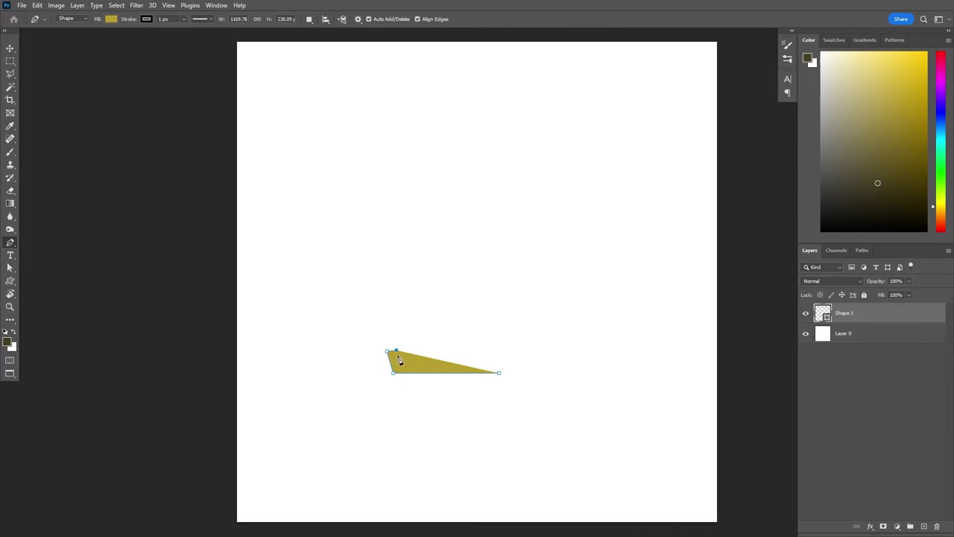
# - Finish the mustard-yellow half shape's arched top with three Pen anchors, then duplicate the layer
pyautogui.moveTo(401, 305); pyautogui.dragTo(395, 273)
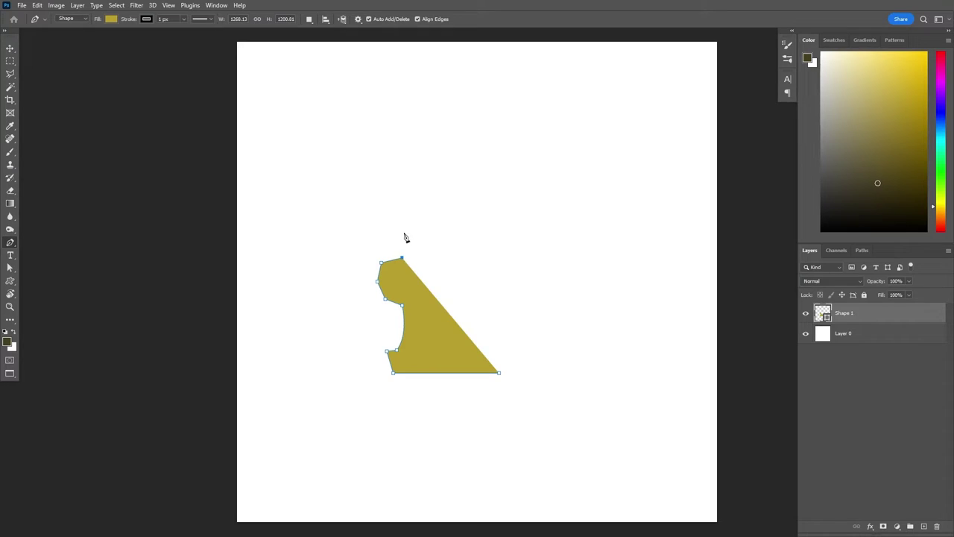
pyautogui.moveTo(400, 180); pyautogui.dragTo(391, 174)
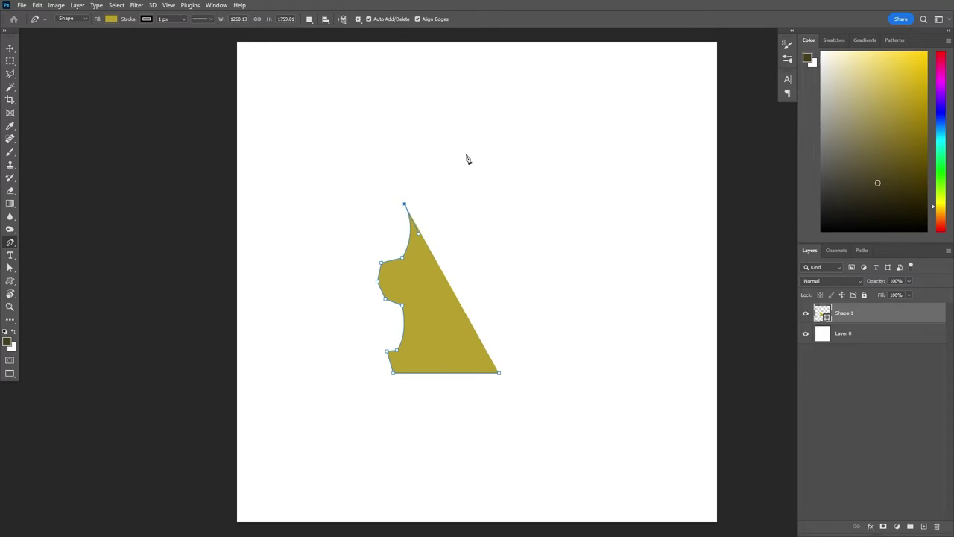
pyautogui.moveTo(561, 133); pyautogui.dragTo(505, 134)
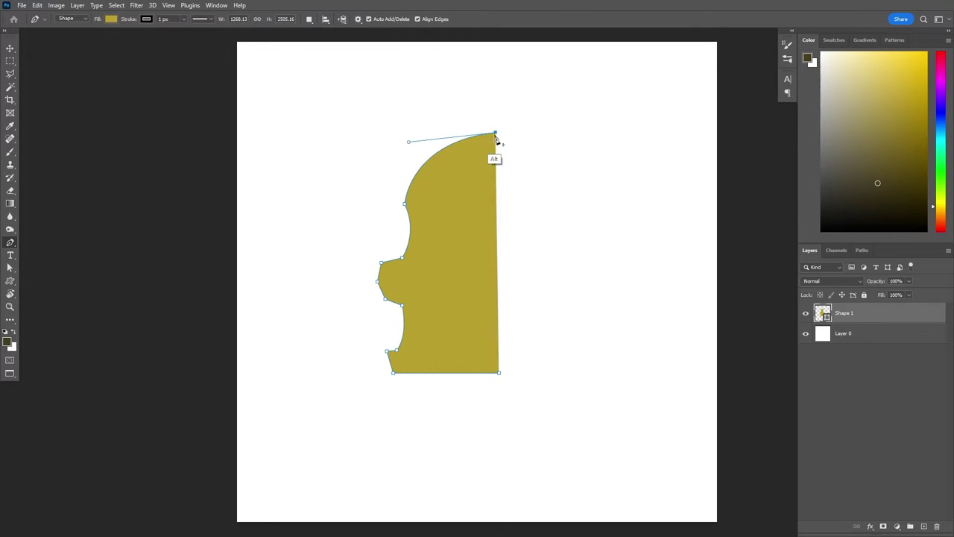
pyautogui.press('ctrl')
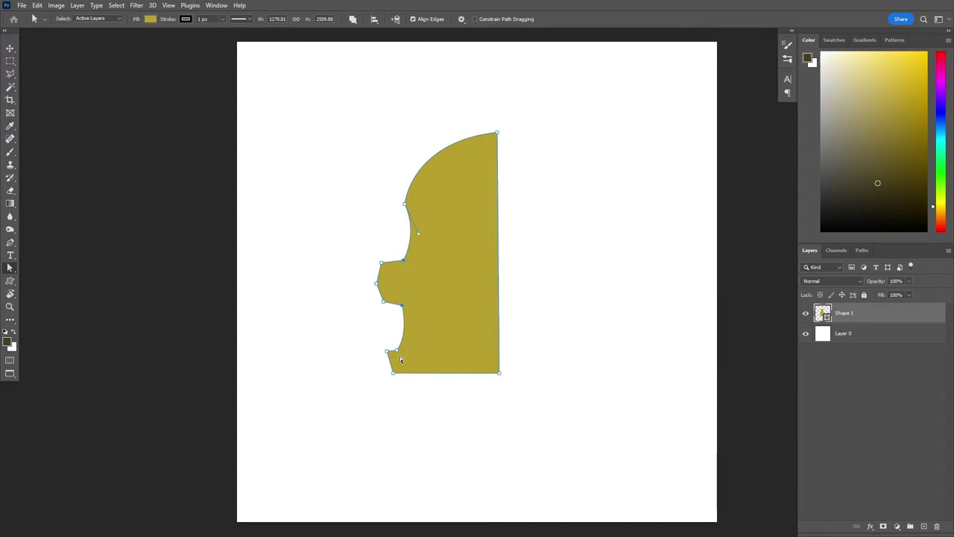
pyautogui.hotkey('ctrl', 'j')
# - Flip the duplicated half horizontally about its right edge and zoom in on the top seam
pyautogui.hotkey('ctrl', 't')
pyautogui.moveTo(437, 251); pyautogui.dragTo(497, 252)
pyautogui.rightClick(498, 251)
pyautogui.click(550, 336)
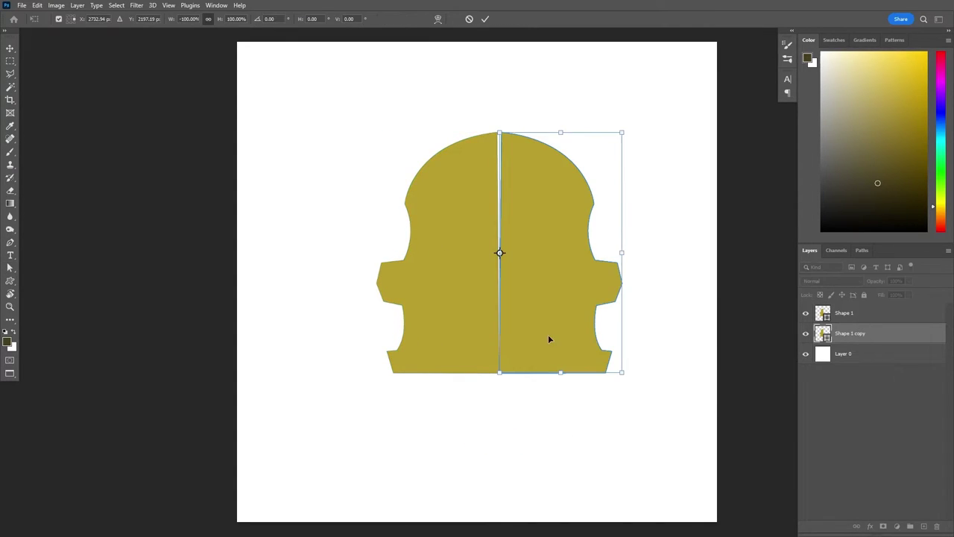
pyautogui.press('Return')
pyautogui.press('z')
pyautogui.click(526, 149)
pyautogui.click(554, 221)
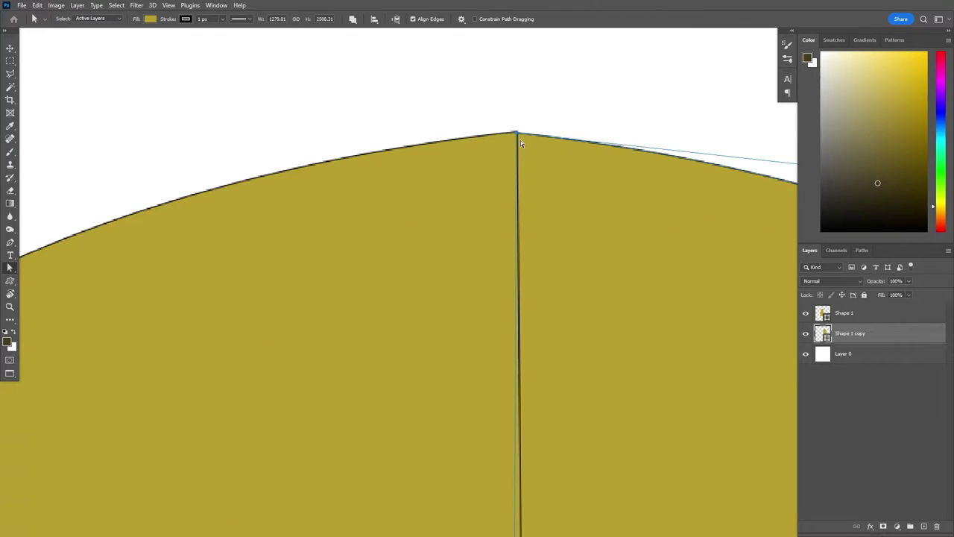
pyautogui.keyDown('alt'); pyautogui.click(455, 207); pyautogui.keyUp('alt')
pyautogui.keyDown('alt'); pyautogui.click(454, 207); pyautogui.keyUp('alt')
# - Merge both half layers into one shape and inspect the arched seam
pyautogui.press('p')
pyautogui.keyDown('shift'); pyautogui.click(843, 313); pyautogui.keyUp('shift')
pyautogui.rightClick(857, 333)
pyautogui.click(750, 389)
pyautogui.press('a')
pyautogui.scroll(3, 488, 104)
pyautogui.click(515, 134)
pyautogui.scroll(-2, 477, 283)
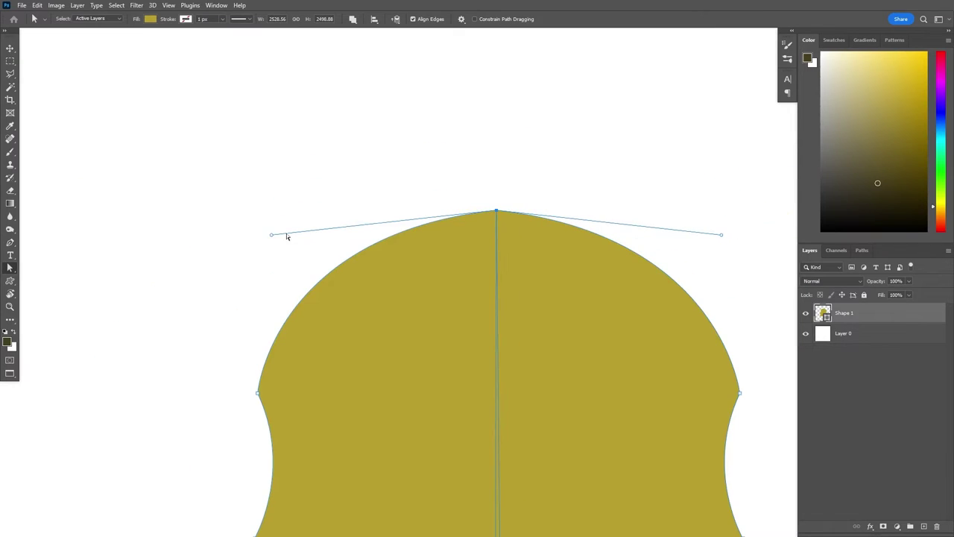
pyautogui.press('Return')
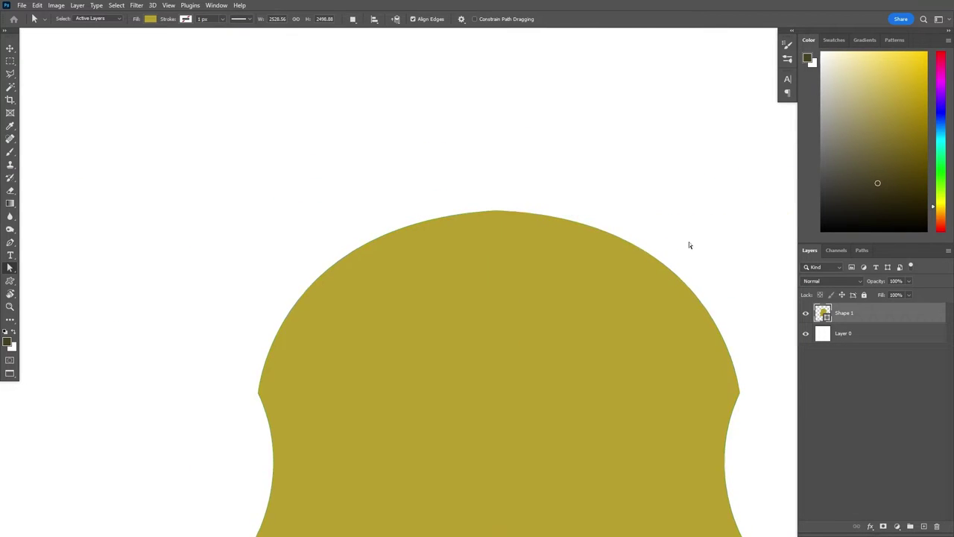
pyautogui.hotkey('ctrl', '-')
pyautogui.keyDown('ctrl'); pyautogui.click(440, 407); pyautogui.keyUp('ctrl')
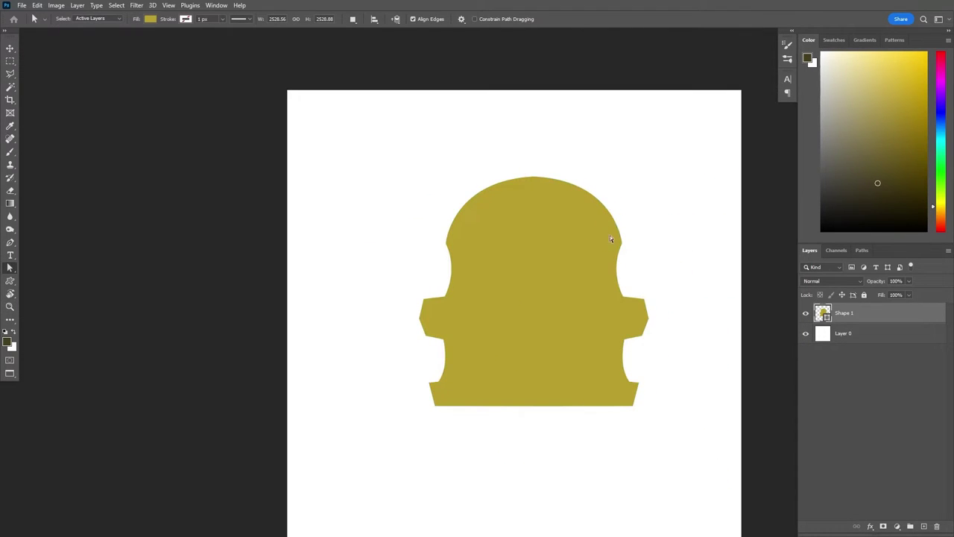
# - Pull the end piece's right corners inward for perspective, then shift it down and right
pyautogui.hotkey('ctrl', 't')
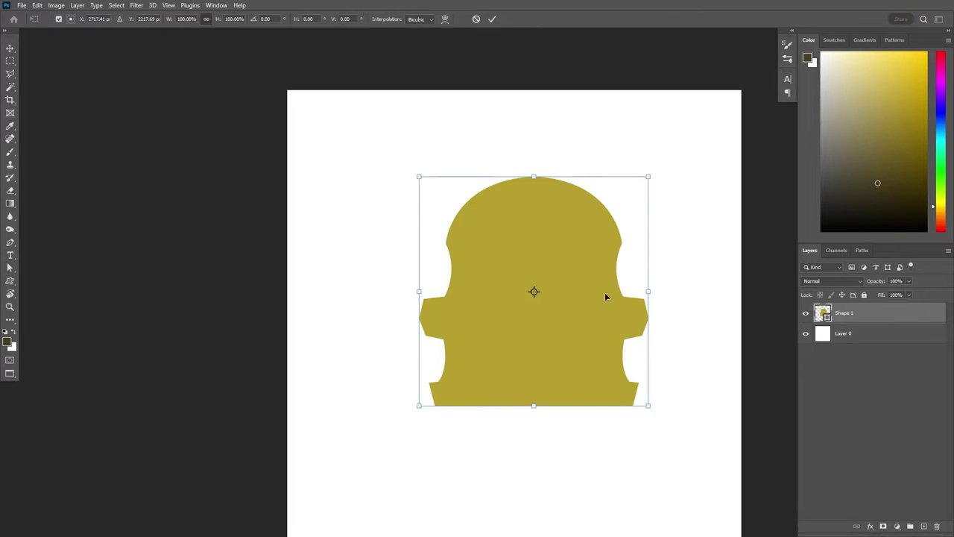
pyautogui.moveTo(646, 404); pyautogui.dragTo(634, 393)
pyautogui.moveTo(647, 172); pyautogui.dragTo(632, 175)
pyautogui.moveTo(630, 281); pyautogui.dragTo(596, 268)
pyautogui.moveTo(523, 176); pyautogui.dragTo(514, 179)
pyautogui.moveTo(610, 367); pyautogui.dragTo(592, 365)
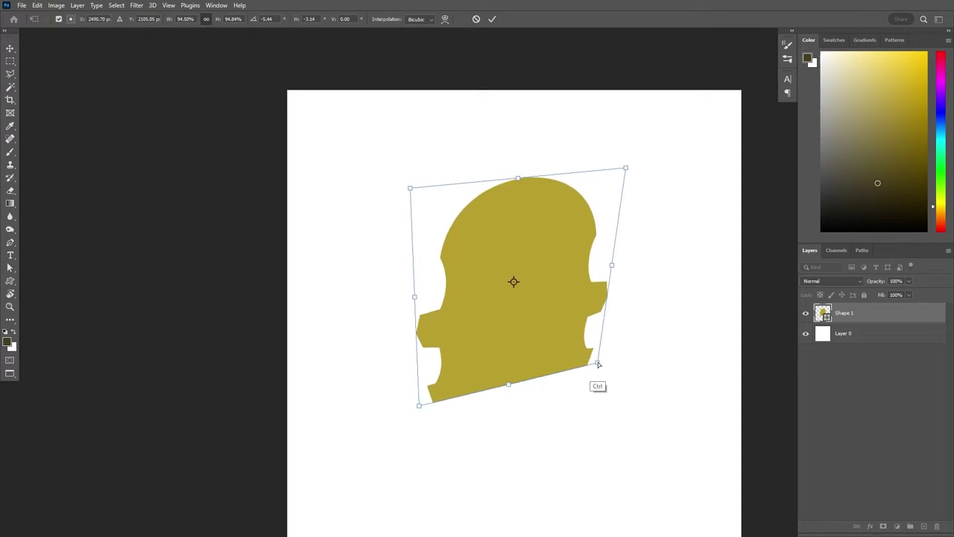
pyautogui.moveTo(611, 267); pyautogui.dragTo(593, 263)
pyautogui.moveTo(524, 323); pyautogui.dragTo(616, 358)
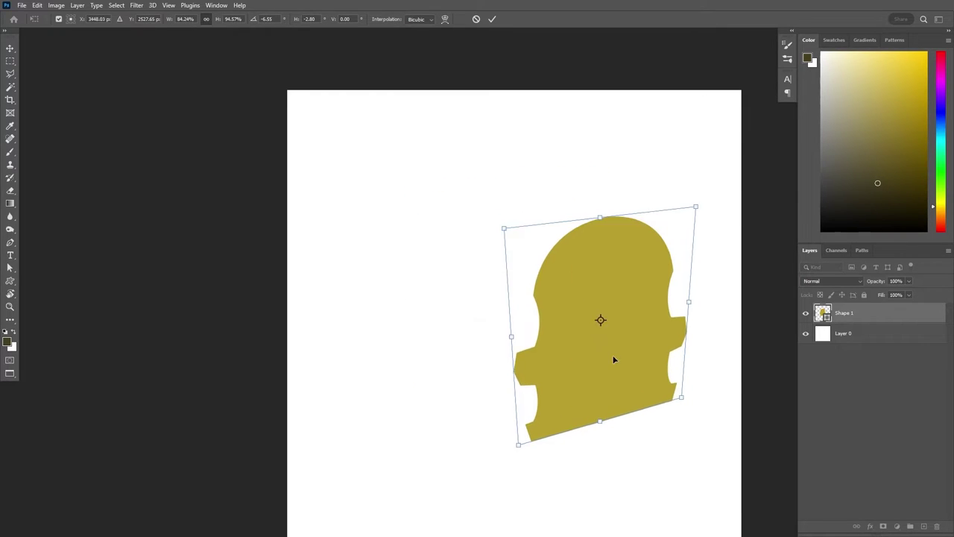
pyautogui.press('Return')
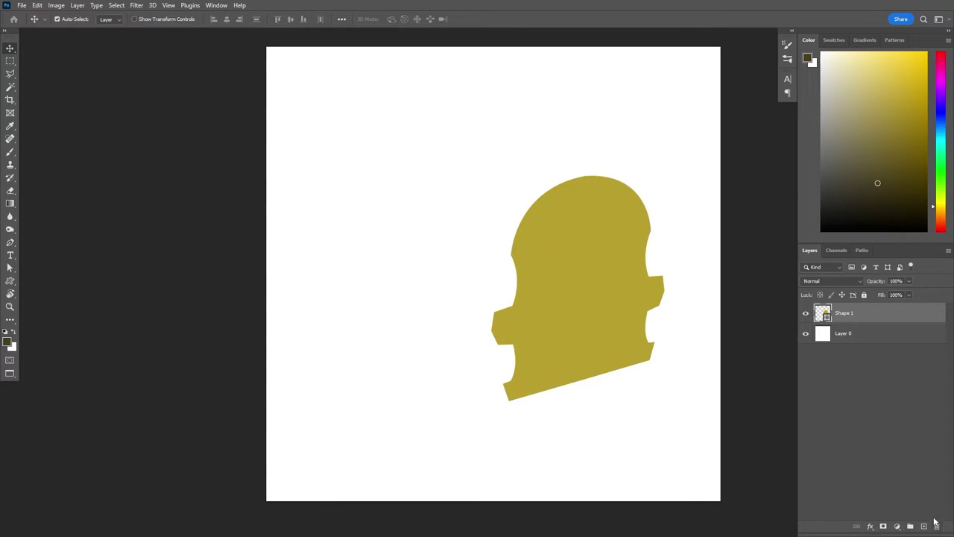
# - Draw a grey ground line on a new layer and set the end piece onto it
pyautogui.click(924, 525)
pyautogui.press('u')
pyautogui.moveTo(275, 337); pyautogui.dragTo(623, 452)
pyautogui.press('v')
pyautogui.moveTo(568, 362); pyautogui.dragTo(564, 374)
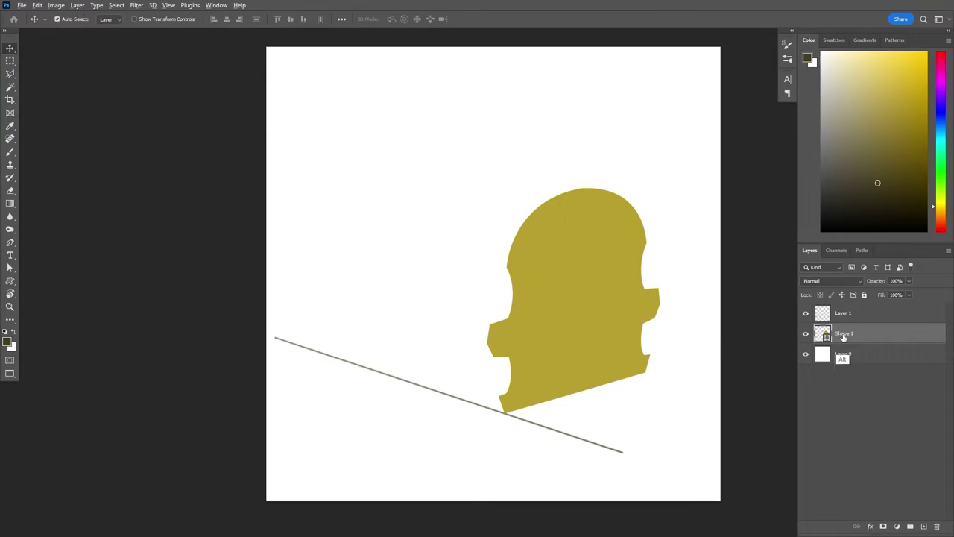
pyautogui.scroll(2, 843, 337)
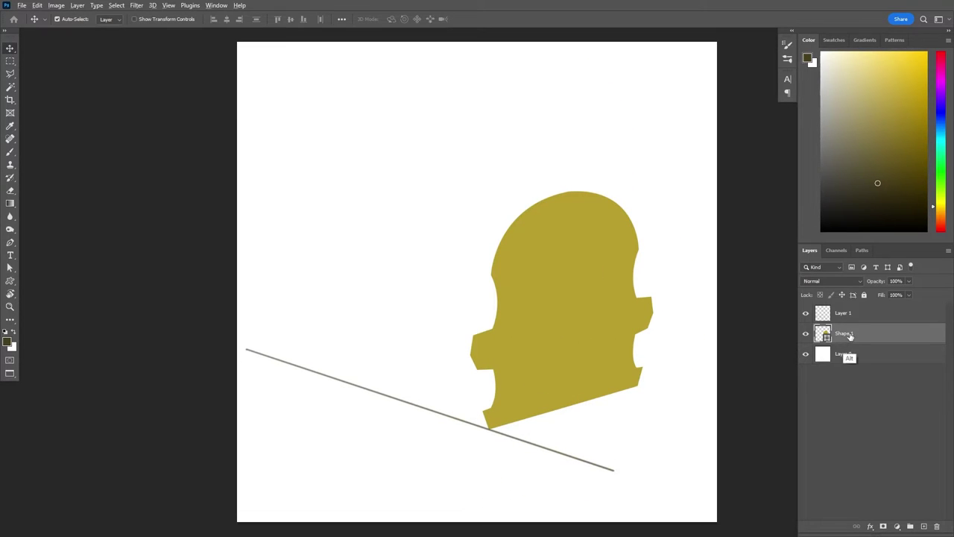
# - Duplicate the end piece behind the original with a lighter yellow fill, offset for depth
pyautogui.moveTo(849, 337); pyautogui.dragTo(842, 356)
pyautogui.doubleClick(822, 354)
pyautogui.press('Escape')
pyautogui.hotkey('ctrl', 't')
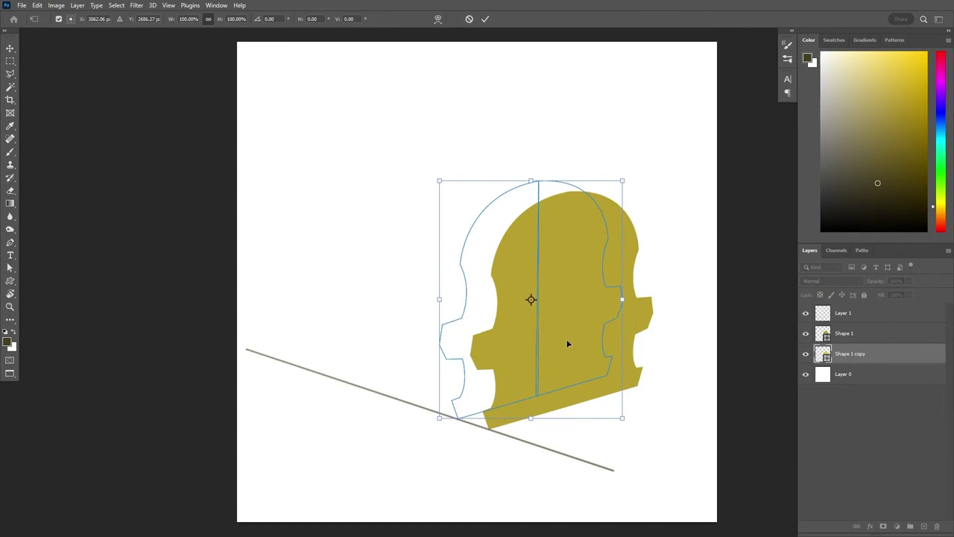
pyautogui.press('Return')
pyautogui.press('z')
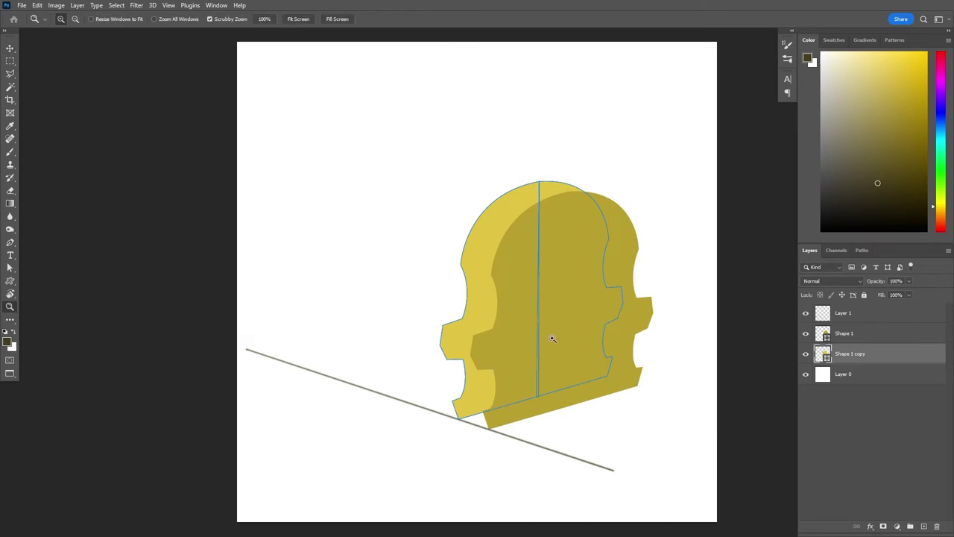
pyautogui.click(451, 415)
# - Draw Pen-tool side faces bridging the front piece and its offset copy
pyautogui.press('p')
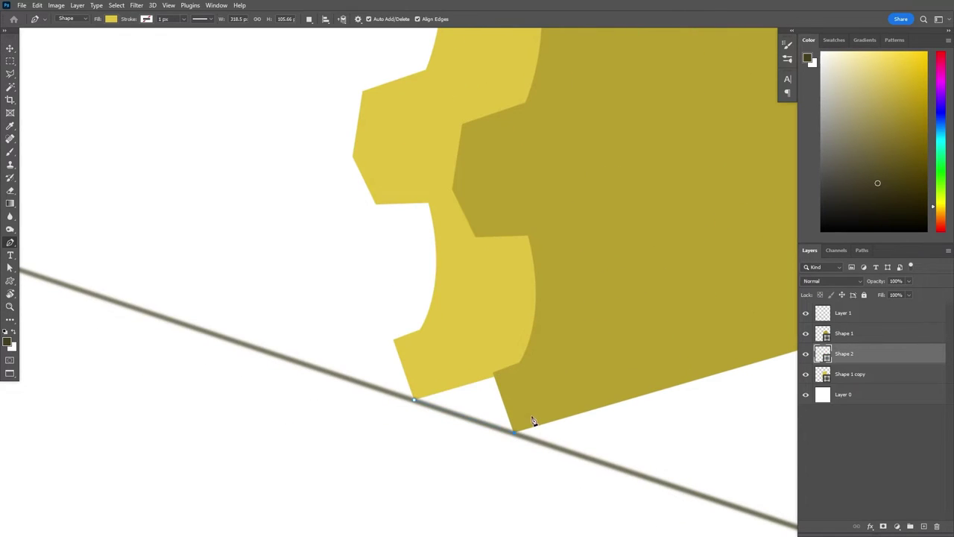
pyautogui.click(501, 372)
pyautogui.scroll(5, 395, 345)
pyautogui.click(449, 431)
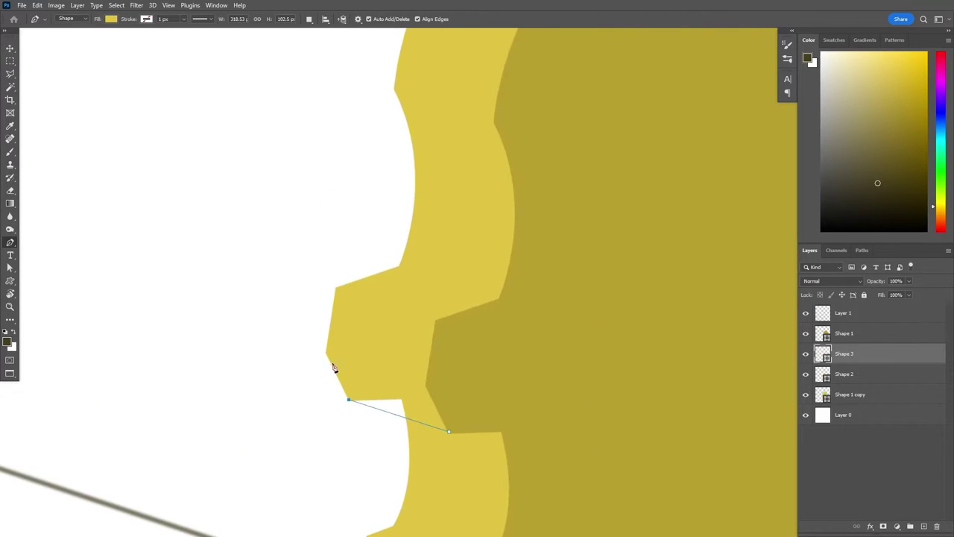
pyautogui.scroll(10, 322, 181)
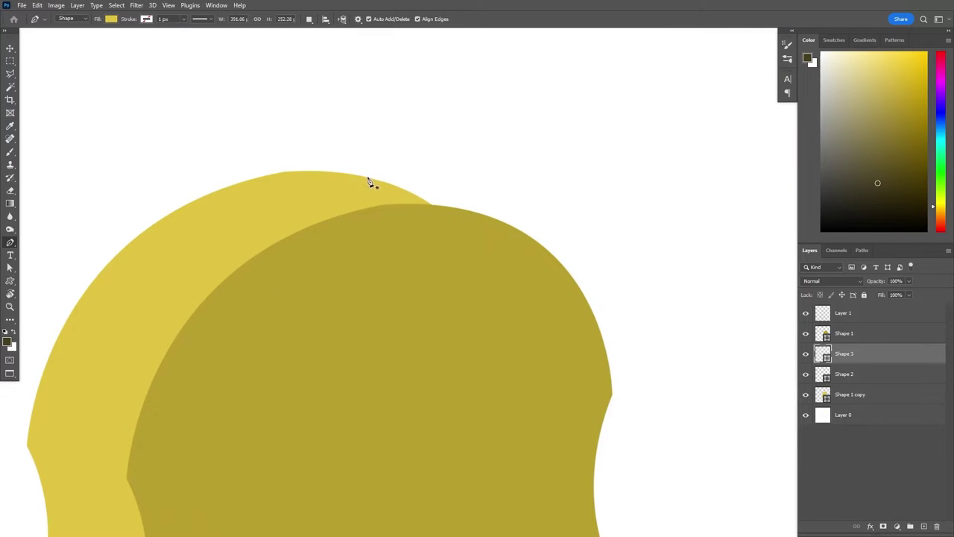
pyautogui.press('z')
pyautogui.hotkey('ctrl', '0')
# - Merge Shape 2, Shape 3 and Shape 1 copy into a single layer
pyautogui.keyDown('shift'); pyautogui.click(850, 414); pyautogui.keyUp('shift')
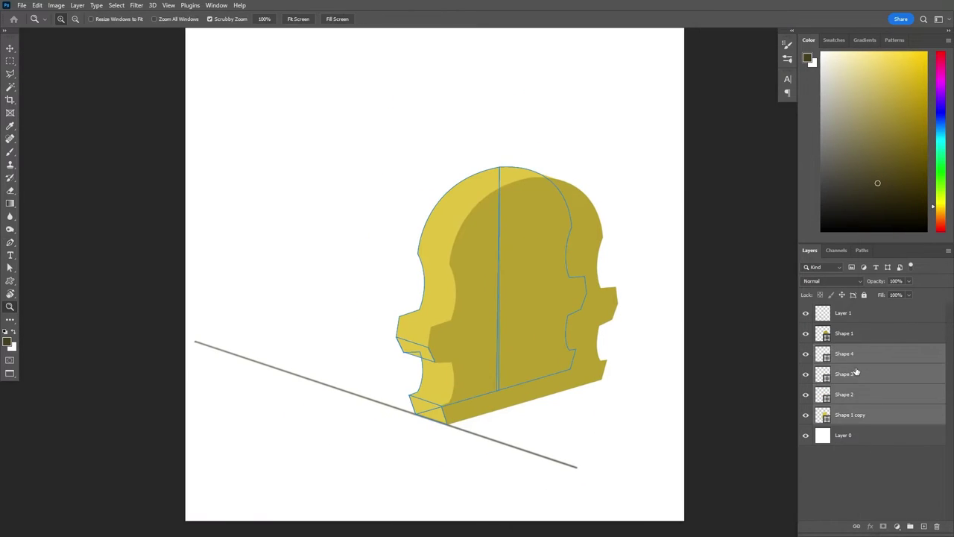
pyautogui.rightClick(857, 373)
pyautogui.click(816, 389)
pyautogui.click(805, 354)
pyautogui.click(805, 355)
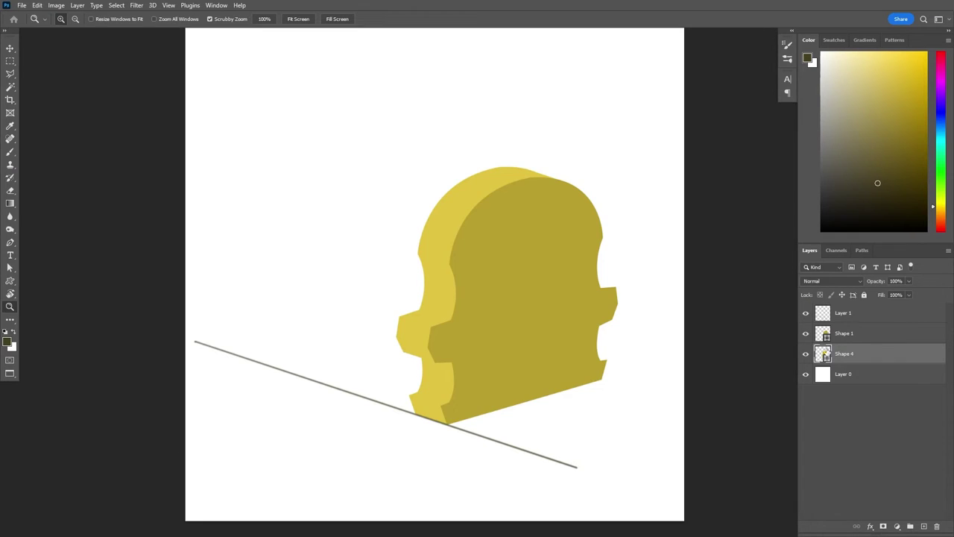
# - Draw a new lighter-yellow top face on the end piece
pyautogui.doubleClick(823, 355)
pyautogui.press('Escape')
pyautogui.click(426, 318)
pyautogui.press('p')
pyautogui.click(333, 297)
pyautogui.click(334, 297)
pyautogui.doubleClick(822, 353)
pyautogui.press('Return')
# - Add a lighter-yellow face on the notch ledge and select the new face layers
pyautogui.scroll(-3, 511, 330)
pyautogui.scroll(3, 386, 347)
pyautogui.click(384, 344)
pyautogui.click(385, 343)
pyautogui.doubleClick(830, 374)
pyautogui.press('Return')
pyautogui.scroll(-3, 609, 260)
pyautogui.scroll(2, 396, 252)
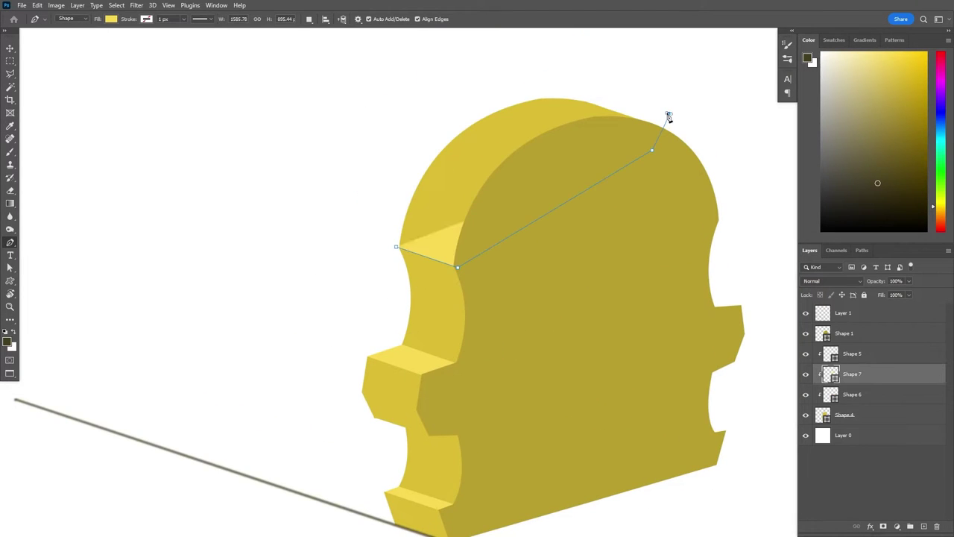
pyautogui.click(851, 353)
pyautogui.keyDown('shift'); pyautogui.click(851, 394); pyautogui.keyUp('shift')
pyautogui.rightClick(869, 389)
pyautogui.click(790, 350)
# - Draw the right-edge face, move it below Shape 4 and merge it into Shape 7
pyautogui.press('z')
pyautogui.hotkey('ctrl', '0')
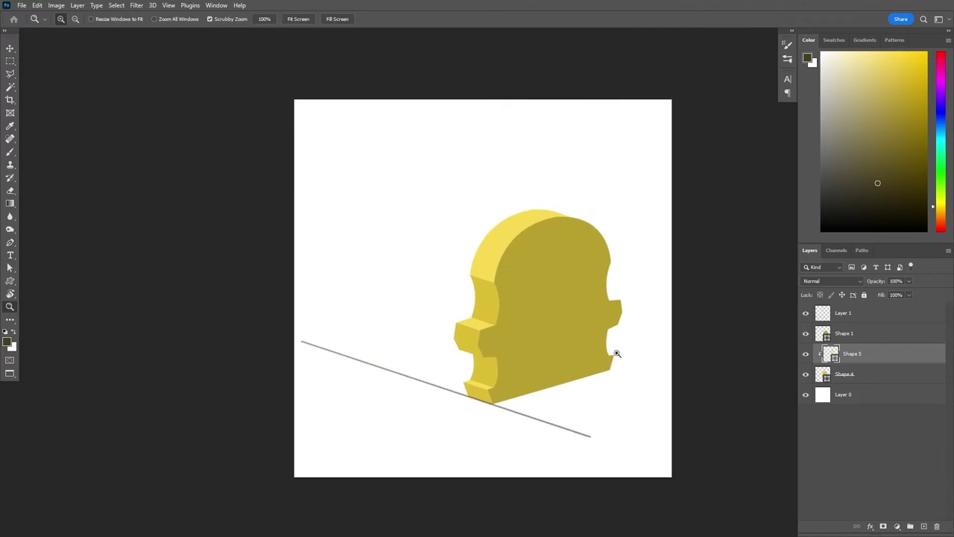
pyautogui.click(616, 354)
pyautogui.press('p')
pyautogui.click(570, 324)
pyautogui.scroll(2, 619, 343)
pyautogui.click(640, 336)
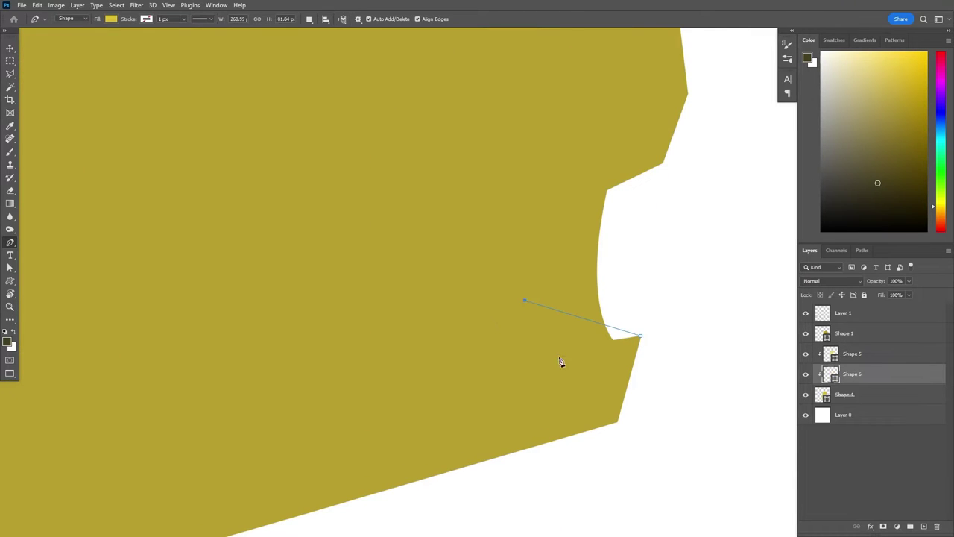
pyautogui.hotkey('ctrl', '[')
pyautogui.scroll(-3, 649, 277)
pyautogui.rightClick(849, 394)
pyautogui.click(746, 392)
# - Select all the end piece's shape layers and group them as Group 1
pyautogui.press('z')
pyautogui.hotkey('ctrl', '0')
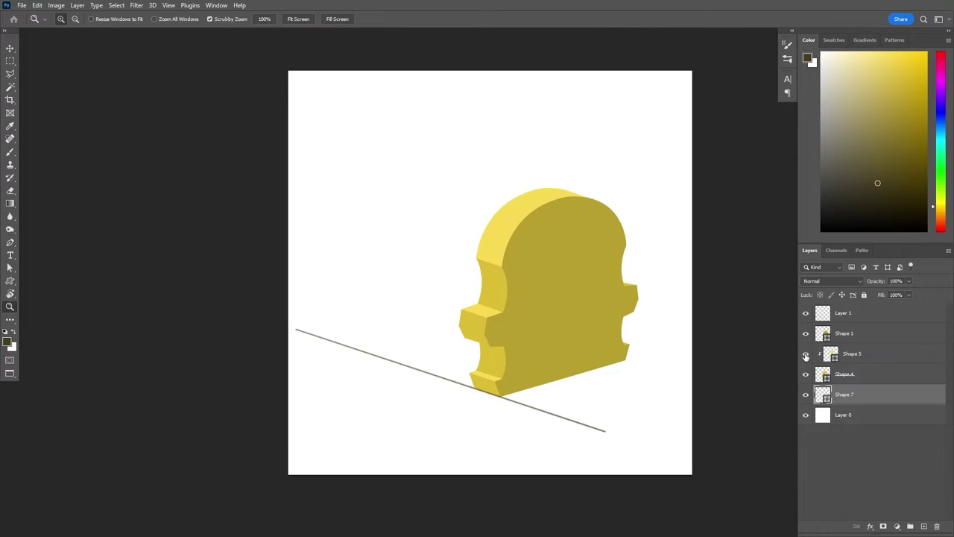
pyautogui.keyDown('shift'); pyautogui.click(854, 337); pyautogui.keyUp('shift')
pyautogui.hotkey('ctrl', 'g')
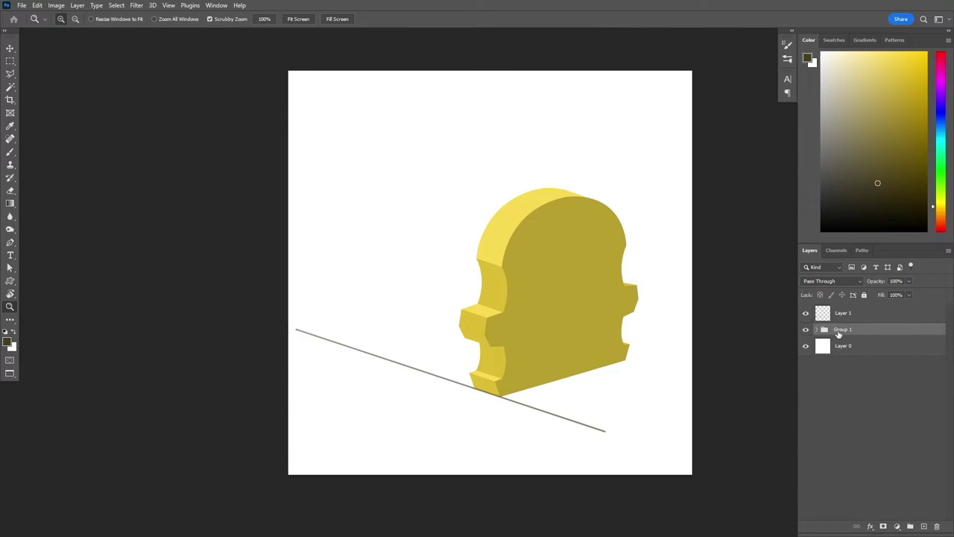
# - Convert Group 1 to a smart object and trial-move a copy to the upper left
pyautogui.click(814, 340)
pyautogui.rightClick(827, 341)
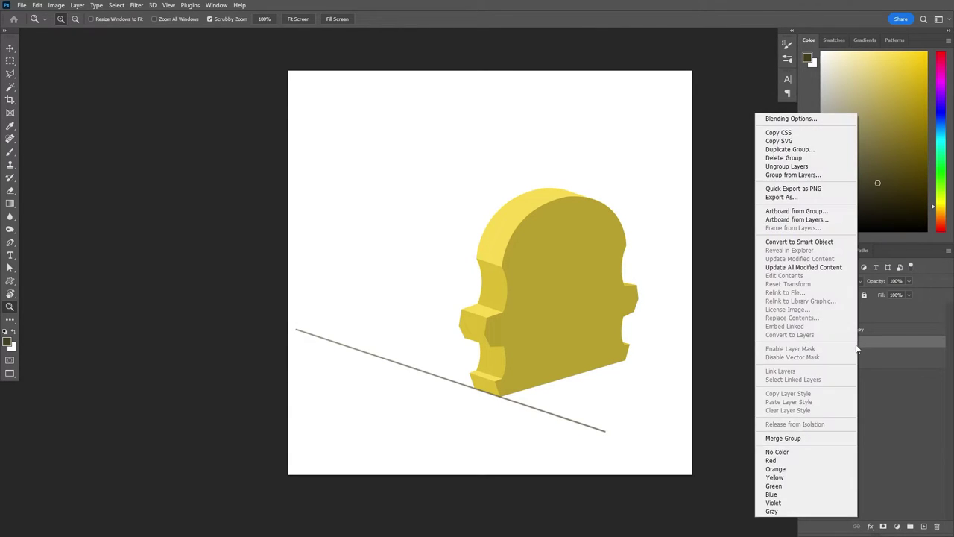
pyautogui.click(805, 242)
pyautogui.click(844, 365)
pyautogui.hotkey('ctrl', 't')
pyautogui.moveTo(580, 343)
pyautogui.mouseDown()
pyautogui.moveTo(474, 288)
pyautogui.moveTo(449, 297)
pyautogui.mouseUp()
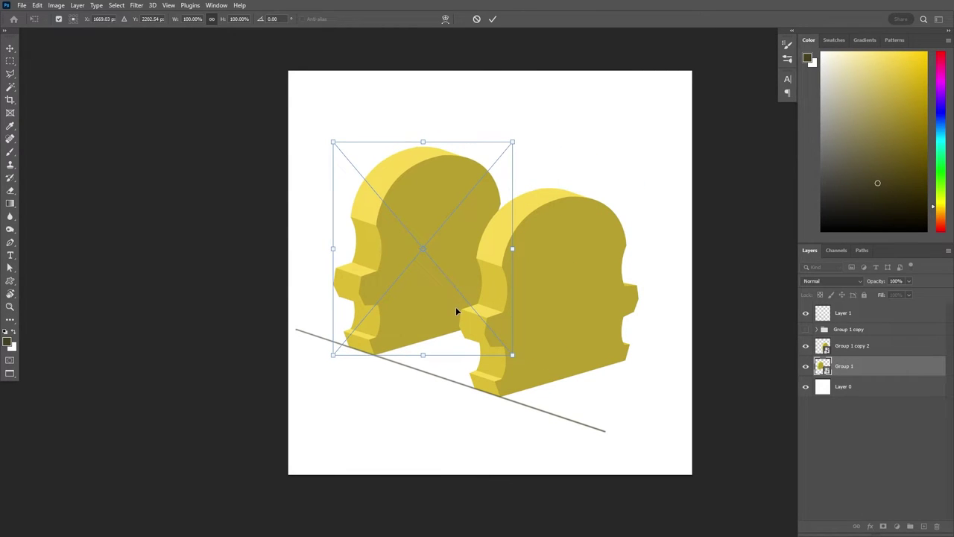
pyautogui.press('Escape')
# - Skew Group 1 copy 2 into perspective and delete the original Group 1 layer
pyautogui.click(852, 345)
pyautogui.hotkey('ctrl', 't')
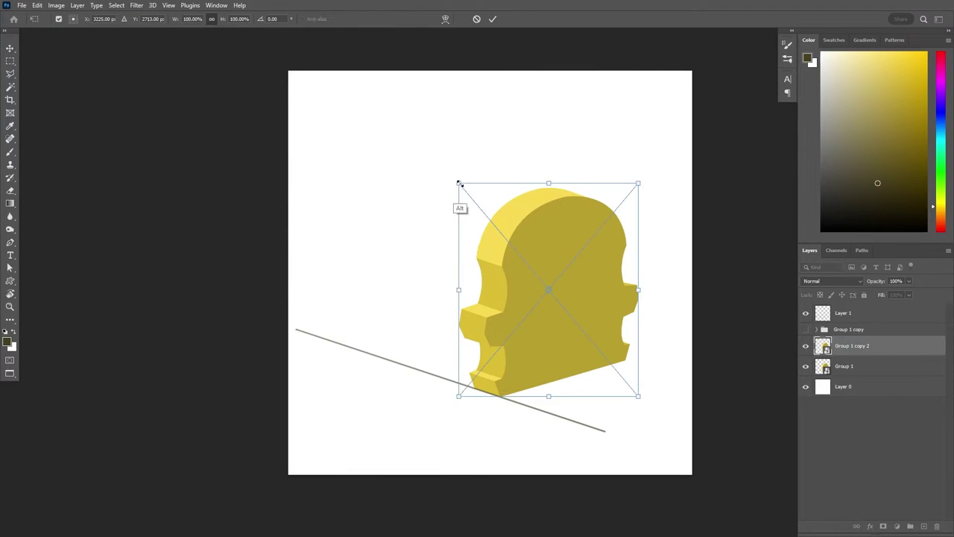
pyautogui.moveTo(639, 183); pyautogui.dragTo(649, 177)
pyautogui.moveTo(458, 183); pyautogui.dragTo(437, 181)
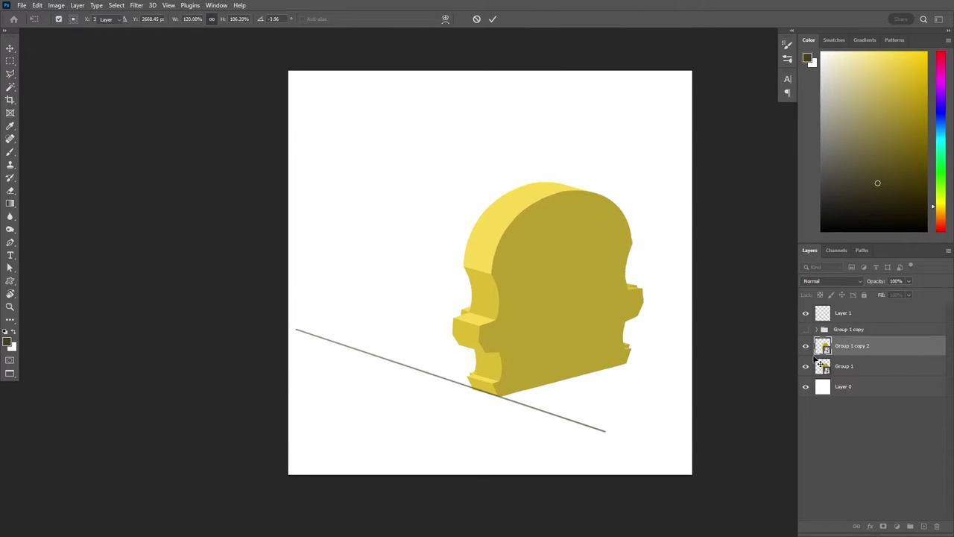
pyautogui.press('Return')
pyautogui.keyDown('ctrl'); pyautogui.click(507, 227); pyautogui.keyUp('ctrl')
pyautogui.press('Delete')
pyautogui.hotkey('ctrl', 't')
pyautogui.moveTo(426, 179); pyautogui.dragTo(429, 181)
pyautogui.moveTo(649, 287); pyautogui.dragTo(639, 284)
pyautogui.press('Return')
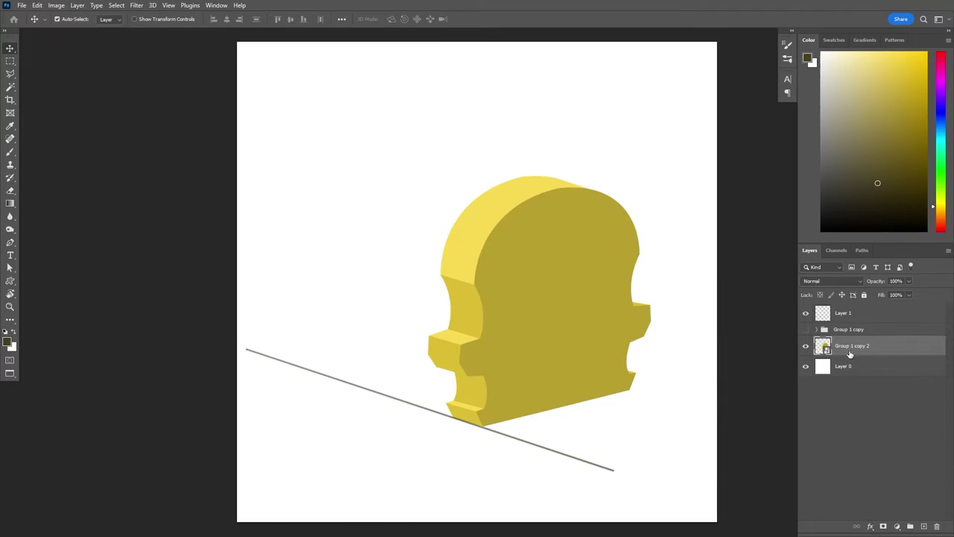
# - Duplicate the end piece, move it left behind the first and reshape its perspective
pyautogui.moveTo(854, 350); pyautogui.dragTo(855, 359)
pyautogui.hotkey('ctrl', 't')
pyautogui.moveTo(579, 340); pyautogui.dragTo(412, 284)
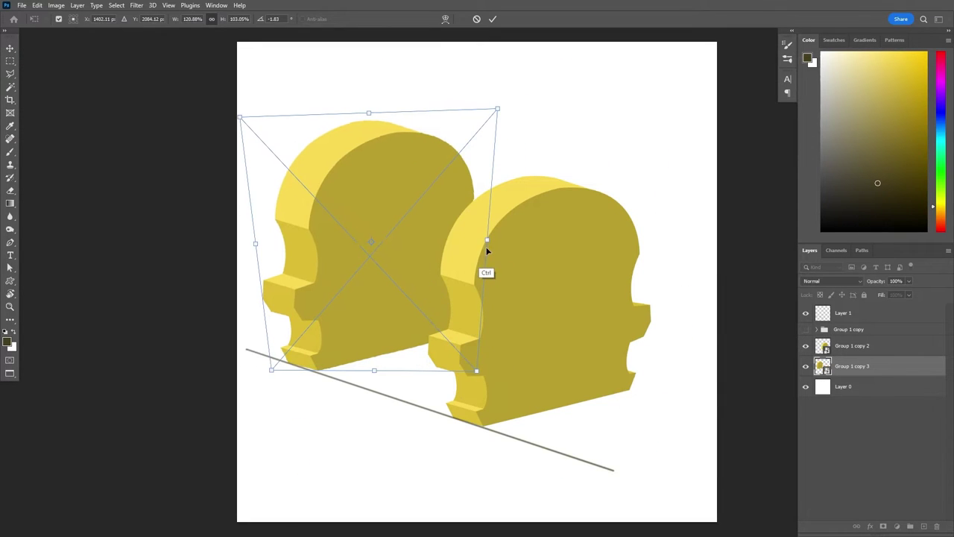
pyautogui.moveTo(487, 242); pyautogui.dragTo(492, 250)
pyautogui.moveTo(419, 286); pyautogui.dragTo(425, 288)
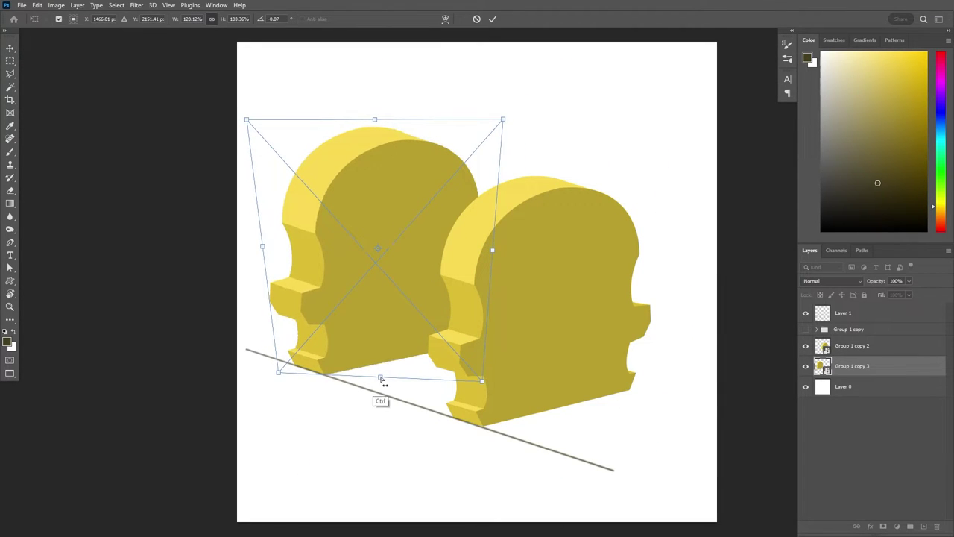
pyautogui.moveTo(381, 376); pyautogui.dragTo(390, 393)
pyautogui.press('Return')
# - Distort the right end piece and warp its top-left corner outward
pyautogui.keyDown('ctrl'); pyautogui.click(555, 382); pyautogui.keyUp('ctrl')
pyautogui.hotkey('ctrl', 't')
pyautogui.moveTo(643, 409); pyautogui.dragTo(628, 424)
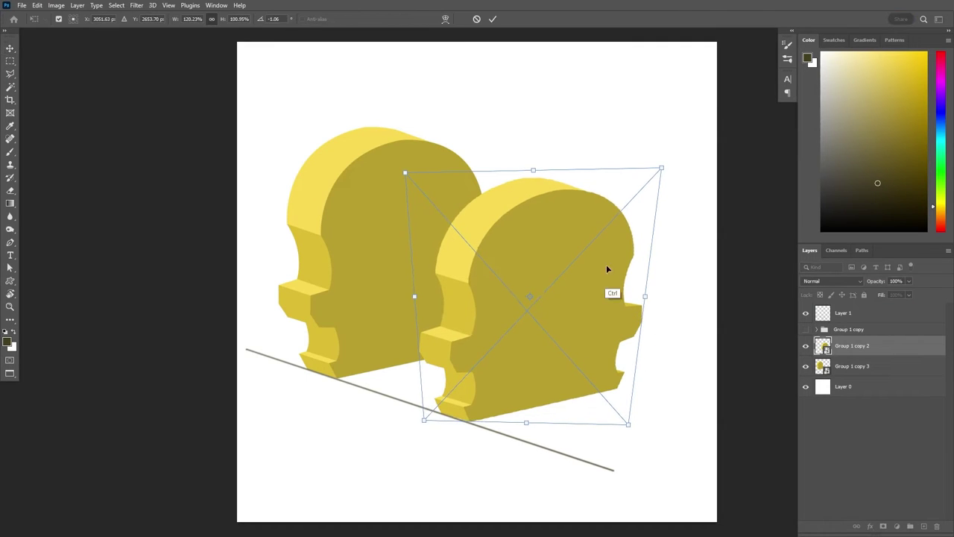
pyautogui.press('Return')
pyautogui.hotkey('ctrl', 't')
pyautogui.click(445, 19)
pyautogui.moveTo(406, 172); pyautogui.dragTo(383, 168)
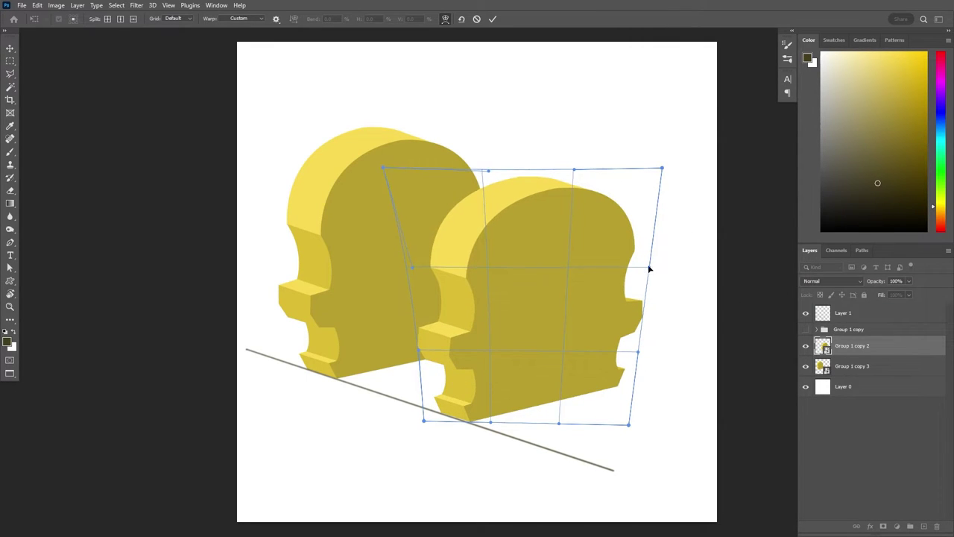
pyautogui.press('Return')
pyautogui.click(852, 365)
# - Warp the left end piece, pulling its top-left corner out and shifting its lower corner
pyautogui.hotkey('ctrl', 't')
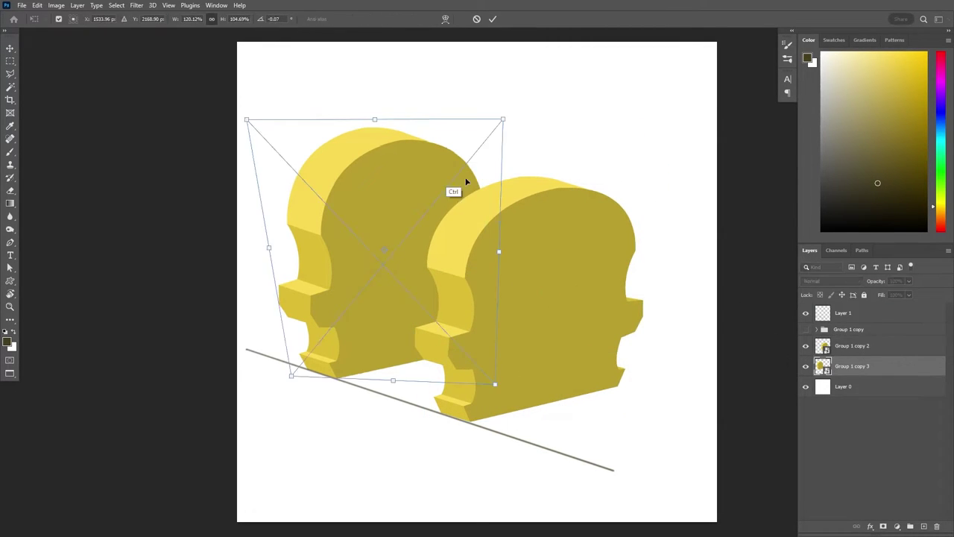
pyautogui.click(445, 19)
pyautogui.moveTo(248, 121); pyautogui.dragTo(224, 122)
pyautogui.moveTo(305, 319); pyautogui.dragTo(302, 348)
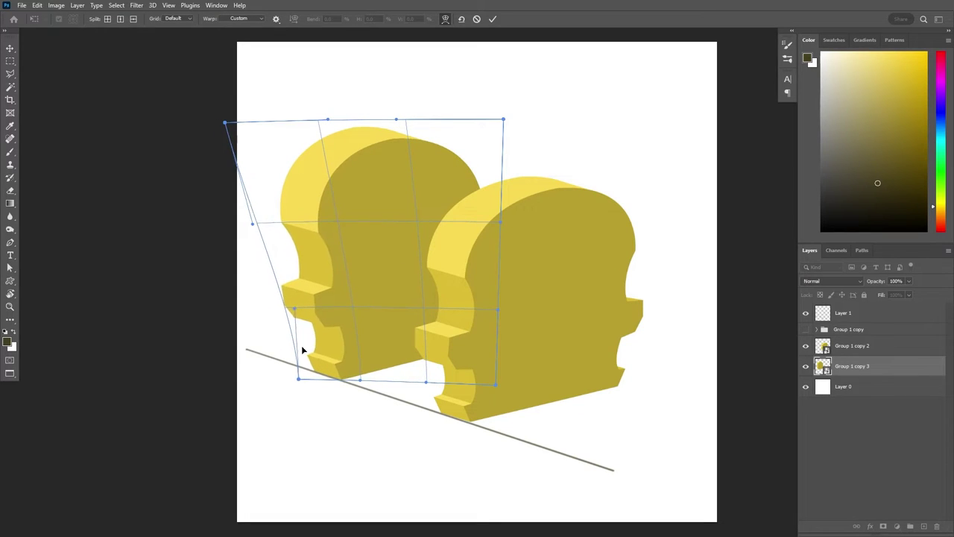
pyautogui.press('Return')
# - Show the hidden Group 1 copy, shrink it and move it onto the left end piece
pyautogui.click(805, 329)
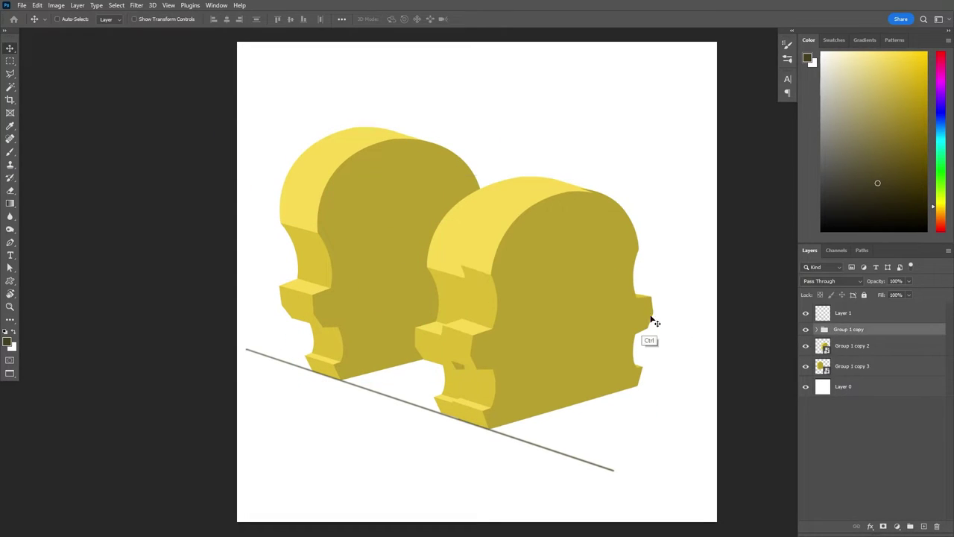
pyautogui.hotkey('ctrl', 't')
pyautogui.moveTo(598, 347); pyautogui.dragTo(494, 309)
pyautogui.moveTo(537, 136); pyautogui.dragTo(519, 152)
pyautogui.moveTo(430, 262); pyautogui.dragTo(405, 256)
pyautogui.press('Return')
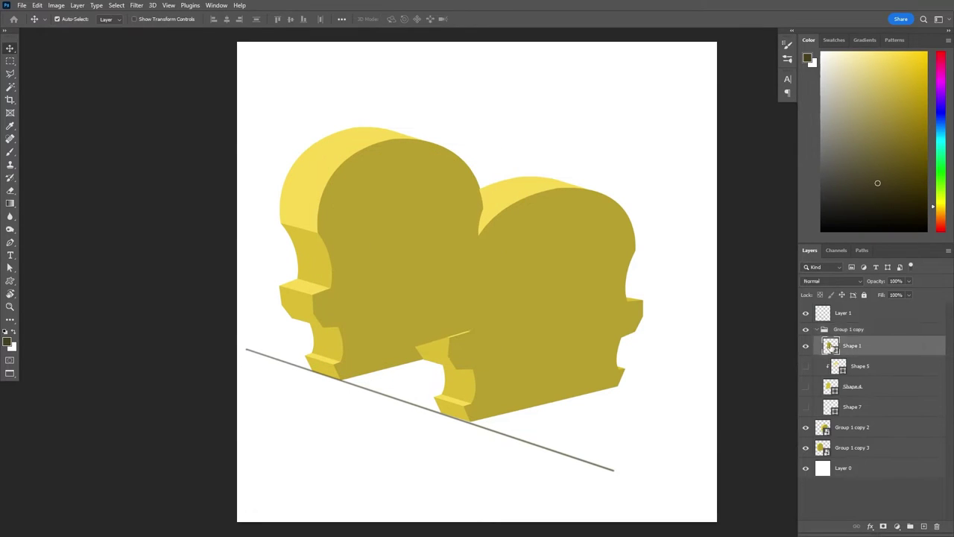
# - Recolour the middle face blue and fit its points against the left end piece
pyautogui.doubleClick(830, 346)
pyautogui.click(745, 305)
pyautogui.click(875, 264)
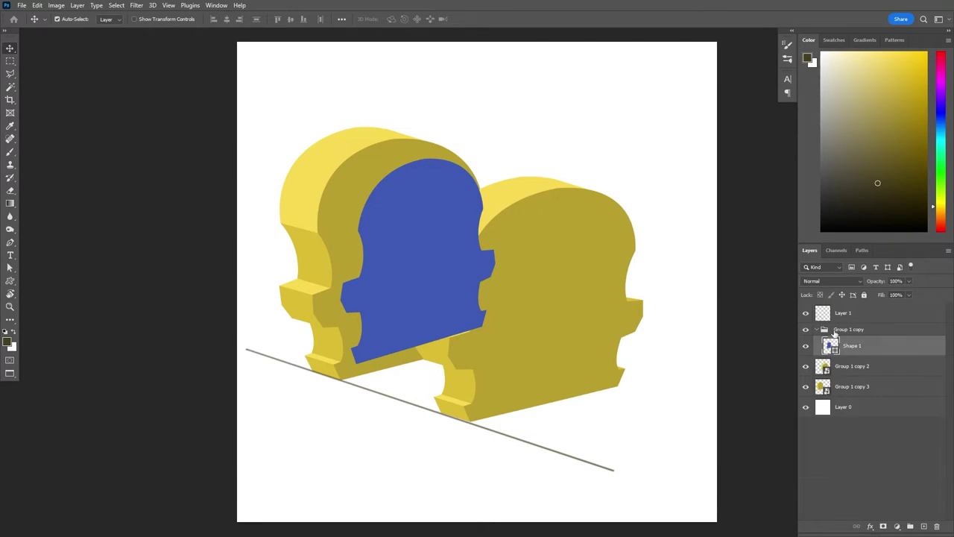
pyautogui.click(805, 365)
pyautogui.moveTo(434, 271); pyautogui.dragTo(416, 264)
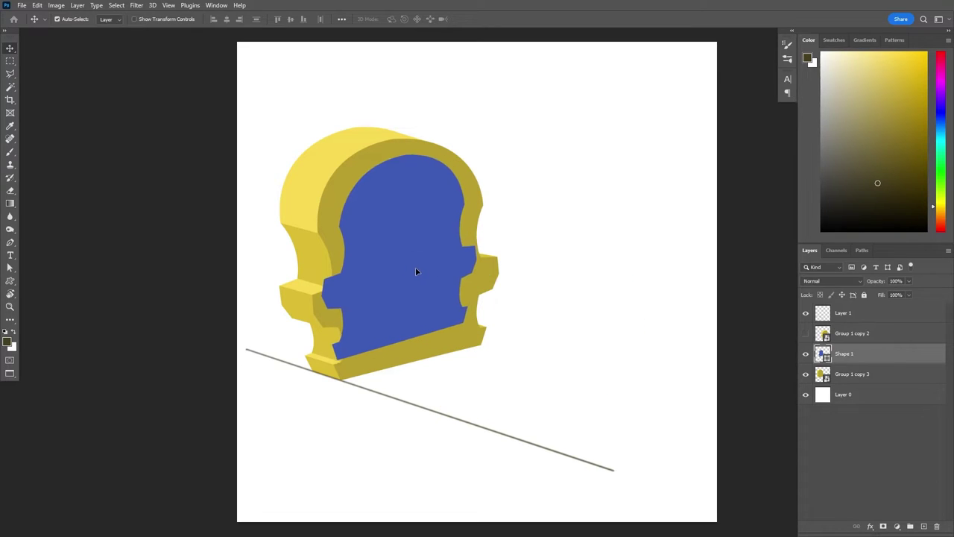
pyautogui.press('a')
pyautogui.scroll(1, 439, 261)
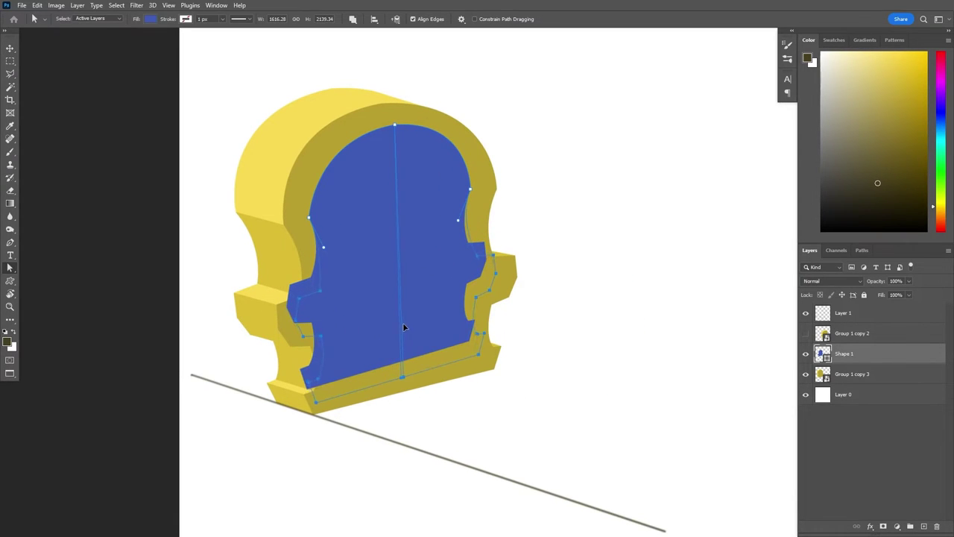
pyautogui.moveTo(403, 325); pyautogui.dragTo(409, 332)
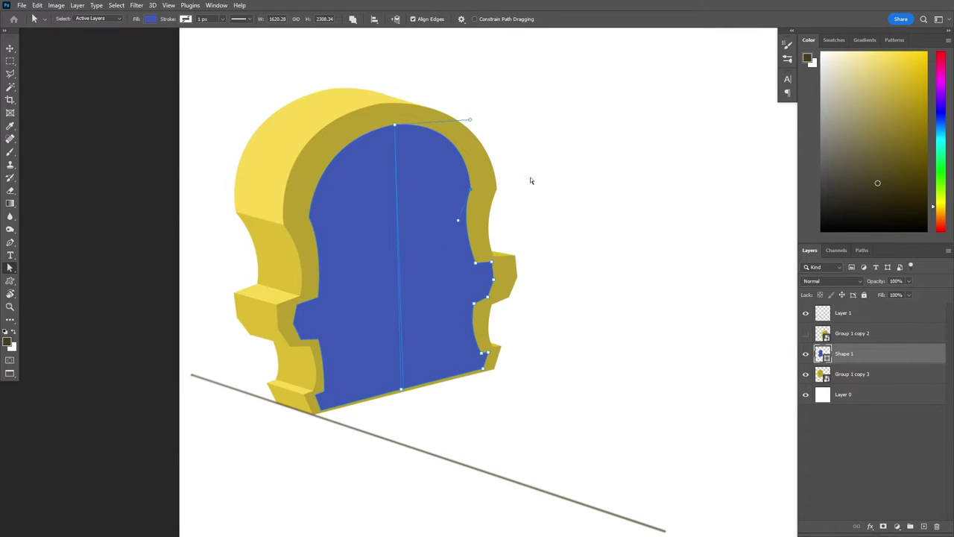
pyautogui.moveTo(477, 308); pyautogui.dragTo(476, 329)
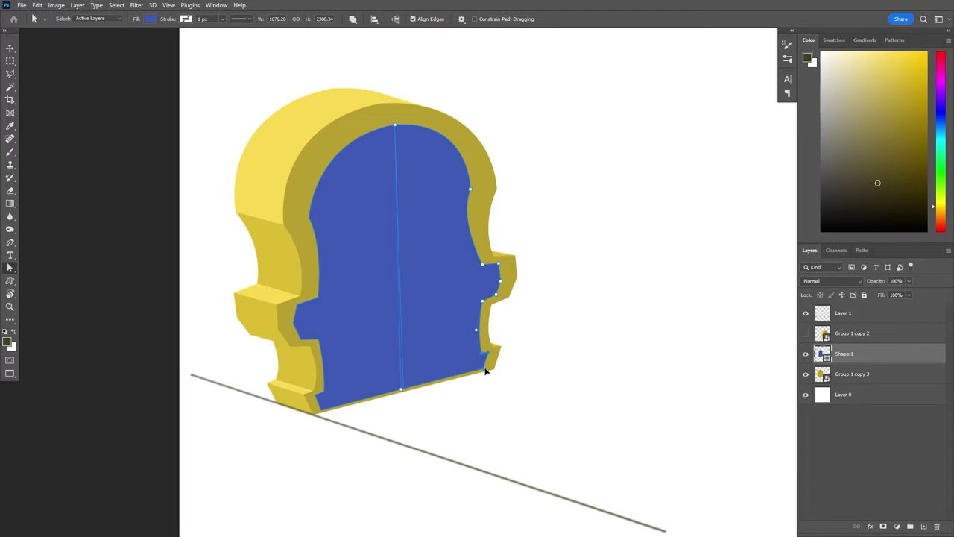
# - Duplicate the ground line and offset the copy beside the original
pyautogui.press('z')
pyautogui.hotkey('ctrl', '0')
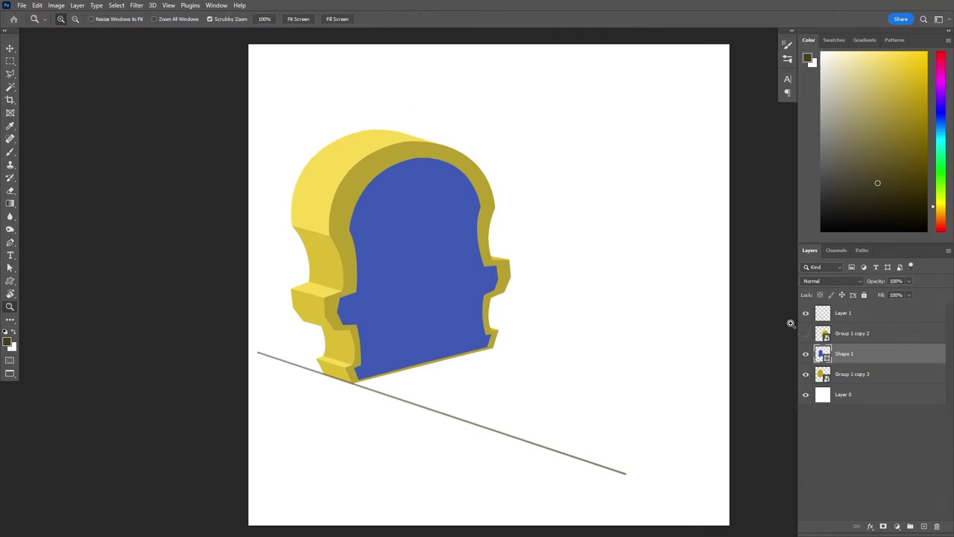
pyautogui.click(805, 333)
pyautogui.click(805, 333)
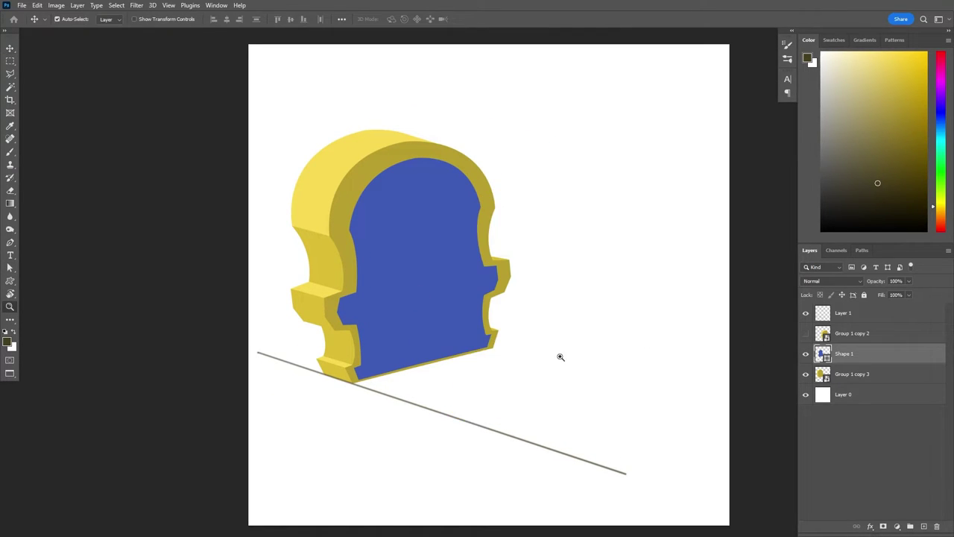
pyautogui.hotkey('ctrl', '+')
pyautogui.hotkey('ctrl', 'j')
pyautogui.moveTo(457, 409); pyautogui.dragTo(477, 417)
pyautogui.press('z')
pyautogui.click(805, 354)
pyautogui.press('v')
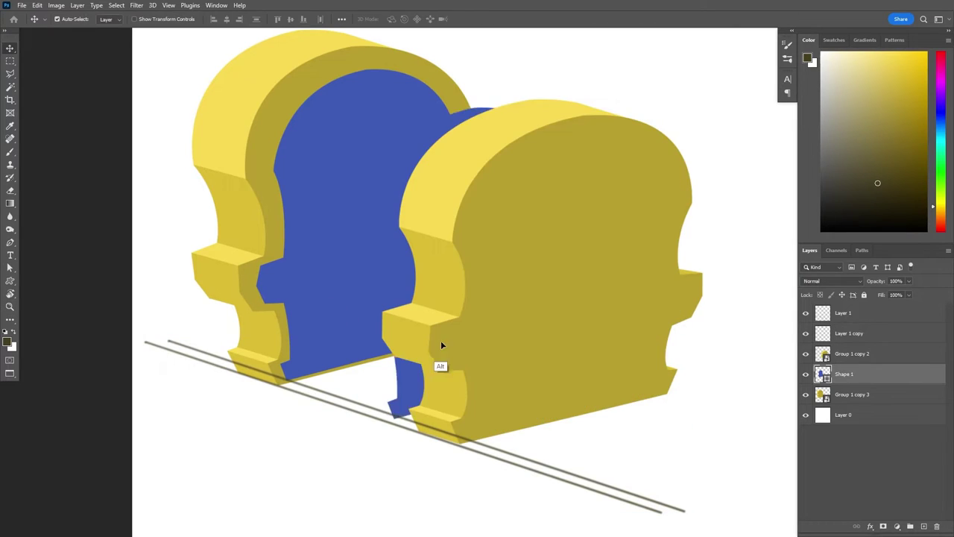
# - Extend the blue body outline with the Pen up to the head top
pyautogui.doubleClick(822, 374)
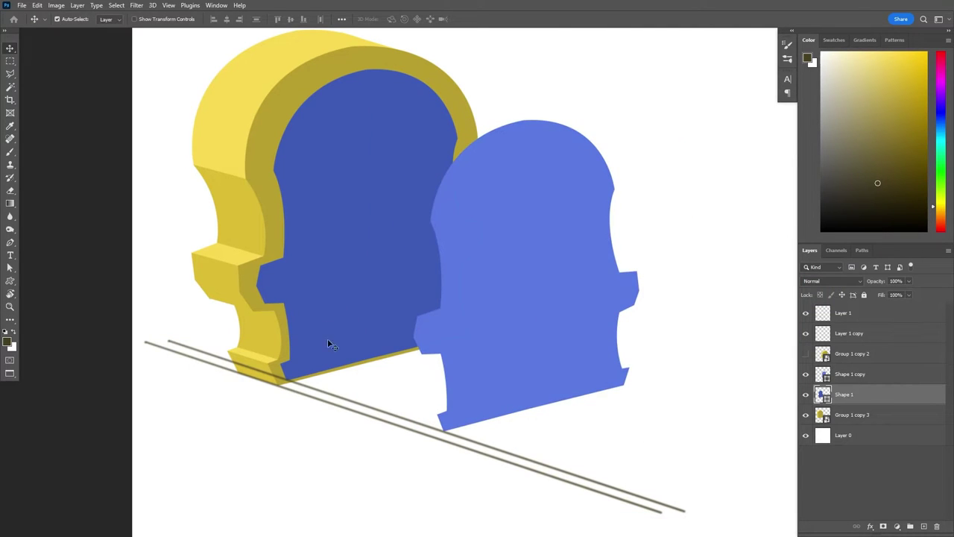
pyautogui.press('p')
pyautogui.scroll(2, 283, 378)
pyautogui.click(284, 376)
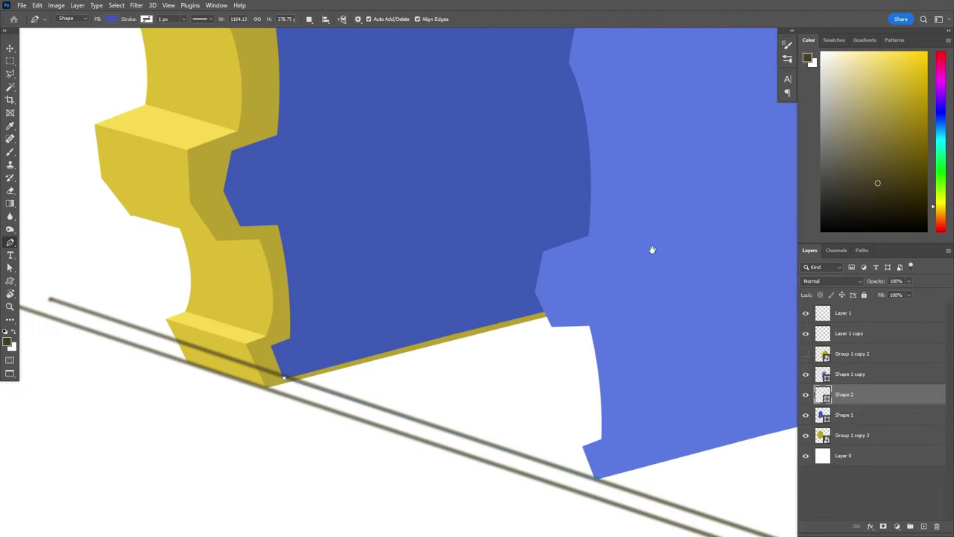
pyautogui.scroll(-3, 652, 250)
pyautogui.scroll(-1, 540, 236)
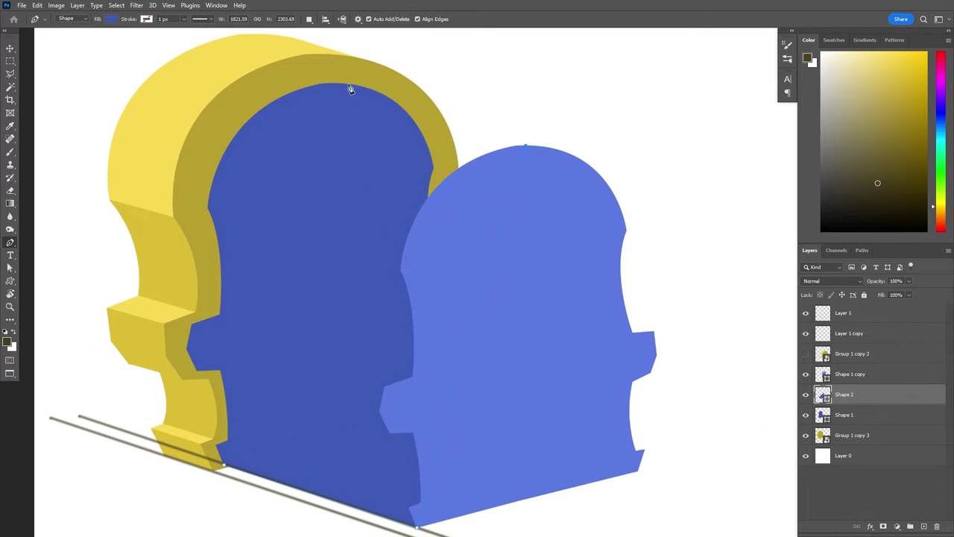
pyautogui.click(372, 90)
pyautogui.scroll(-1, 517, 341)
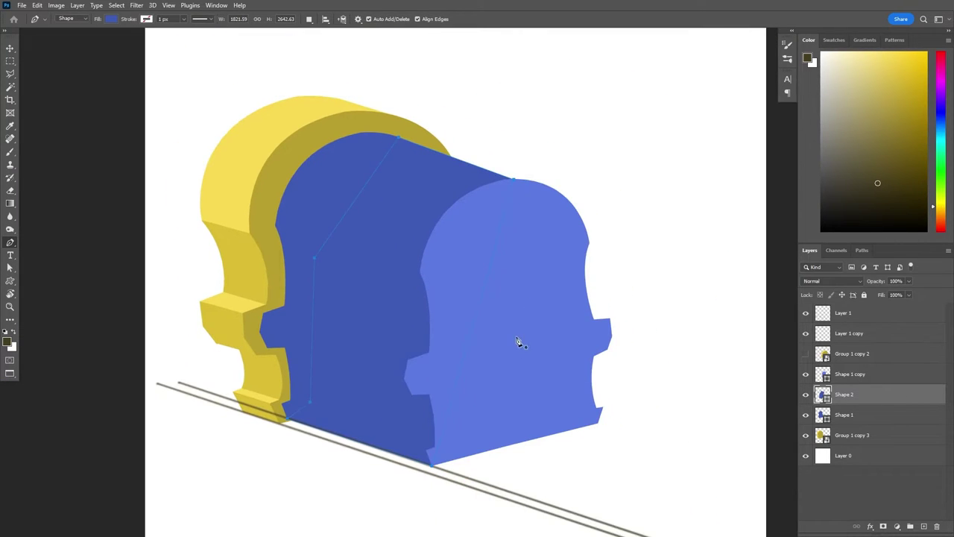
pyautogui.press('a')
pyautogui.click(596, 262)
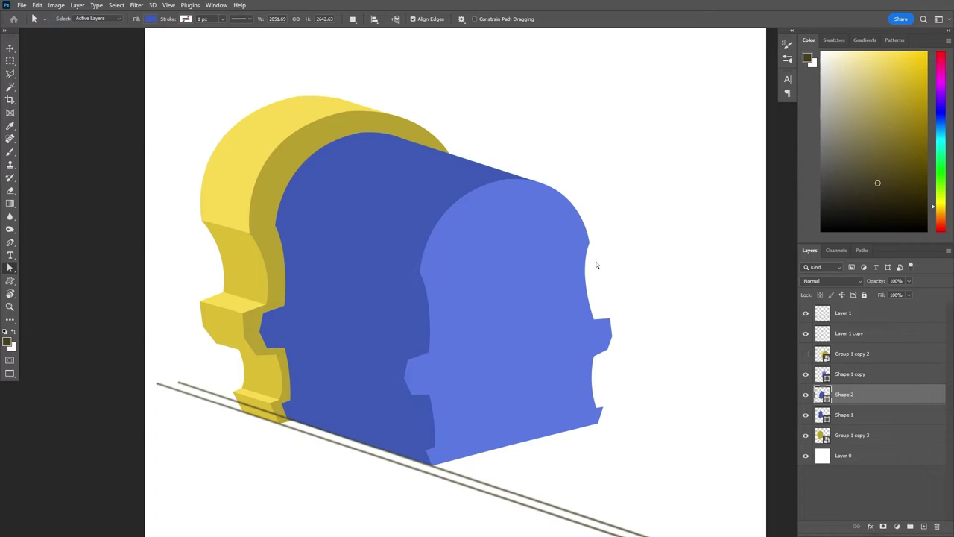
# - Merge the blue shape layers into one body filled with a darker blue
pyautogui.click(805, 354)
pyautogui.click(849, 374)
pyautogui.keyDown('shift'); pyautogui.click(845, 415); pyautogui.keyUp('shift')
pyautogui.rightClick(837, 399)
pyautogui.click(837, 391)
pyautogui.doubleClick(822, 374)
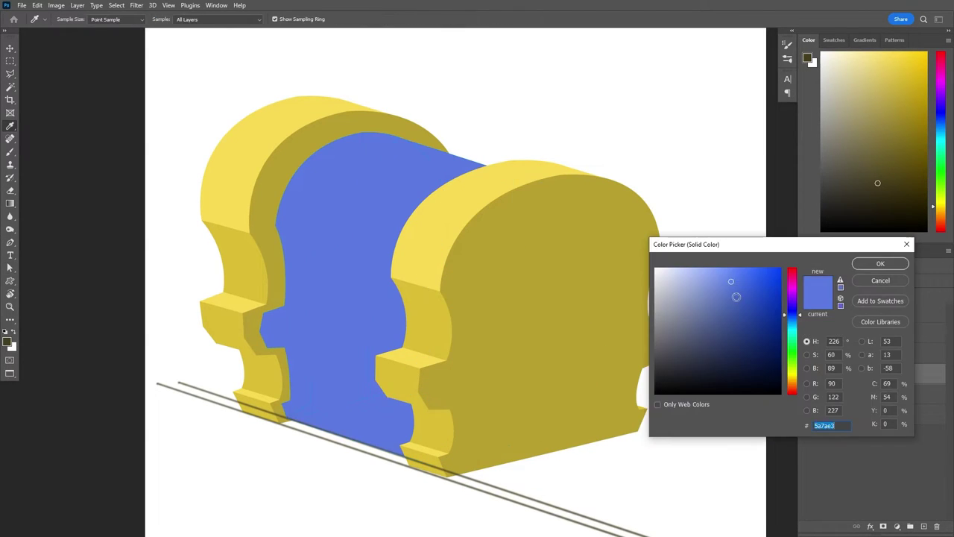
pyautogui.click(879, 266)
pyautogui.click(806, 395)
pyautogui.click(805, 395)
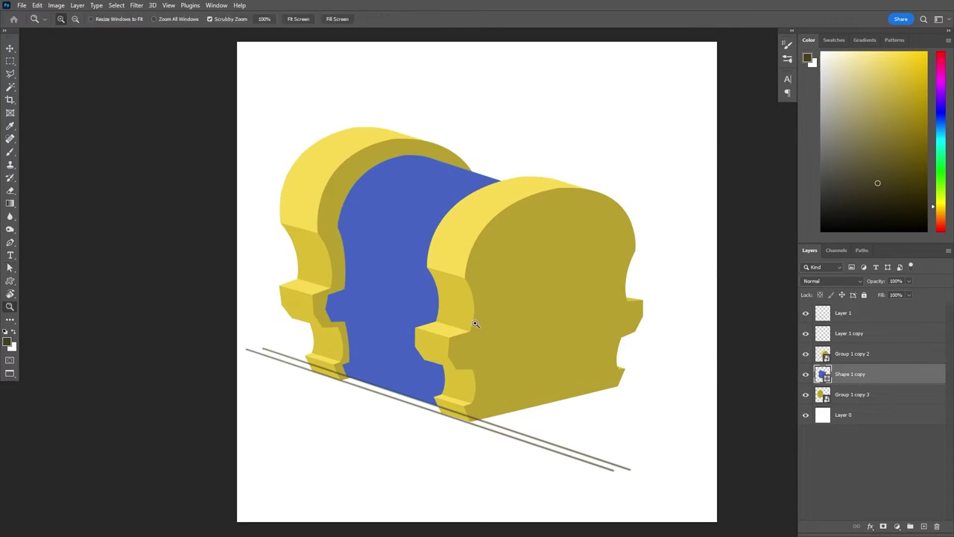
# - Make the new strip yellow and merge it with the other strip layer
pyautogui.press('p')
pyautogui.scroll(3, 319, 290)
pyautogui.press('Escape')
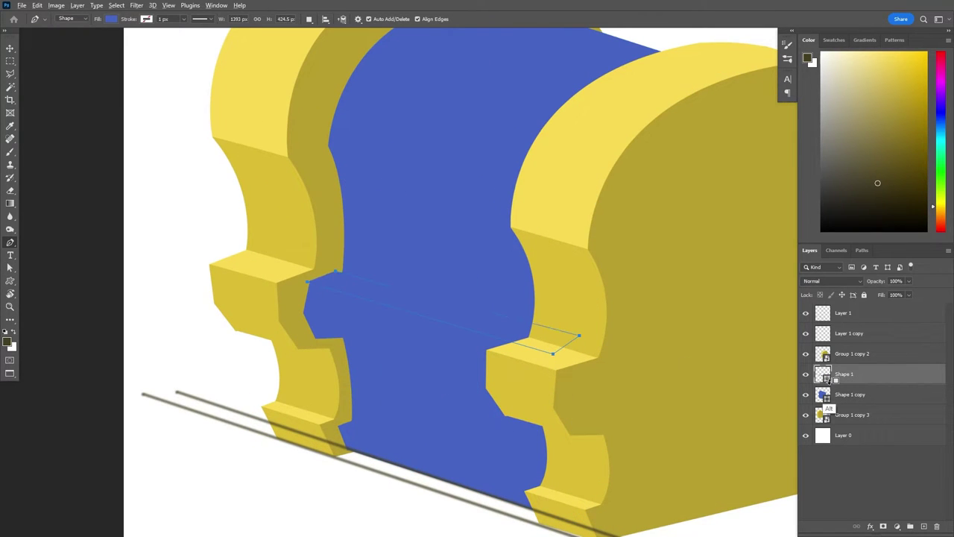
pyautogui.doubleClick(822, 374)
pyautogui.click(879, 262)
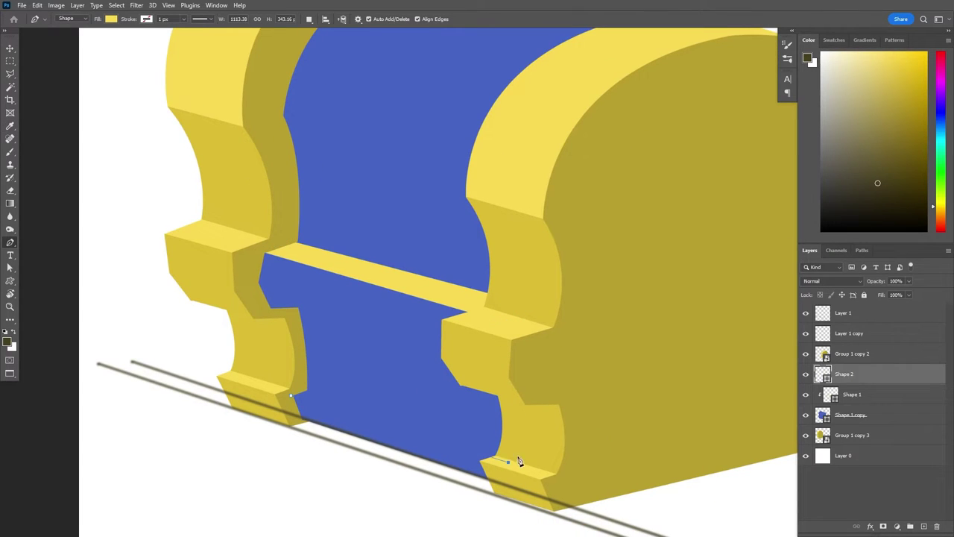
pyautogui.keyDown('ctrl'); pyautogui.click(850, 434); pyautogui.keyUp('ctrl')
pyautogui.rightClick(863, 395)
pyautogui.click(745, 390)
pyautogui.press('l')
# - Draw the upper crossbar's face as a four-corner shape filled darker olive
pyautogui.press('p')
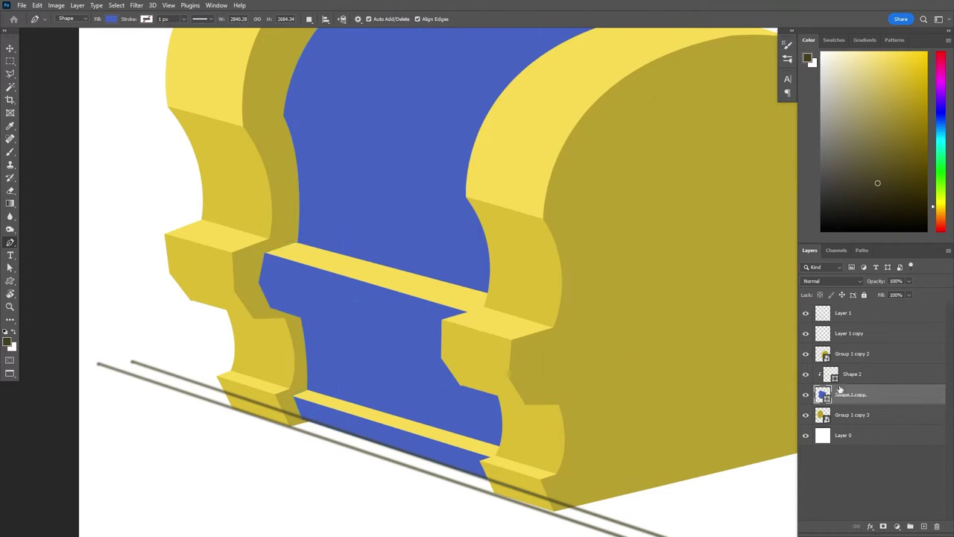
pyautogui.click(264, 252)
pyautogui.click(496, 314)
pyautogui.click(507, 381)
pyautogui.click(254, 277)
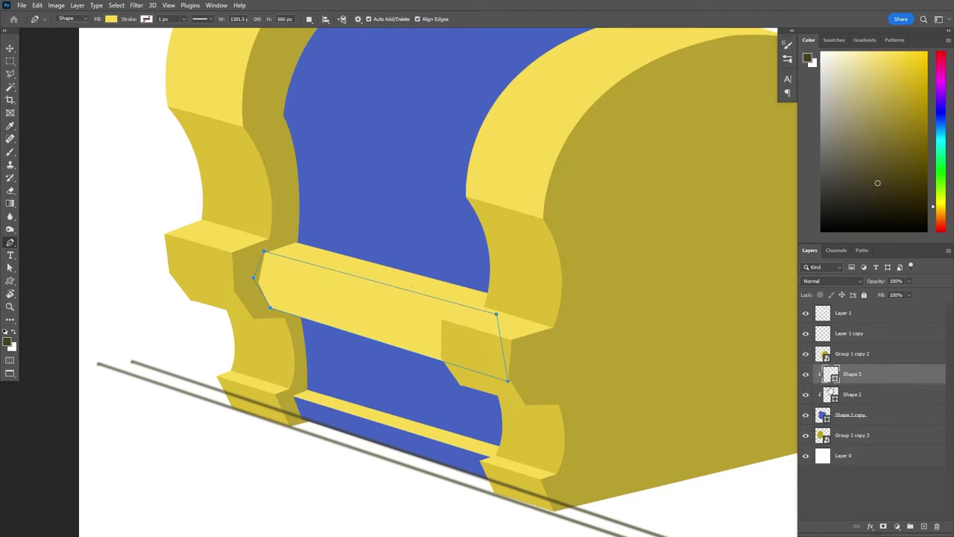
pyautogui.doubleClick(836, 382)
pyautogui.click(877, 261)
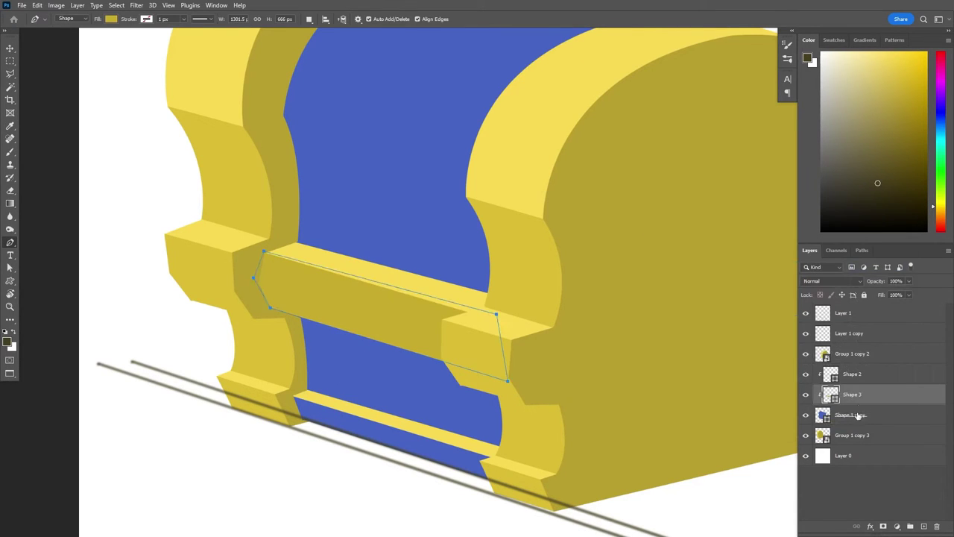
pyautogui.click(289, 393)
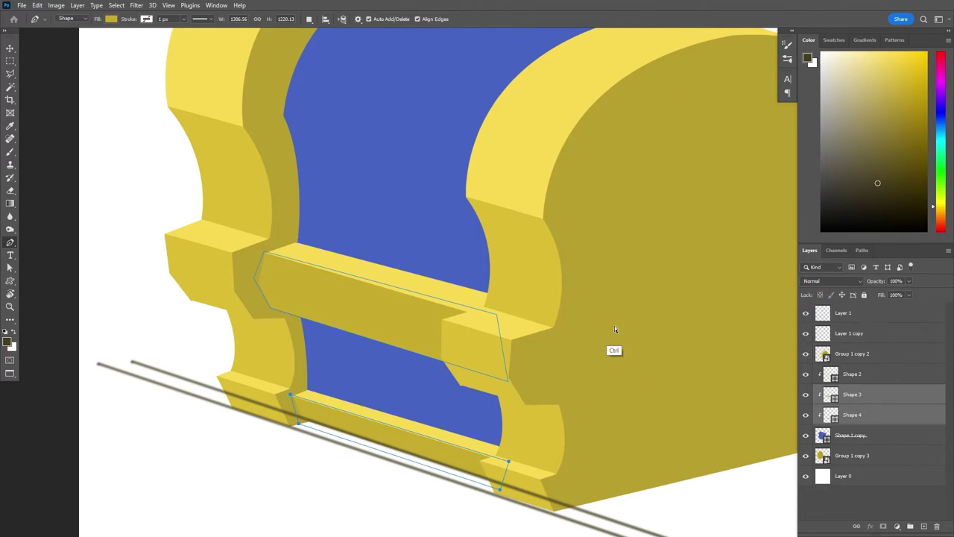
# - Skew the back end piece, then distort the body and crossbars to meet the ends
pyautogui.press('v')
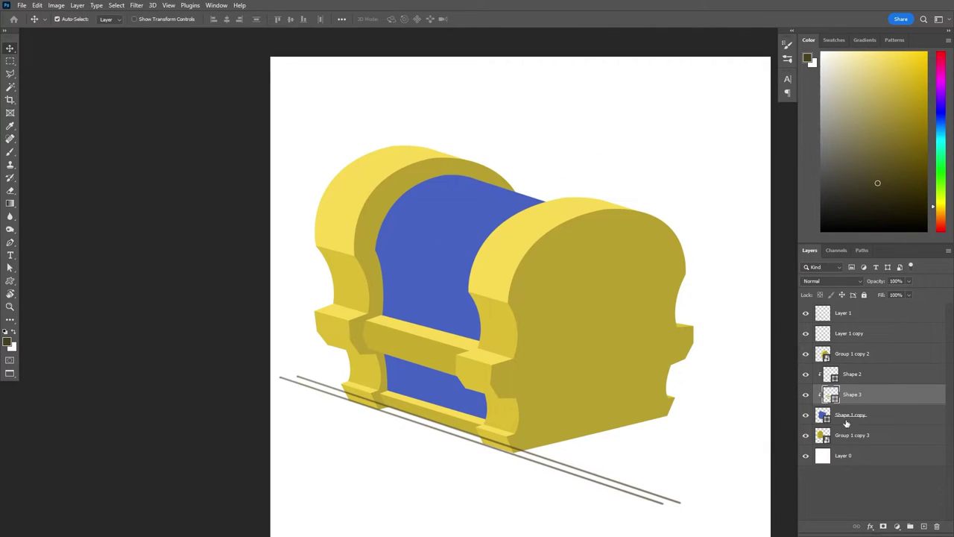
pyautogui.click(851, 434)
pyautogui.hotkey('ctrl', 't')
pyautogui.moveTo(258, 137); pyautogui.dragTo(266, 156)
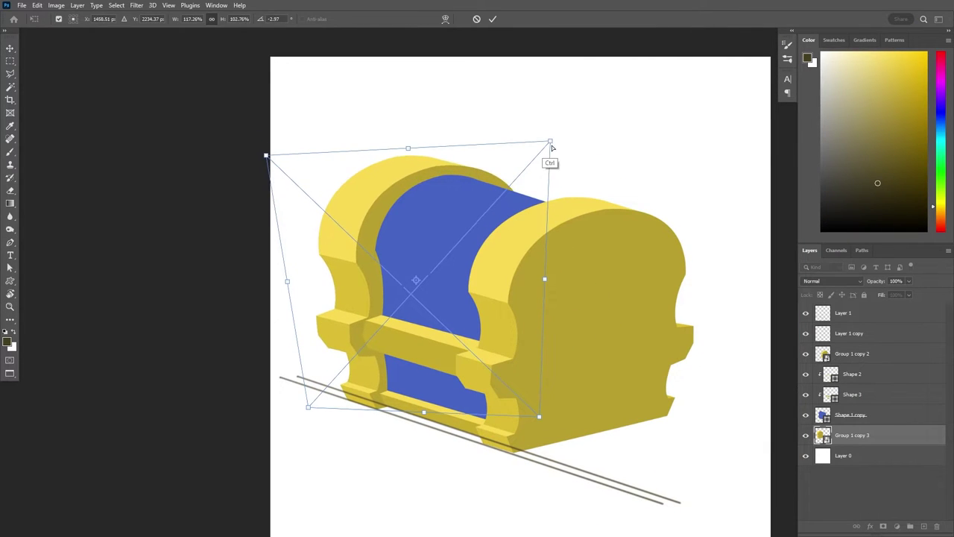
pyautogui.press('Return')
pyautogui.click(852, 373)
pyautogui.keyDown('shift'); pyautogui.click(850, 414); pyautogui.keyUp('shift')
pyautogui.hotkey('ctrl', 't')
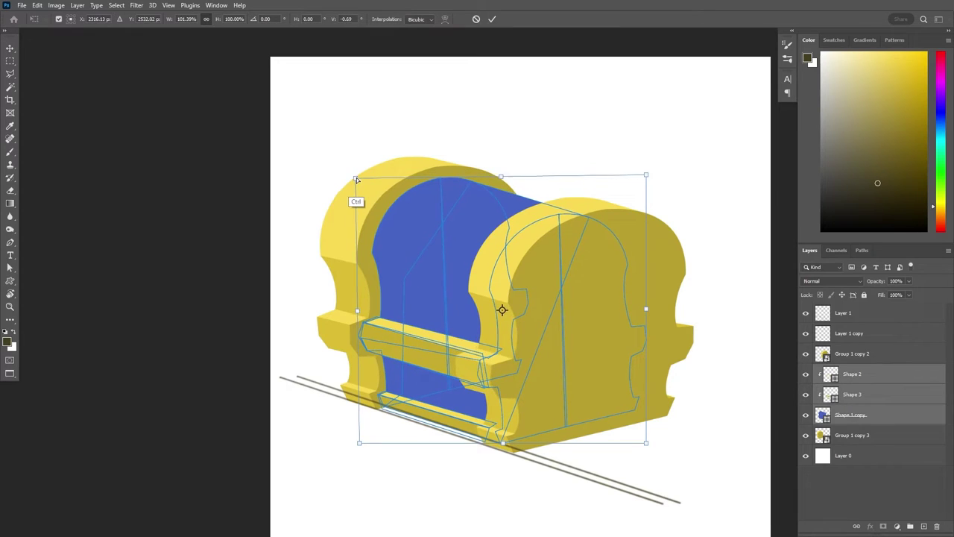
pyautogui.moveTo(645, 175); pyautogui.dragTo(651, 170)
pyautogui.press('Return')
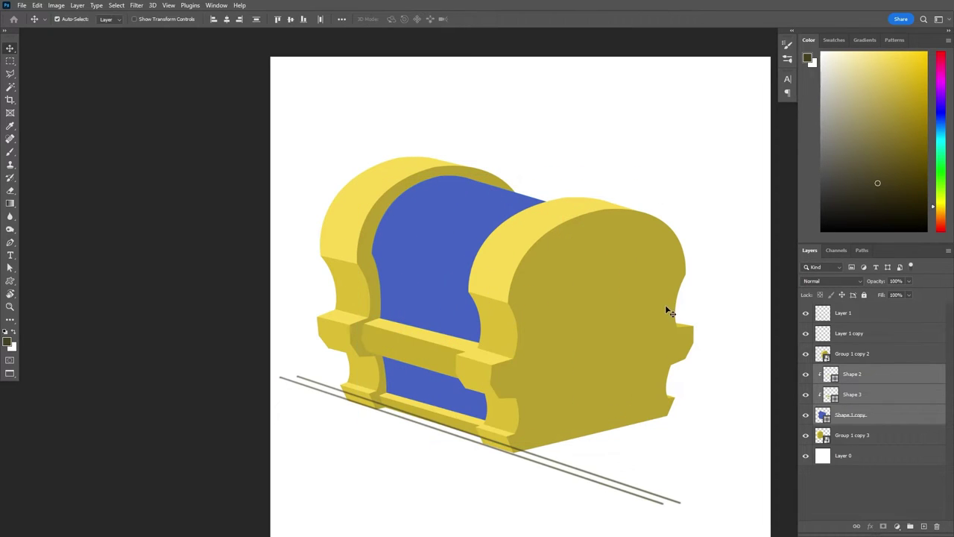
pyautogui.scroll(-1, 581, 287)
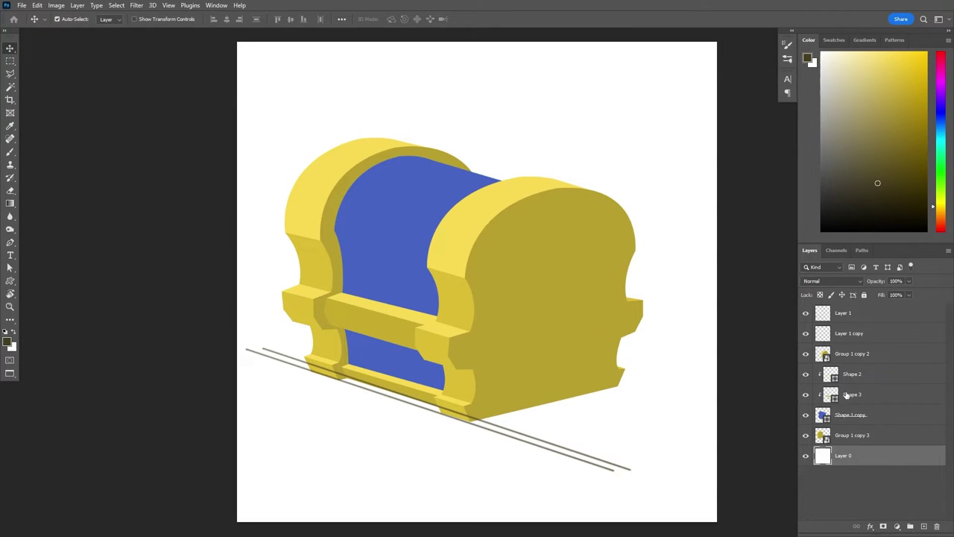
# - Draw a four-corner lock plate on the upper crossbar with a dark gold fill
pyautogui.click(850, 373)
pyautogui.scroll(2, 392, 275)
pyautogui.scroll(1, 384, 321)
pyautogui.press('p')
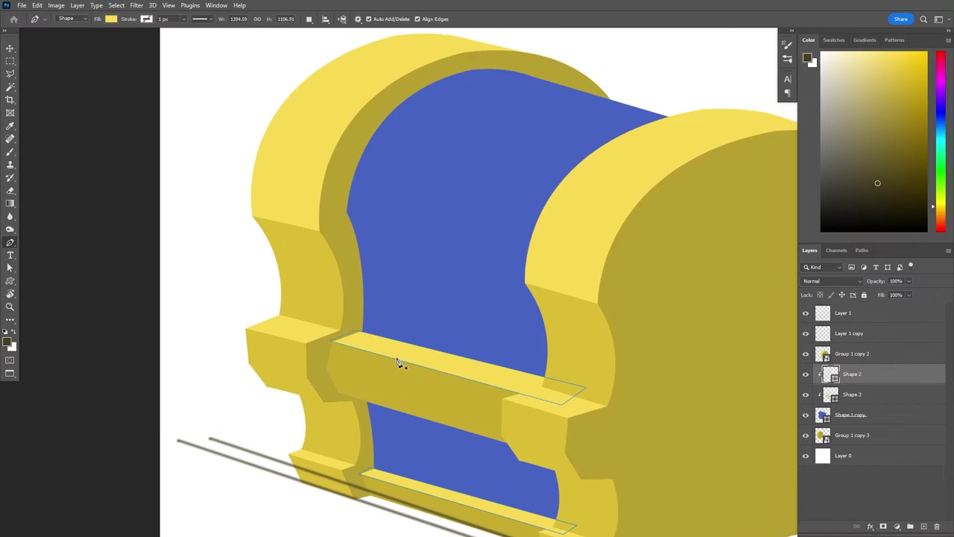
pyautogui.click(395, 362)
pyautogui.keyDown('shift'); pyautogui.click(401, 252); pyautogui.keyUp('shift')
pyautogui.click(479, 270)
pyautogui.click(480, 384)
pyautogui.click(395, 361)
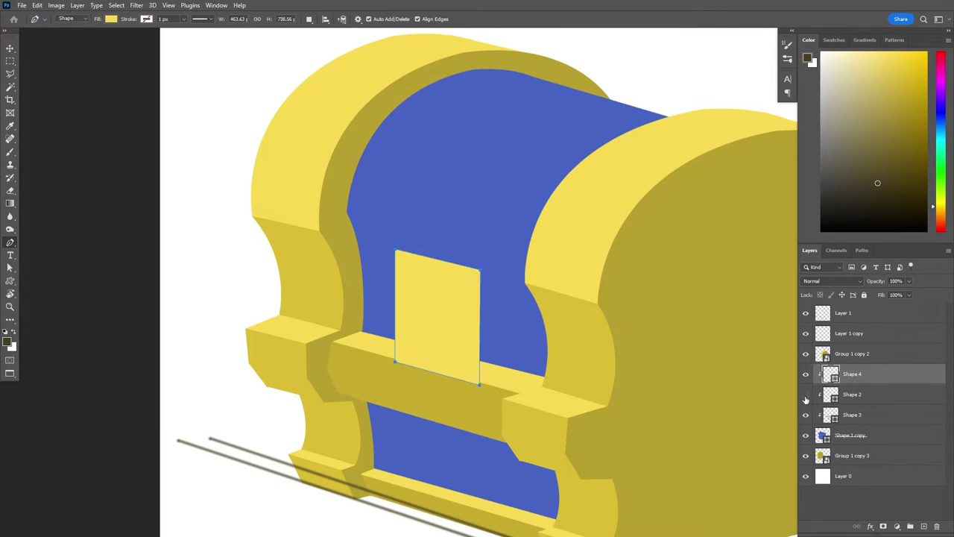
pyautogui.doubleClick(847, 379)
pyautogui.click(569, 335)
pyautogui.press('Return')
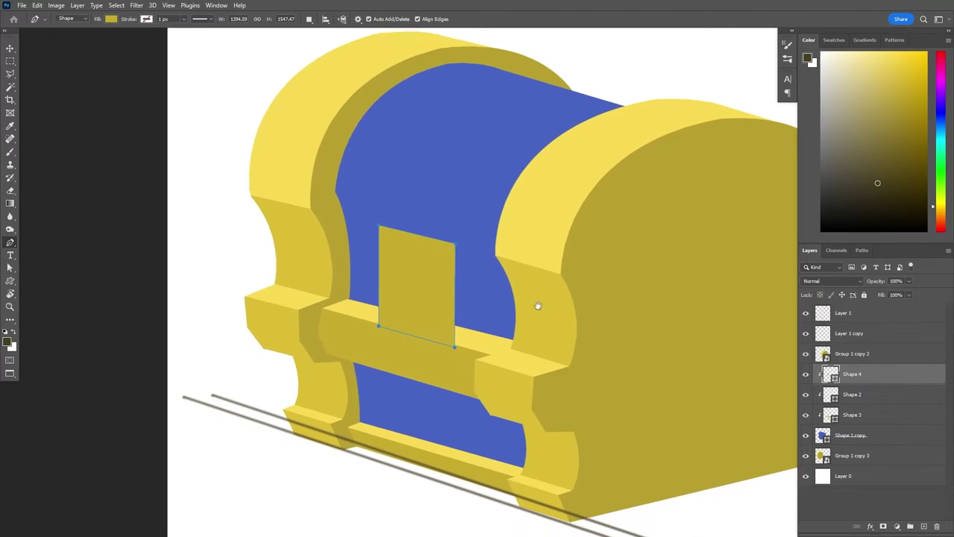
# - Stack the crossbar face above the strip and reshape the plate with a curved, tapered top
pyautogui.moveTo(843, 416); pyautogui.dragTo(840, 395)
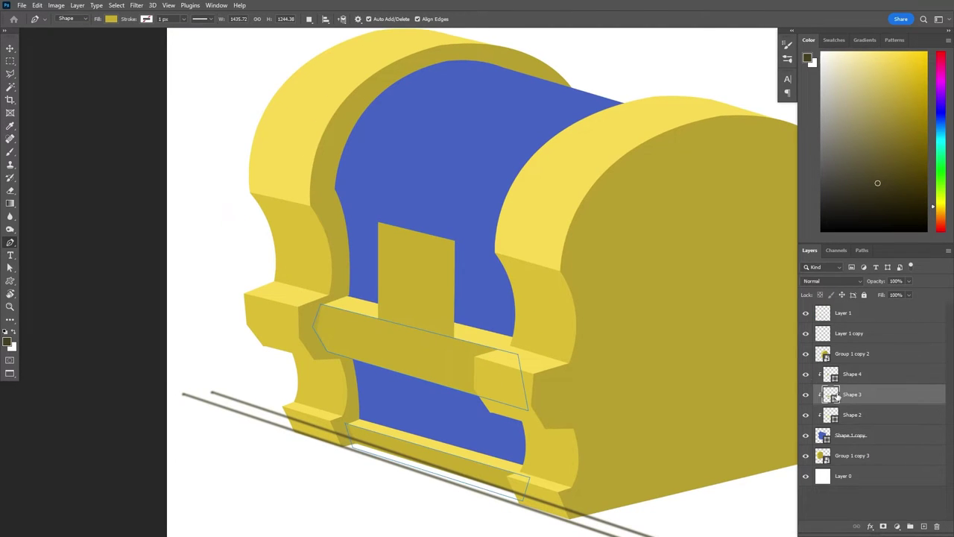
pyautogui.click(852, 380)
pyautogui.scroll(2, 418, 235)
pyautogui.press('a')
pyautogui.moveTo(418, 240); pyautogui.dragTo(419, 206)
pyautogui.moveTo(475, 249); pyautogui.dragTo(486, 253)
pyautogui.moveTo(363, 222); pyautogui.dragTo(347, 224)
pyautogui.moveTo(363, 370); pyautogui.dragTo(368, 375)
pyautogui.moveTo(475, 401); pyautogui.dragTo(468, 396)
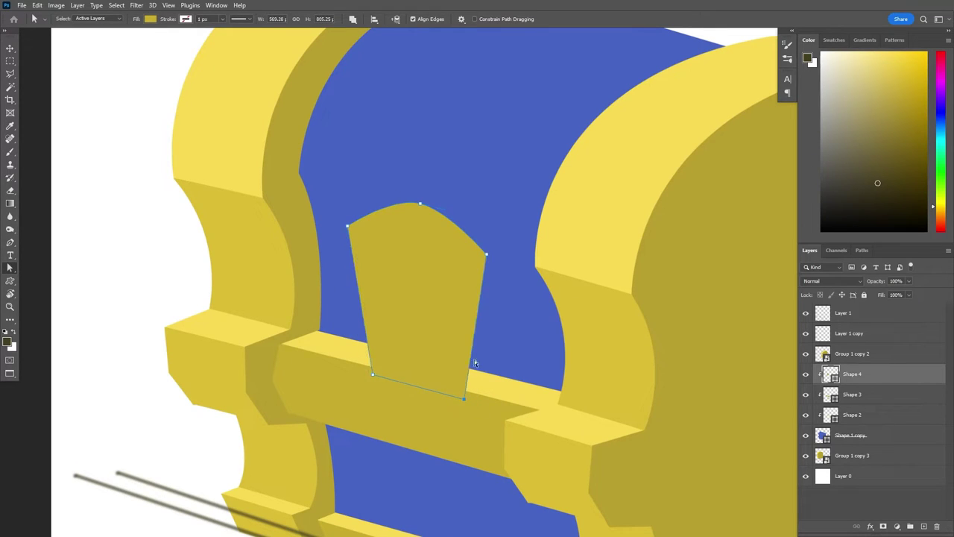
# - Undo a stray pen shape and zoom out to view the whole chest
pyautogui.press('p')
pyautogui.click(494, 286)
pyautogui.hotkey('ctrl', 'z')
pyautogui.press('z')
pyautogui.keyDown('alt'); pyautogui.click(383, 287); pyautogui.keyUp('alt')
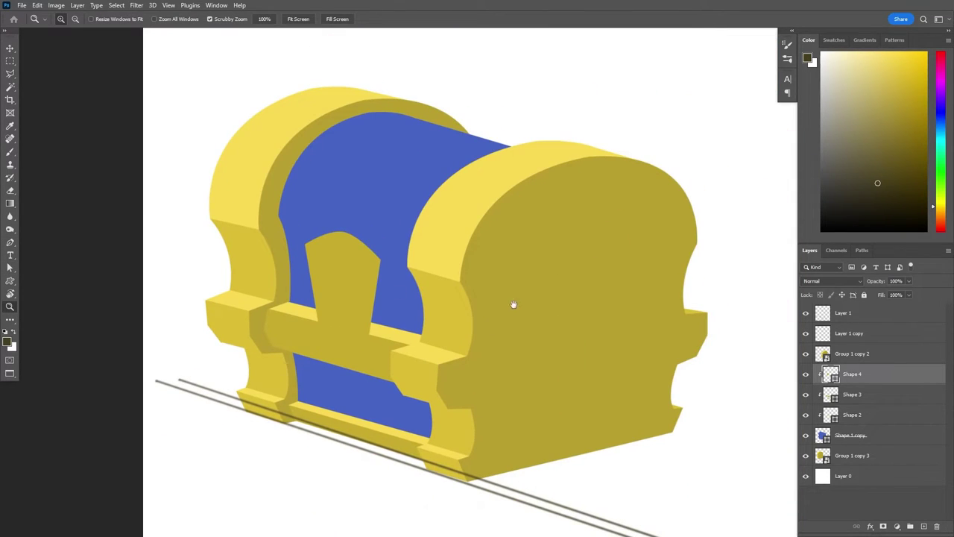
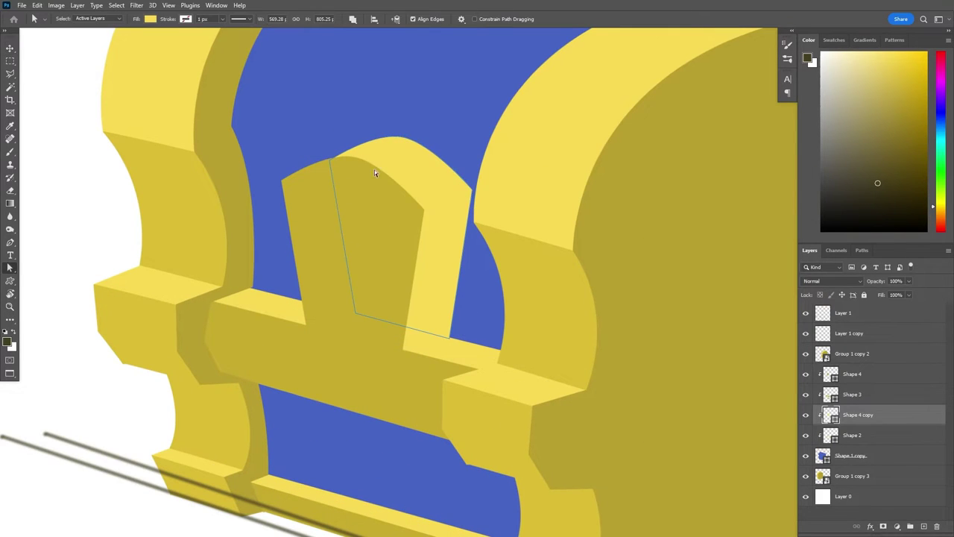
# - Narrow the clasp's right column and pull its bottom-right corner inward
pyautogui.moveTo(479, 188); pyautogui.dragTo(448, 200)
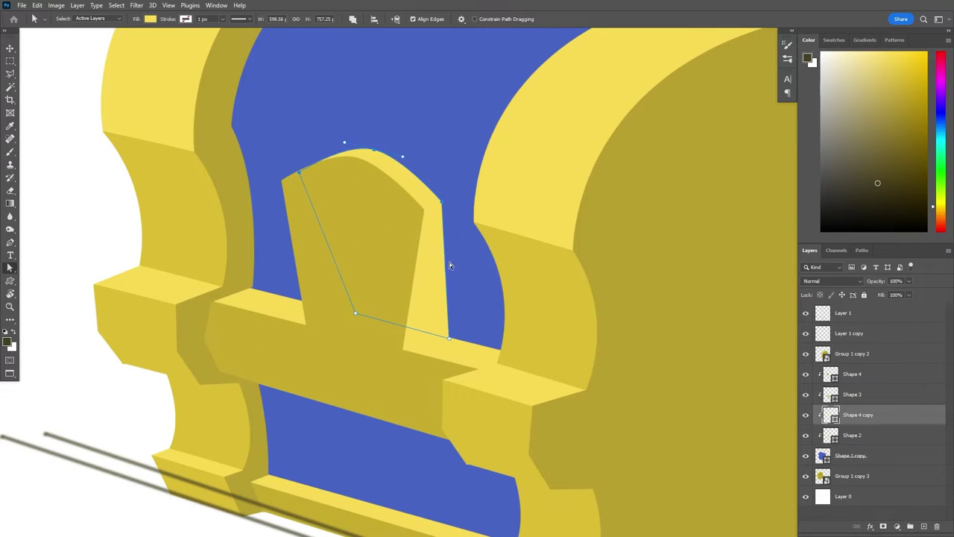
pyautogui.moveTo(450, 277); pyautogui.dragTo(450, 272)
pyautogui.press('z')
pyautogui.keyDown('alt'); pyautogui.click(448, 277); pyautogui.keyUp('alt')
pyautogui.keyDown('alt'); pyautogui.click(464, 272); pyautogui.keyUp('alt')
pyautogui.click(805, 419)
pyautogui.click(804, 419)
pyautogui.doubleClick(830, 415)
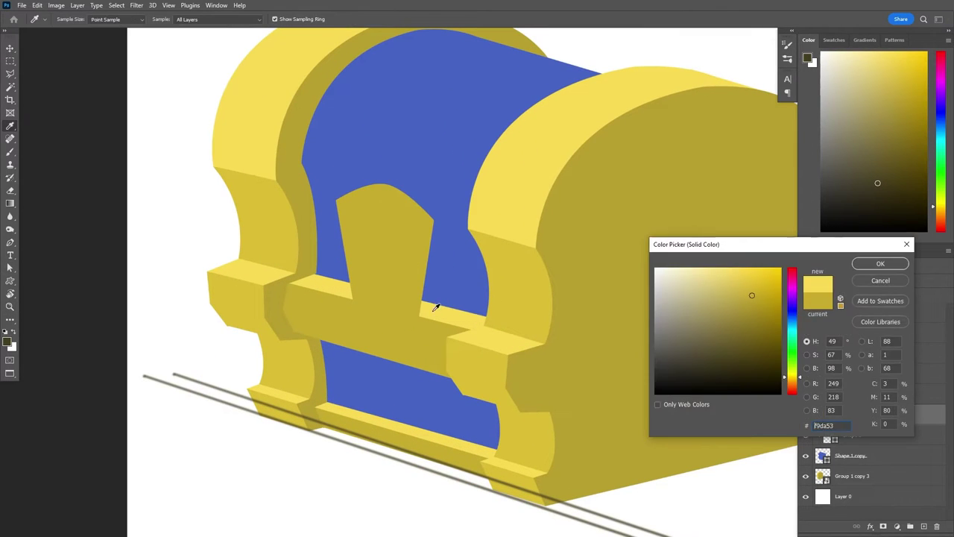
pyautogui.press('Escape')
pyautogui.click(403, 290)
# - Distort the clasp's arched top into shape with a free transform
pyautogui.hotkey('ctrl', 't')
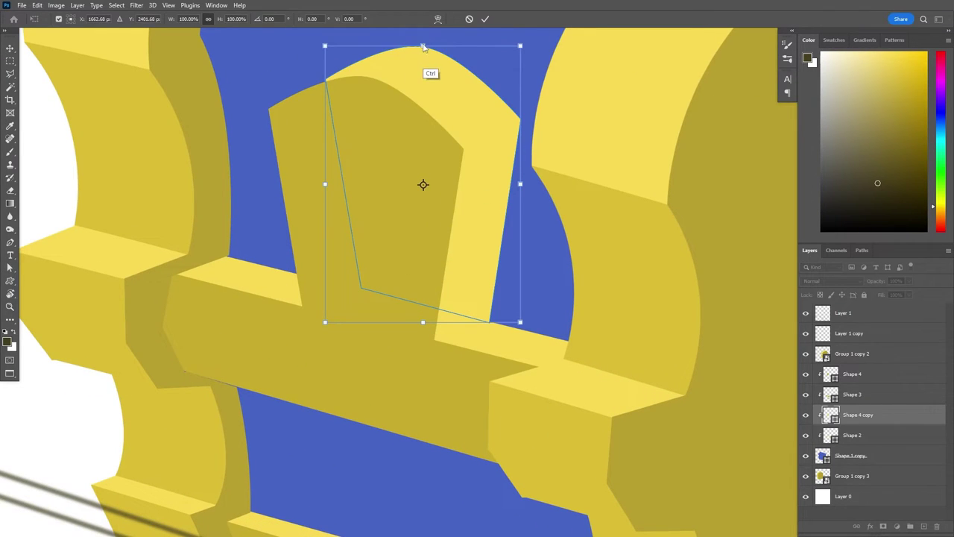
pyautogui.hotkey('ctrl', '-')
pyautogui.hotkey('ctrl', '-')
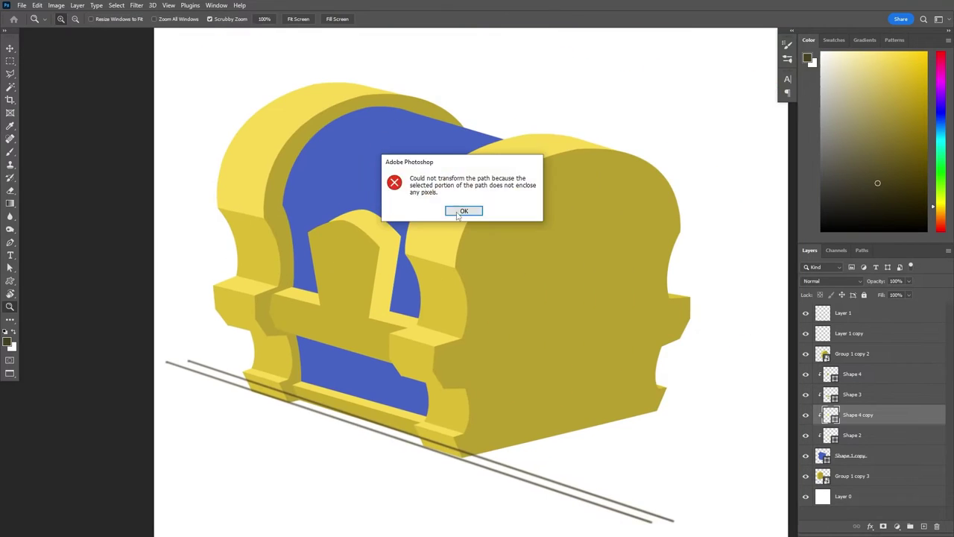
pyautogui.press('Return')
pyautogui.hotkey('ctrl', '+')
pyautogui.moveTo(365, 210); pyautogui.dragTo(348, 216)
pyautogui.press('Return')
pyautogui.hotkey('ctrl', '0')
# - Merge the Shape 2 layer into Shape 4 copy
pyautogui.press('v')
pyautogui.keyDown('ctrl'); pyautogui.click(895, 433); pyautogui.keyUp('ctrl')
pyautogui.rightClick(894, 433)
pyautogui.press('Escape')
pyautogui.hotkey('ctrl', 'e')
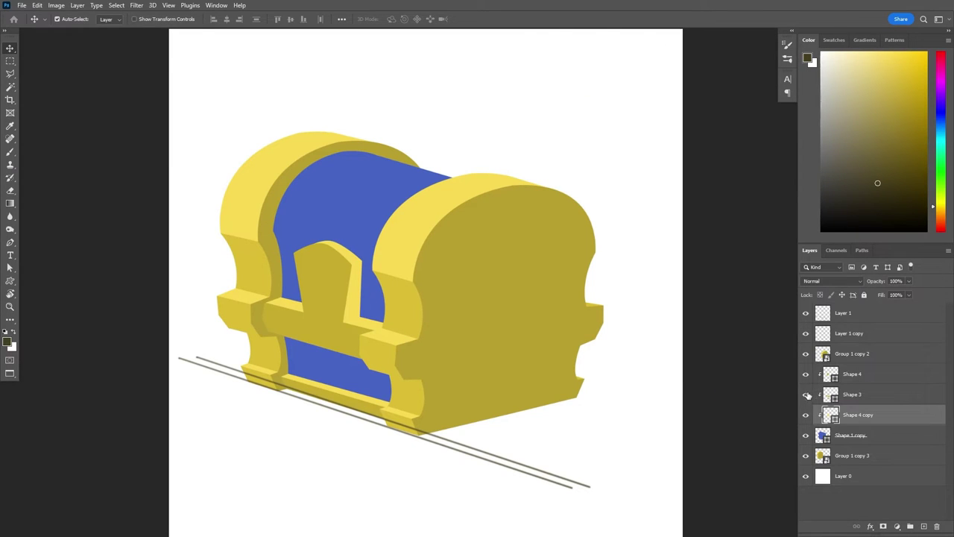
pyautogui.click(807, 375)
# - Merge Shape 3 into Shape 4 and select the Shape 4 copy layer
pyautogui.hotkey('ctrl', 'e')
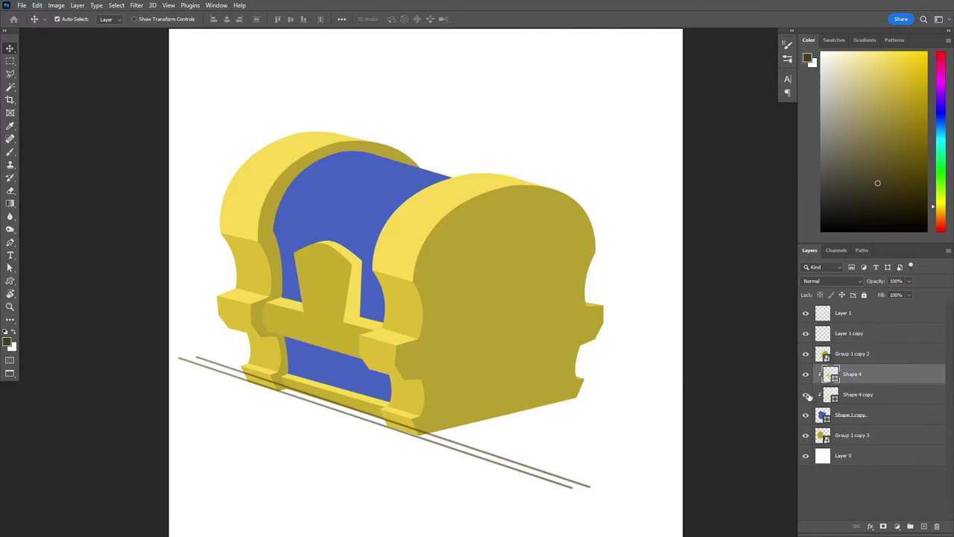
pyautogui.click(857, 394)
pyautogui.press('z')
pyautogui.click(350, 252)
# - Draw the curved strap, Shape 5, from the clasp top over the lid
pyautogui.press('p')
pyautogui.click(327, 260)
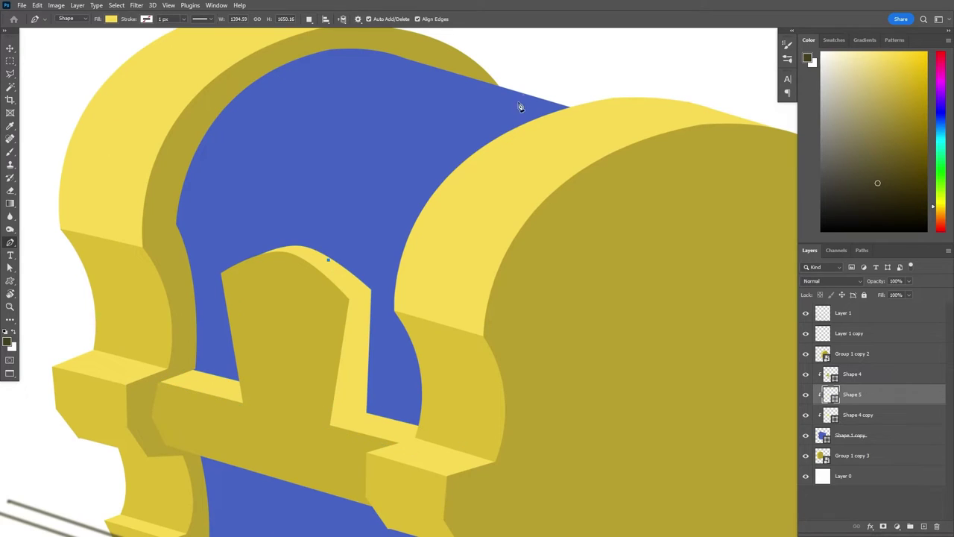
pyautogui.moveTo(688, 115); pyautogui.dragTo(683, 113)
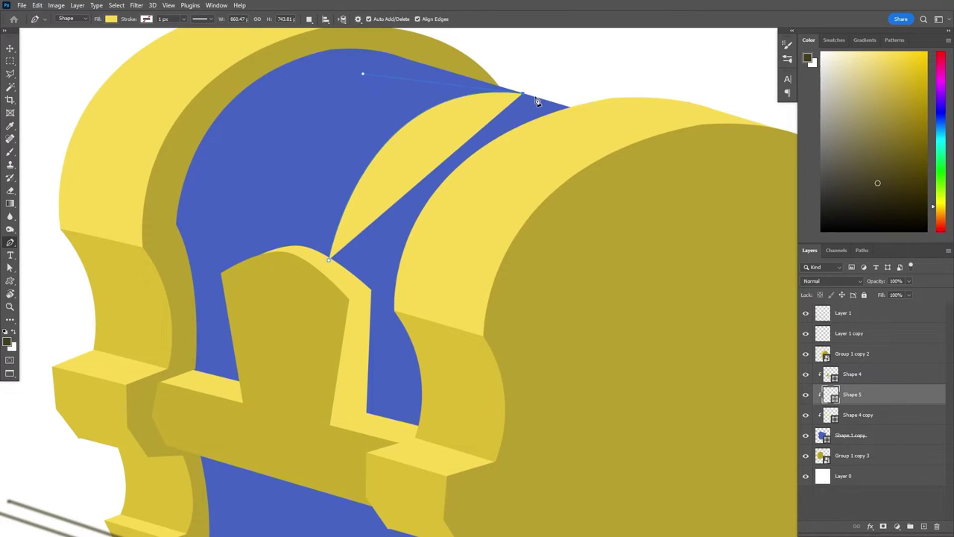
pyautogui.click(534, 98)
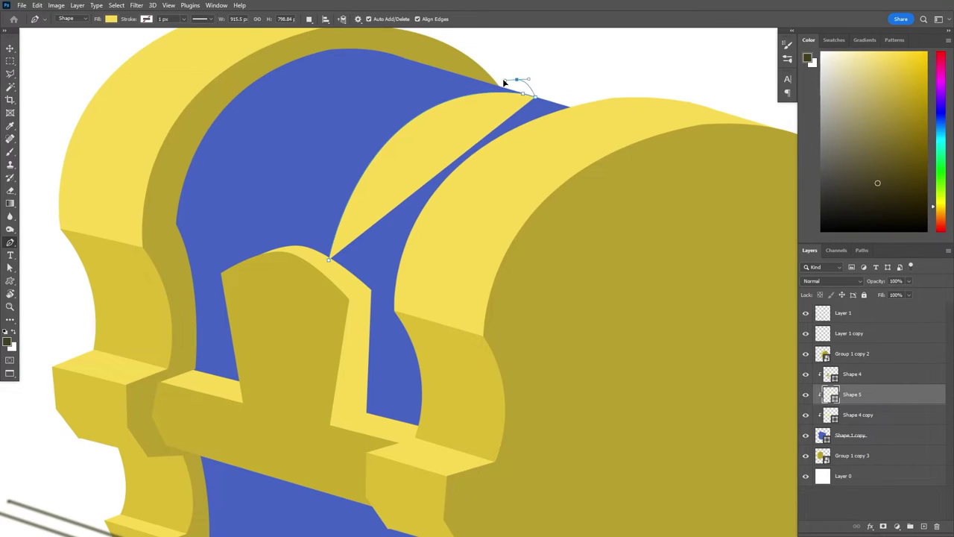
pyautogui.moveTo(491, 78); pyautogui.dragTo(525, 76)
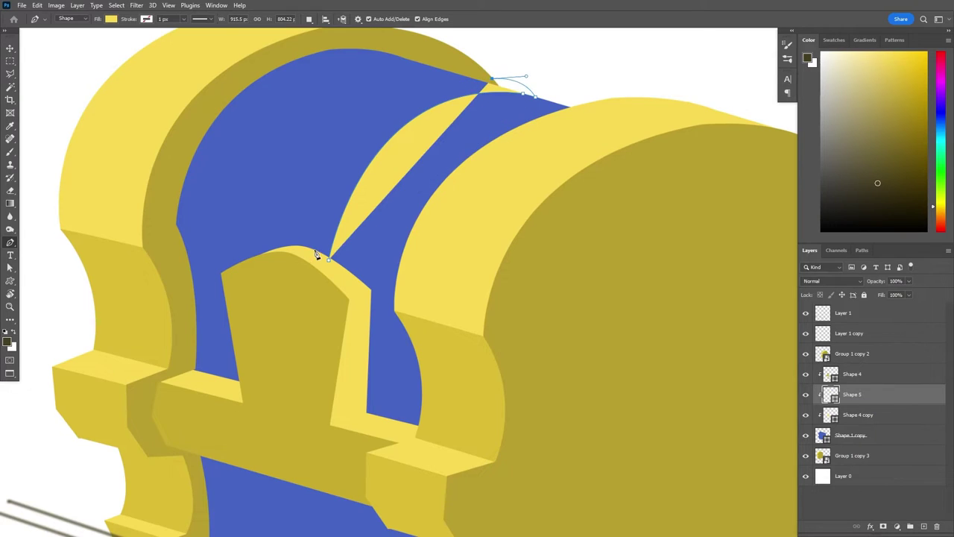
pyautogui.moveTo(333, 373); pyautogui.dragTo(286, 440)
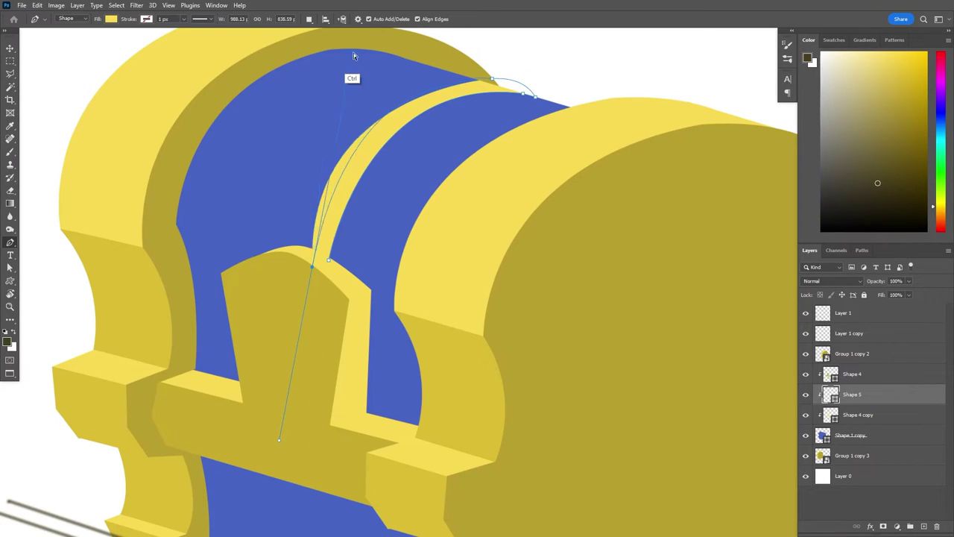
pyautogui.keyDown('ctrl'); pyautogui.click(341, 75); pyautogui.keyUp('ctrl')
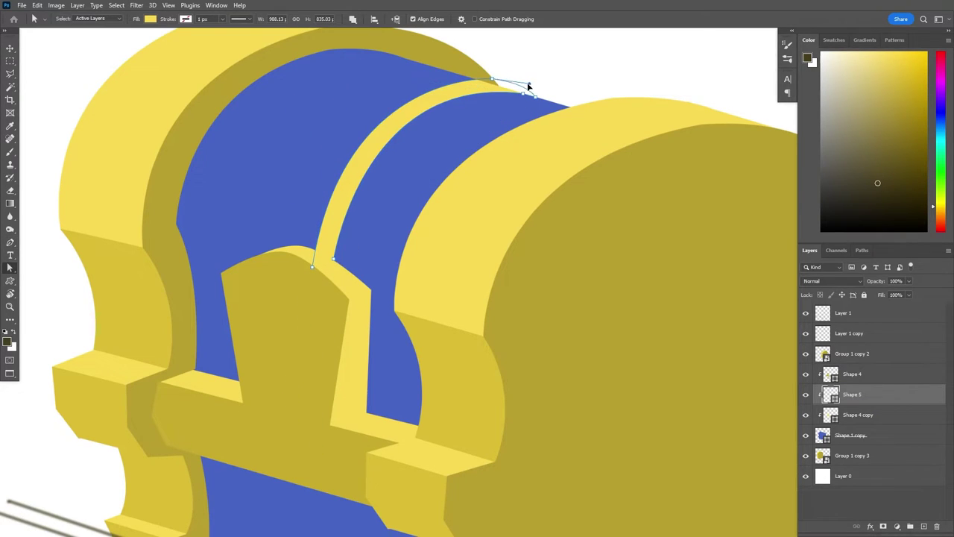
# - Move Shape 5 above Shape 4 and release it from the clipping mask
pyautogui.moveTo(850, 393); pyautogui.dragTo(850, 373)
pyautogui.rightClick(850, 373)
pyautogui.click(827, 356)
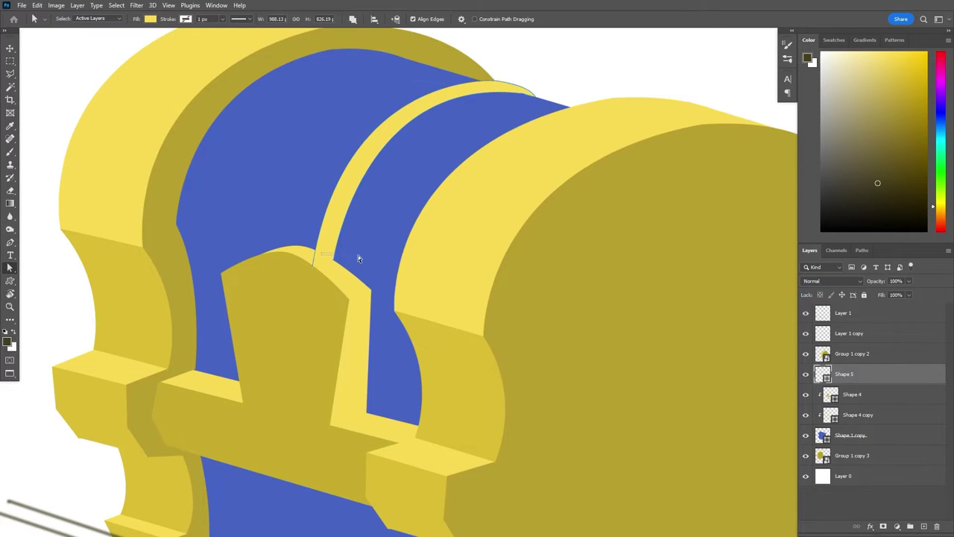
pyautogui.press('z')
pyautogui.click(332, 265)
pyautogui.press('a')
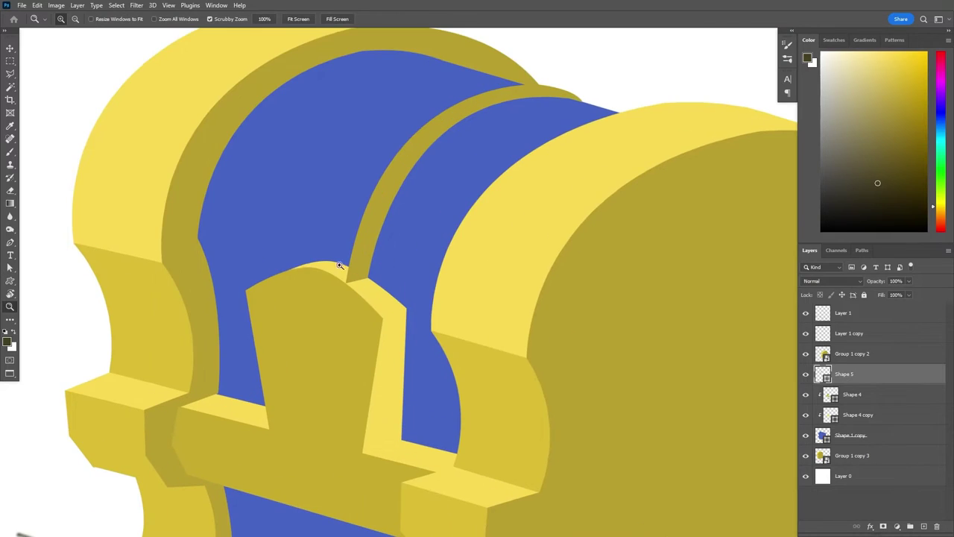
# - Draw an olive side face, Shape 6, along the strap from lid rim to clasp
pyautogui.click(368, 146)
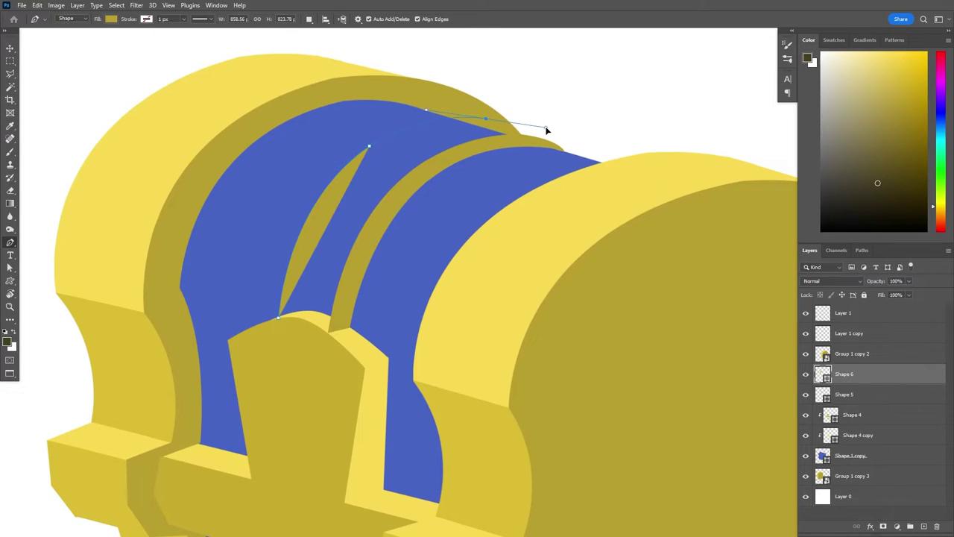
pyautogui.moveTo(546, 129); pyautogui.dragTo(547, 130)
pyautogui.click(554, 143)
pyautogui.moveTo(339, 250); pyautogui.dragTo(339, 215)
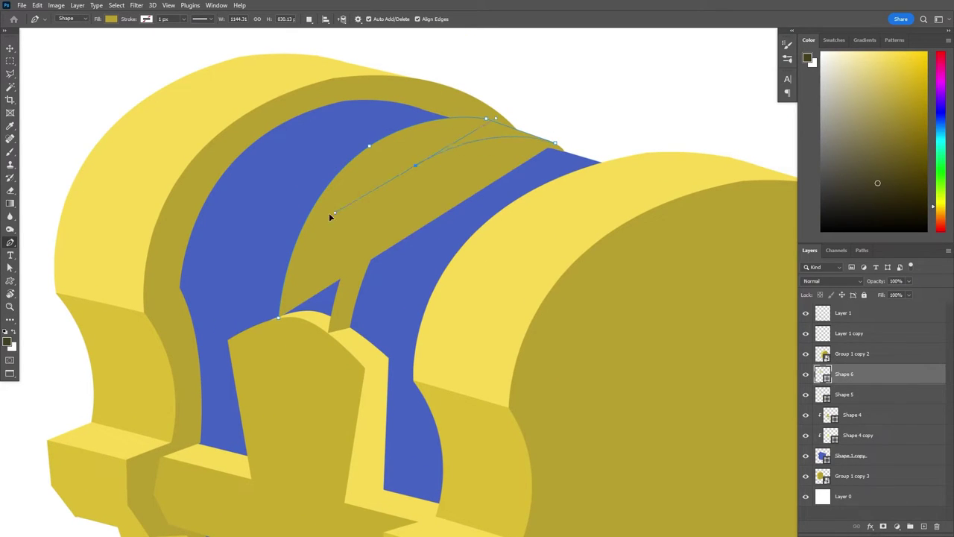
pyautogui.click(328, 331)
pyautogui.click(278, 318)
pyautogui.press('a')
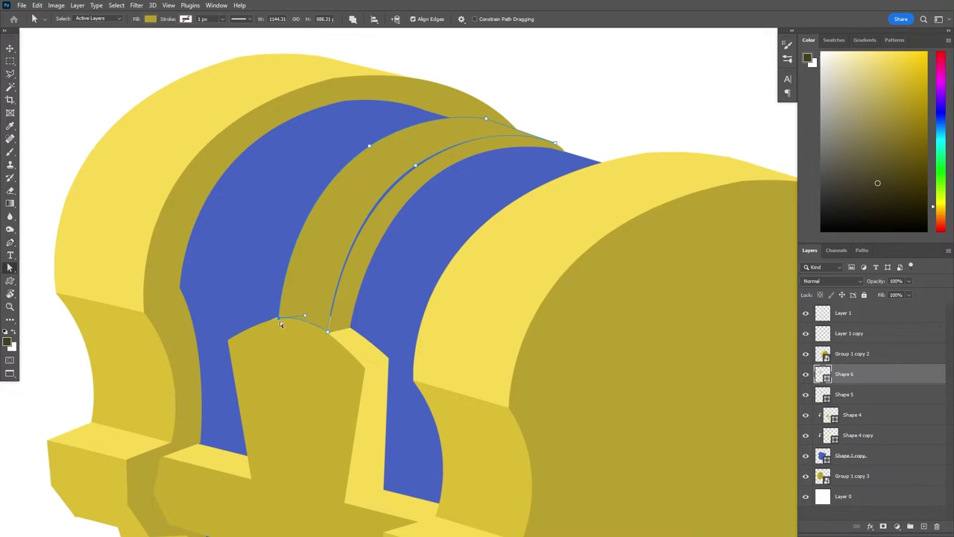
# - Smooth the side face's top curve and corner by adjusting its anchor handles
pyautogui.scroll(2, 444, 147)
pyautogui.click(408, 173)
pyautogui.moveTo(513, 110); pyautogui.dragTo(519, 102)
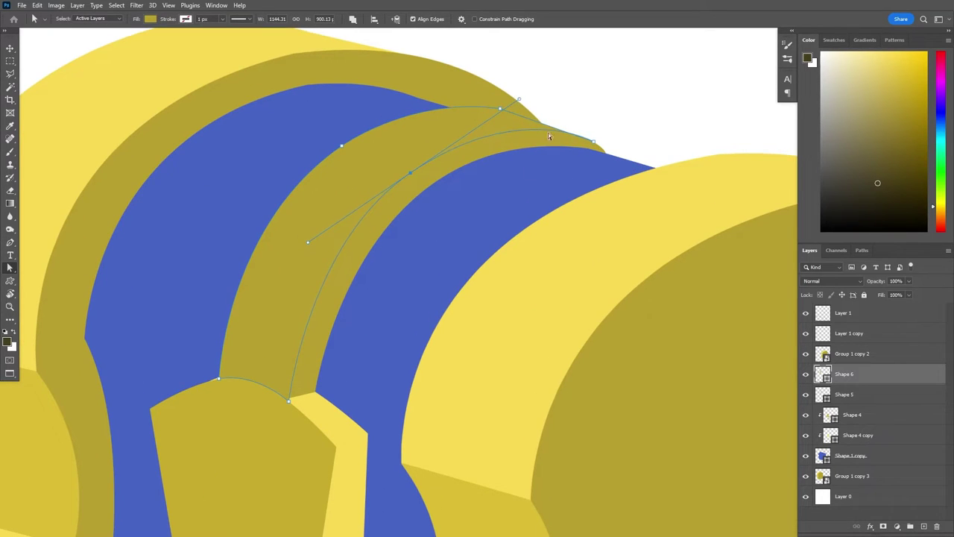
pyautogui.scroll(3, 570, 130)
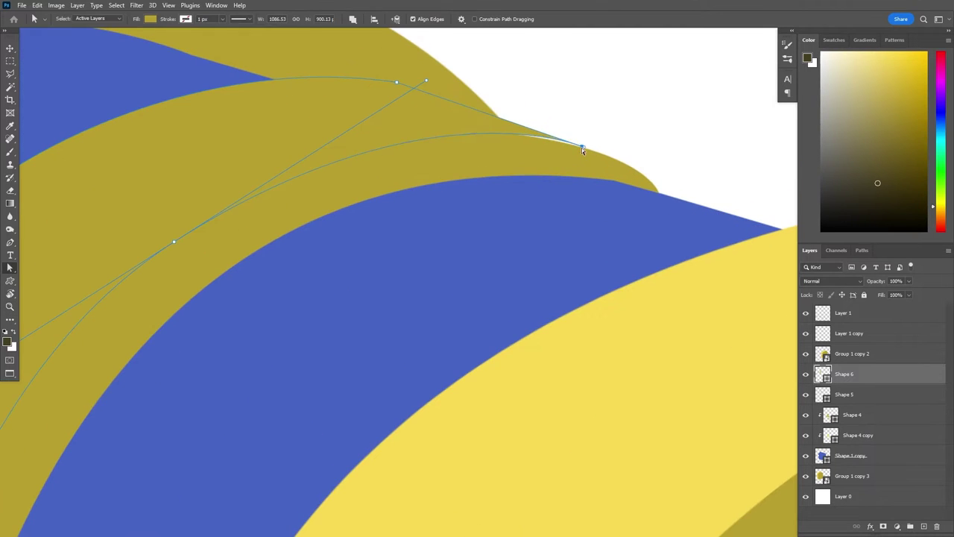
pyautogui.moveTo(396, 82); pyautogui.dragTo(465, 114)
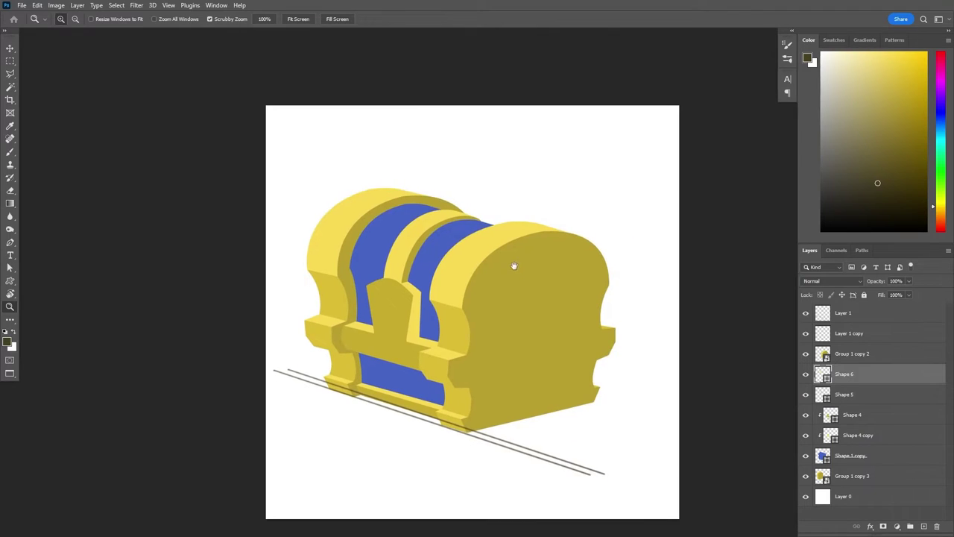
pyautogui.scroll(1, 566, 277)
pyautogui.press('v')
pyautogui.click(850, 353)
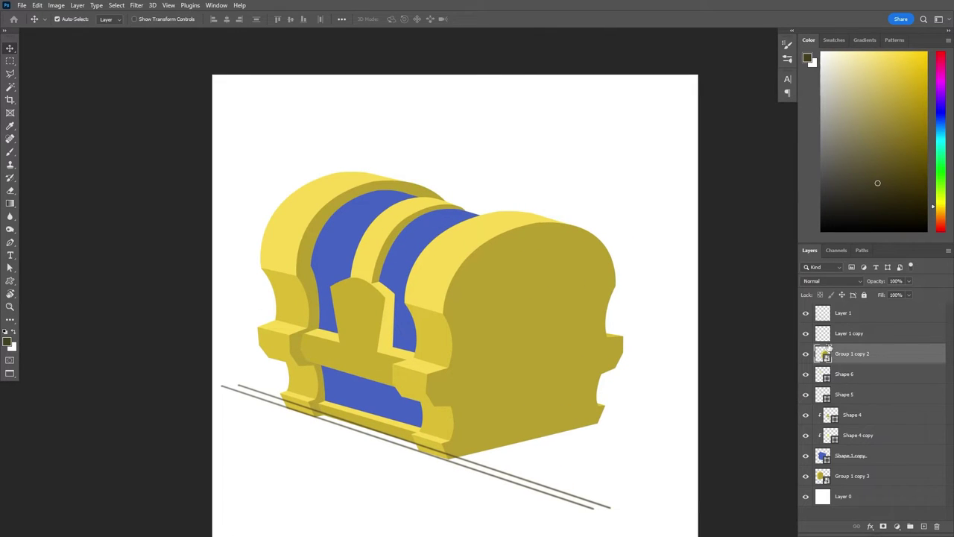
# - Group the clasp and strap shape layers together with Shape 1 copy
pyautogui.hotkey('ctrl', '0')
pyautogui.hotkey('alt', ',')
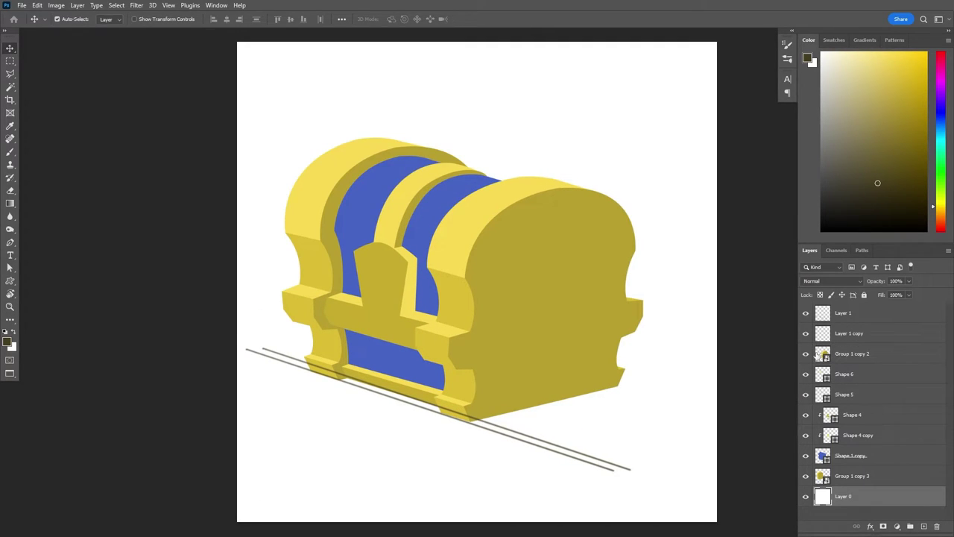
pyautogui.click(843, 374)
pyautogui.keyDown('shift'); pyautogui.click(849, 455); pyautogui.keyUp('shift')
pyautogui.hotkey('ctrl', 'g')
# - Merge Layer 1 copy into Layer 1 and lower the guide lines to 30% opacity
pyautogui.click(843, 313)
pyautogui.keyDown('shift'); pyautogui.click(848, 333); pyautogui.keyUp('shift')
pyautogui.rightClick(848, 334)
pyautogui.click(794, 403)
pyautogui.press('3')
# - Duplicate the blue panel layer and delete its unneeded path parts, keeping the arch
pyautogui.click(849, 333)
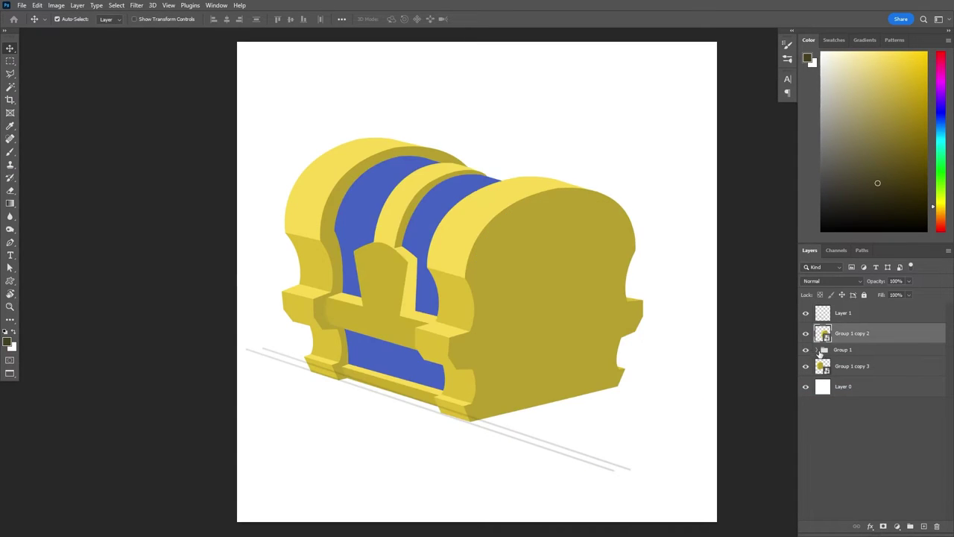
pyautogui.click(818, 349)
pyautogui.moveTo(849, 447); pyautogui.dragTo(849, 333)
pyautogui.press('a')
pyautogui.moveTo(535, 301); pyautogui.dragTo(494, 310)
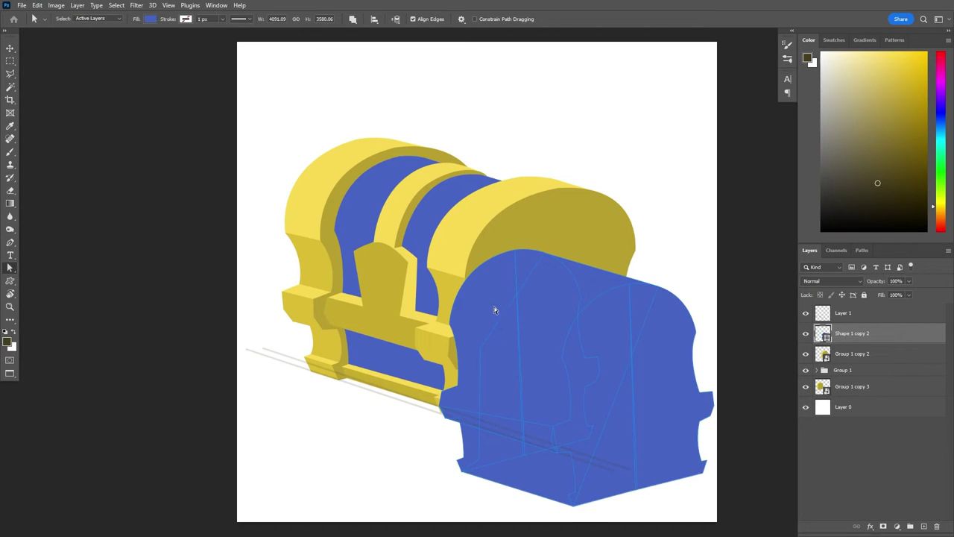
pyautogui.click(529, 273)
pyautogui.press('Delete')
pyautogui.click(513, 336)
pyautogui.press('Delete')
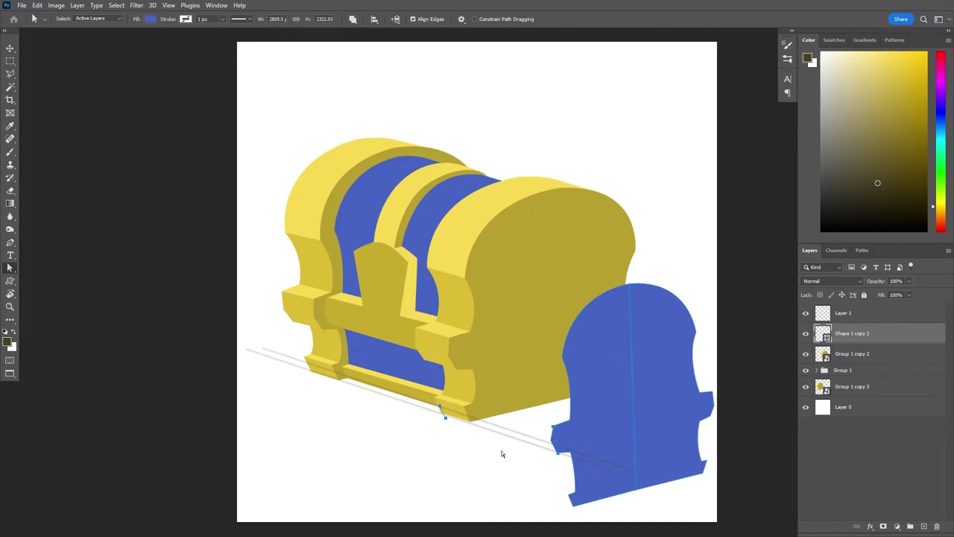
# - Move, skew and stretch the blue arch to fit inside the chest's right end face
pyautogui.hotkey('ctrl', 't')
pyautogui.moveTo(642, 412); pyautogui.dragTo(566, 327)
pyautogui.moveTo(555, 421); pyautogui.dragTo(545, 407)
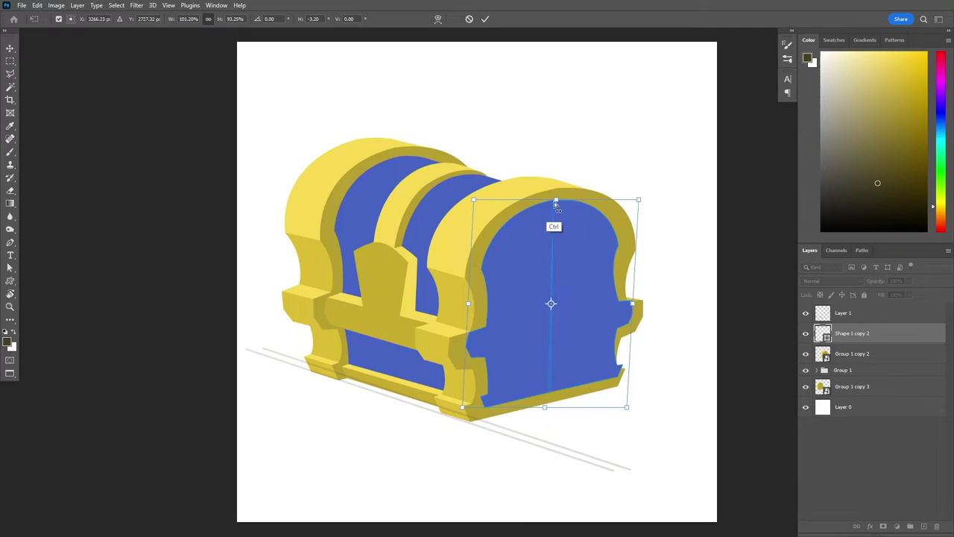
pyautogui.moveTo(632, 303); pyautogui.dragTo(622, 319)
pyautogui.press('Return')
pyautogui.press('z')
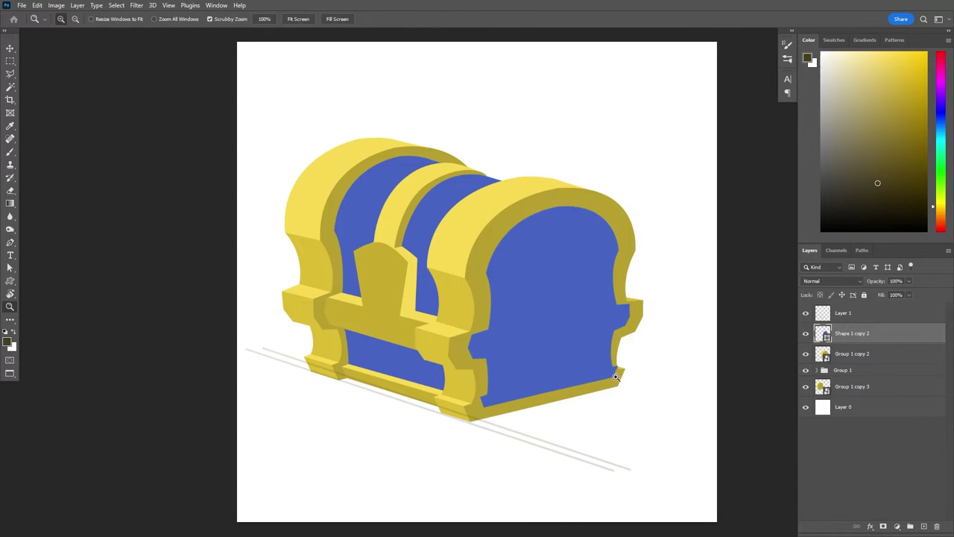
pyautogui.moveTo(616, 376); pyautogui.dragTo(627, 360)
pyautogui.moveTo(532, 403); pyautogui.dragTo(530, 407)
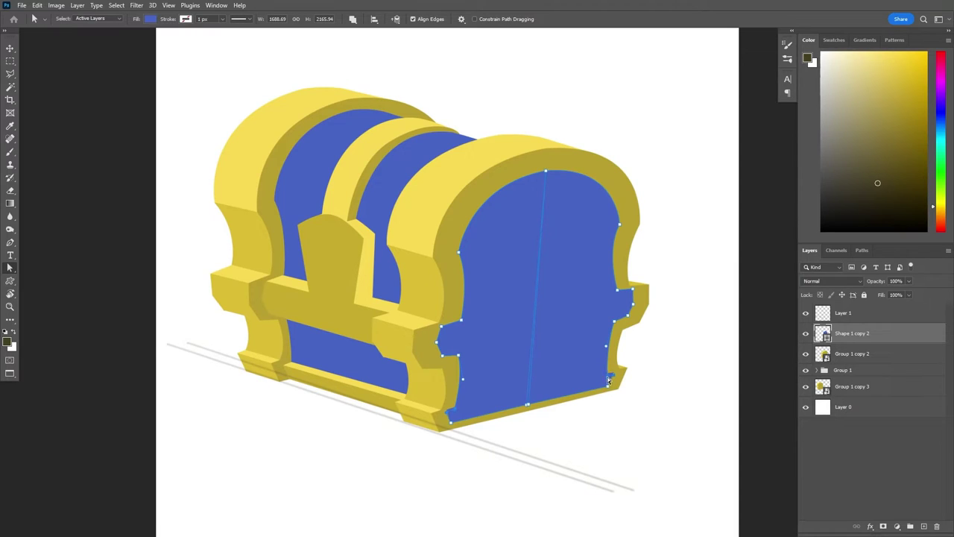
pyautogui.hotkey('ctrl', 't')
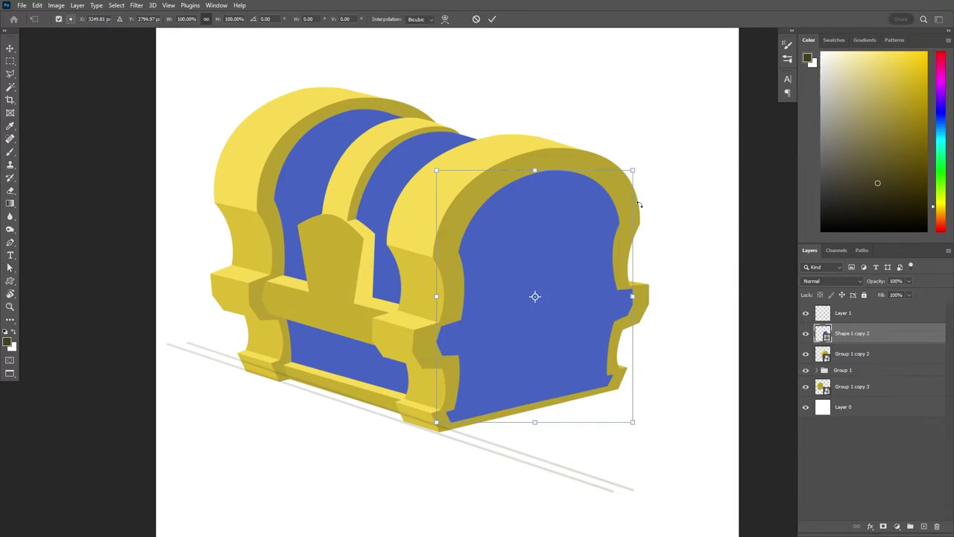
pyautogui.press('Return')
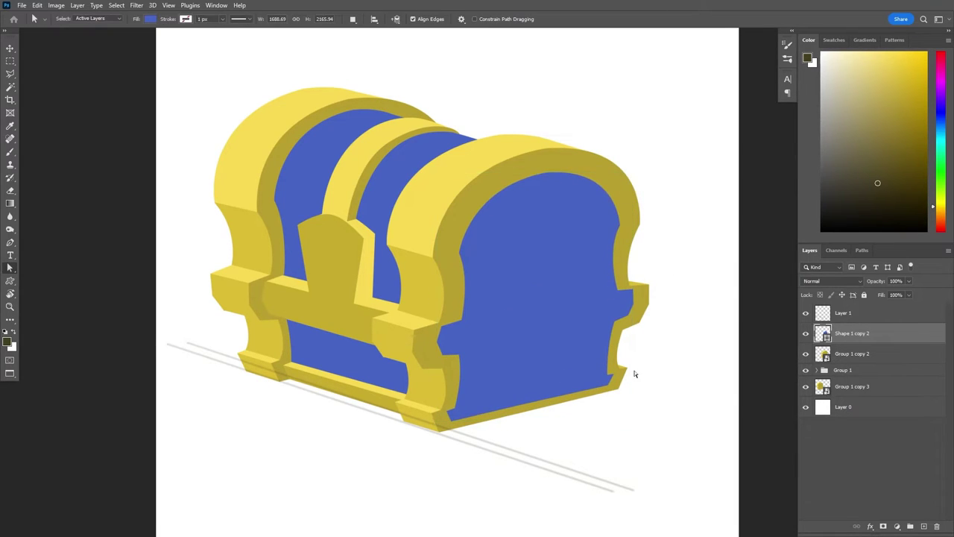
# - Draw the gold band outline across the front blue panel, discarding a stray first attempt
pyautogui.press('p')
pyautogui.click(309, 19)
pyautogui.click(320, 32)
pyautogui.click(437, 322)
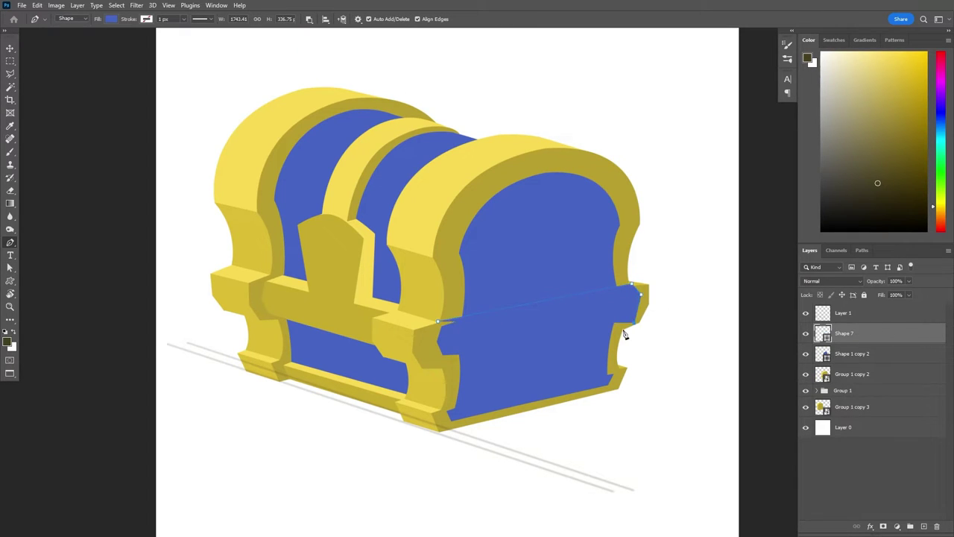
pyautogui.hotkey('ctrl', 'z')
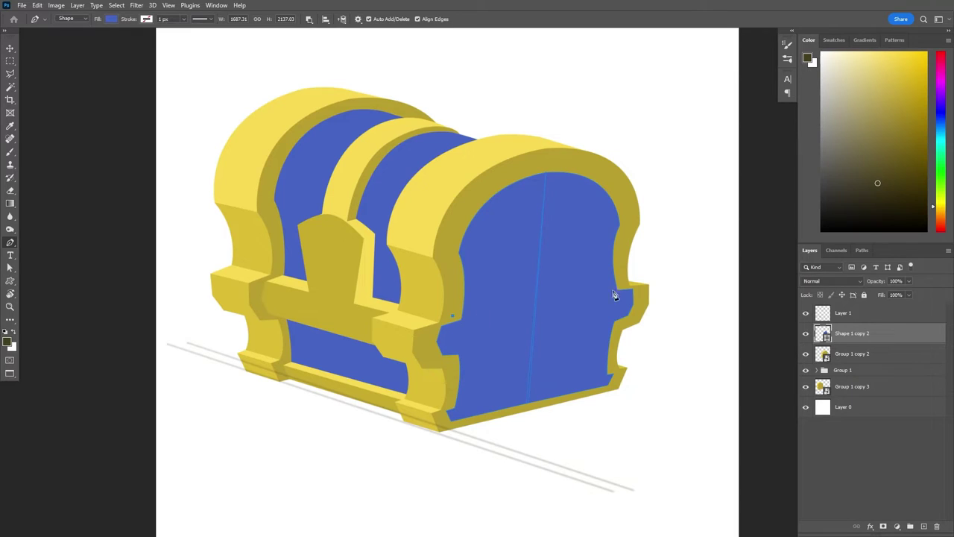
pyautogui.click(627, 286)
pyautogui.click(639, 311)
pyautogui.click(623, 330)
pyautogui.click(458, 366)
pyautogui.click(436, 362)
pyautogui.click(428, 336)
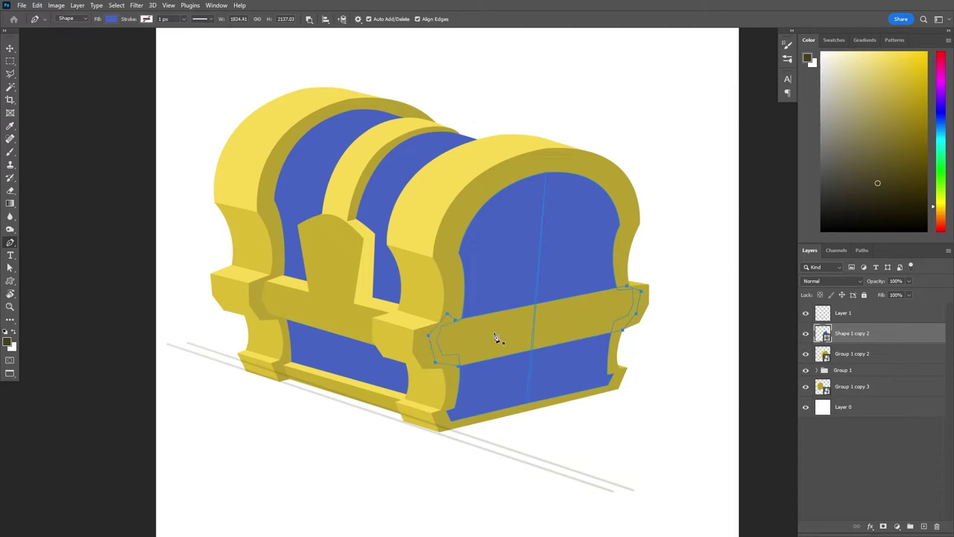
# - Shift the band's lower-left points to fit the panel and check the result
pyautogui.press('a')
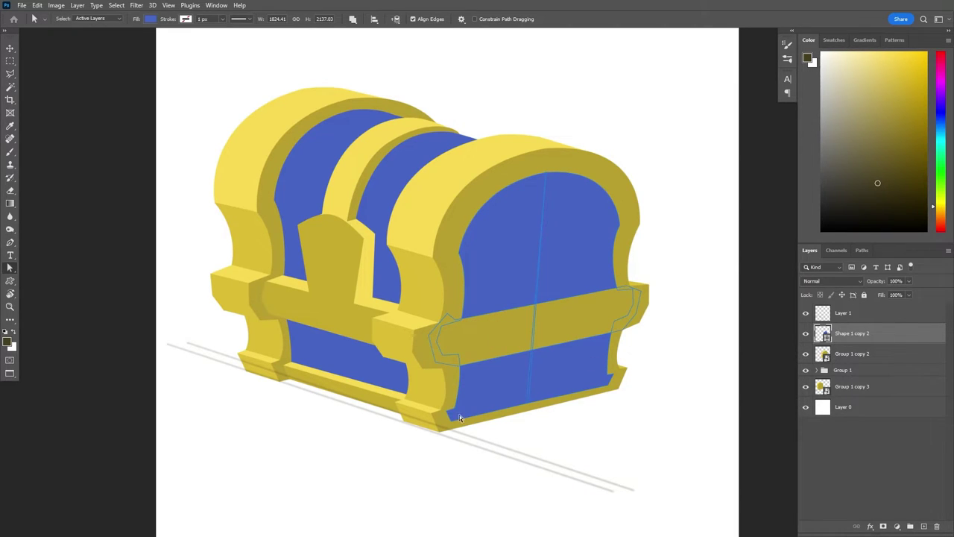
pyautogui.moveTo(460, 406); pyautogui.dragTo(485, 413)
pyautogui.keyDown('shift'); pyautogui.click(622, 370); pyautogui.keyUp('shift')
pyautogui.press('Return')
pyautogui.click(454, 411)
pyautogui.press('v')
pyautogui.click(805, 333)
pyautogui.click(806, 334)
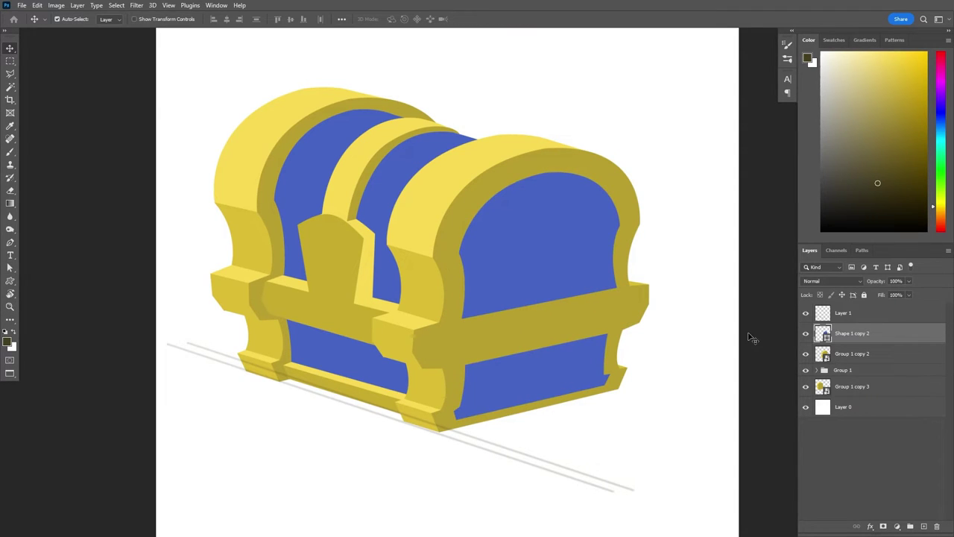
# - Duplicate the front panel layer, make the lower copy light yellow and inset the blue copy
pyautogui.hotkey('ctrl', 'j')
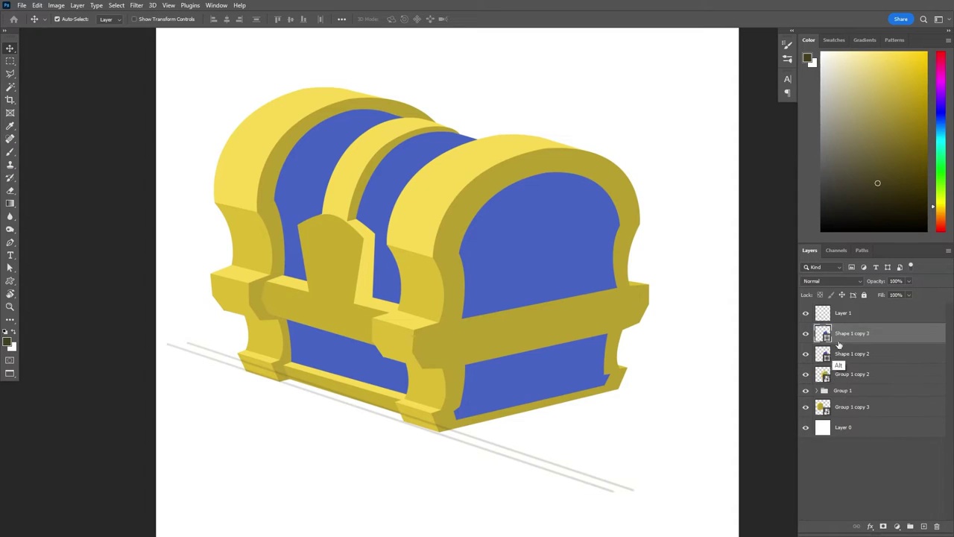
pyautogui.doubleClick(830, 333)
pyautogui.press('Return')
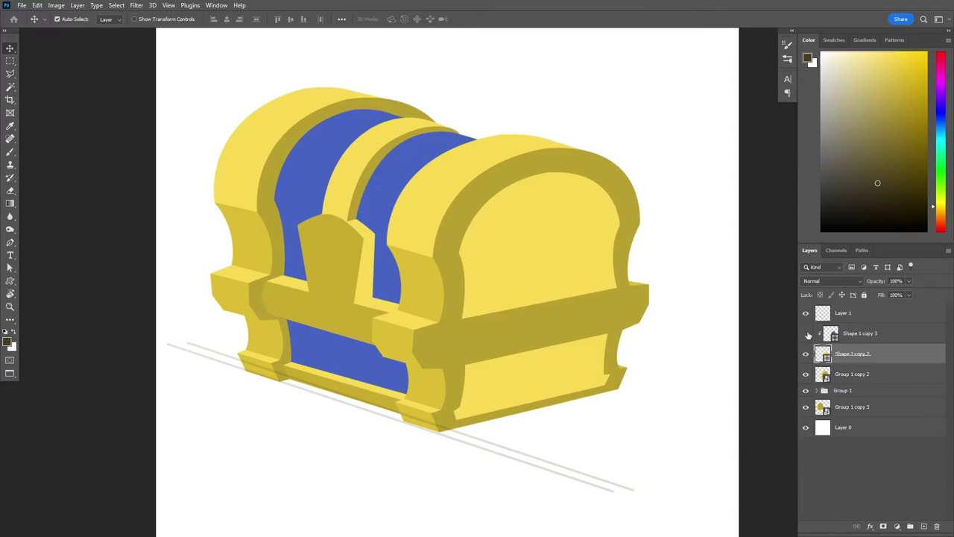
pyautogui.hotkey('ctrl', 't')
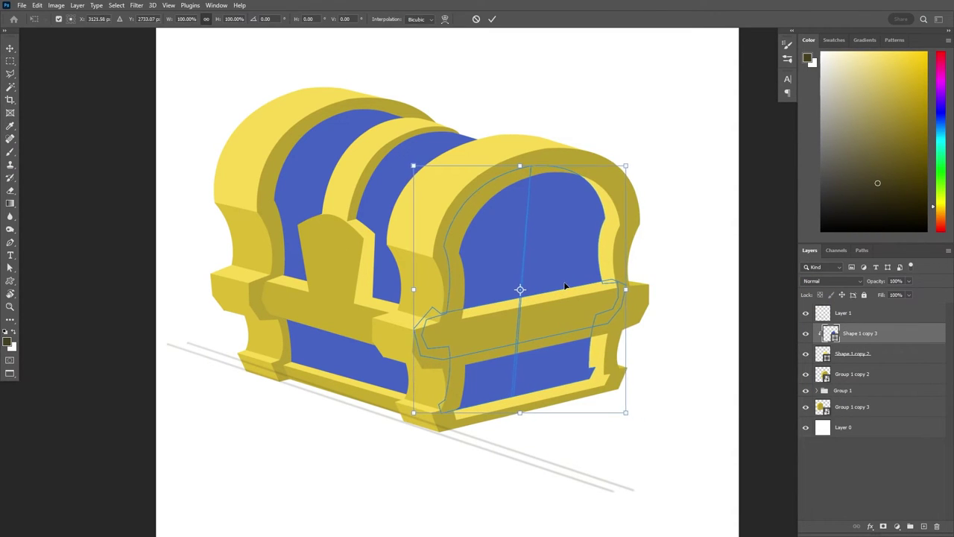
pyautogui.press('Return')
# - Inspect the yellow rim at the chest's lower corner by toggling the yellow panel
pyautogui.press('z')
pyautogui.click(620, 381)
pyautogui.click(619, 381)
pyautogui.click(852, 354)
pyautogui.click(805, 333)
pyautogui.click(805, 333)
pyautogui.click(830, 334)
# - Nudge the blue panel copy into place and lower its bottom edge slightly
pyautogui.press('a')
pyautogui.press('z')
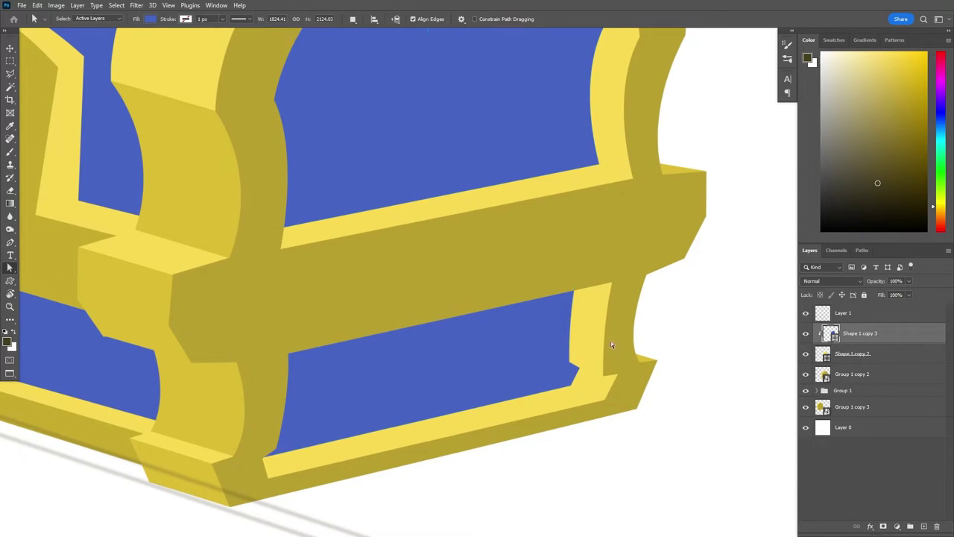
pyautogui.hotkey('ctrl', '0')
pyautogui.click(469, 386)
pyautogui.press('a')
pyautogui.press('v')
pyautogui.moveTo(613, 325)
pyautogui.mouseDown()
pyautogui.moveTo(619, 331)
pyautogui.moveTo(610, 326)
pyautogui.mouseUp()
pyautogui.click(626, 338)
pyautogui.press('a')
pyautogui.click(468, 372)
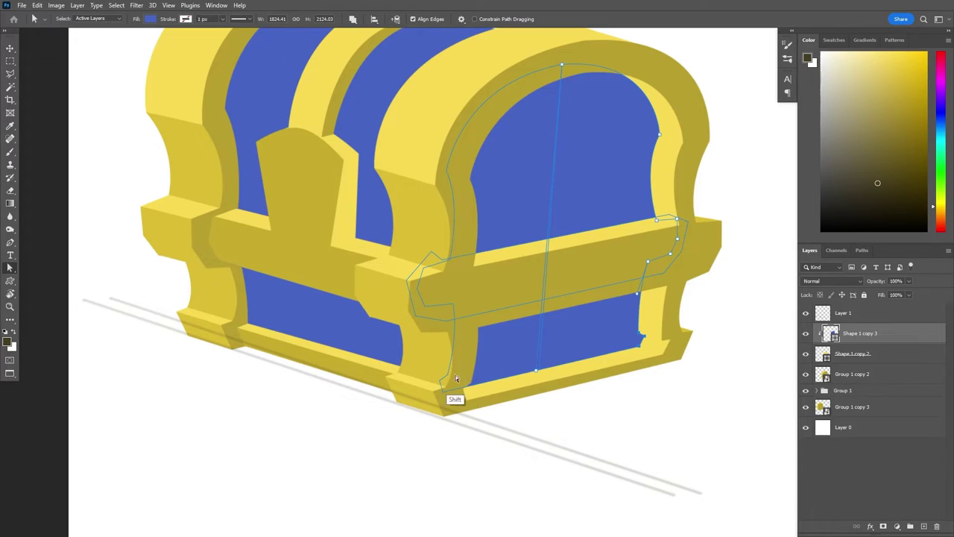
pyautogui.moveTo(541, 373); pyautogui.dragTo(543, 378)
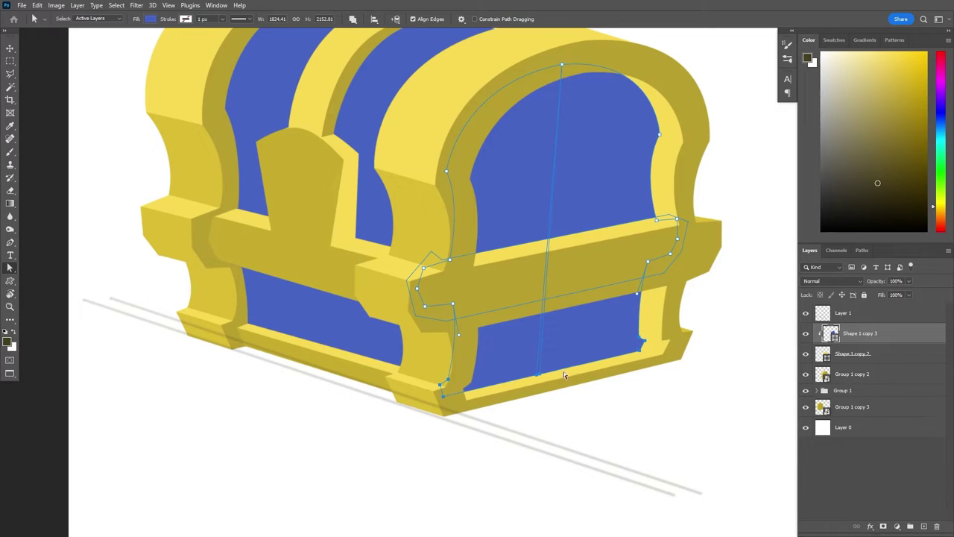
# - Delete the faded ground-line layer, leaving the chest alone on the white canvas
pyautogui.press('z')
pyautogui.hotkey('ctrl', '0')
pyautogui.click(821, 426)
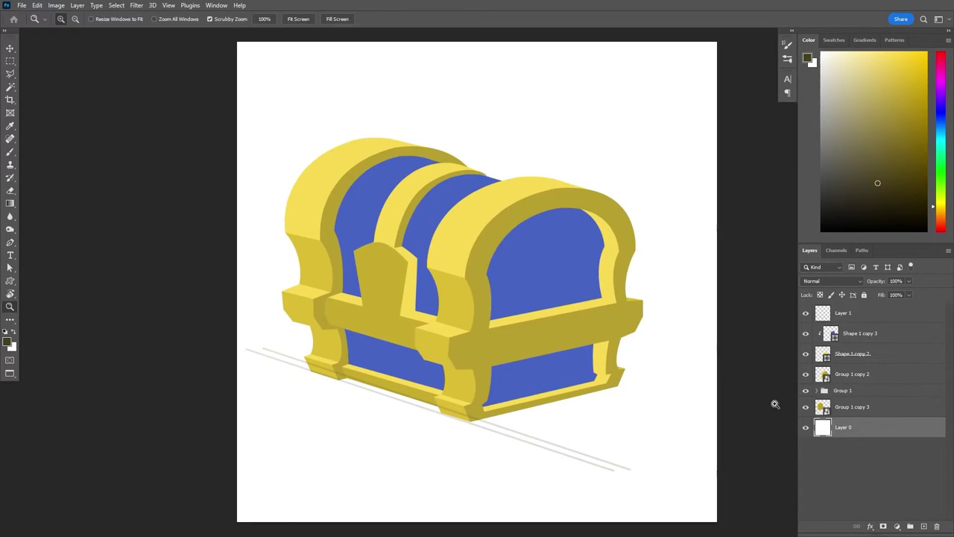
pyautogui.click(842, 312)
pyautogui.press('Delete')
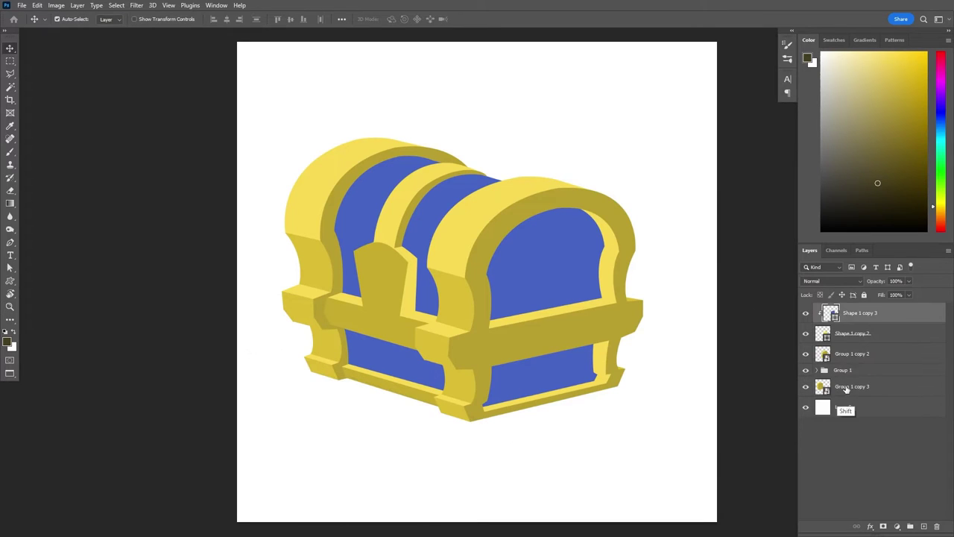
# - Group the chest layers into Group 2 and taper its corners inward with a transform
pyautogui.keyDown('shift'); pyautogui.click(849, 389); pyautogui.keyUp('shift')
pyautogui.hotkey('ctrl', 'g')
pyautogui.hotkey('ctrl', 't')
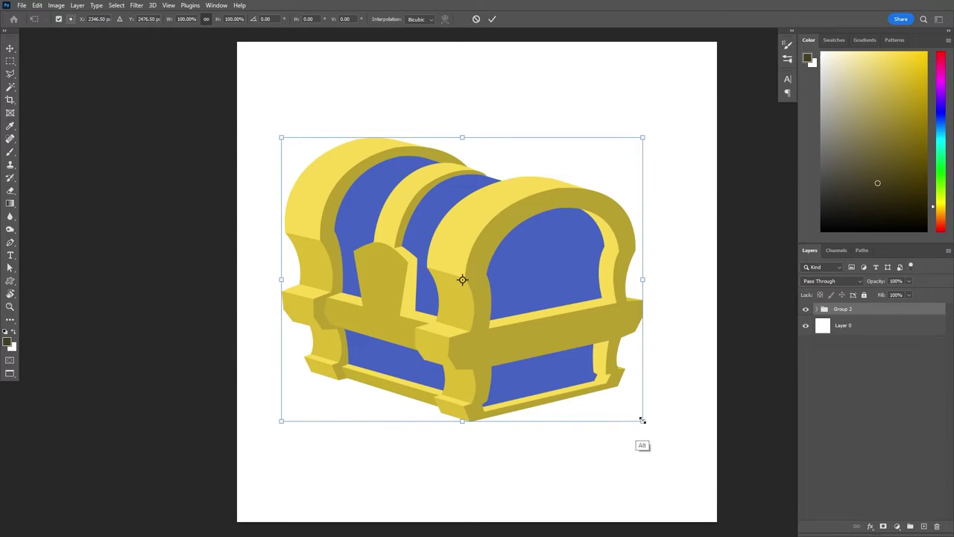
pyautogui.moveTo(281, 420); pyautogui.dragTo(294, 415)
pyautogui.moveTo(644, 420); pyautogui.dragTo(622, 421)
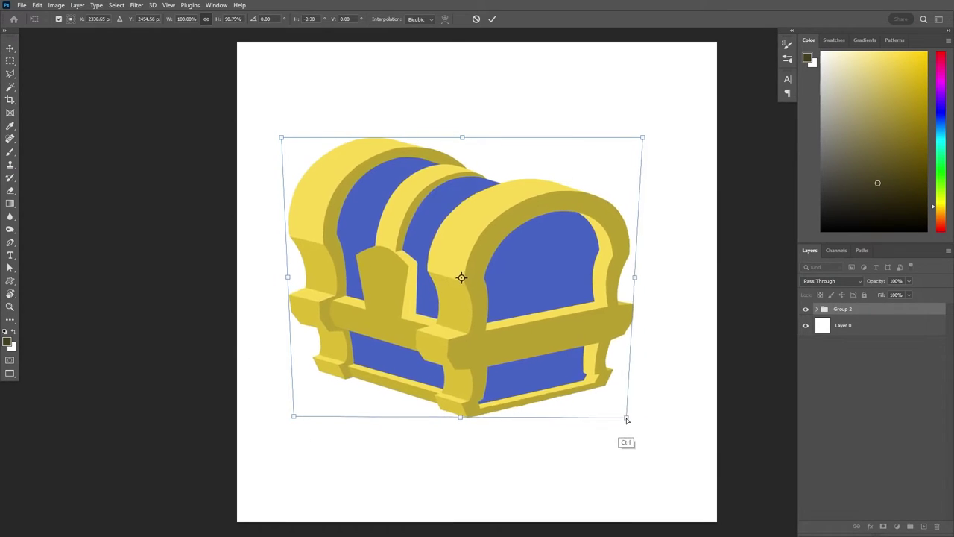
pyautogui.moveTo(281, 137); pyautogui.dragTo(272, 140)
pyautogui.moveTo(642, 137); pyautogui.dragTo(649, 126)
pyautogui.moveTo(293, 415); pyautogui.dragTo(298, 411)
pyautogui.moveTo(622, 422); pyautogui.dragTo(615, 414)
pyautogui.moveTo(504, 377); pyautogui.dragTo(530, 366)
pyautogui.press('Return')
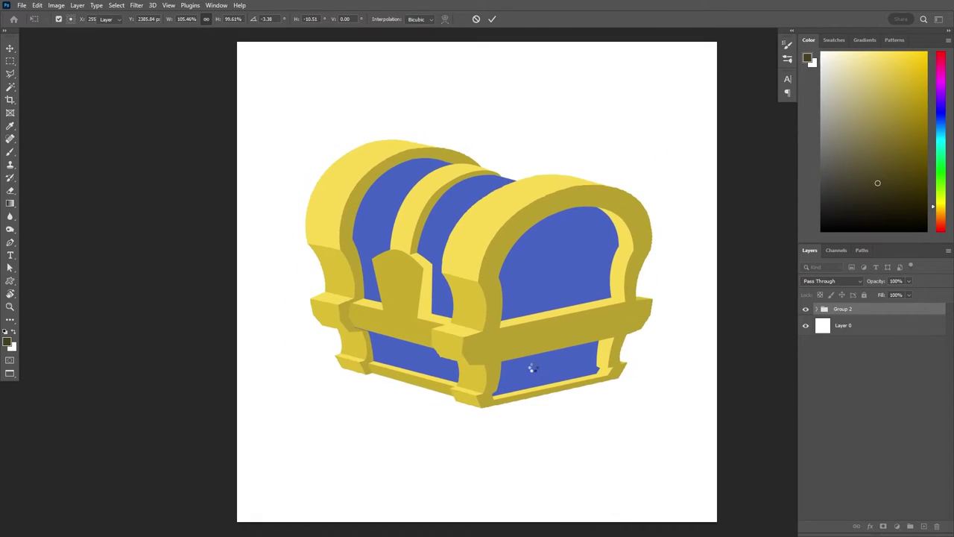
# - Expand the chest group, select the front blue panel layer and zoom in on the chest
pyautogui.click(823, 328)
pyautogui.click(817, 310)
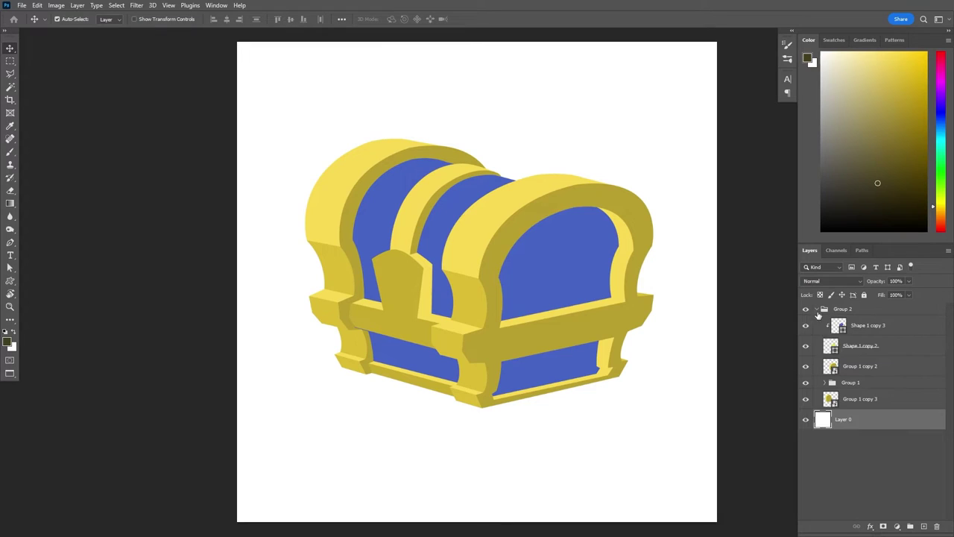
pyautogui.click(857, 326)
pyautogui.press('z')
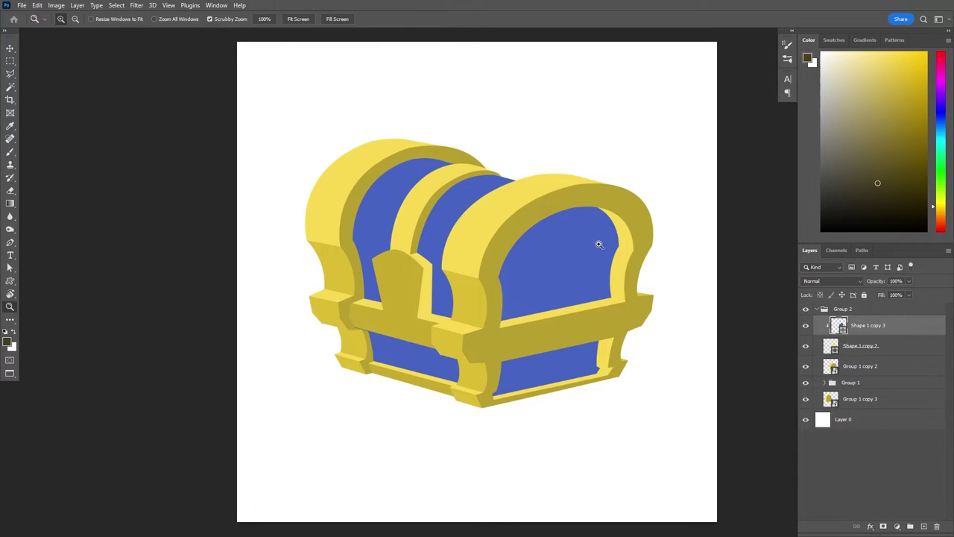
pyautogui.click(600, 242)
# - Draw an ellipse and reshape it into a flat-bottomed arch by editing its anchor points
pyautogui.rightClick(10, 281)
pyautogui.click(48, 290)
pyautogui.moveTo(579, 89); pyautogui.dragTo(669, 164)
pyautogui.press('p')
pyautogui.click(624, 164)
pyautogui.click(580, 174)
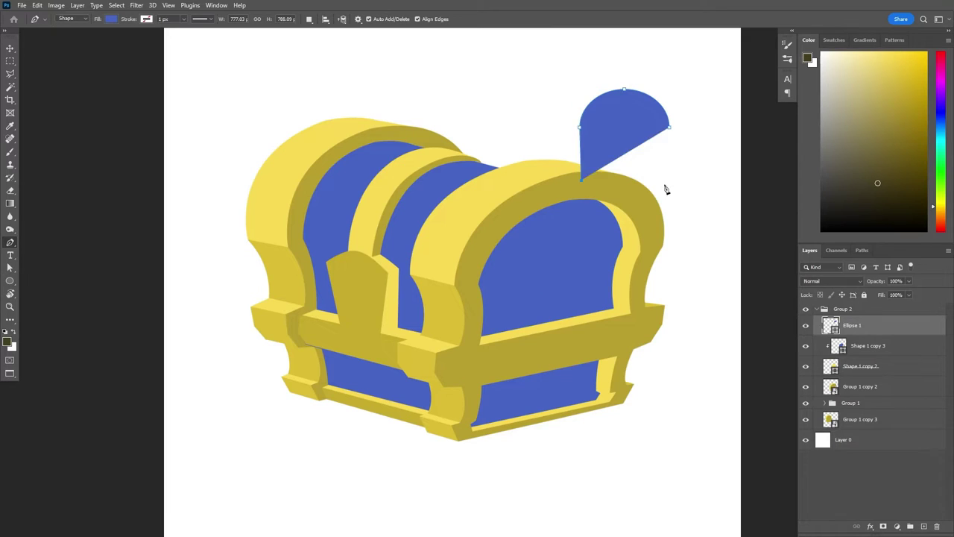
pyautogui.click(668, 177)
pyautogui.press('a')
# - Fill the arch olive gold, move it onto the upper front panel and skew it to match
pyautogui.doubleClick(830, 325)
pyautogui.click(586, 187)
pyautogui.press('Return')
pyautogui.moveTo(625, 141)
pyautogui.mouseDown()
pyautogui.moveTo(570, 277)
pyautogui.moveTo(595, 248)
pyautogui.mouseUp()
pyautogui.hotkey('ctrl', 't')
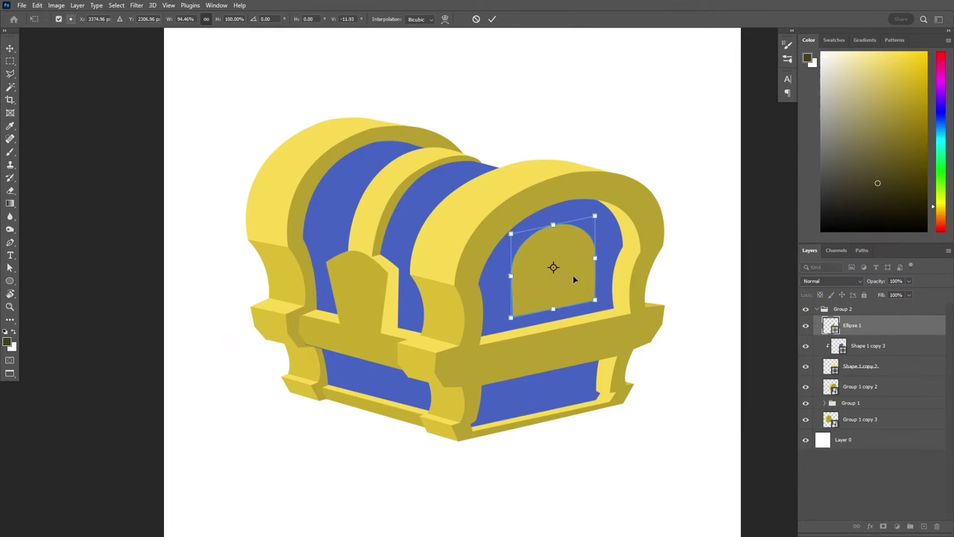
pyautogui.moveTo(596, 306); pyautogui.dragTo(593, 302)
pyautogui.press('Return')
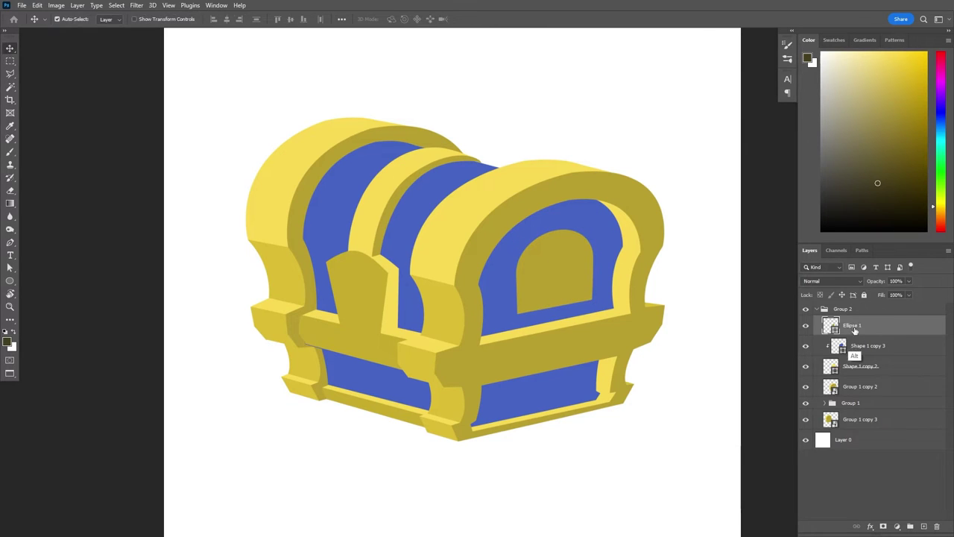
# - Check the arch copy's fill and anchor points, then zoom out and add a circle over the arch
pyautogui.doubleClick(830, 325)
pyautogui.click(880, 281)
pyautogui.press('a')
pyautogui.scroll(3, 554, 277)
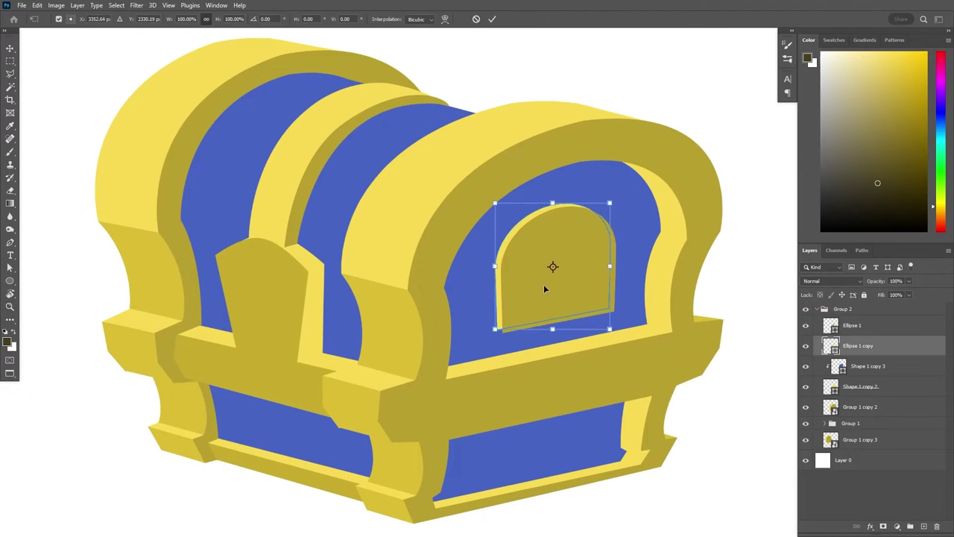
pyautogui.scroll(3, 543, 284)
pyautogui.keyDown('ctrl'); pyautogui.click(472, 339); pyautogui.keyUp('ctrl')
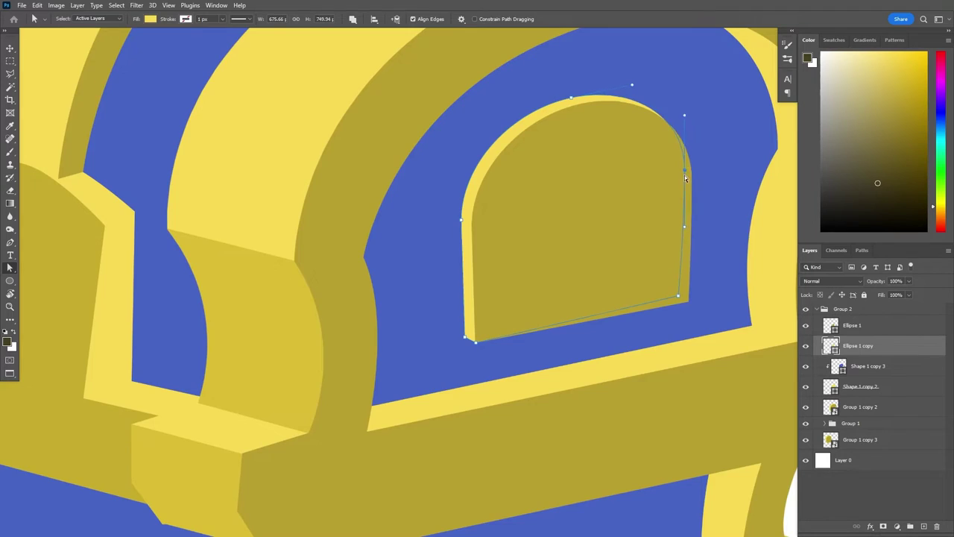
pyautogui.press('z')
pyautogui.hotkey('ctrl', '0')
pyautogui.click(863, 333)
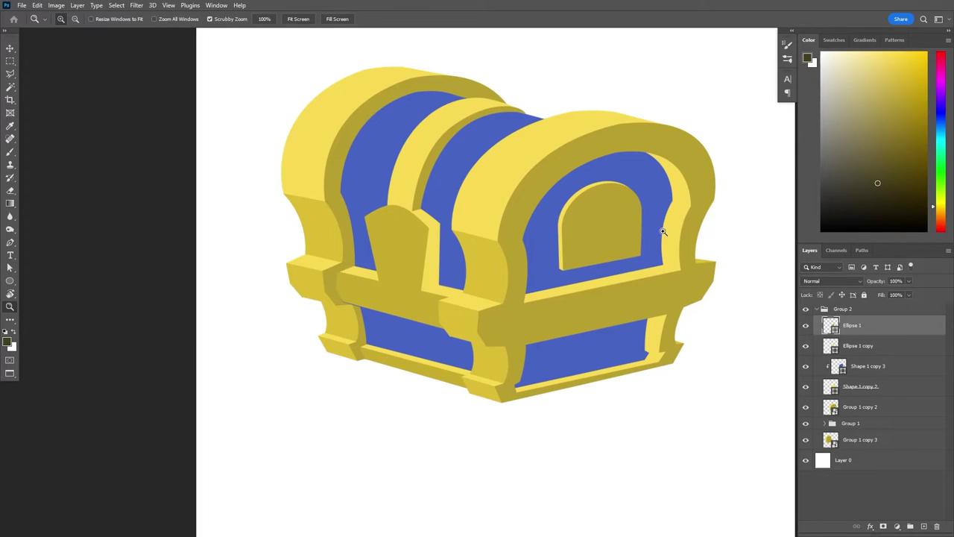
pyautogui.click(637, 241)
# - Resize the circle over the arch and give it a yellow outline stroke
pyautogui.hotkey('ctrl', 'alt', 't')
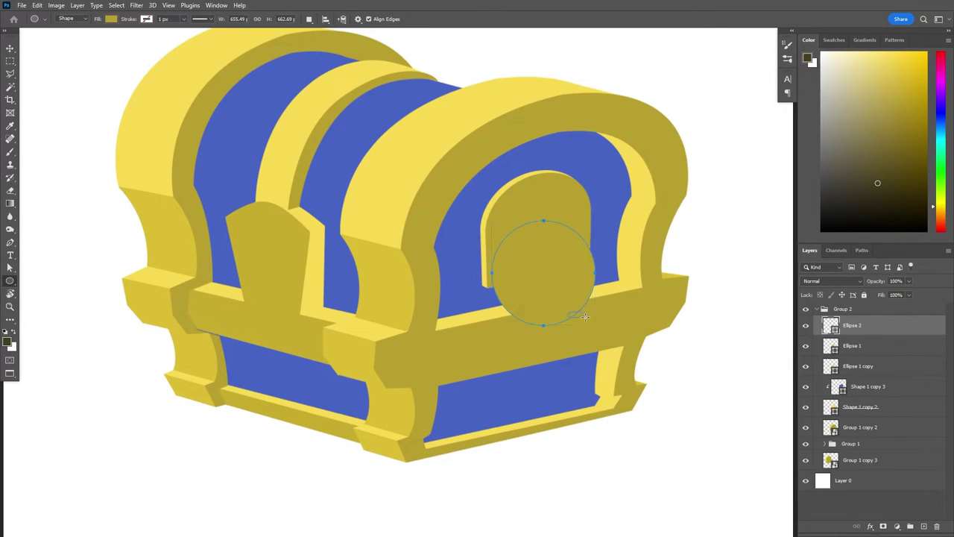
pyautogui.keyDown('ctrl'); pyautogui.moveTo(543, 325); pyautogui.dragTo(555, 316); pyautogui.keyUp('ctrl')
pyautogui.press('Return')
pyautogui.doubleClick(902, 325)
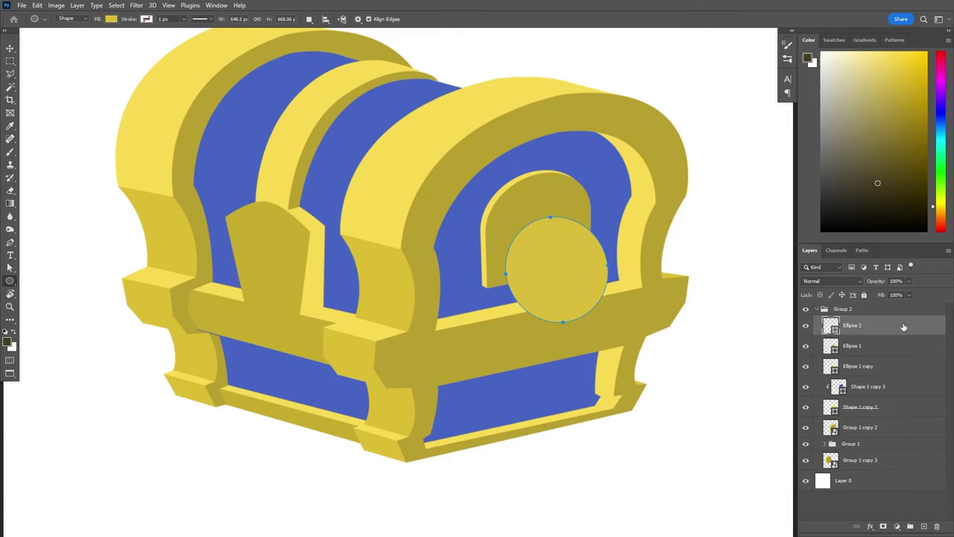
pyautogui.click(93, 327)
pyautogui.click(232, 353)
pyautogui.click(739, 270)
pyautogui.click(880, 263)
pyautogui.press('Return')
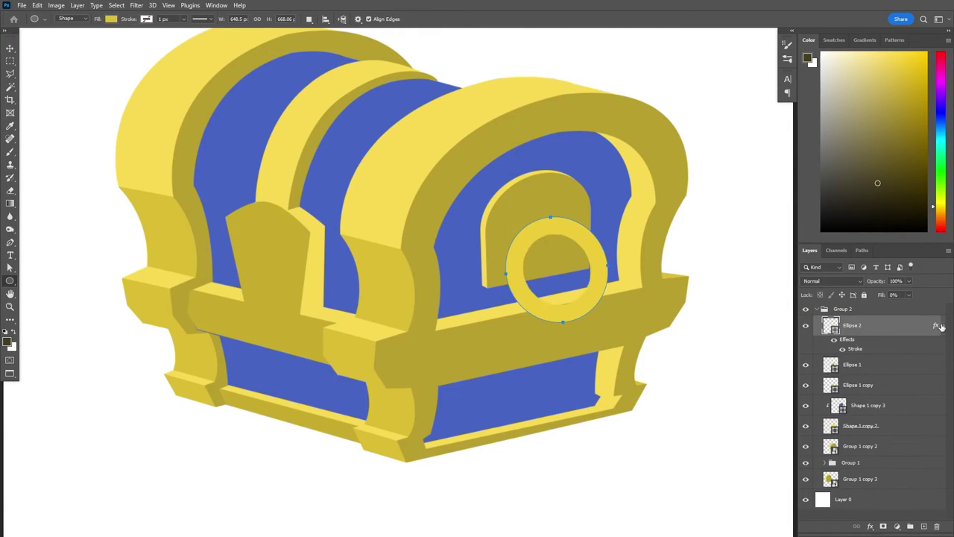
pyautogui.click(942, 326)
# - Pen-draw a half-moon hanger above the ring, adjust its outline and enlarge it to 131%
pyautogui.press('p')
pyautogui.scroll(2, 558, 228)
pyautogui.click(534, 201)
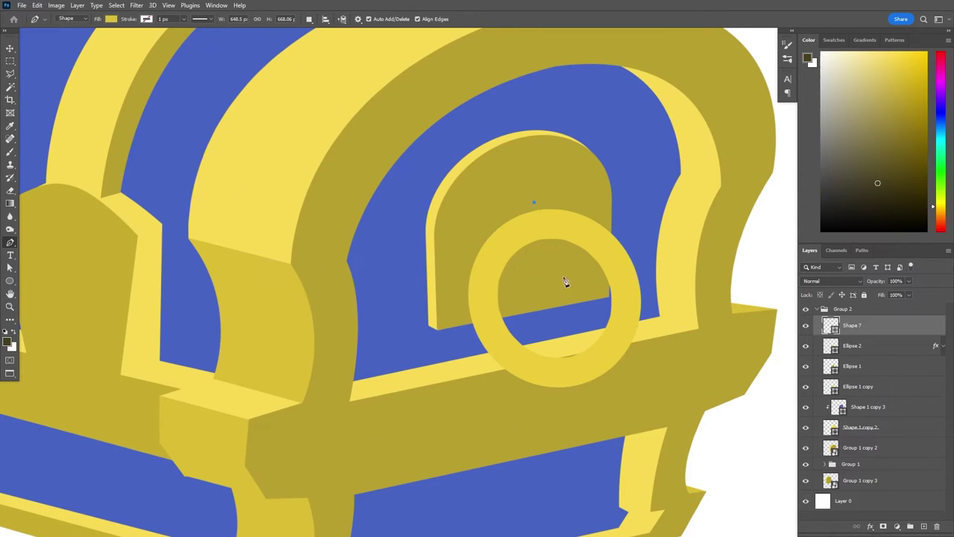
pyautogui.moveTo(514, 266); pyautogui.dragTo(516, 273)
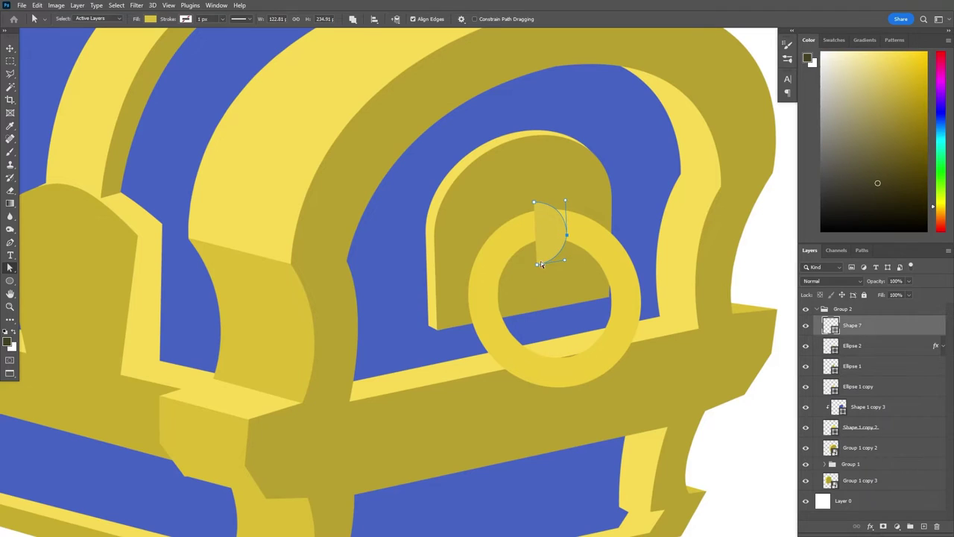
pyautogui.doubleClick(891, 327)
pyautogui.moveTo(265, 283)
pyautogui.mouseDown()
pyautogui.moveTo(277, 283)
pyautogui.moveTo(261, 282)
pyautogui.mouseUp()
pyautogui.press('Return')
pyautogui.hotkey('ctrl', 't')
pyautogui.moveTo(566, 202); pyautogui.dragTo(576, 183)
pyautogui.press('Return')
# - Pull the hanger's left edge into a D shape and remove its outline effect
pyautogui.press('p')
pyautogui.moveTo(534, 224); pyautogui.dragTo(494, 224)
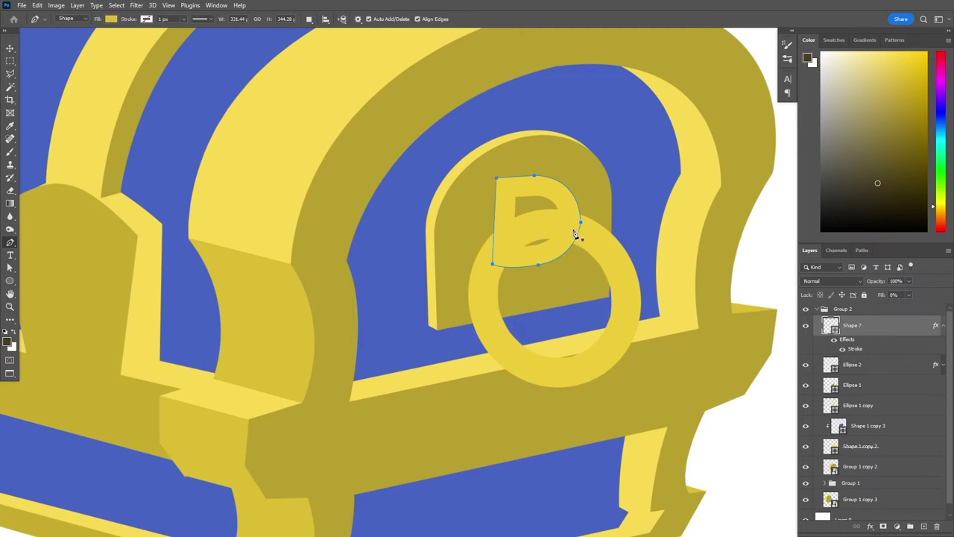
pyautogui.press('v')
pyautogui.press('Return')
pyautogui.rightClick(889, 337)
pyautogui.click(807, 327)
# - Lasso and delete part of the hanger, then recolour it light yellow
pyautogui.press('l')
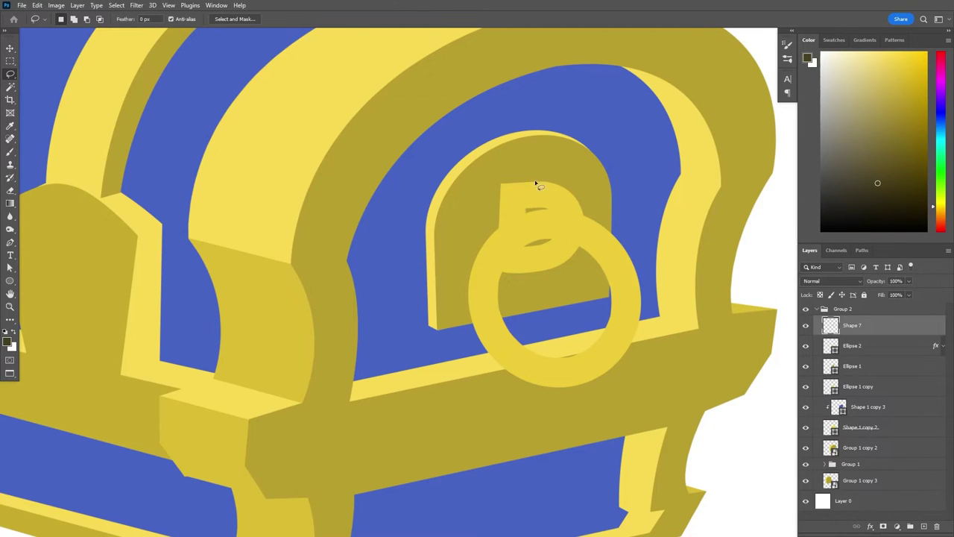
pyautogui.moveTo(509, 190); pyautogui.dragTo(525, 294)
pyautogui.press('Delete')
pyautogui.hotkey('ctrl', 'd')
pyautogui.press('v')
pyautogui.hotkey('ctrl', '-')
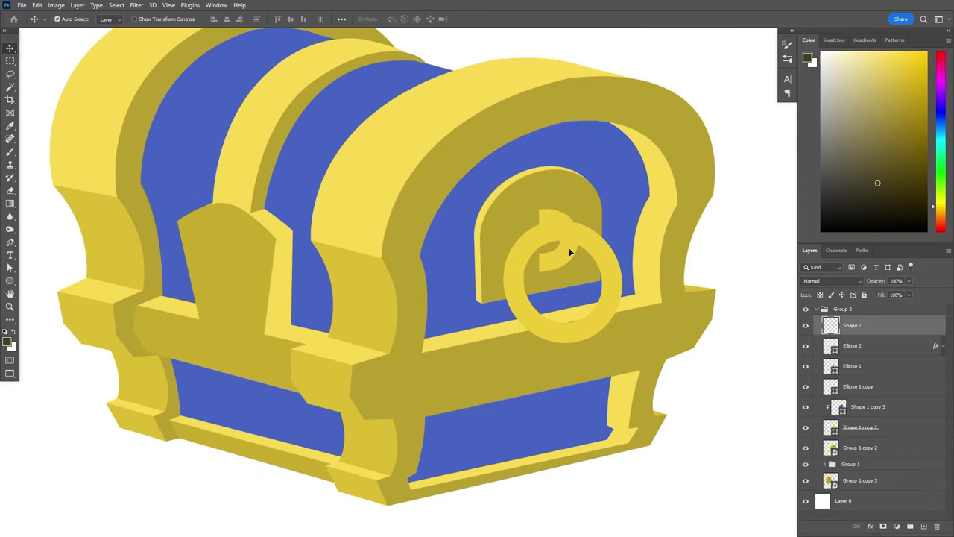
pyautogui.click(885, 160)
pyautogui.keyDown('alt'); pyautogui.click(582, 163); pyautogui.keyUp('alt')
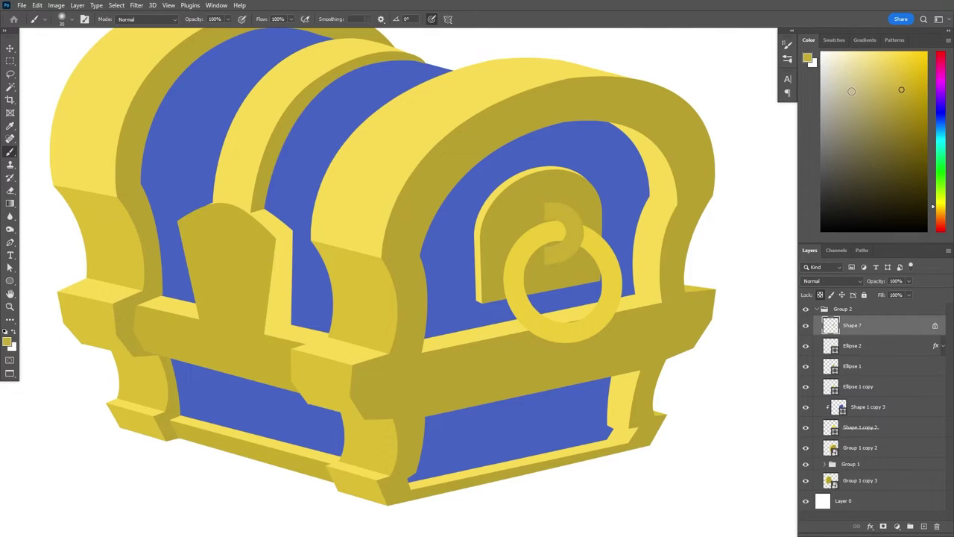
# - Zoom in and lasso-delete the remaining excess of the hanger to form a curled hook
pyautogui.press('v')
pyautogui.scroll(3, 570, 264)
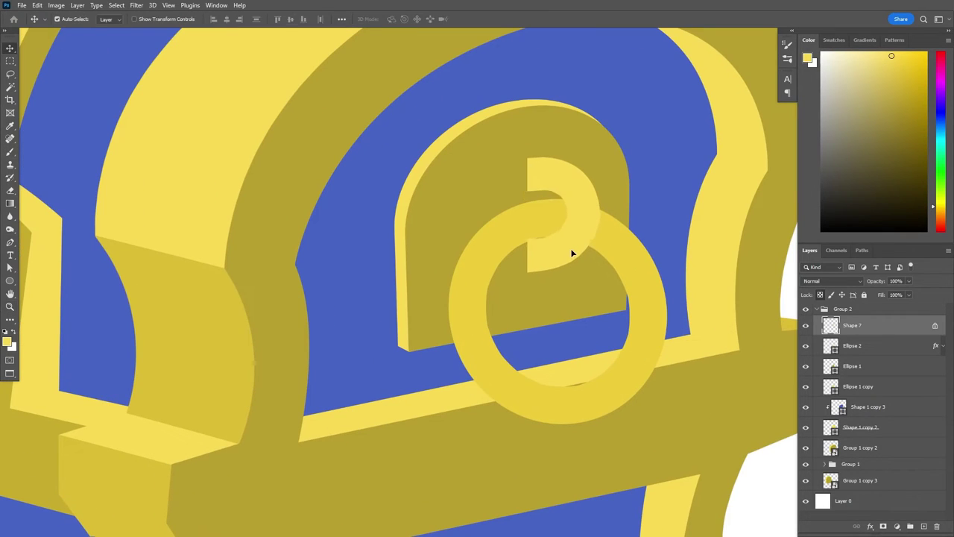
pyautogui.scroll(2, 571, 251)
pyautogui.press('l')
pyautogui.moveTo(541, 234); pyautogui.dragTo(526, 260)
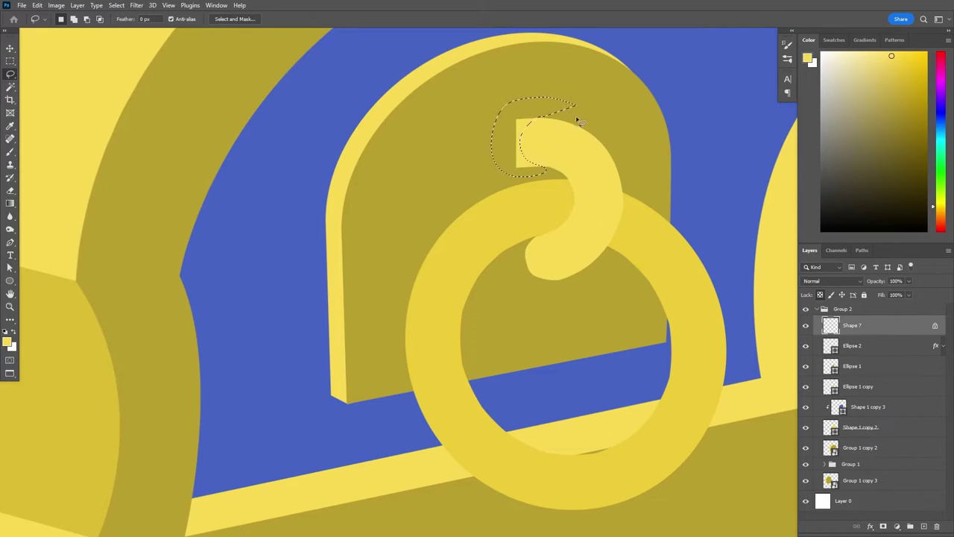
pyautogui.press('Delete')
pyautogui.hotkey('ctrl', 'd')
pyautogui.hotkey('ctrl', '0')
# - Clear the stroke layer style from the Ellipse 2 ring
pyautogui.press('v')
pyautogui.click(574, 238)
pyautogui.click(941, 346)
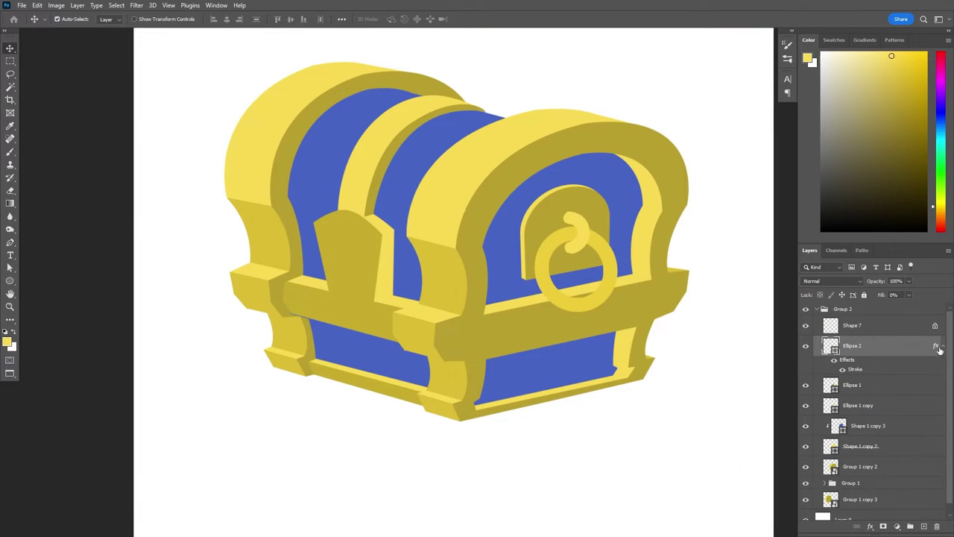
pyautogui.doubleClick(855, 369)
pyautogui.click(425, 278)
pyautogui.rightClick(891, 346)
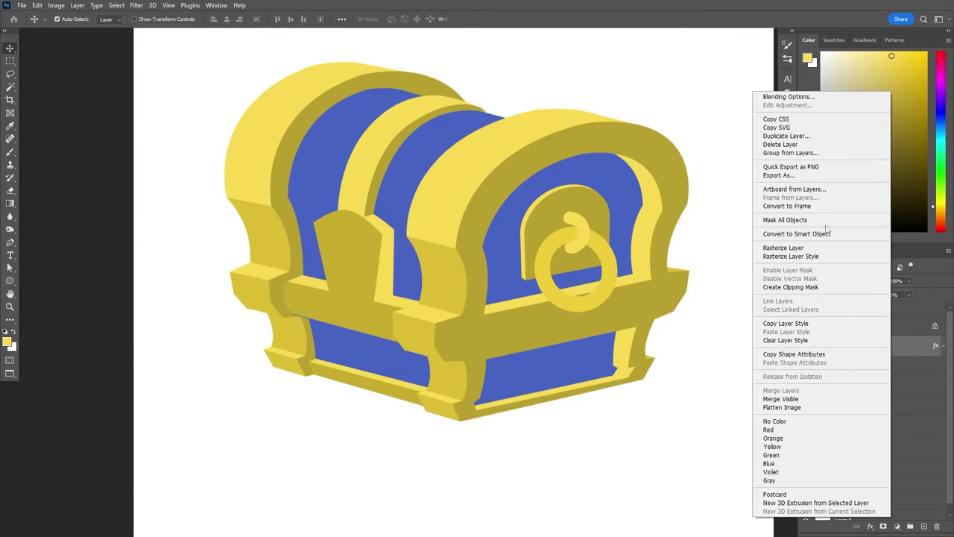
pyautogui.click(785, 340)
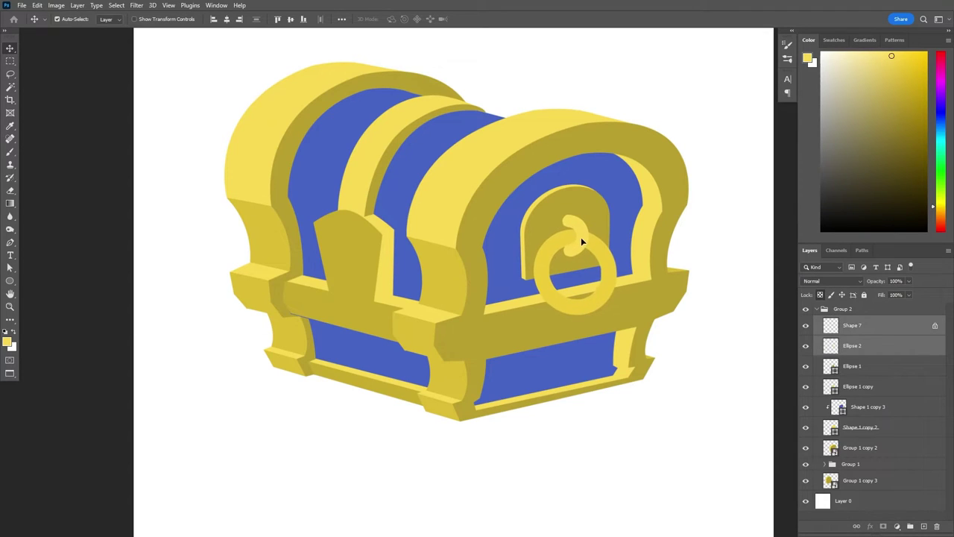
# - Select the ring layers down to Ellipse 1 copy and group them as Group 3
pyautogui.hotkey('ctrl', '-')
pyautogui.click(880, 325)
pyautogui.keyDown('shift'); pyautogui.click(857, 386); pyautogui.keyUp('shift')
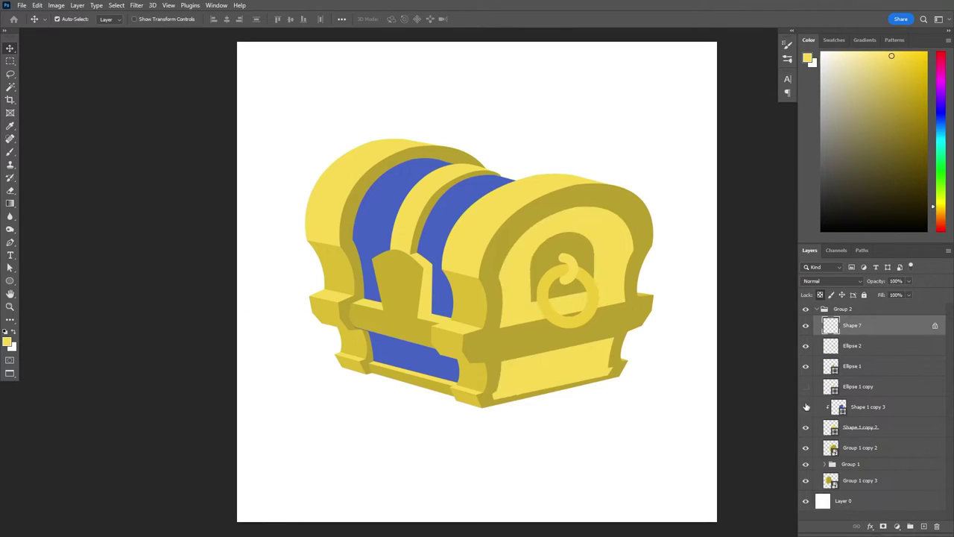
pyautogui.hotkey('ctrl', 'g')
# - Draw a gold oval on the front latch plate and shrink a copy inside it
pyautogui.press('u')
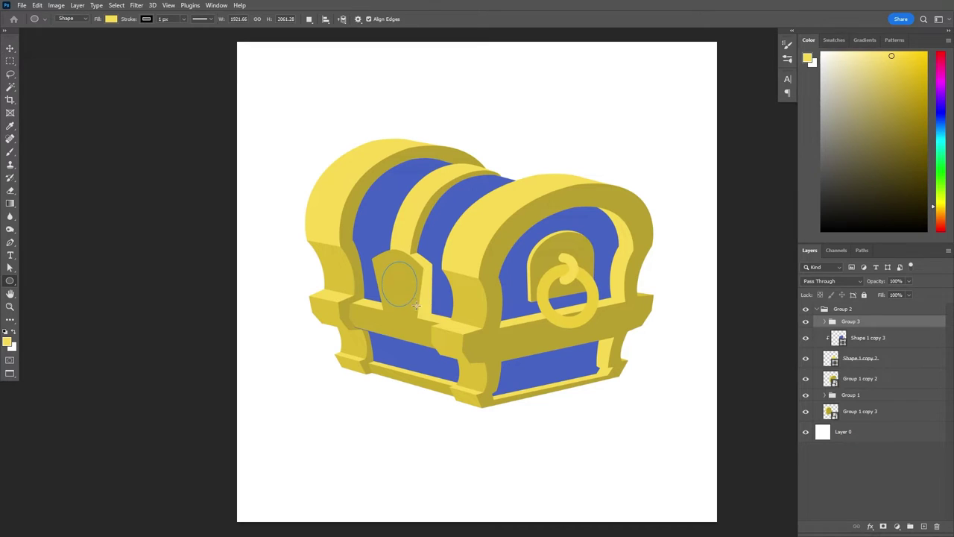
pyautogui.moveTo(418, 307); pyautogui.dragTo(418, 307)
pyautogui.press('z')
pyautogui.click(394, 284)
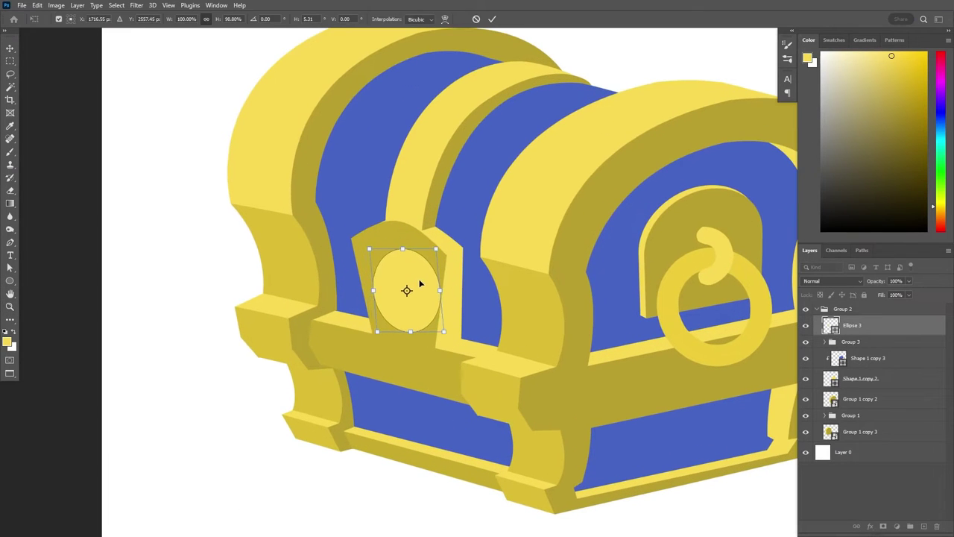
pyautogui.doubleClick(829, 324)
pyautogui.click(879, 262)
pyautogui.moveTo(402, 286); pyautogui.dragTo(415, 297)
pyautogui.press('Return')
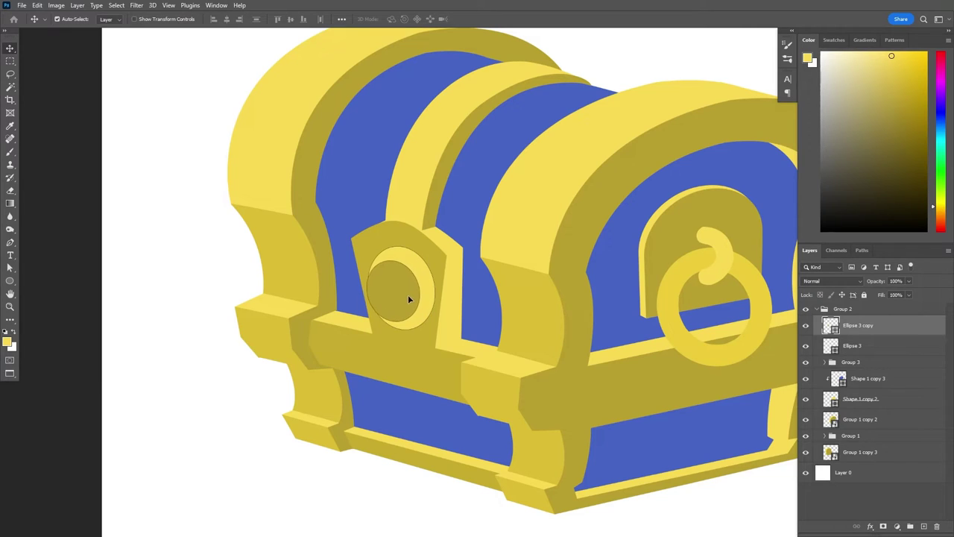
# - Colour the inner oval purple as the gem, then zoom out to the whole chest
pyautogui.doubleClick(829, 325)
pyautogui.click(749, 303)
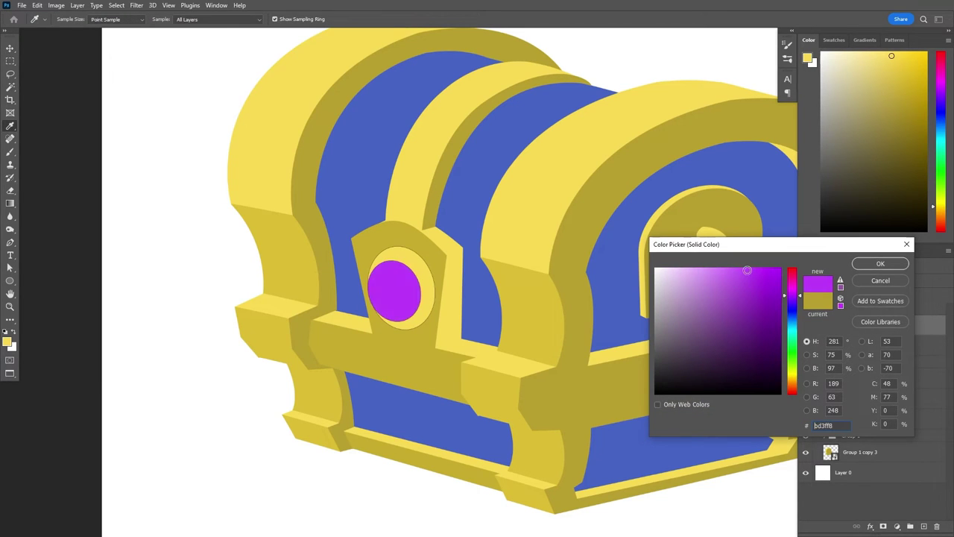
pyautogui.press('Return')
pyautogui.hotkey('ctrl', '0')
pyautogui.hotkey('ctrl', '0')
pyautogui.keyDown('ctrl'); pyautogui.click(689, 318); pyautogui.keyUp('ctrl')
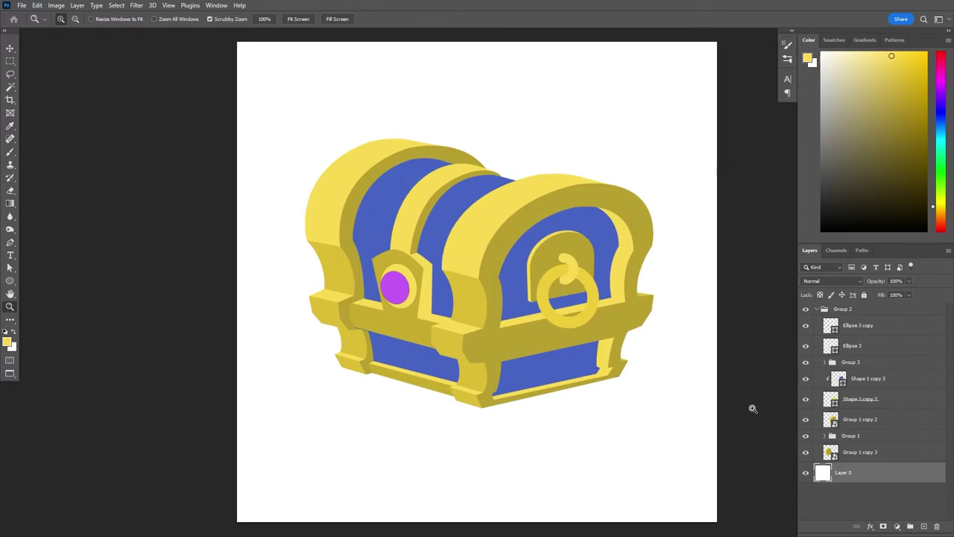
pyautogui.press('v')
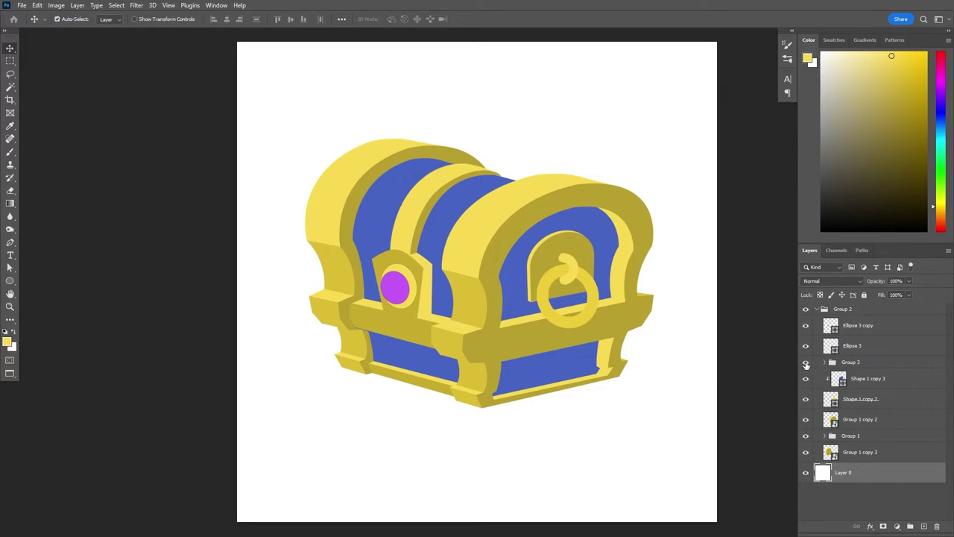
pyautogui.click(579, 263)
# - Pen-draw a lighter blue highlight shape over the upper lid panels
pyautogui.click(806, 433)
pyautogui.press('p')
pyautogui.click(349, 239)
pyautogui.click(467, 270)
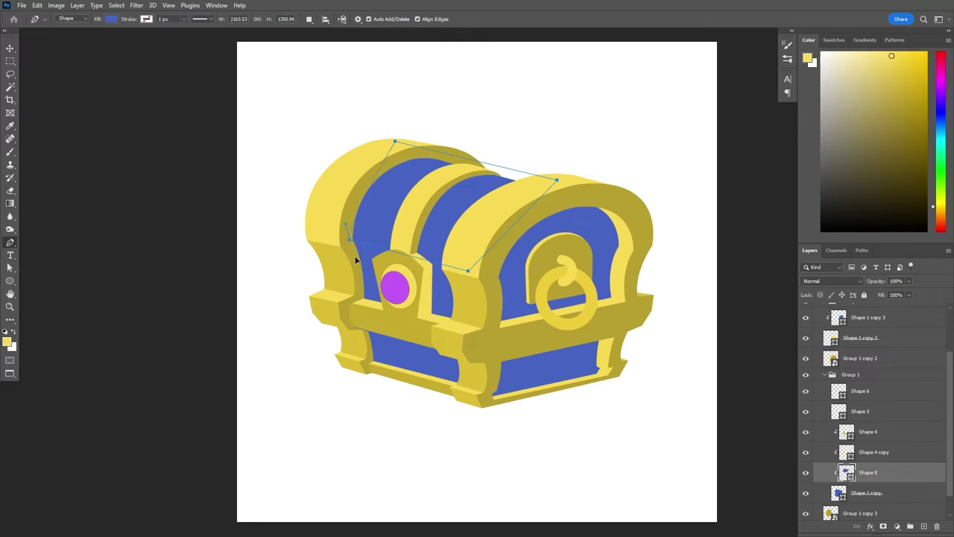
pyautogui.doubleClick(846, 471)
pyautogui.click(875, 261)
pyautogui.click(824, 374)
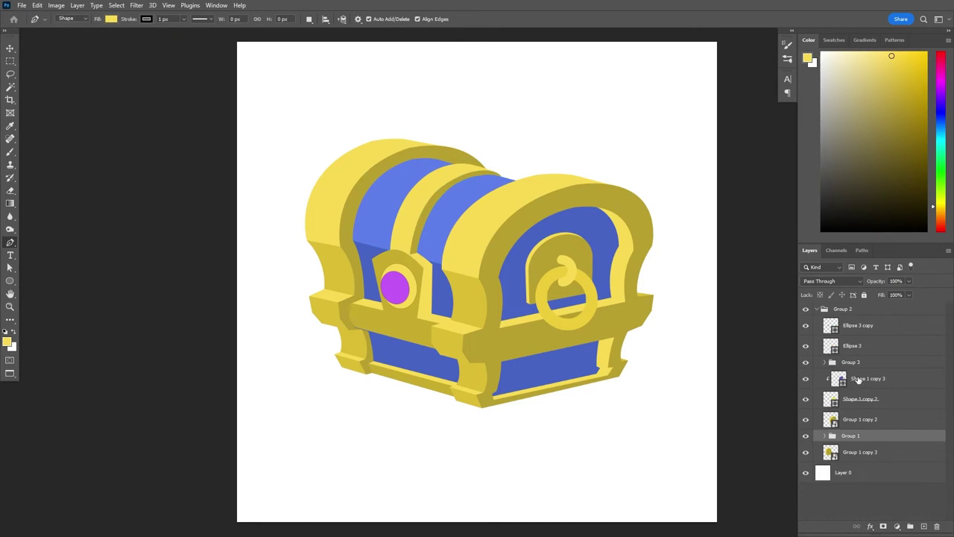
# - Group the two Ellipse 3 gem ovals into Group 4
pyautogui.click(857, 325)
pyautogui.keyDown('shift'); pyautogui.click(852, 345); pyautogui.keyUp('shift')
pyautogui.hotkey('ctrl', 'g')
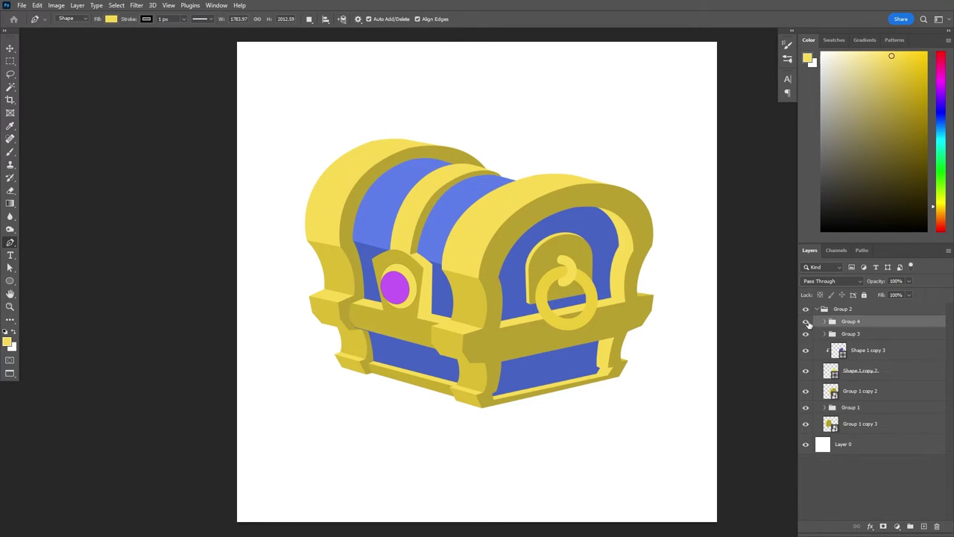
# - Open the Group 1 copy 2 smart object as Group 1.psb and arrange its window
pyautogui.press('f')
pyautogui.doubleClick(829, 374)
pyautogui.moveTo(244, 62)
pyautogui.mouseDown()
pyautogui.moveTo(488, 87)
pyautogui.moveTo(482, 76)
pyautogui.mouseUp()
pyautogui.press('z')
pyautogui.moveTo(603, 91); pyautogui.dragTo(567, 294)
pyautogui.press('p')
pyautogui.click(489, 318)
# - Finish the ledge point, then give Shape 1 a darker brown fill
pyautogui.click(524, 326)
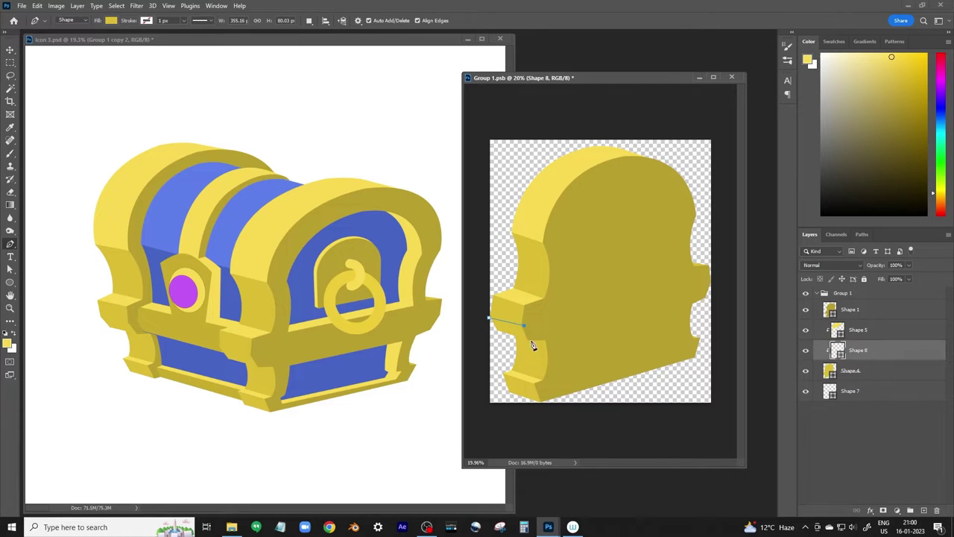
pyautogui.doubleClick(839, 355)
pyautogui.press('Escape')
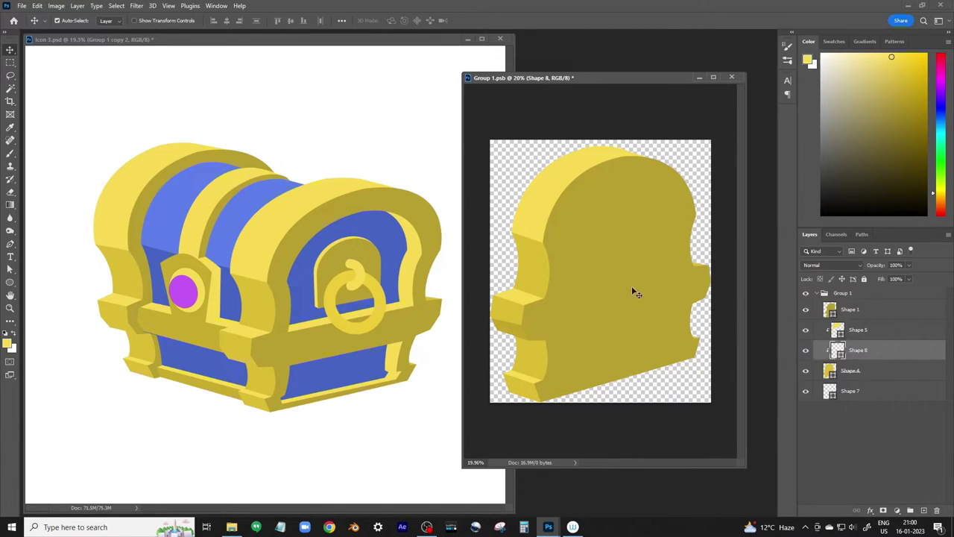
pyautogui.doubleClick(830, 310)
pyautogui.click(801, 382)
pyautogui.moveTo(801, 382); pyautogui.dragTo(801, 384)
pyautogui.click(738, 313)
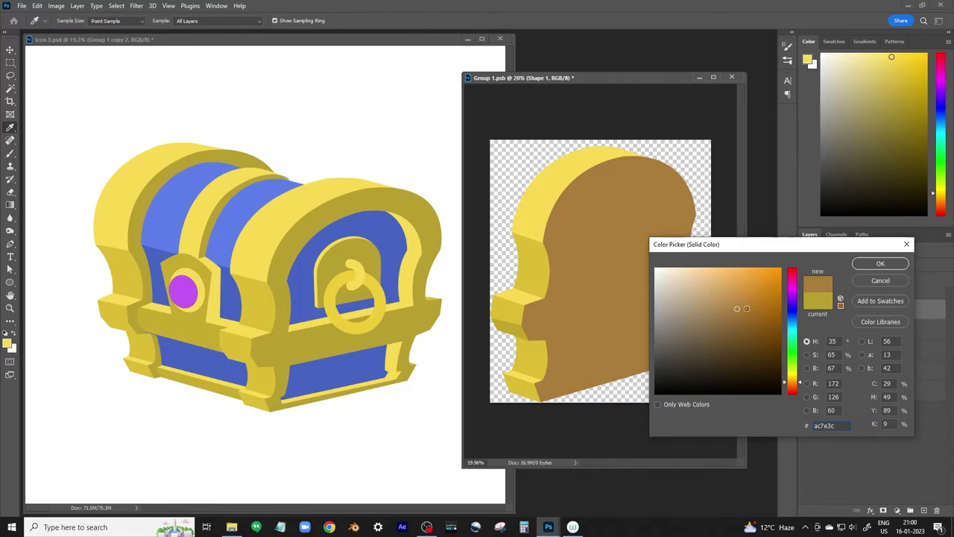
pyautogui.press('Return')
# - Keep Shapes 8 and 5 unchanged and recolour Shape 1 to orange-brown #835f35
pyautogui.doubleClick(823, 349)
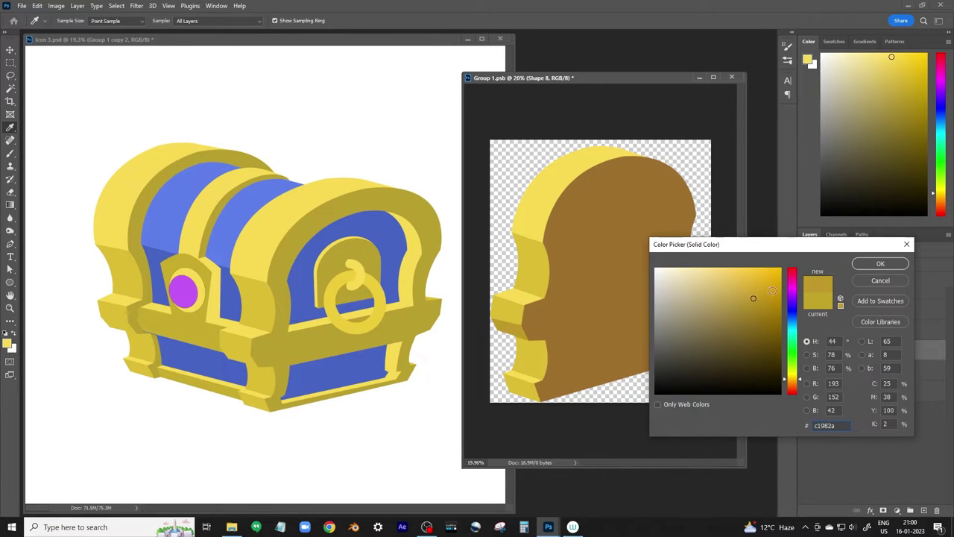
pyautogui.press('Return')
pyautogui.doubleClick(822, 329)
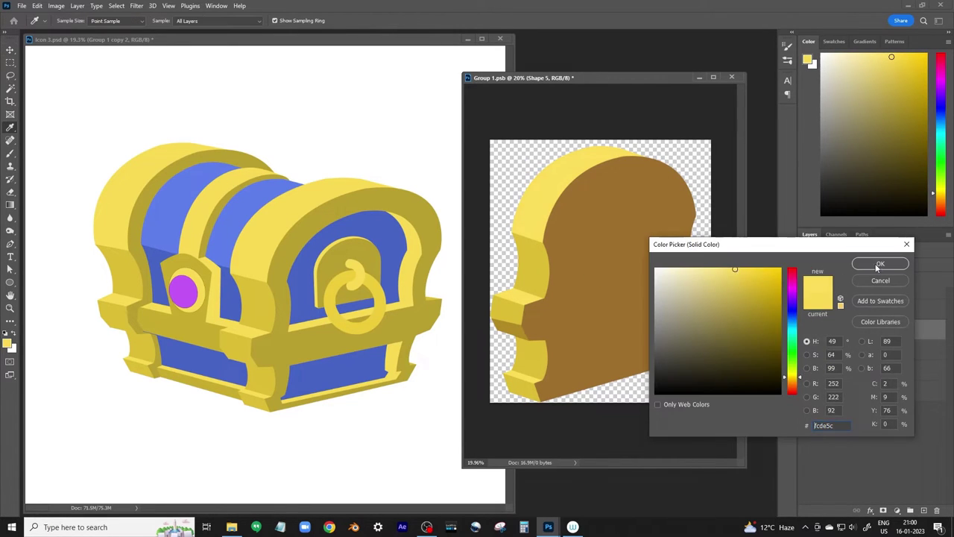
pyautogui.click(877, 264)
pyautogui.doubleClick(822, 308)
pyautogui.write('835f35')
pyautogui.click(746, 306)
pyautogui.press('Return')
# - Compare Shape 1 hidden and shown, then start a seam stripe across the side piece
pyautogui.press('v')
pyautogui.click(805, 309)
pyautogui.click(805, 310)
pyautogui.click(855, 336)
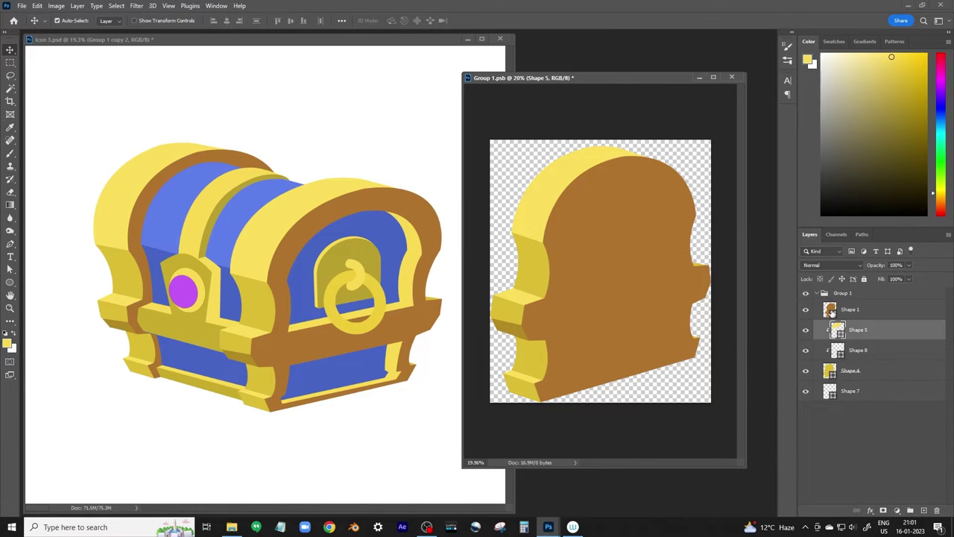
pyautogui.press('p')
pyautogui.click(492, 322)
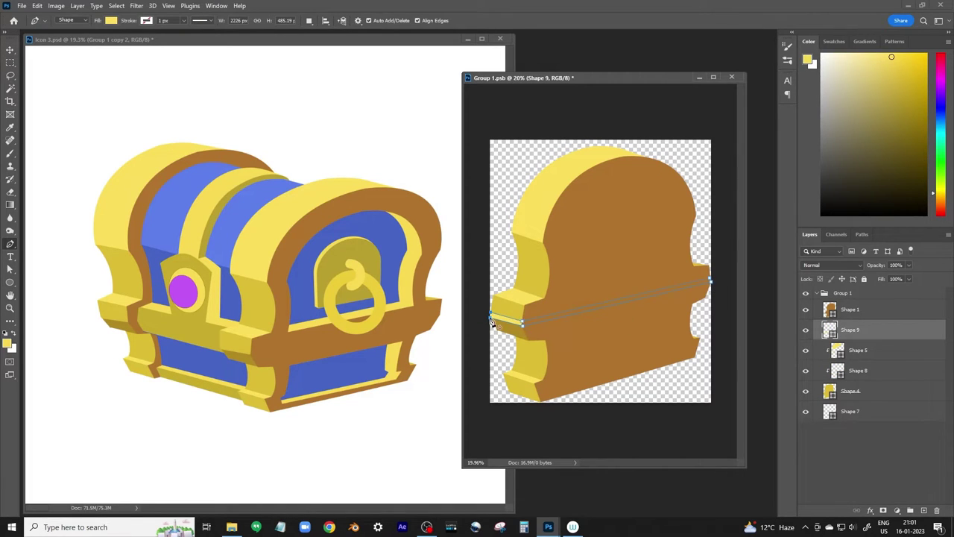
# - Place the stripe above the brown face as a brown, Multiply-blended, lower-opacity line
pyautogui.moveTo(853, 332); pyautogui.dragTo(818, 295)
pyautogui.doubleClick(833, 313)
pyautogui.click(875, 262)
pyautogui.click(830, 264)
pyautogui.click(820, 311)
pyautogui.click(908, 264)
pyautogui.moveTo(905, 277)
pyautogui.mouseDown()
pyautogui.moveTo(885, 277)
pyautogui.moveTo(916, 277)
pyautogui.mouseUp()
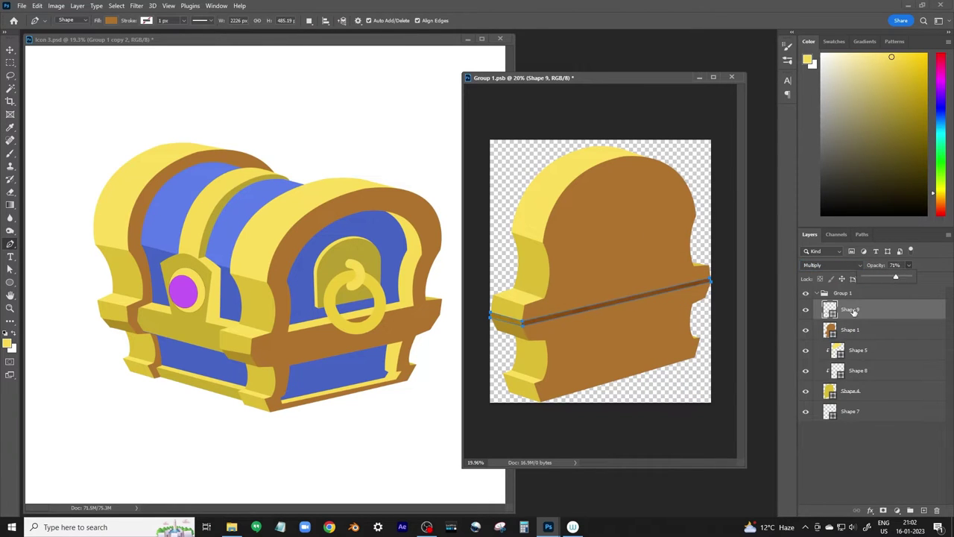
# - Recolour the stripe reddish brown and move Shape 9 out of Group 1
pyautogui.doubleClick(829, 309)
pyautogui.click(747, 284)
pyautogui.click(879, 264)
pyautogui.click(501, 318)
pyautogui.press('a')
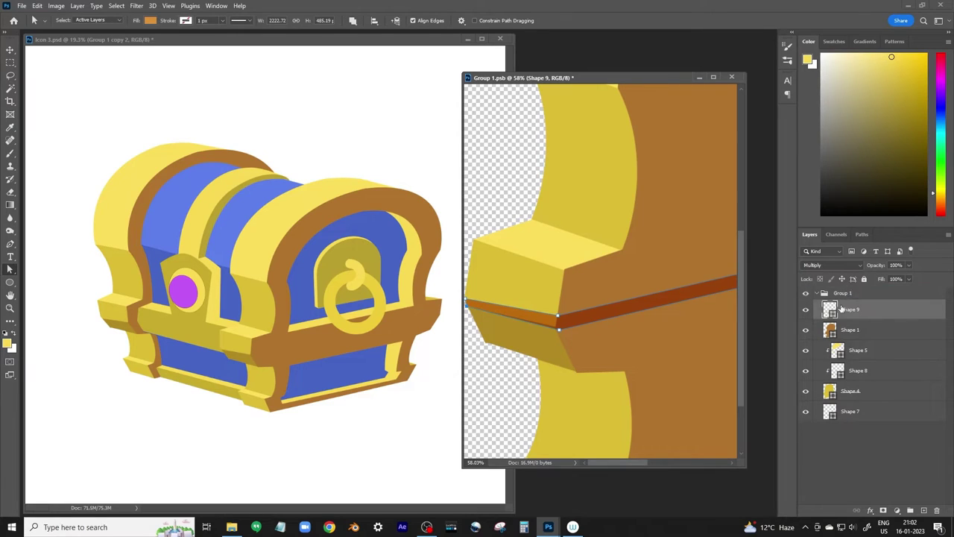
pyautogui.moveTo(835, 309); pyautogui.dragTo(830, 292)
# - Pan and zoom around the stripe, checking Shape 8's outline
pyautogui.hscroll(5, 561, 320)
pyautogui.hscroll(3, 715, 346)
pyautogui.scroll(-1, 738, 320)
pyautogui.press('z')
pyautogui.scroll(-3, 709, 321)
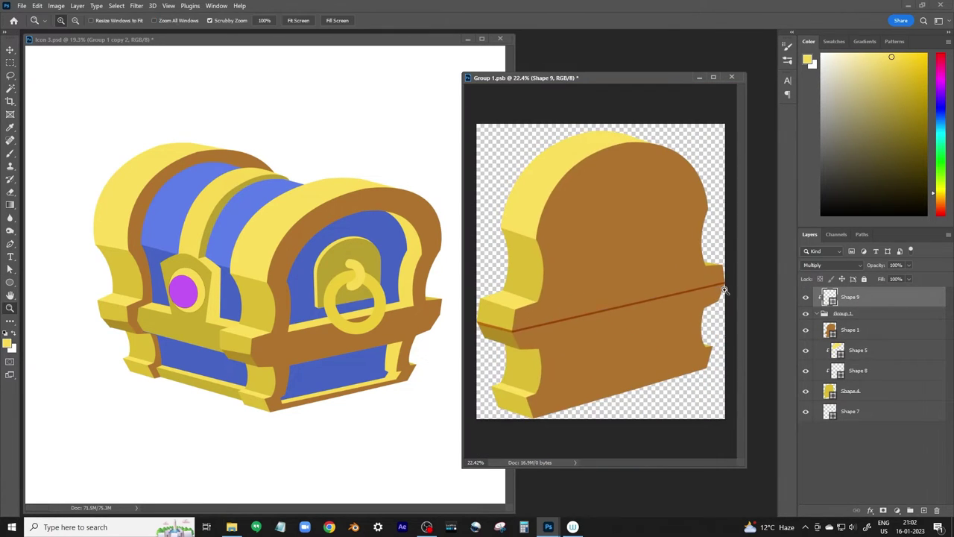
pyautogui.press('a')
pyautogui.scroll(4, 483, 327)
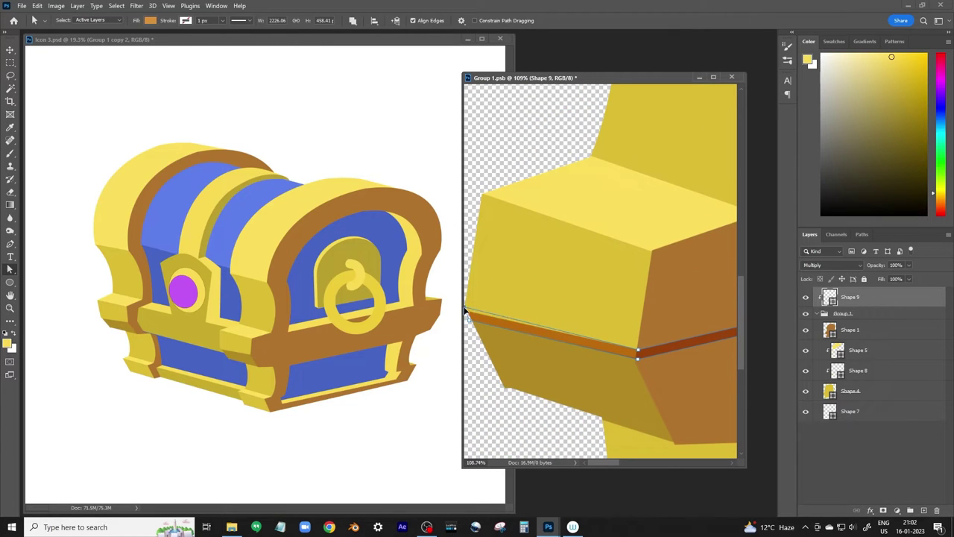
pyautogui.click(477, 339)
pyautogui.press('z')
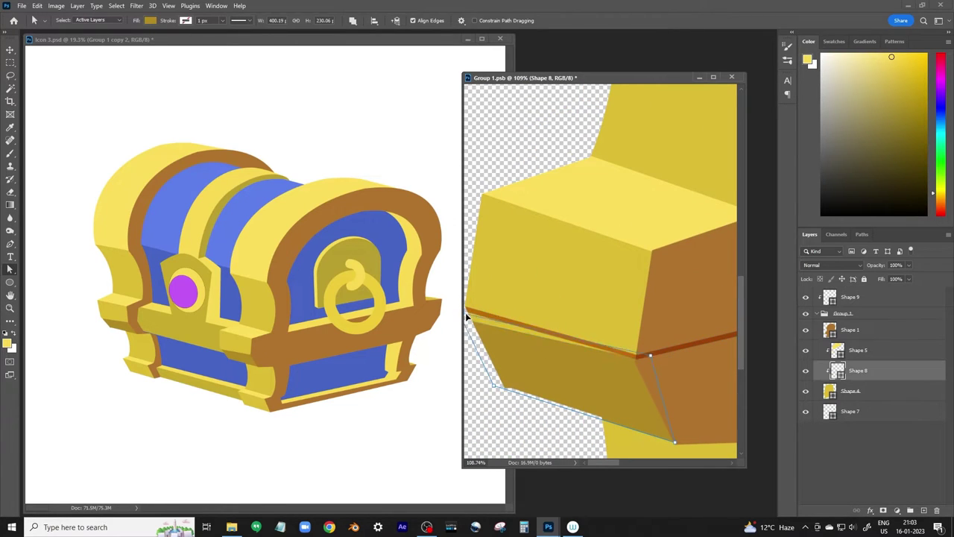
pyautogui.scroll(-2, 475, 343)
pyautogui.scroll(-2, 475, 343)
pyautogui.press('a')
pyautogui.scroll(2, 645, 302)
pyautogui.hscroll(3, 671, 313)
# - Shift the stripe's right end to change its angle
pyautogui.click(736, 317)
pyautogui.moveTo(744, 325); pyautogui.dragTo(738, 317)
pyautogui.scroll(-3, 736, 321)
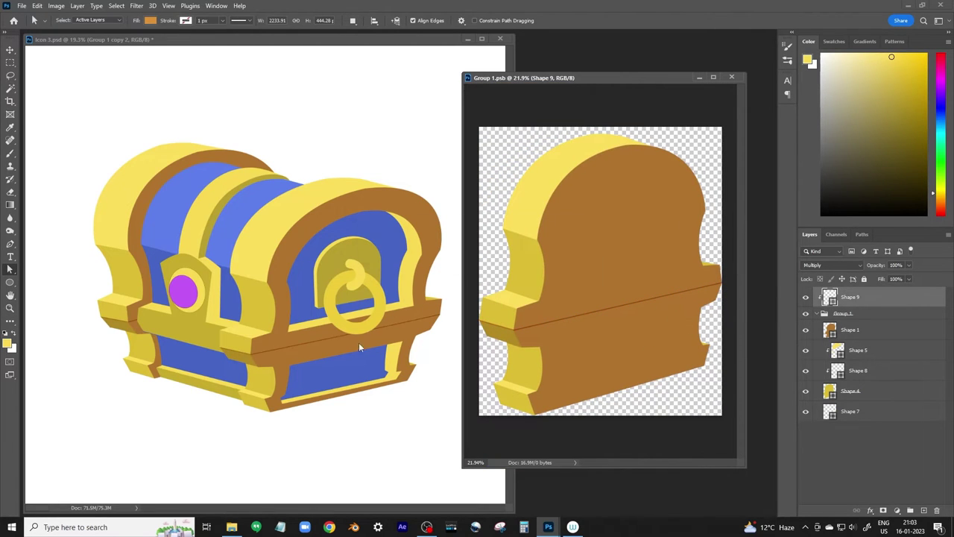
pyautogui.scroll(3, 680, 319)
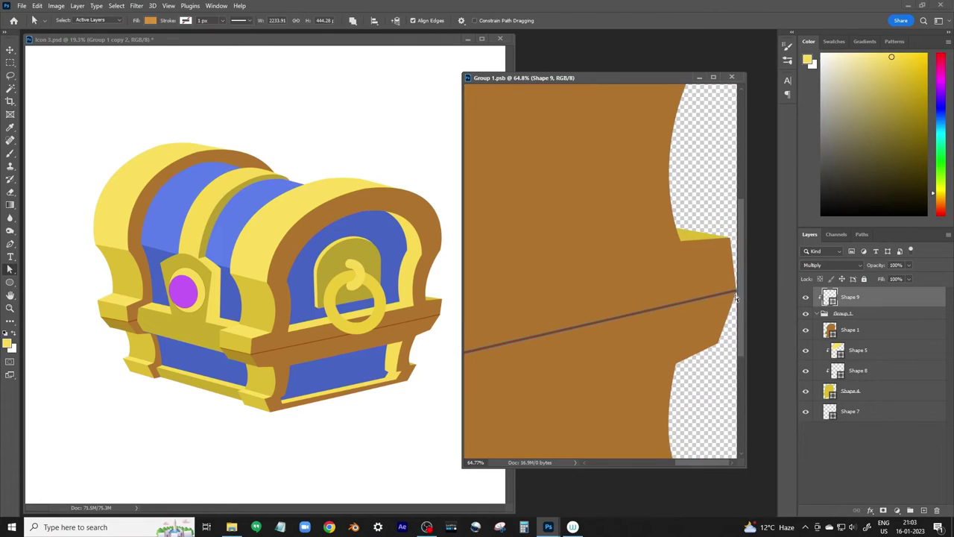
pyautogui.hscroll(-3, 649, 311)
pyautogui.scroll(-1, 543, 255)
pyautogui.scroll(-3, 542, 255)
# - Add a Screen-blended 48% opacity copy of the stripe, then save and close Group 1.psb
pyautogui.hotkey('ctrl', 'j')
pyautogui.click(831, 266)
pyautogui.click(820, 347)
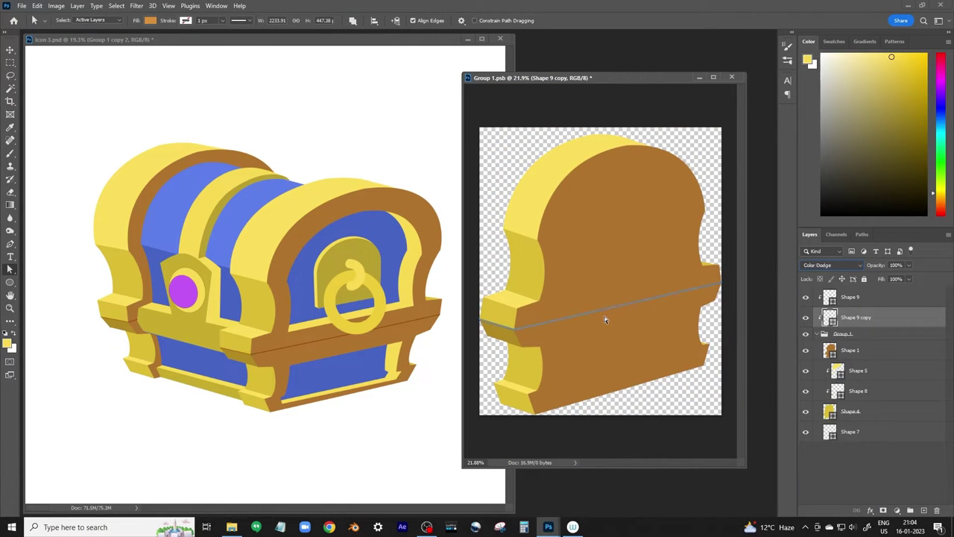
pyautogui.hotkey('shift', '+')
pyautogui.hotkey('shift', '+')
pyautogui.hotkey('shift', '+')
pyautogui.hotkey('ctrl', 't')
pyautogui.scroll(5, 696, 293)
pyautogui.hotkey('shift', '-')
pyautogui.hotkey('shift', '-')
pyautogui.hotkey('shift', '-')
pyautogui.press('z')
pyautogui.scroll(-5, 681, 319)
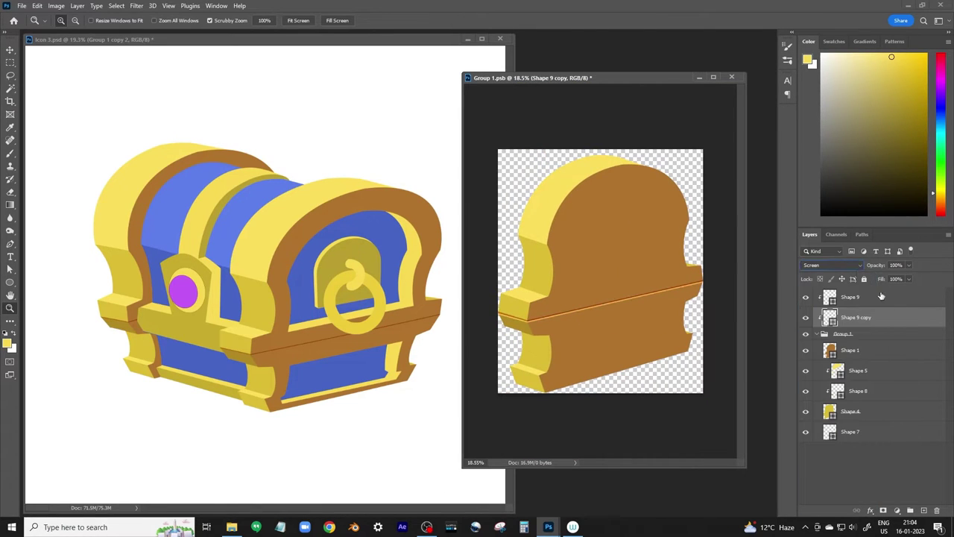
pyautogui.hotkey('ctrl', 's')
pyautogui.click(732, 78)
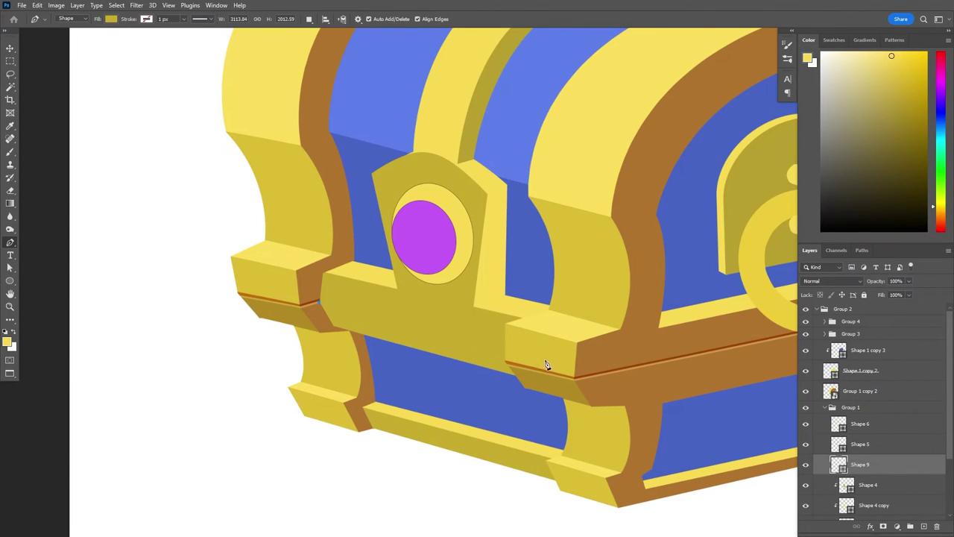
# - Clip a shading shape to the gem plate's lower face and fill it darker gold
pyautogui.click(331, 327)
pyautogui.hotkey('ctrl', 'alt', 'g')
pyautogui.press('a')
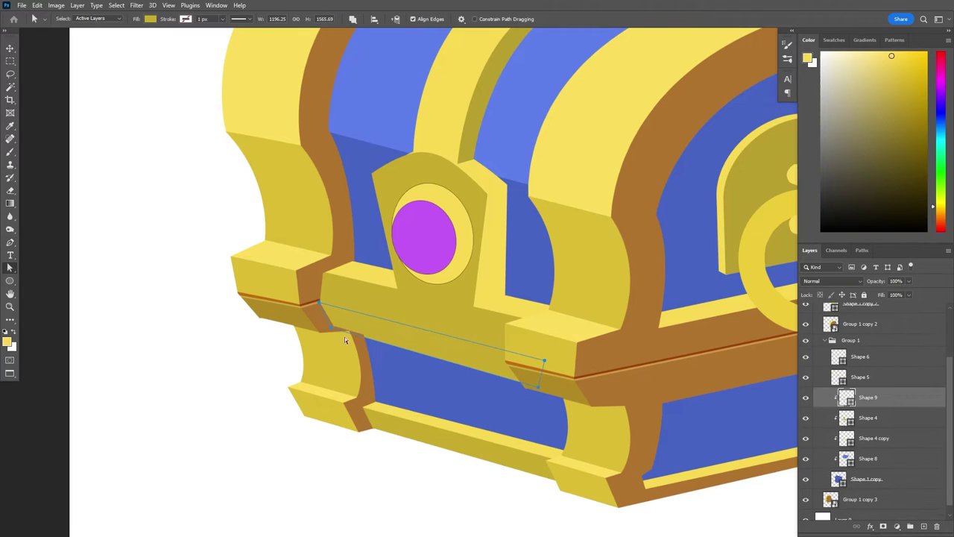
pyautogui.click(328, 325)
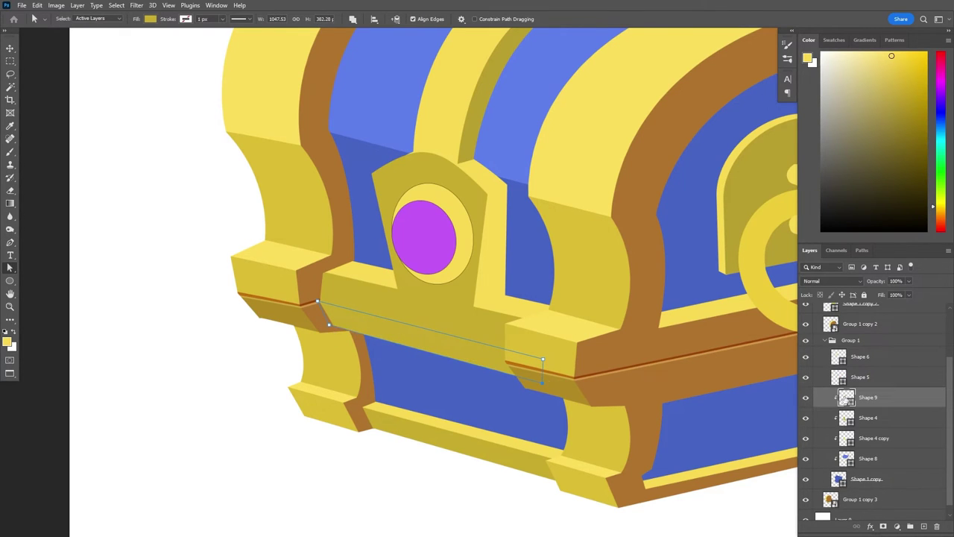
pyautogui.doubleClick(846, 397)
pyautogui.press('Return')
# - Draw a seam line from the plate's left corner to its right corner
pyautogui.press('p')
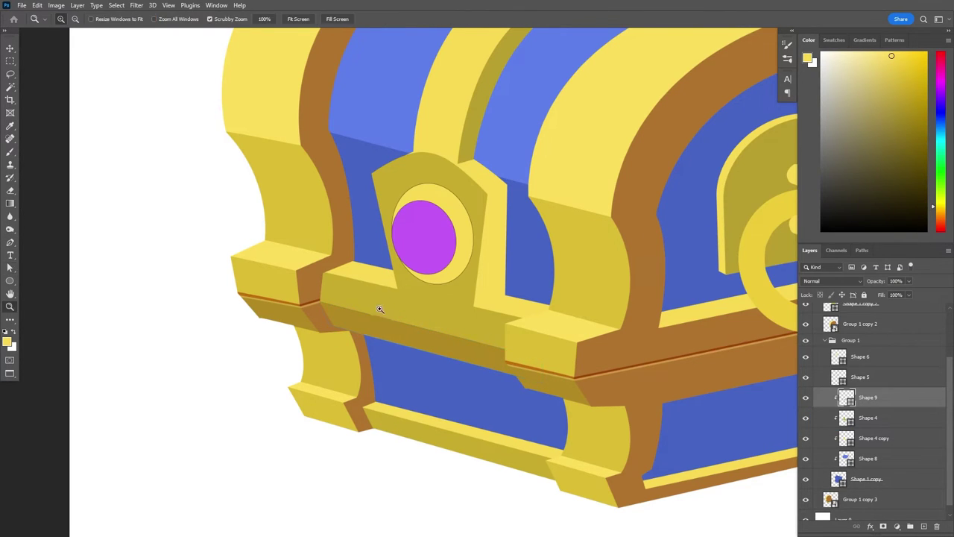
pyautogui.scroll(3, 379, 313)
pyautogui.click(269, 293)
pyautogui.click(621, 382)
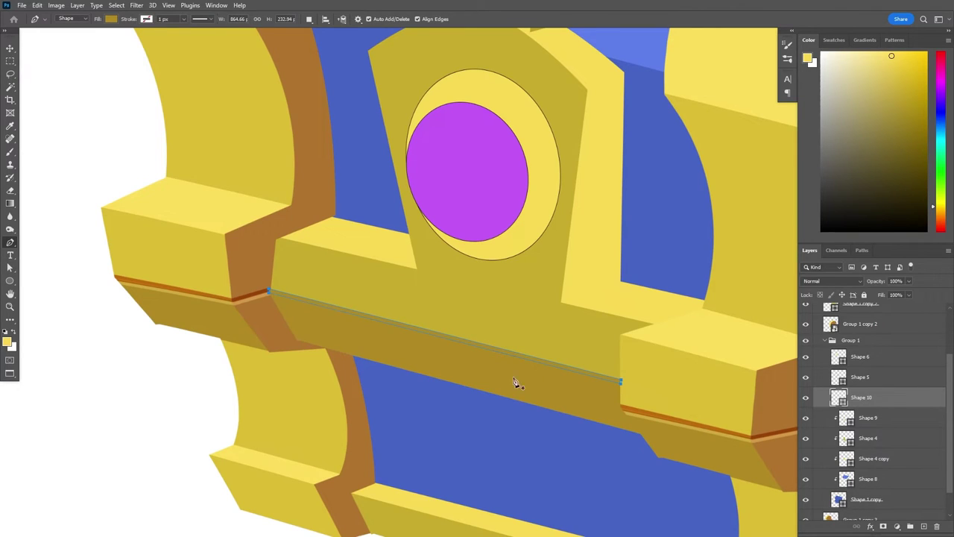
pyautogui.doubleClick(846, 399)
pyautogui.press('Return')
# - Duplicate the seam line and recolour it dark orange
pyautogui.hotkey('ctrl', 'j')
pyautogui.press('v')
pyautogui.doubleClick(845, 398)
pyautogui.press('Return')
pyautogui.doubleClick(846, 418)
pyautogui.press('Return')
# - Fit the whole chest on screen and collapse the layer group
pyautogui.press('z')
pyautogui.hotkey('ctrl', '0')
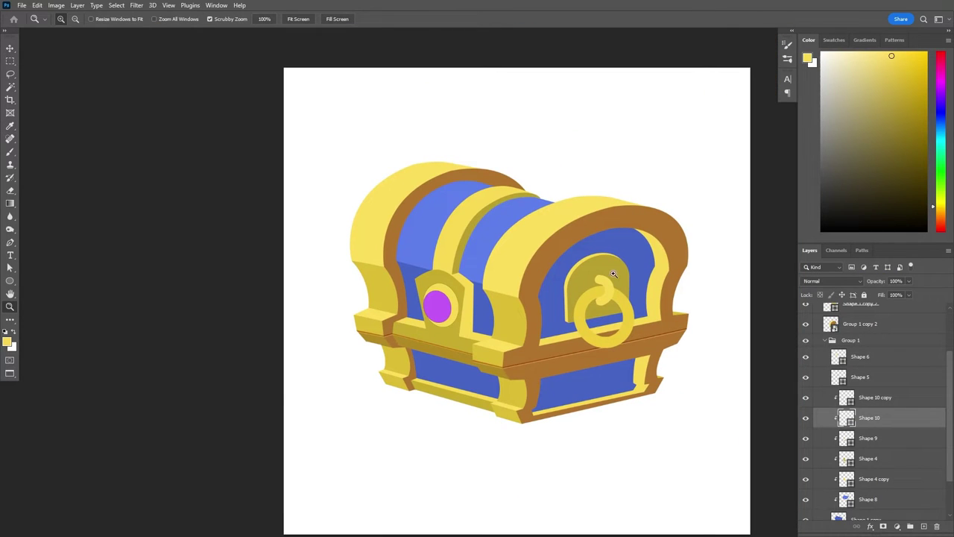
pyautogui.click(824, 340)
pyautogui.hotkey('ctrl', '0')
# - Fill the background layer with a dark brown colour
pyautogui.press('v')
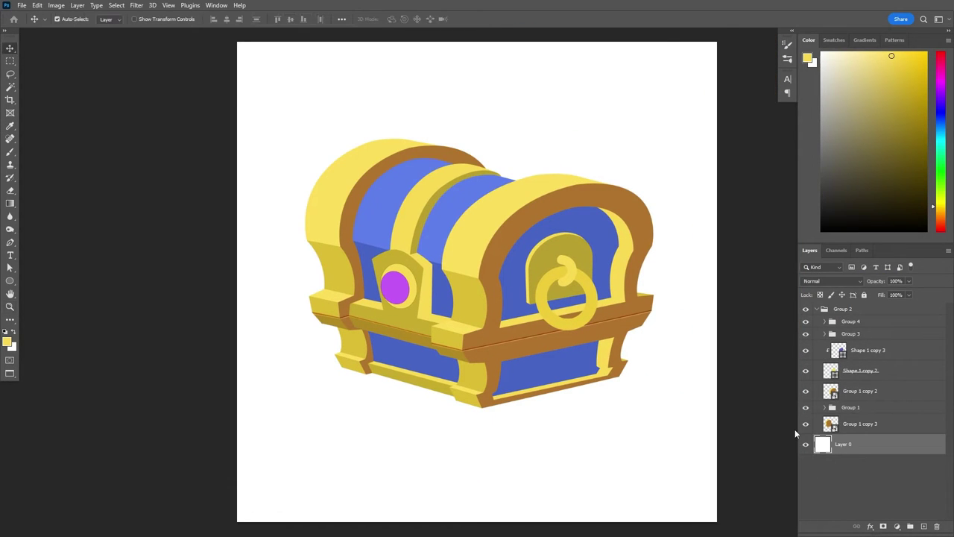
pyautogui.moveTo(939, 189); pyautogui.dragTo(940, 222)
pyautogui.click(880, 149)
pyautogui.hotkey('alt', 'BackSpace')
pyautogui.click(893, 177)
pyautogui.hotkey('alt', 'BackSpace')
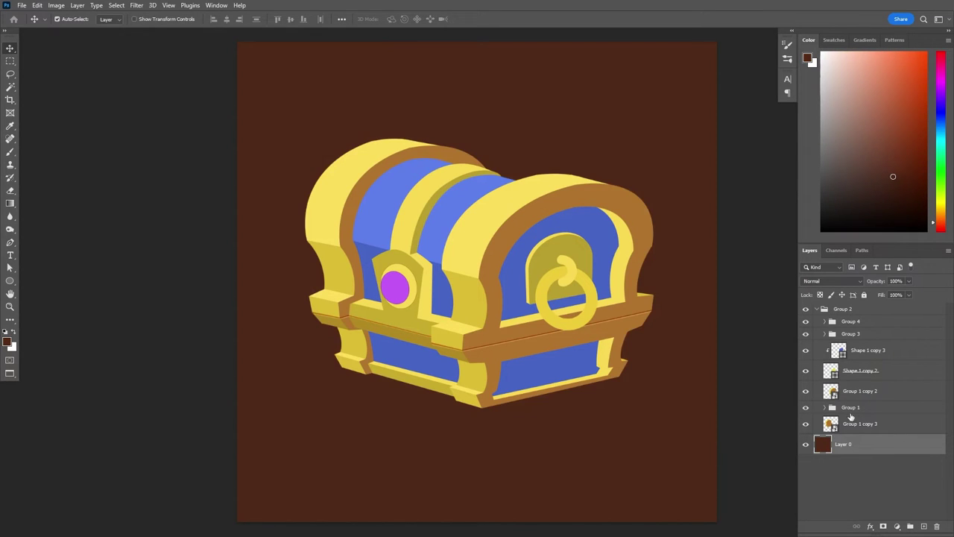
# - Draw a flat yellow ellipse below the chest front and duplicate it for the coin's top
pyautogui.click(850, 321)
pyautogui.press('u')
pyautogui.moveTo(466, 433); pyautogui.dragTo(467, 434)
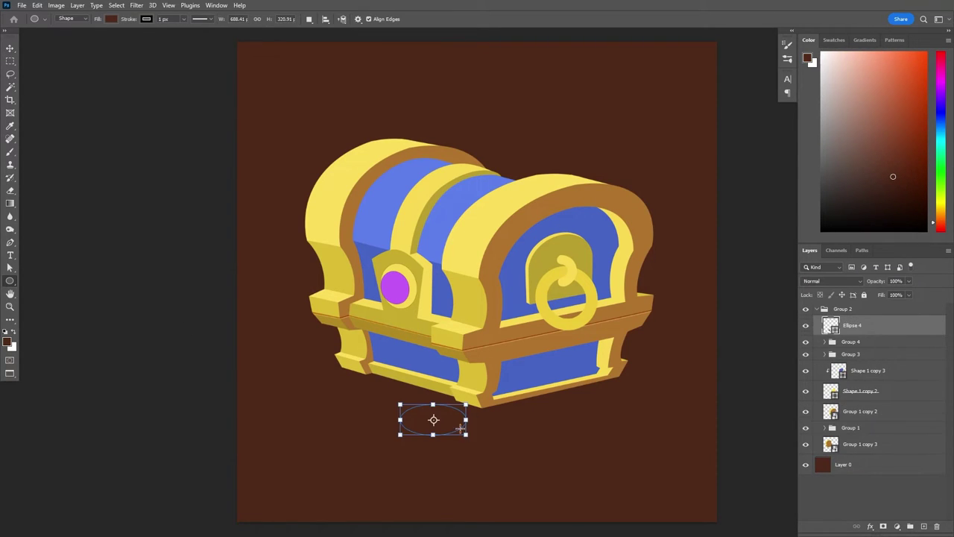
pyautogui.doubleClick(829, 326)
pyautogui.press('Return')
pyautogui.press('v')
pyautogui.scroll(2, 476, 433)
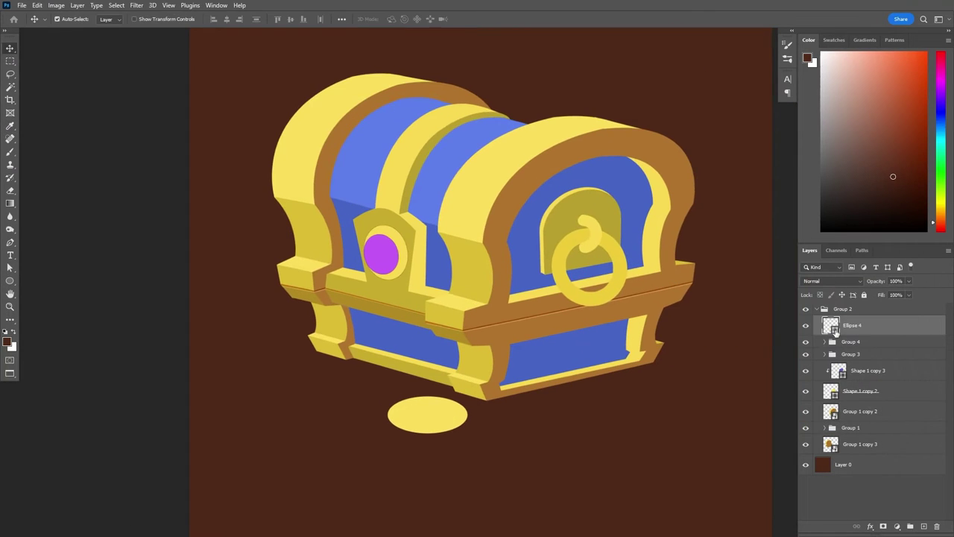
pyautogui.hotkey('ctrl', 'j')
pyautogui.doubleClick(830, 326)
pyautogui.press('Return')
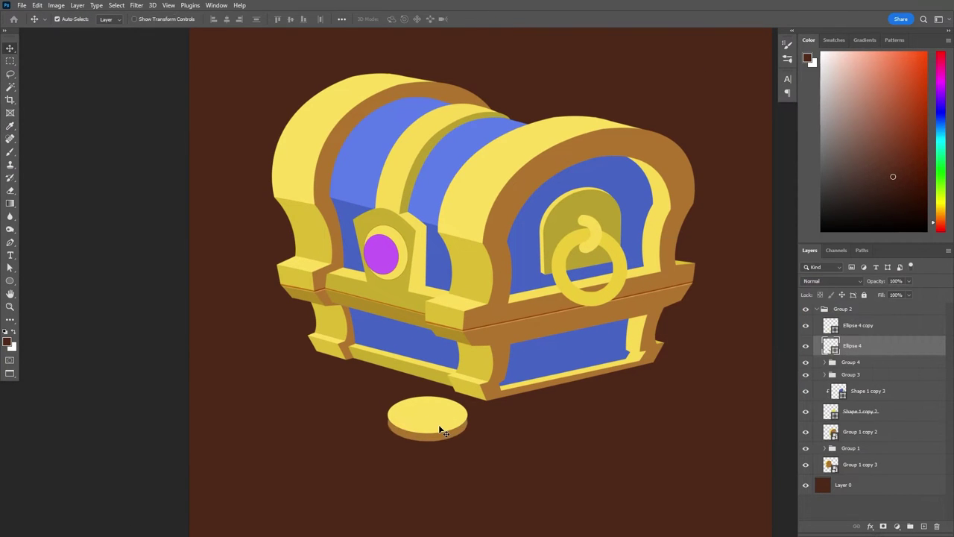
# - Draw the coin's side shape with the Pen between its left and right edges
pyautogui.scroll(3, 440, 433)
pyautogui.keyDown('shift'); pyautogui.click(857, 326); pyautogui.keyUp('shift')
pyautogui.press('p')
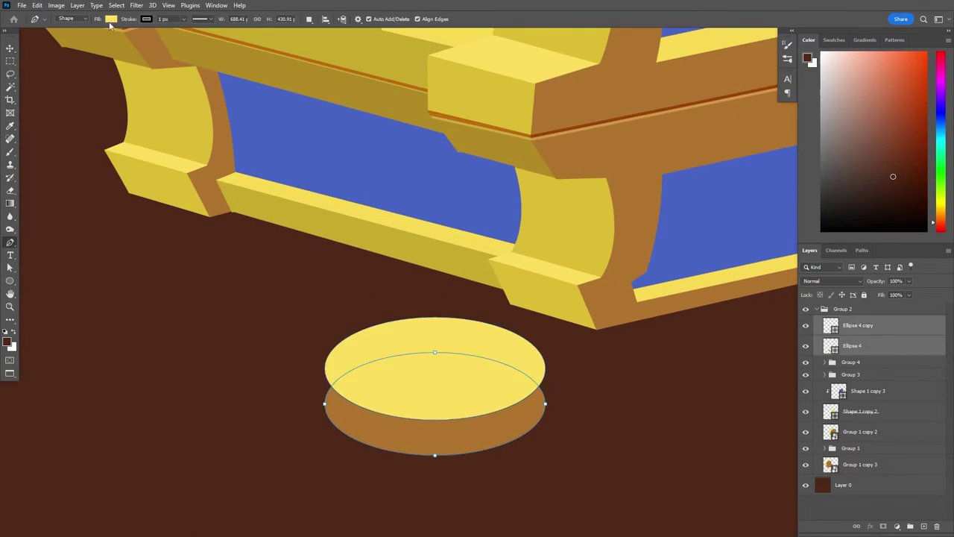
pyautogui.hotkey('ctrl', 't')
pyautogui.press('Escape')
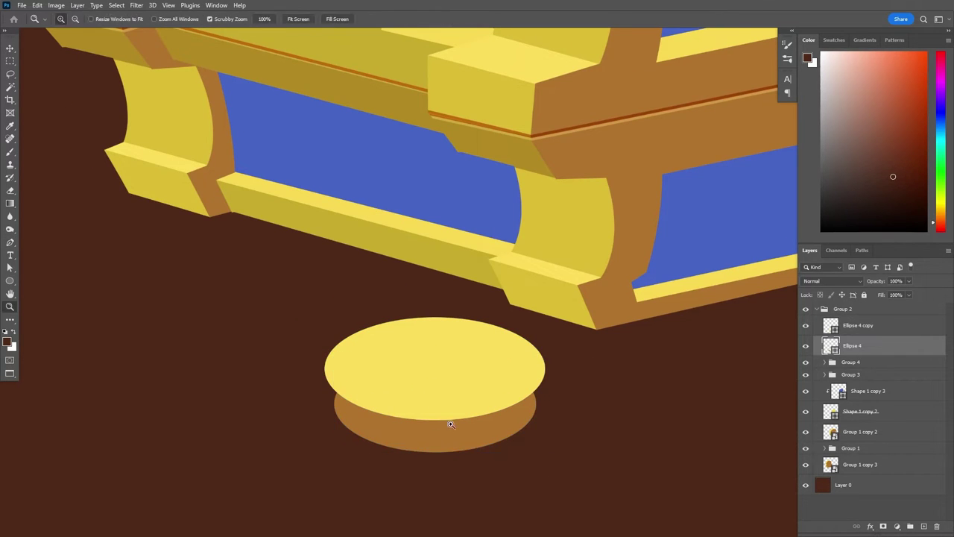
pyautogui.scroll(1, 450, 422)
pyautogui.click(297, 400)
pyautogui.click(575, 352)
pyautogui.click(562, 403)
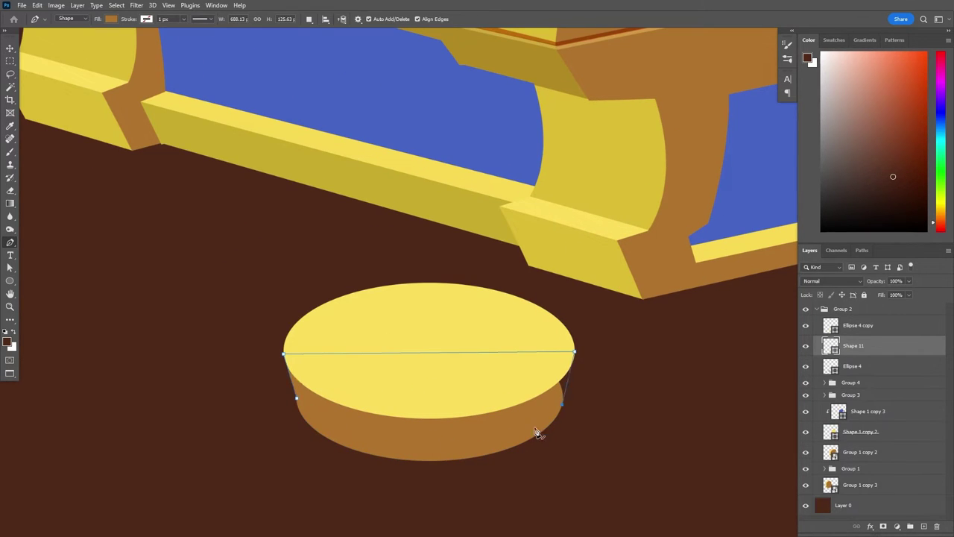
pyautogui.click(310, 407)
pyautogui.scroll(-3, 417, 410)
pyautogui.scroll(2, 510, 399)
# - Merge the coin side shape with the bottom ellipse into one shape
pyautogui.press('v')
pyautogui.keyDown('ctrl'); pyautogui.click(481, 385); pyautogui.keyUp('ctrl')
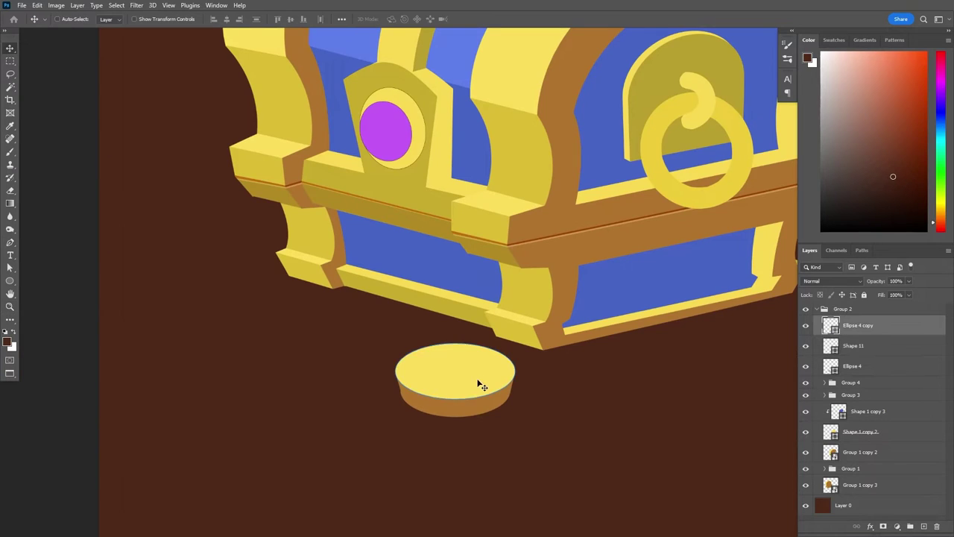
pyautogui.hotkey('ctrl', '1')
pyautogui.hotkey('ctrl', '0')
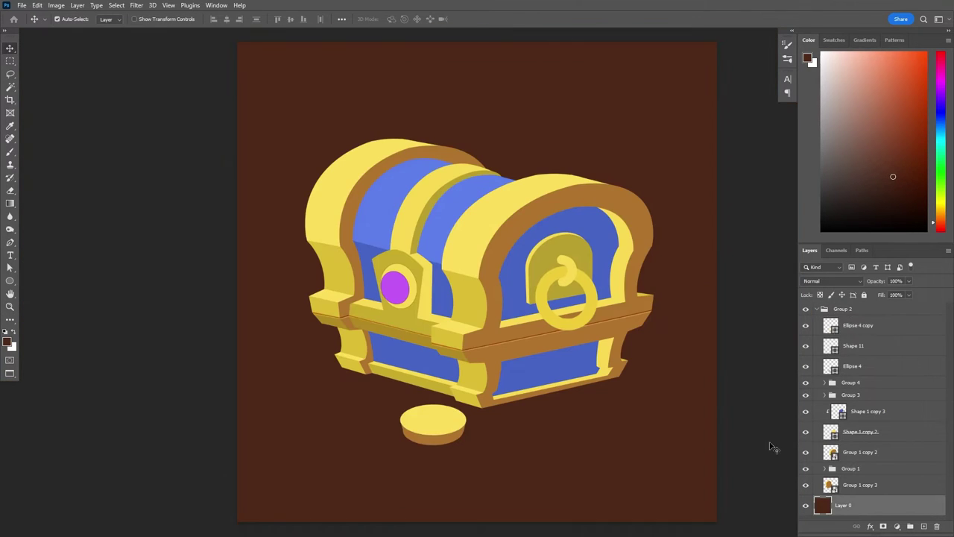
pyautogui.click(835, 346)
pyautogui.keyDown('shift'); pyautogui.click(835, 365); pyautogui.keyUp('shift')
pyautogui.rightClick(834, 365)
pyautogui.click(794, 398)
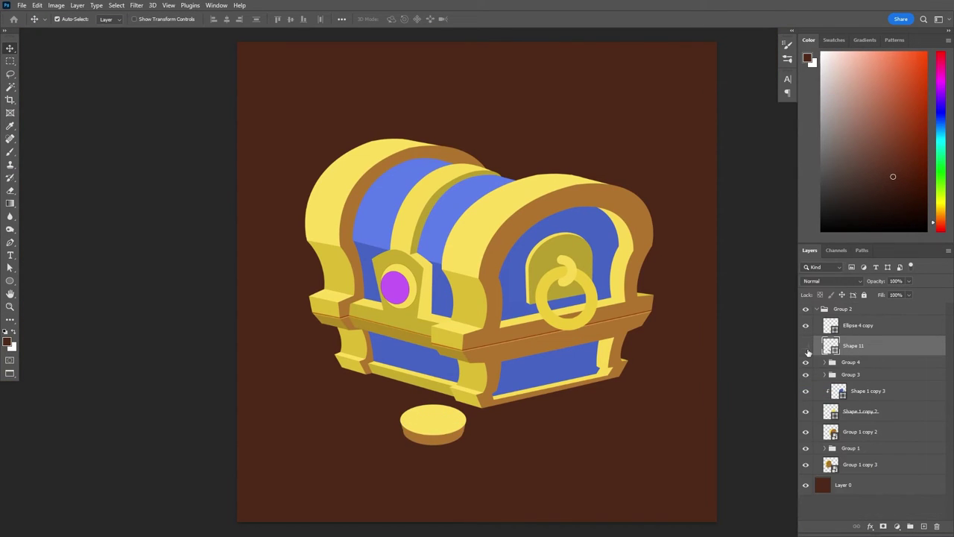
# - Duplicate the coin top, shrink it and recolour it as an inner ring
pyautogui.doubleClick(830, 326)
pyautogui.click(886, 280)
pyautogui.hotkey('ctrl', 'j')
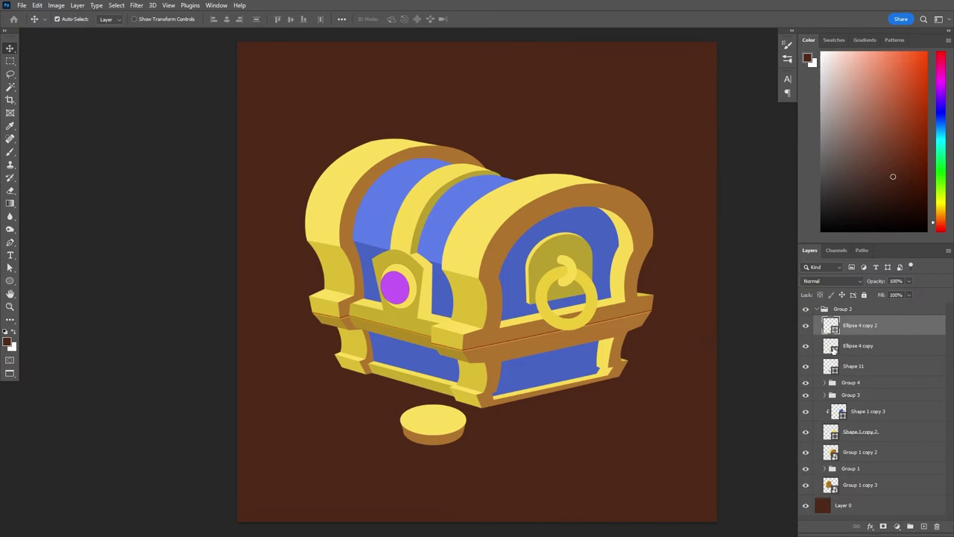
pyautogui.hotkey('ctrl', 't')
pyautogui.moveTo(463, 406); pyautogui.dragTo(456, 411)
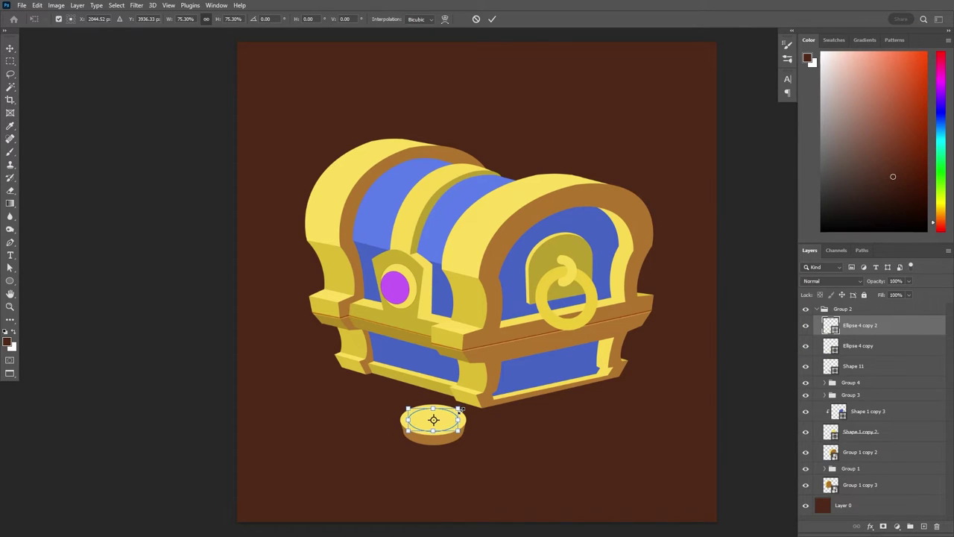
pyautogui.press('Return')
pyautogui.doubleClick(830, 325)
pyautogui.click(880, 280)
# - Duplicate the inner ellipse in another colour and resize it to complete the coin
pyautogui.hotkey('ctrl', 'j')
pyautogui.doubleClick(830, 326)
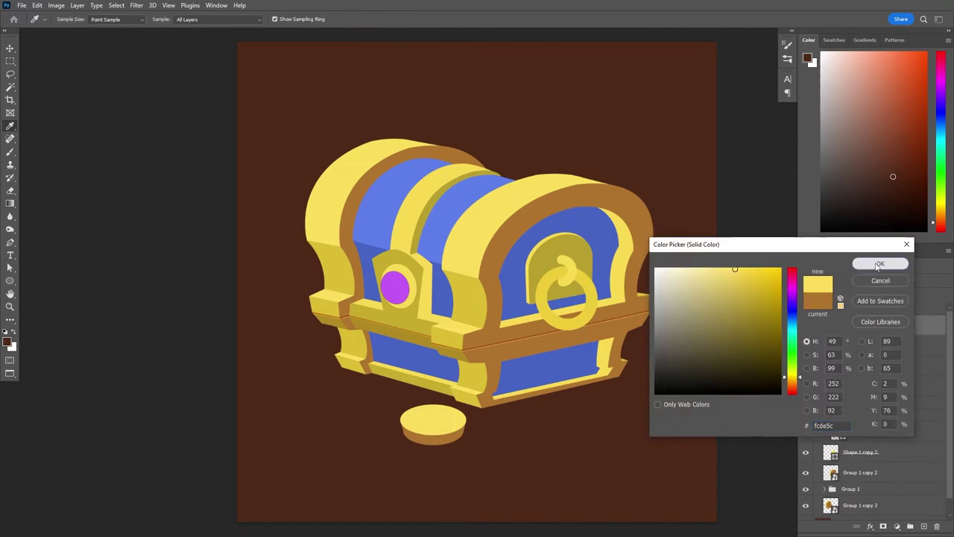
pyautogui.click(880, 263)
pyautogui.scroll(5, 420, 433)
pyautogui.hotkey('ctrl', 't')
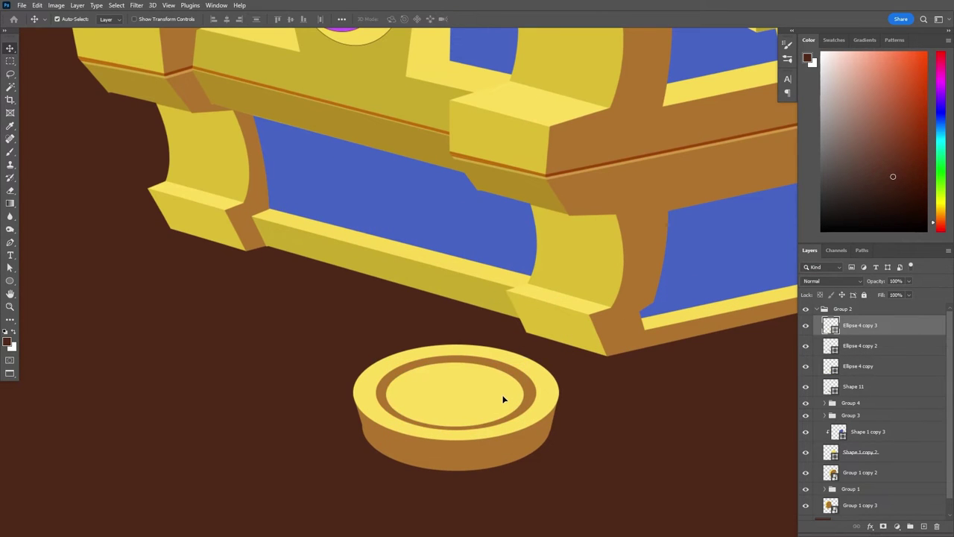
pyautogui.press('Return')
pyautogui.press('z')
pyautogui.moveTo(632, 358); pyautogui.dragTo(521, 407)
pyautogui.hotkey('ctrl', 'z')
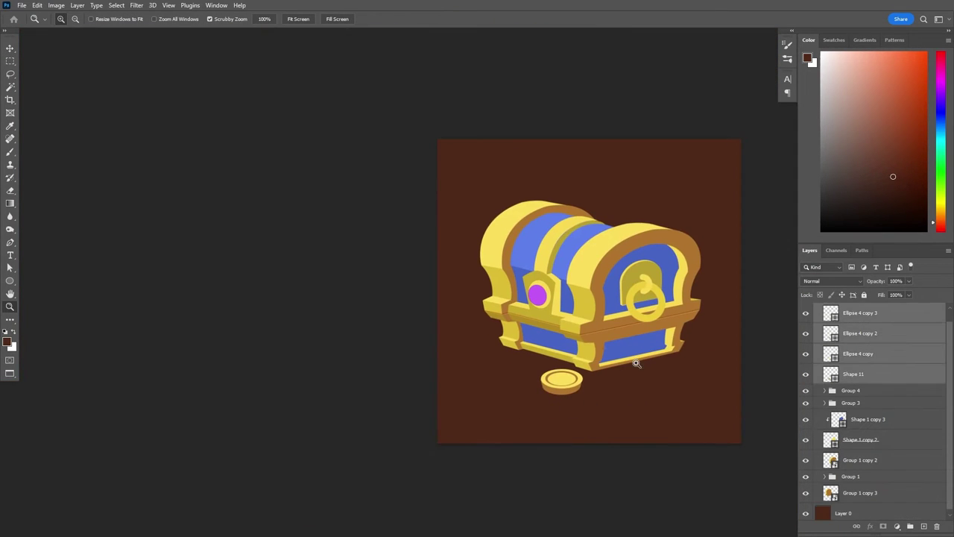
pyautogui.moveTo(582, 384); pyautogui.dragTo(623, 392)
# - Convert the coin parts to a Smart Object and place a copy beside it
pyautogui.rightClick(878, 336)
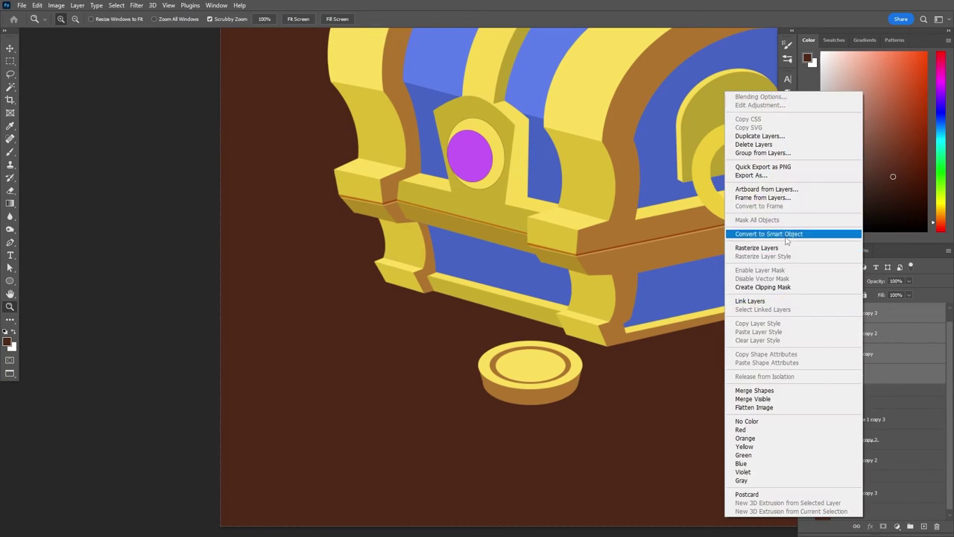
pyautogui.click(801, 250)
pyautogui.hotkey('ctrl', '0')
pyautogui.press('v')
pyautogui.moveTo(496, 429)
pyautogui.mouseDown()
pyautogui.moveTo(517, 389)
pyautogui.moveTo(424, 398)
pyautogui.moveTo(447, 398)
pyautogui.mouseUp()
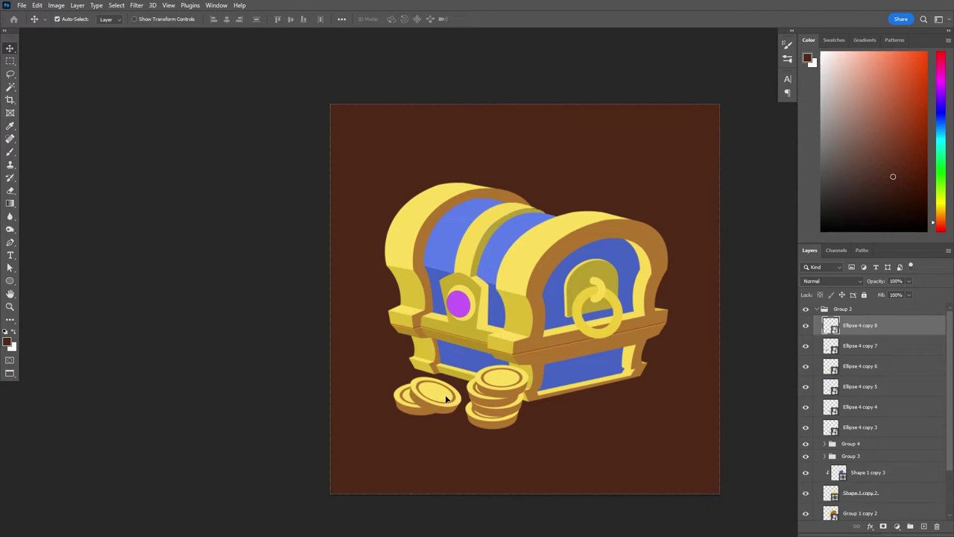
# - Group all the coin copies and name the group coins
pyautogui.keyDown('shift'); pyautogui.click(849, 426); pyautogui.keyUp('shift')
pyautogui.hotkey('ctrl', 'g')
pyautogui.doubleClick(846, 321)
pyautogui.write('col')
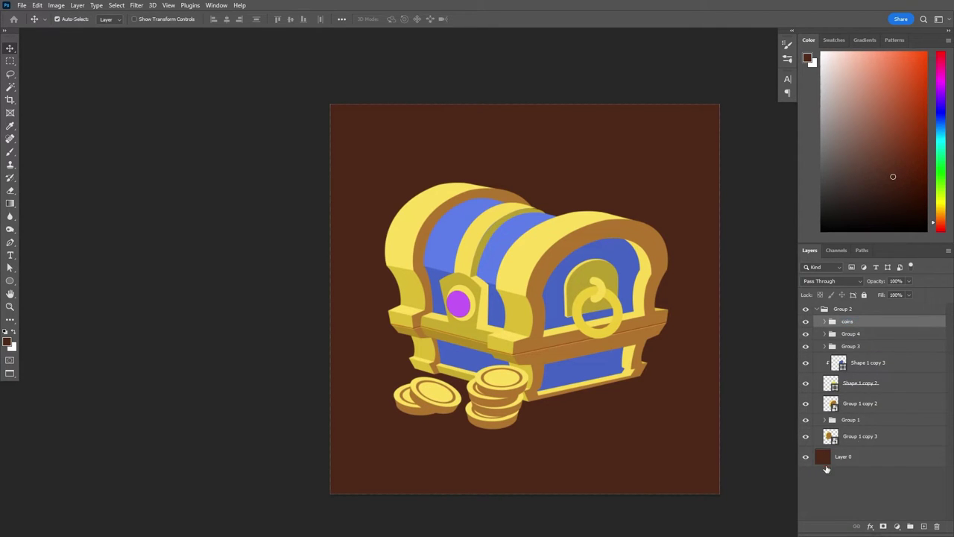
pyautogui.click(826, 463)
pyautogui.hotkey('ctrl', '0')
pyautogui.click(634, 306)
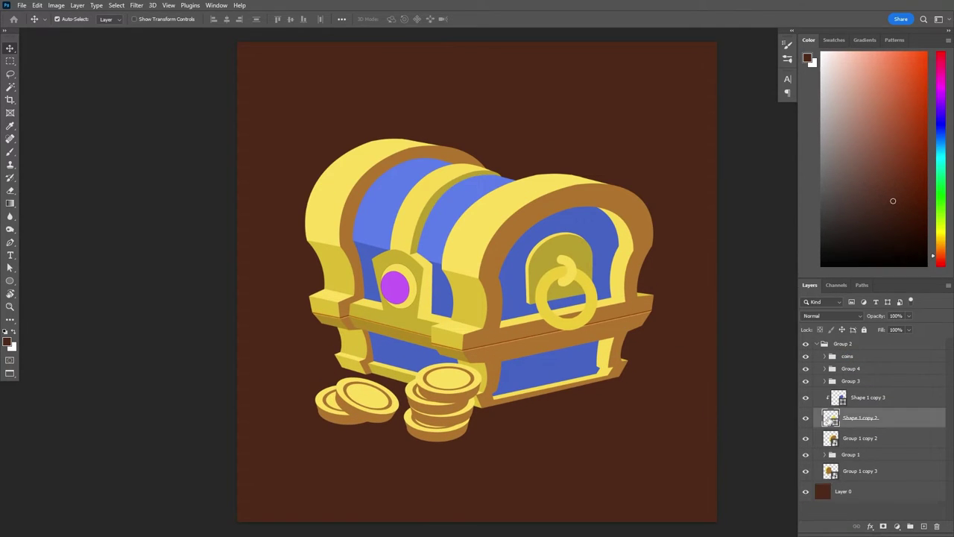
# - Start a shading shape on the lid edge near the lock ring and set its colour
pyautogui.press('z')
pyautogui.click(625, 302)
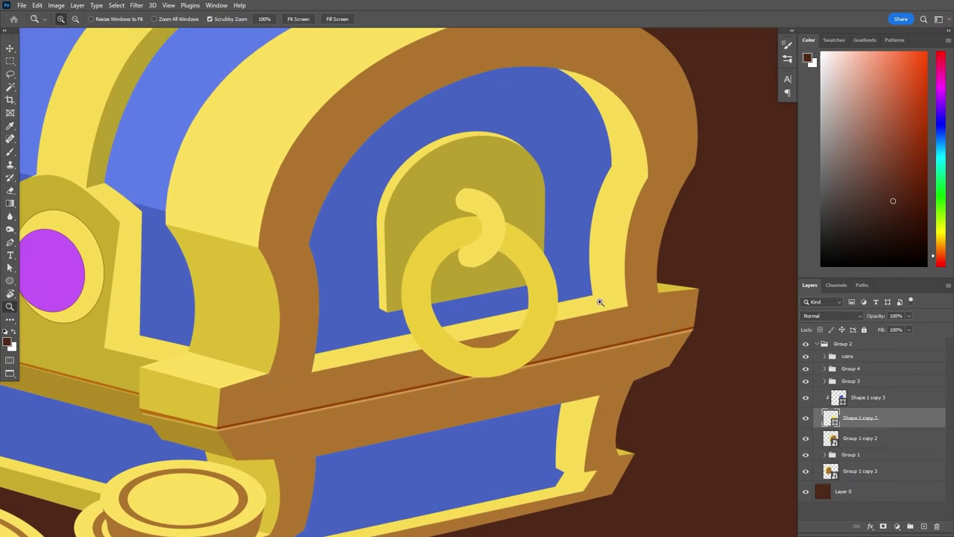
pyautogui.press('p')
pyautogui.click(634, 316)
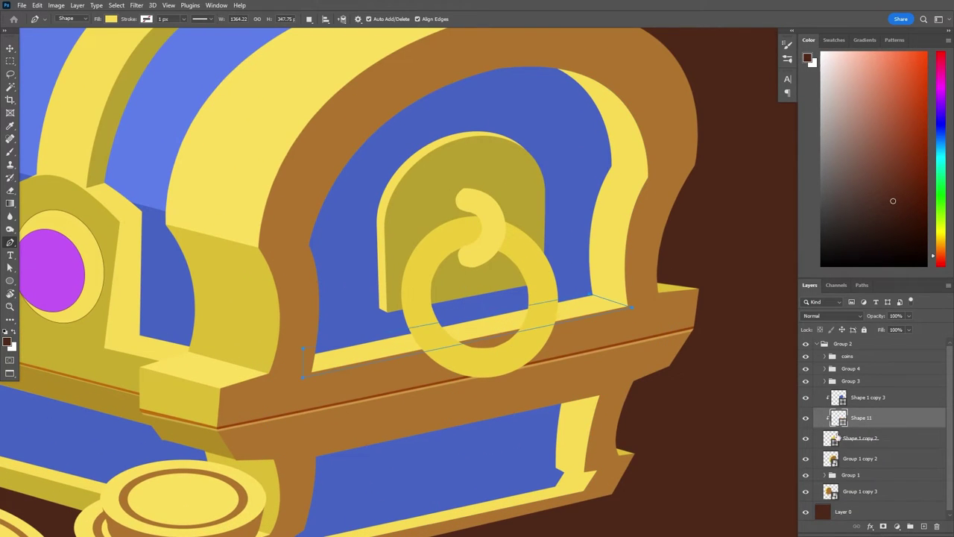
pyautogui.doubleClick(837, 438)
pyautogui.press('Escape')
pyautogui.press('z')
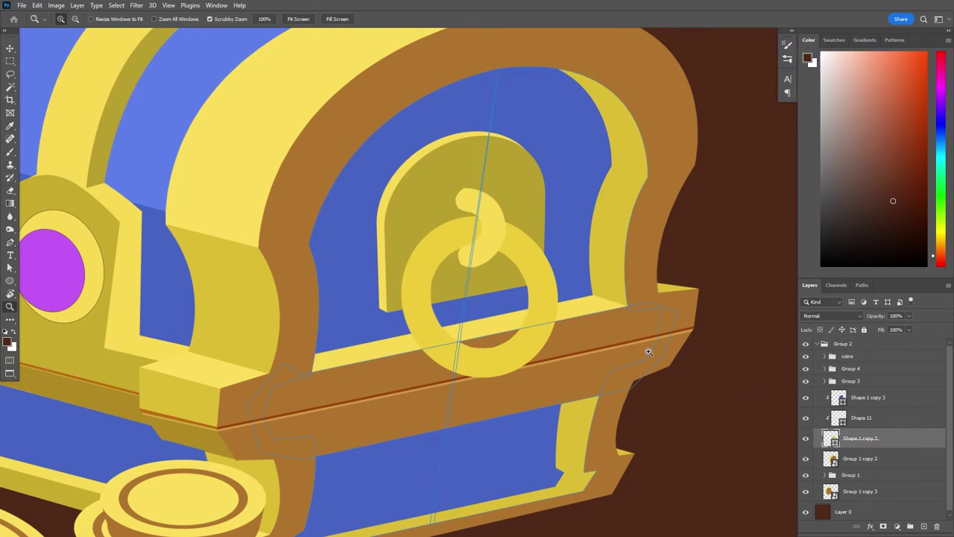
pyautogui.hotkey('ctrl', '0')
# - Start another shading shape on the frame and delete the unwanted shape layer
pyautogui.press('p')
pyautogui.click(624, 395)
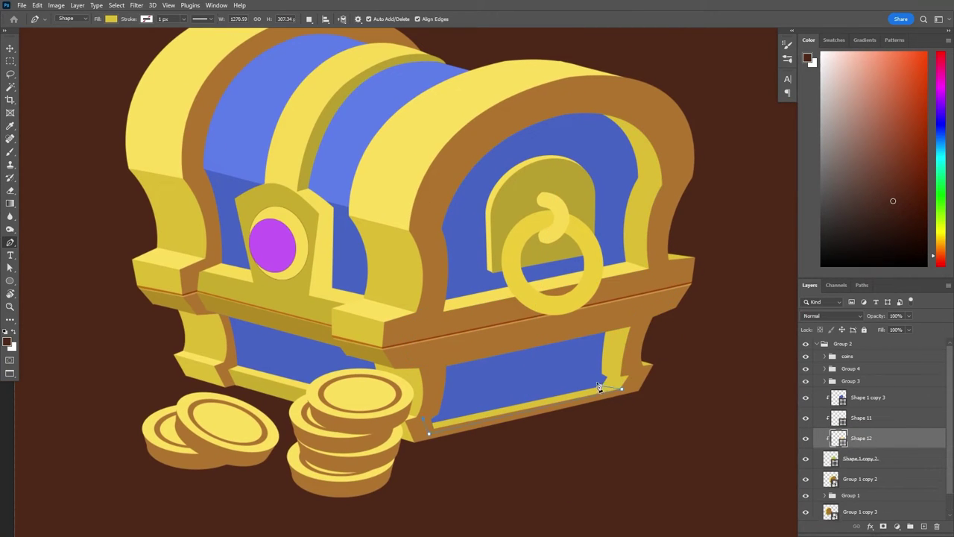
pyautogui.doubleClick(838, 437)
pyautogui.press('Escape')
pyautogui.rightClick(872, 438)
pyautogui.click(767, 143)
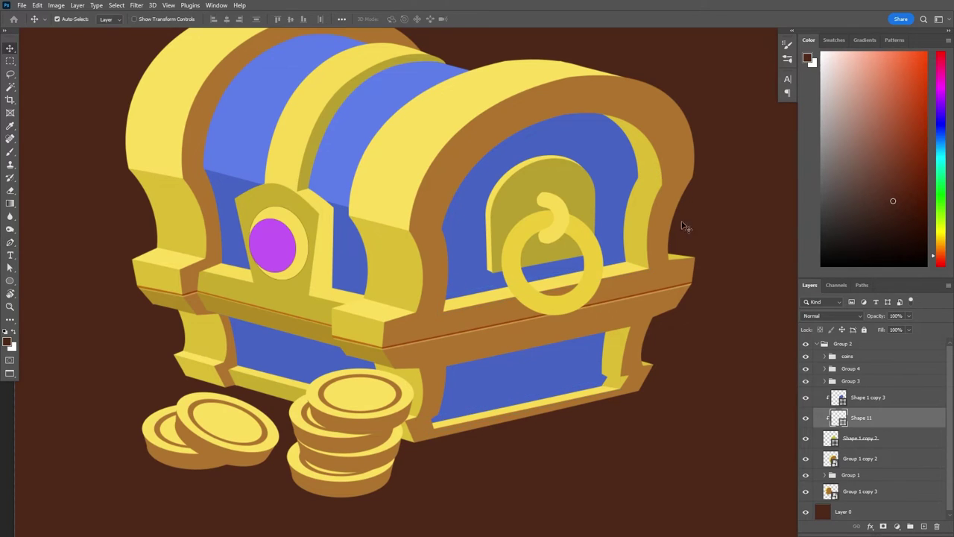
# - Draw a darker gold shading shape along the right frame's inner edge
pyautogui.click(664, 185)
pyautogui.click(635, 176)
pyautogui.doubleClick(837, 437)
pyautogui.click(758, 289)
pyautogui.press('Return')
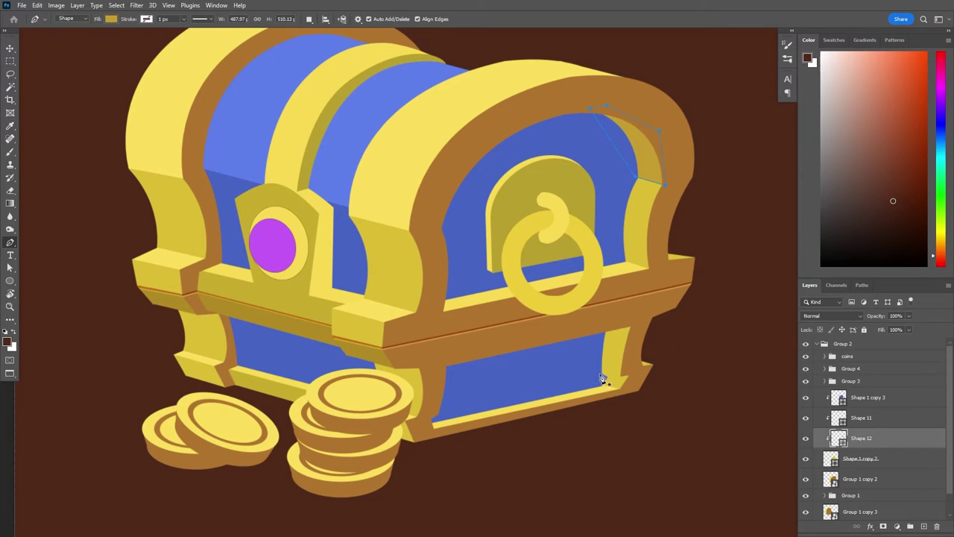
# - Add another shading shape inside the upper arch and select the lower blue panel
pyautogui.click(620, 381)
pyautogui.click(594, 331)
pyautogui.keyDown('shift'); pyautogui.click(861, 458); pyautogui.keyUp('shift')
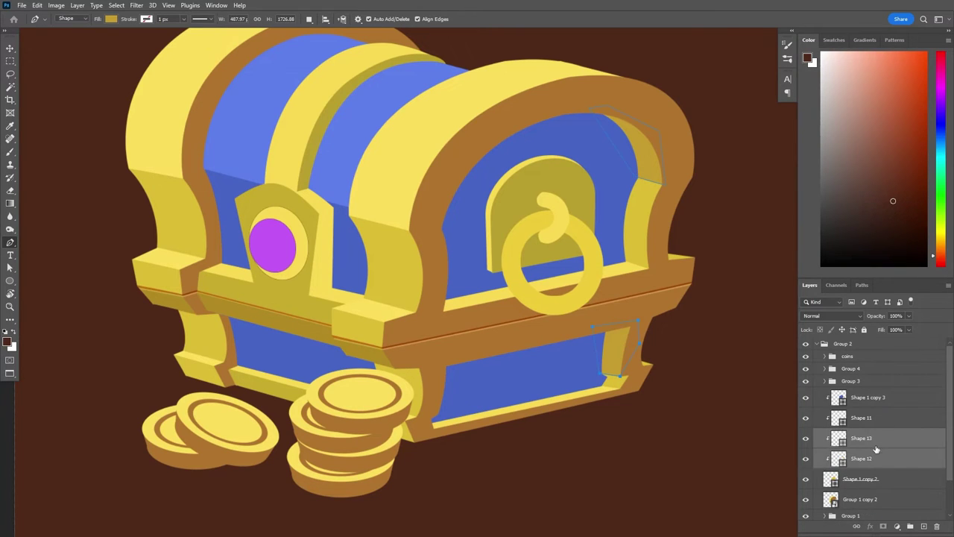
pyautogui.hotkey('ctrl', 'e')
pyautogui.press('a')
pyautogui.scroll(4, 563, 372)
pyautogui.click(562, 374)
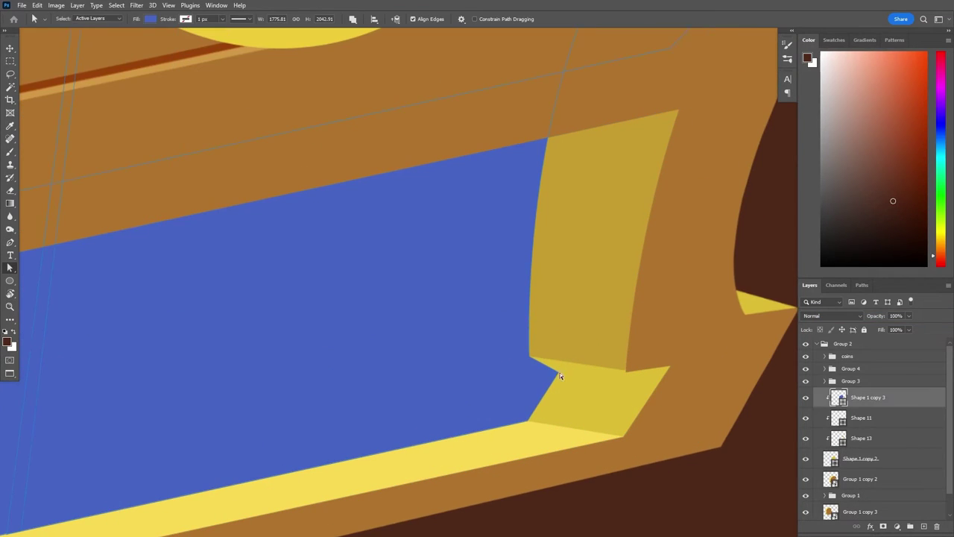
pyautogui.press('z')
pyautogui.hotkey('ctrl', '0')
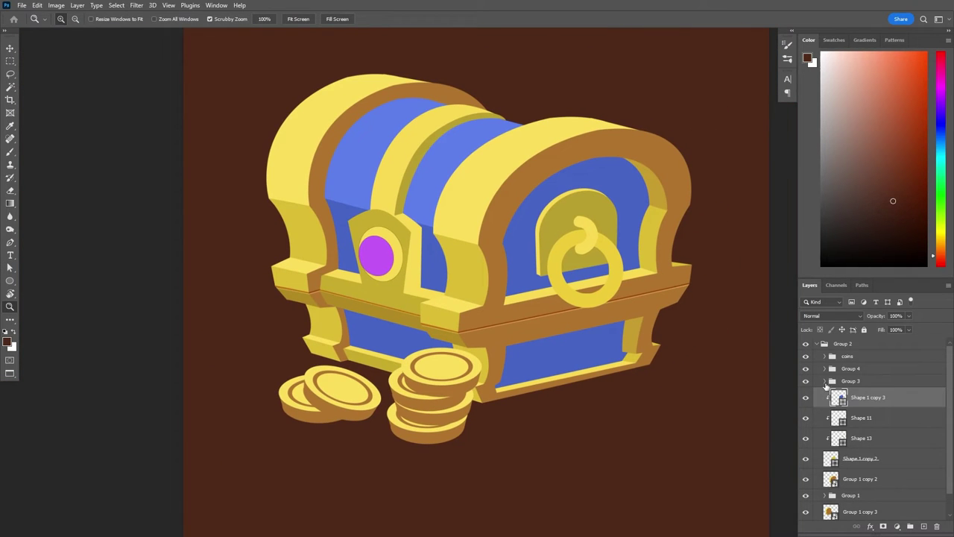
# - Inspect the gem holder plate layers and select the plate's outline
pyautogui.hotkey('ctrl', '+')
pyautogui.doubleClick(843, 510)
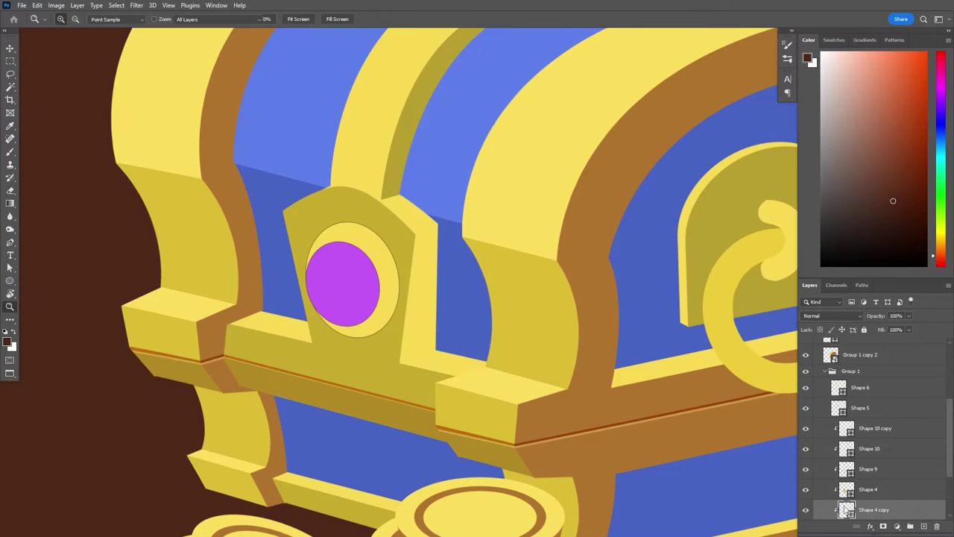
pyautogui.press('Escape')
pyautogui.scroll(-3, 803, 433)
pyautogui.click(805, 448)
pyautogui.click(805, 449)
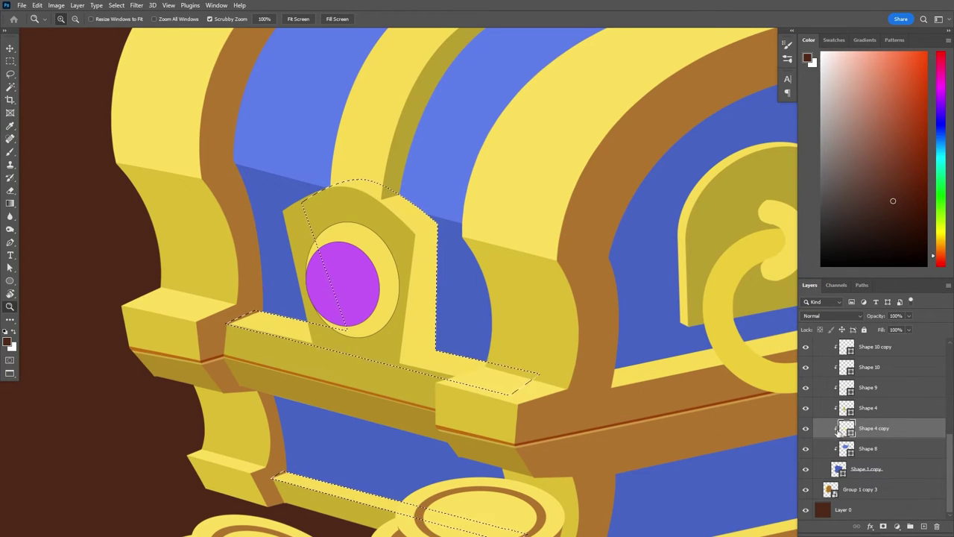
pyautogui.click(868, 407)
pyautogui.moveTo(601, 386); pyautogui.dragTo(613, 358)
pyautogui.press('a')
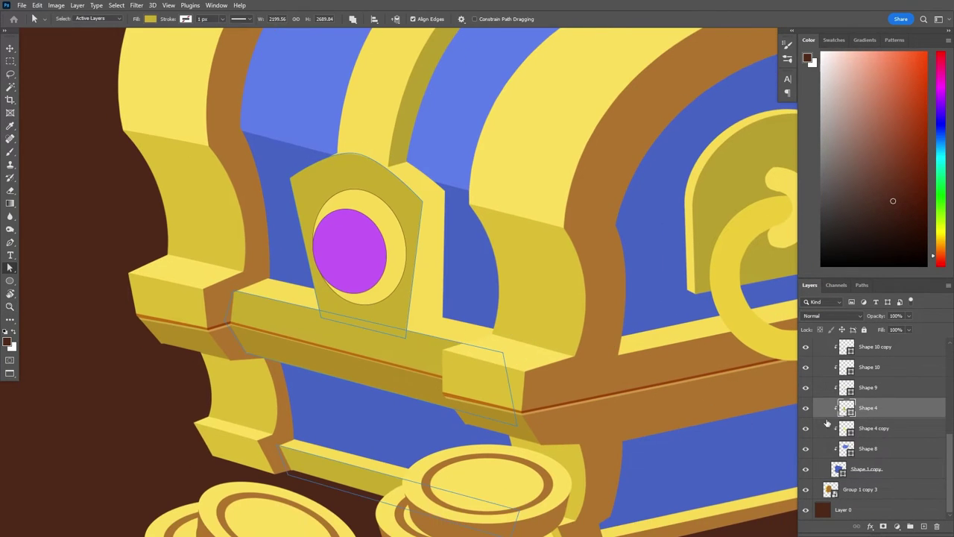
pyautogui.click(826, 422)
# - Duplicate the gem holder plate, fill the copy brown and pull its top point down
pyautogui.hotkey('ctrl', 'j')
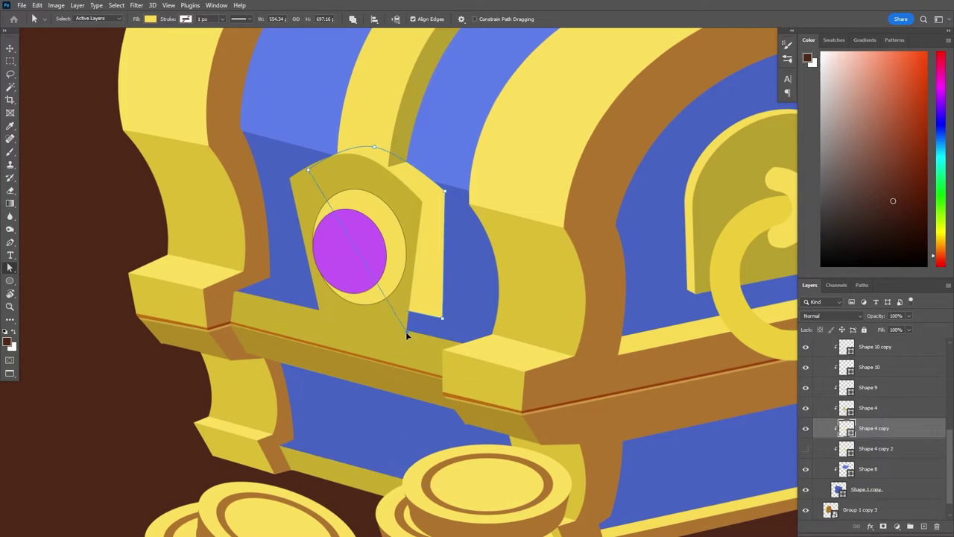
pyautogui.click(805, 448)
pyautogui.doubleClick(846, 427)
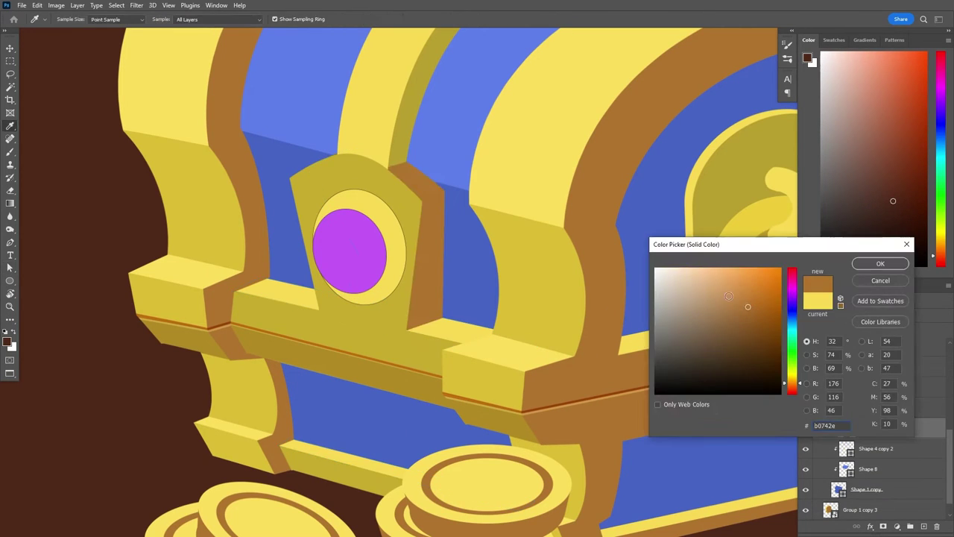
pyautogui.press('Return')
pyautogui.hotkey('ctrl', 'j')
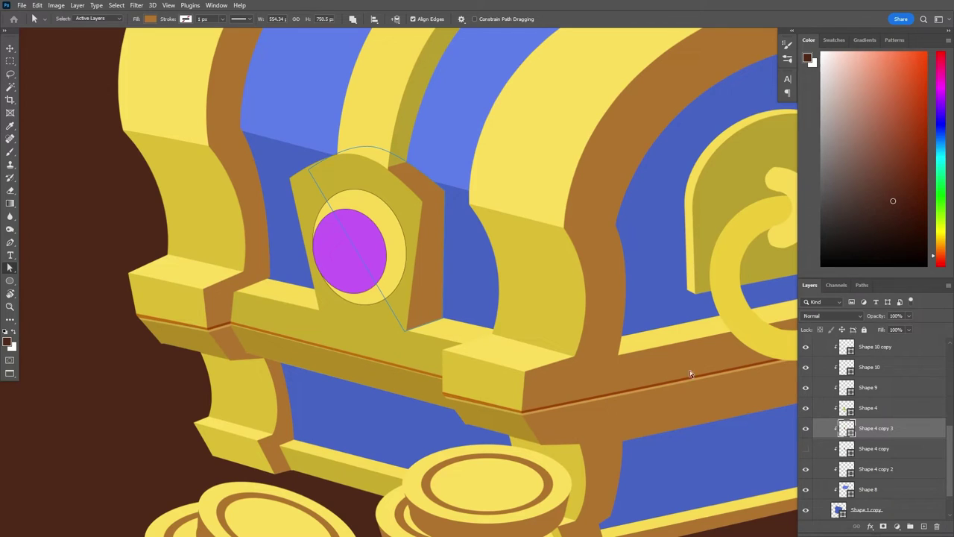
pyautogui.press('p')
pyautogui.hotkey('ctrl', 'z')
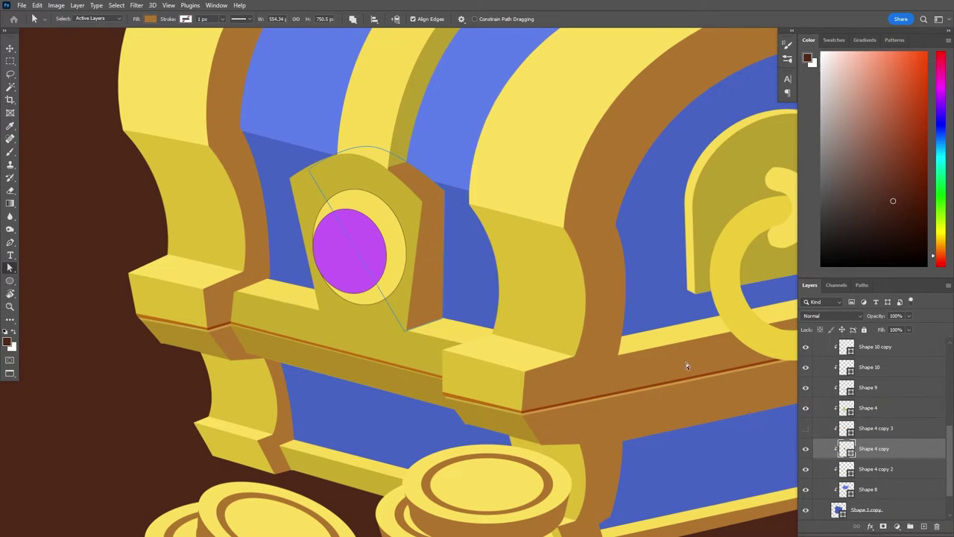
pyautogui.moveTo(368, 163); pyautogui.dragTo(414, 218)
# - Delete the extra plate copy and keep the brown side face visible
pyautogui.doubleClick(846, 428)
pyautogui.click(881, 265)
pyautogui.rightClick(864, 448)
pyautogui.click(856, 330)
pyautogui.click(806, 452)
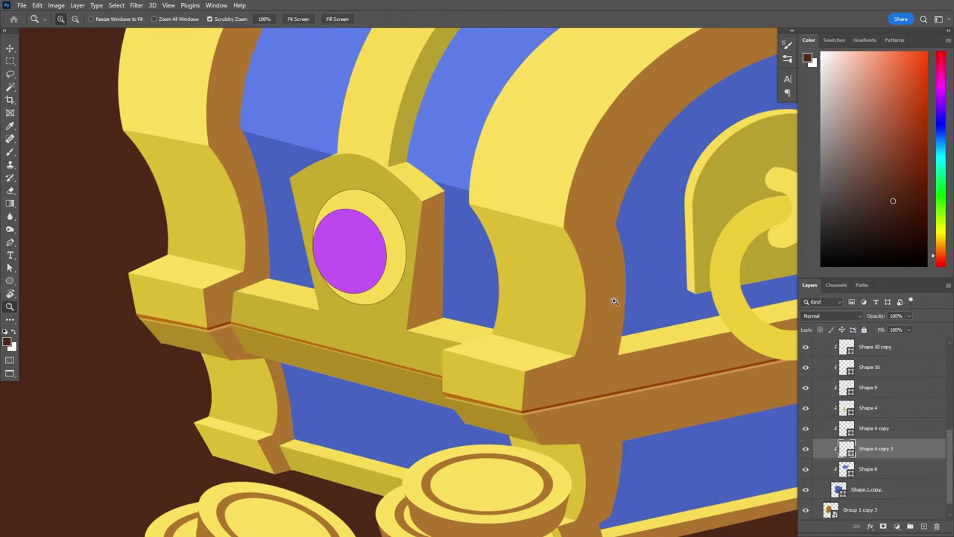
pyautogui.scroll(-3, 611, 304)
pyautogui.scroll(3, 514, 276)
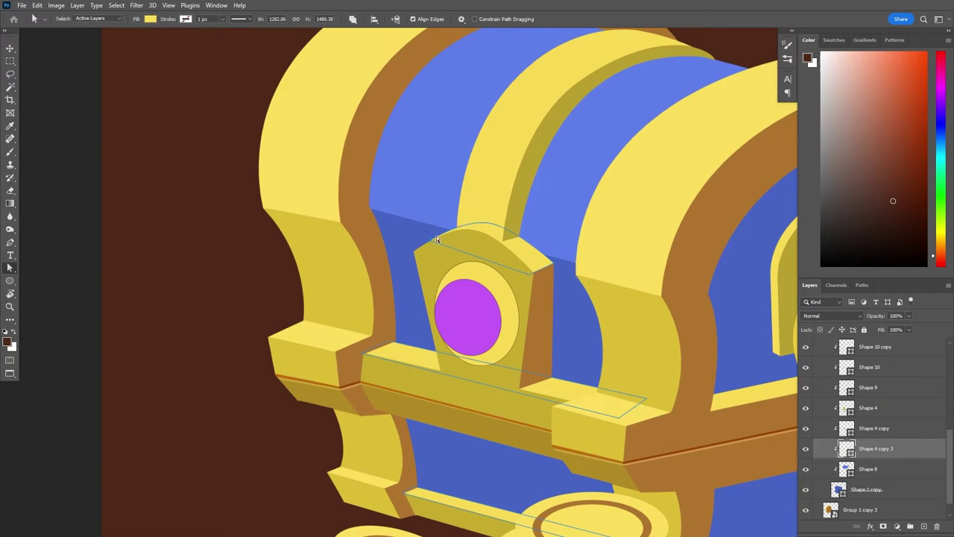
pyautogui.scroll(5, 426, 245)
pyautogui.scroll(-2, 480, 263)
# - Zoom out to the whole chest, collapse Group 1 and switch to a floating window
pyautogui.press('v')
pyautogui.click(683, 270)
pyautogui.press('z')
pyautogui.moveTo(635, 269); pyautogui.dragTo(417, 260)
pyautogui.scroll(1, 872, 417)
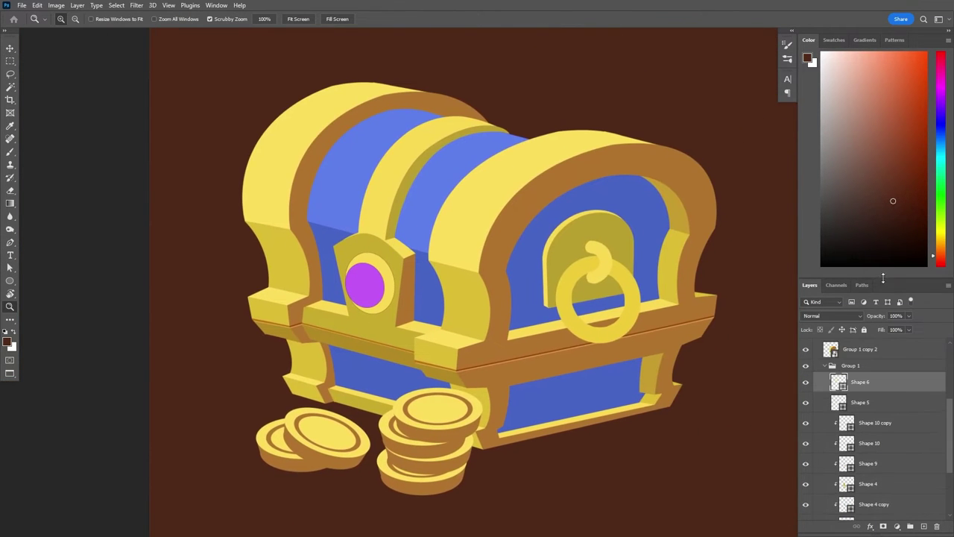
pyautogui.moveTo(882, 278); pyautogui.dragTo(882, 170)
pyautogui.click(825, 387)
pyautogui.press('f')
pyautogui.moveTo(688, 512); pyautogui.dragTo(484, 513)
# - Open the Group 1 smart object and add a new layer clipped to the shape below
pyautogui.press('v')
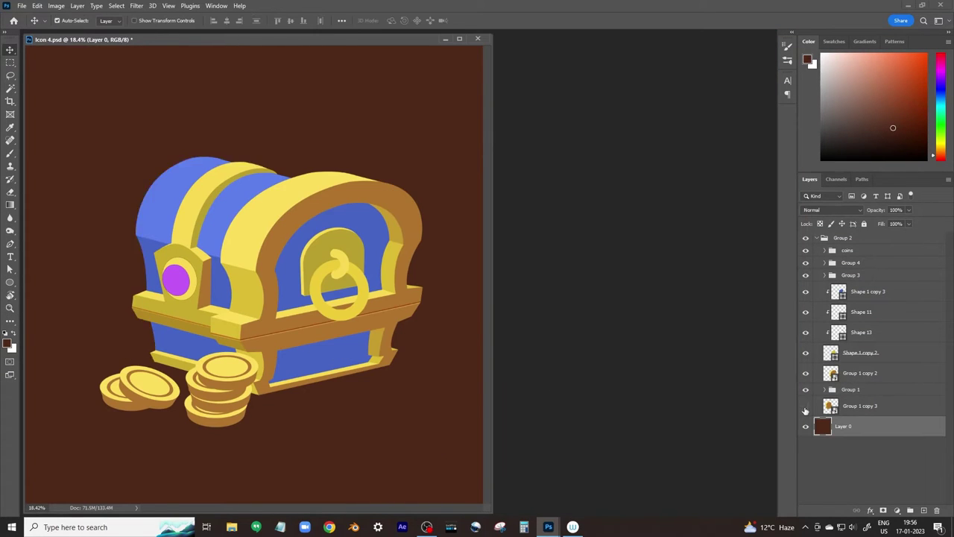
pyautogui.doubleClick(436, 311)
pyautogui.press('z')
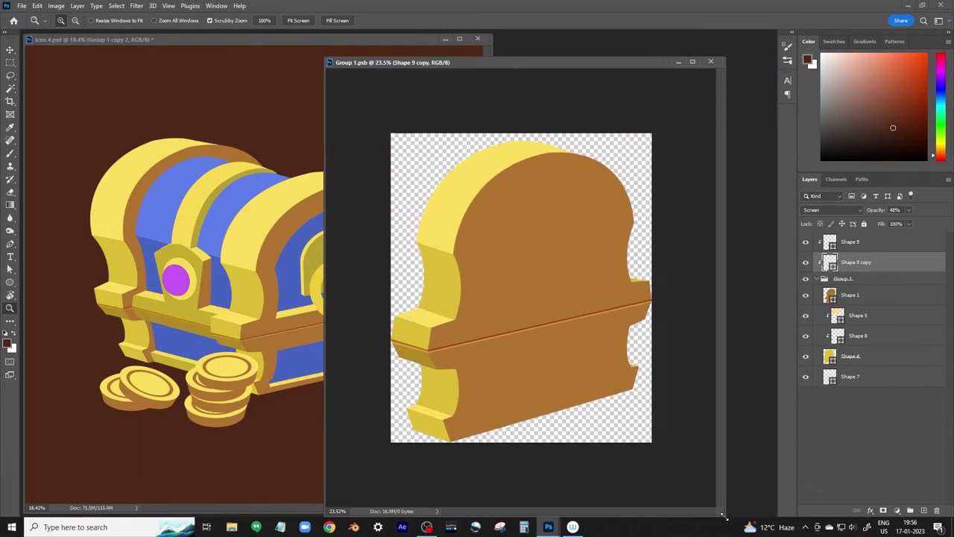
pyautogui.click(814, 299)
pyautogui.hotkey('ctrl', 'shift', 'alt', 'n')
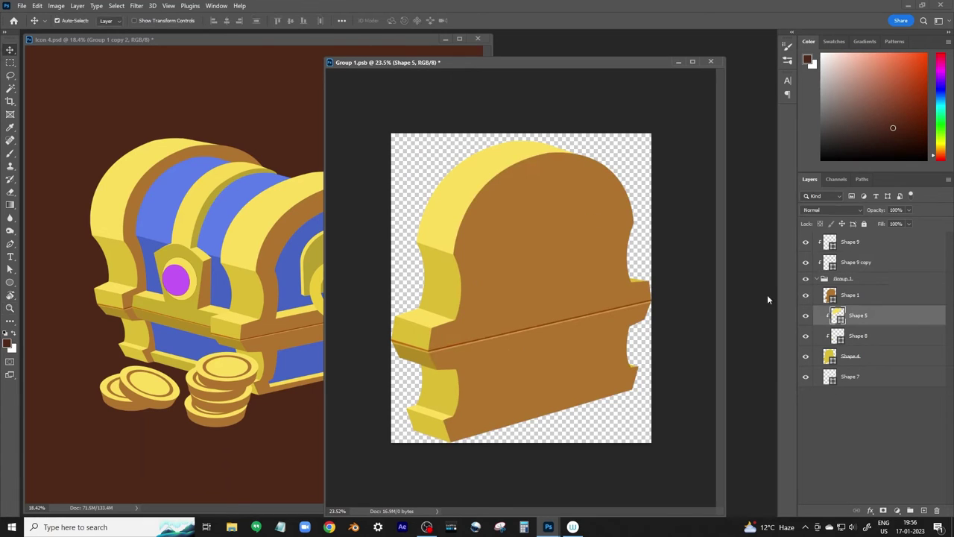
pyautogui.press('v')
pyautogui.press('b')
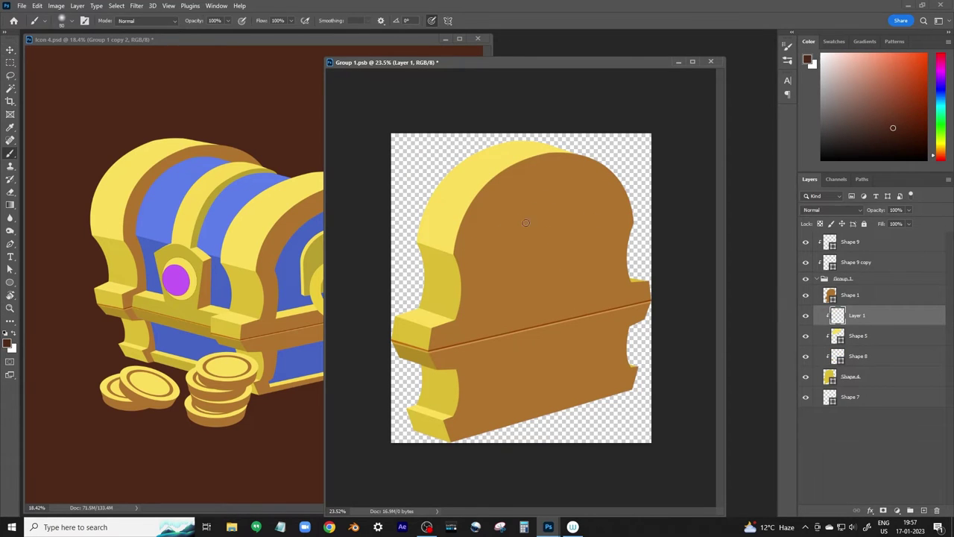
# - Sample the gold face colour, shrink the brush and pick a paler yellow for highlights
pyautogui.doubleClick(829, 377)
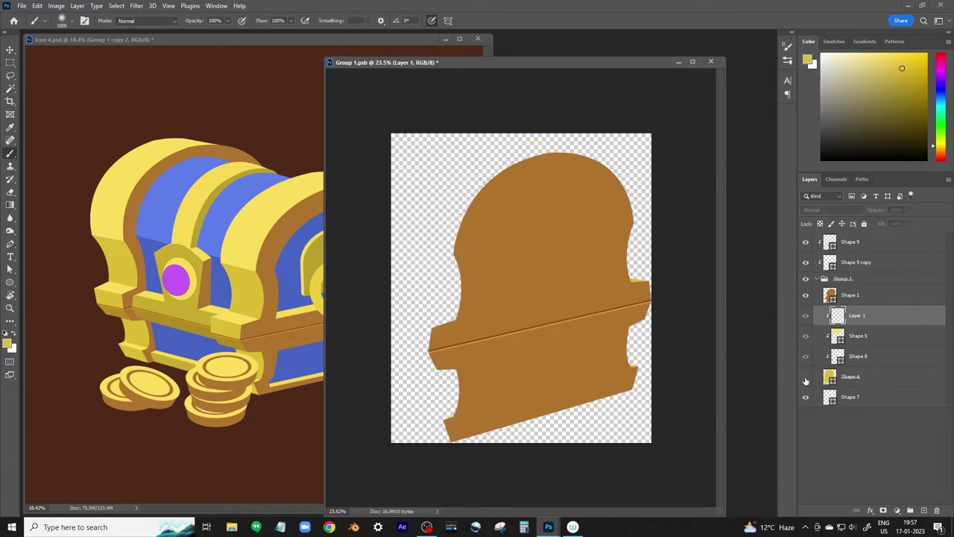
pyautogui.click(879, 263)
pyautogui.click(839, 316)
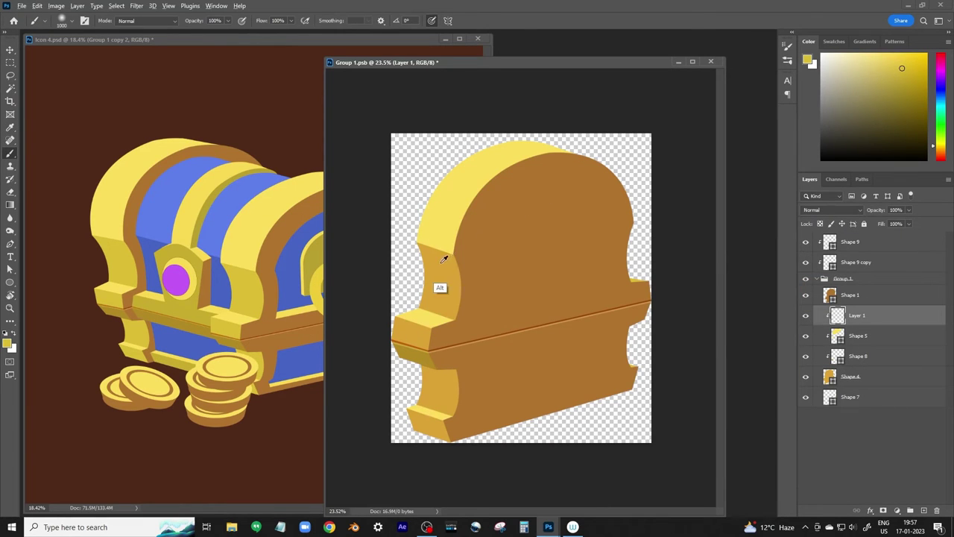
pyautogui.press('[')
pyautogui.press('[')
pyautogui.press('[')
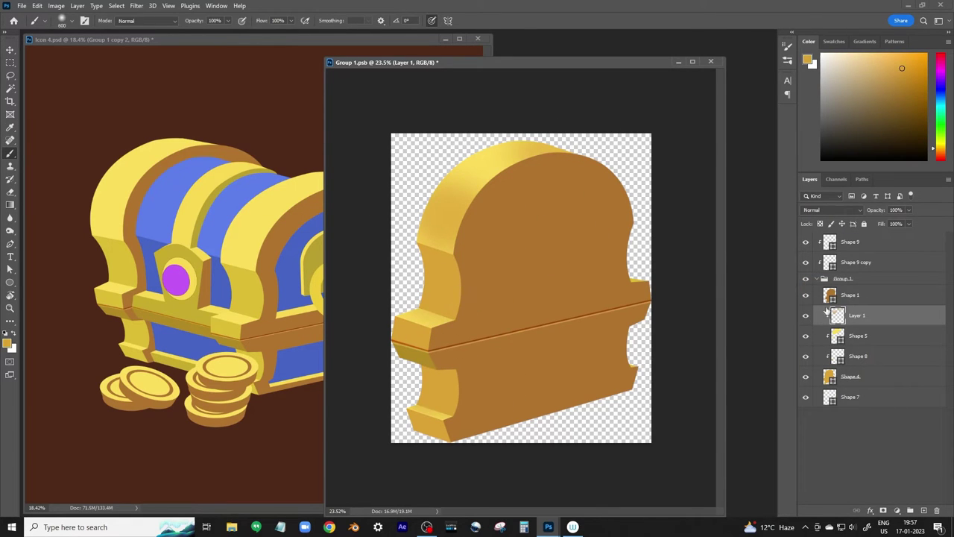
pyautogui.click(940, 151)
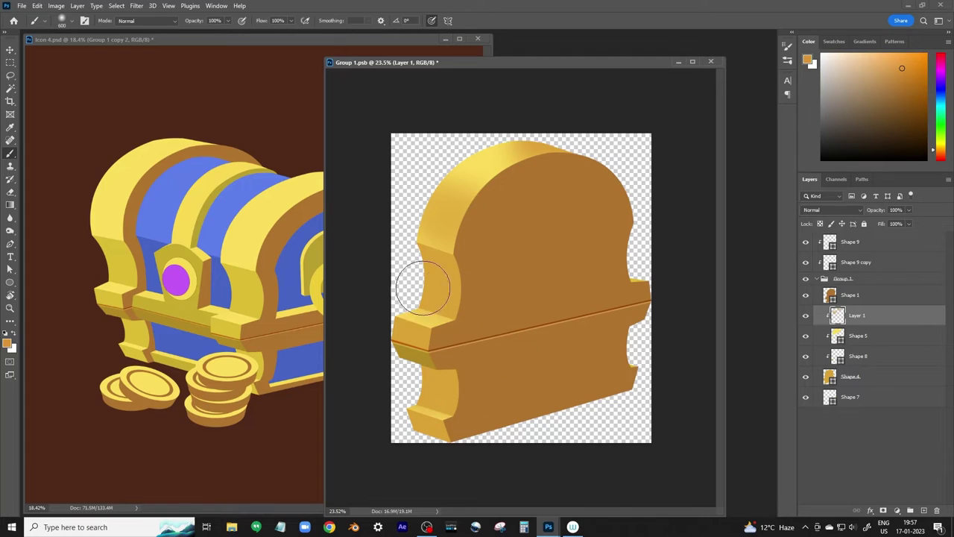
pyautogui.click(941, 147)
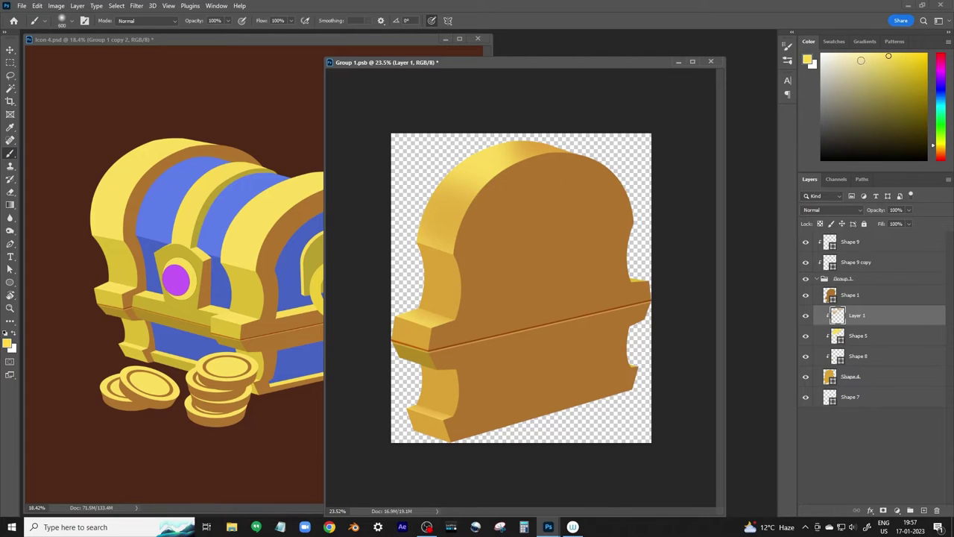
pyautogui.keyDown('alt'); pyautogui.click(449, 212); pyautogui.keyUp('alt')
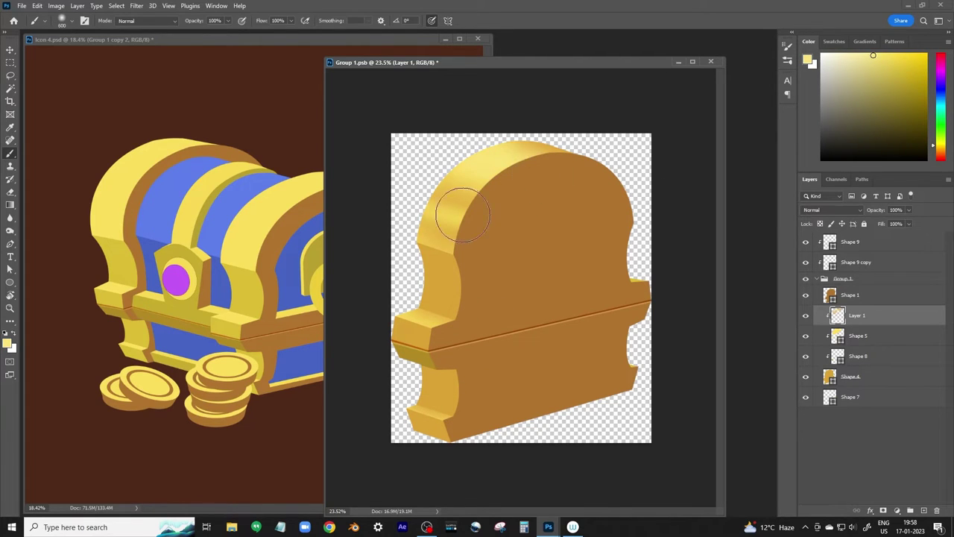
# - Shift the smart object window to uncover the chest and add another clipped paint layer with a larger brush
pyautogui.click(36, 6)
pyautogui.click(110, 159)
pyautogui.moveTo(489, 62); pyautogui.dragTo(572, 58)
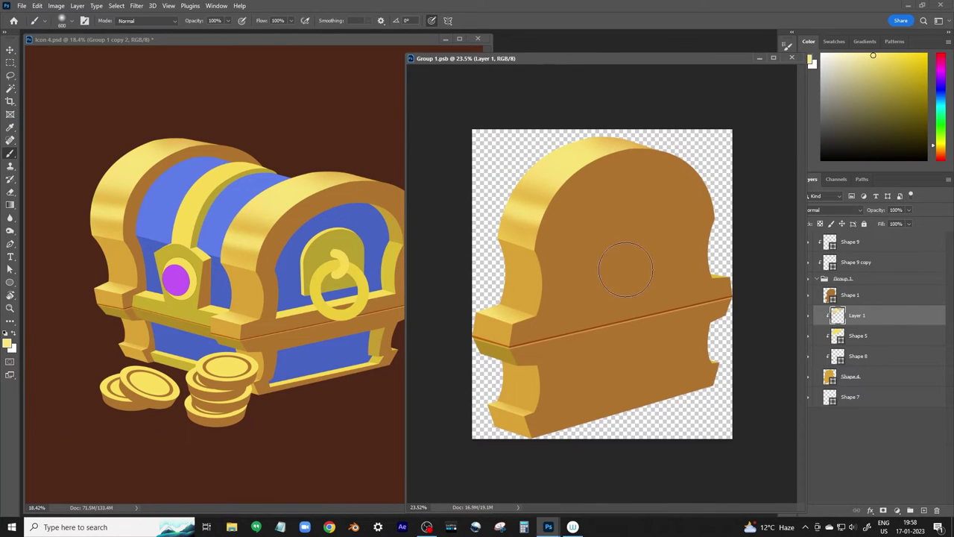
pyautogui.hotkey('alt', ']')
pyautogui.hotkey('ctrl', 'shift', 'alt', 'n')
pyautogui.press(']')
pyautogui.press(']')
pyautogui.press(']')
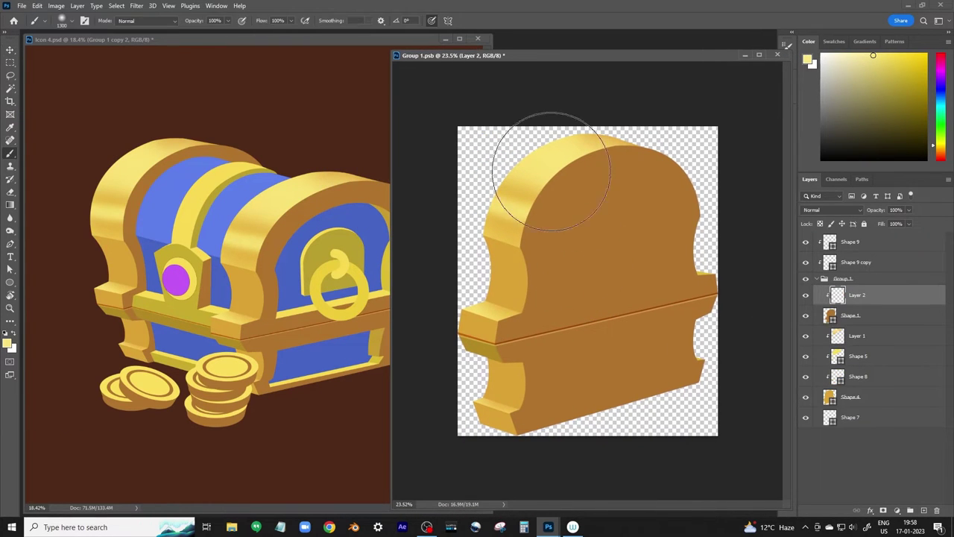
# - Paint orange-brown and darker brown shading over the panel's upper-left and brown faces
pyautogui.doubleClick(830, 315)
pyautogui.moveTo(800, 384); pyautogui.dragTo(800, 389)
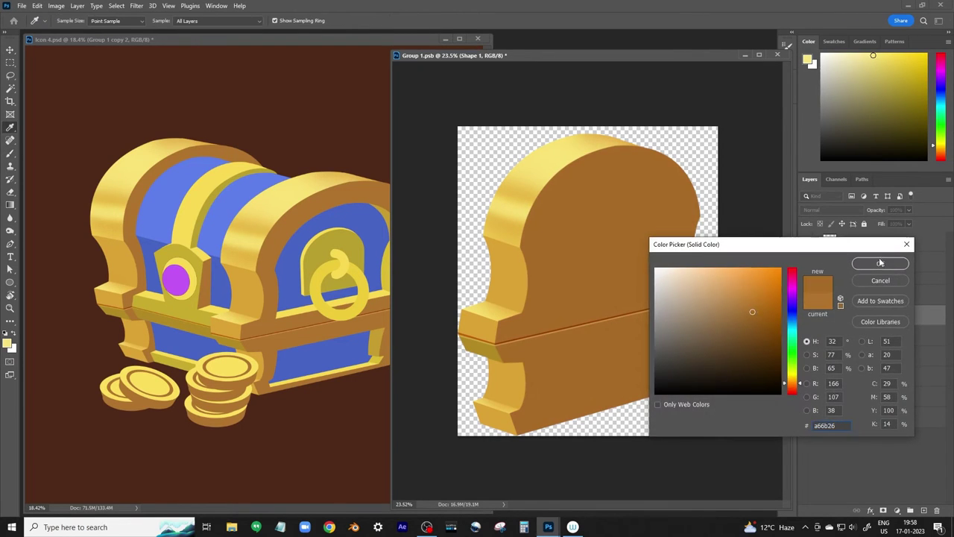
pyautogui.click(880, 280)
pyautogui.keyDown('alt'); pyautogui.click(618, 171); pyautogui.keyUp('alt')
pyautogui.press(']')
pyautogui.press(']')
pyautogui.press(']')
pyautogui.click(535, 193)
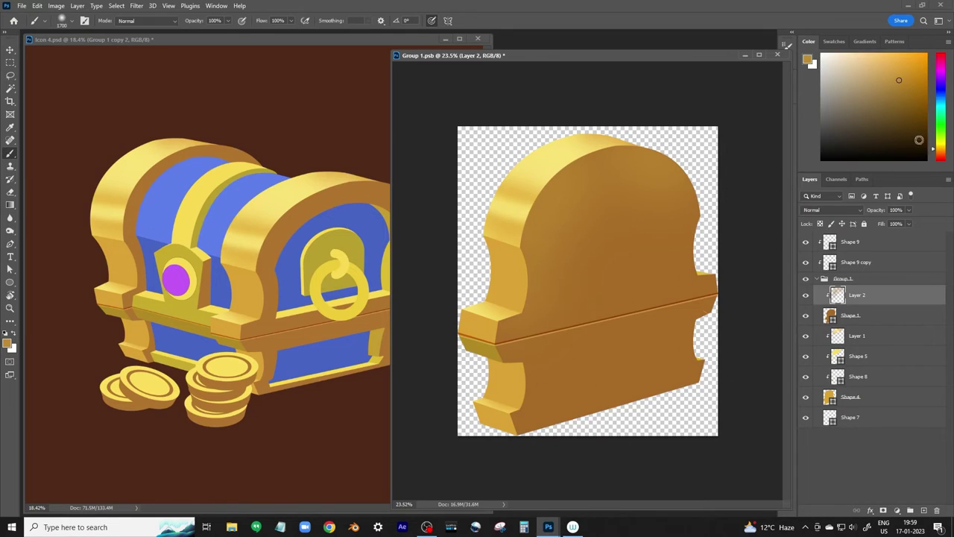
pyautogui.keyDown('alt'); pyautogui.click(592, 325); pyautogui.keyUp('alt')
pyautogui.moveTo(593, 326); pyautogui.dragTo(564, 393)
# - Save the smart object and switch to painting on Layer 1
pyautogui.click(21, 6)
pyautogui.click(30, 111)
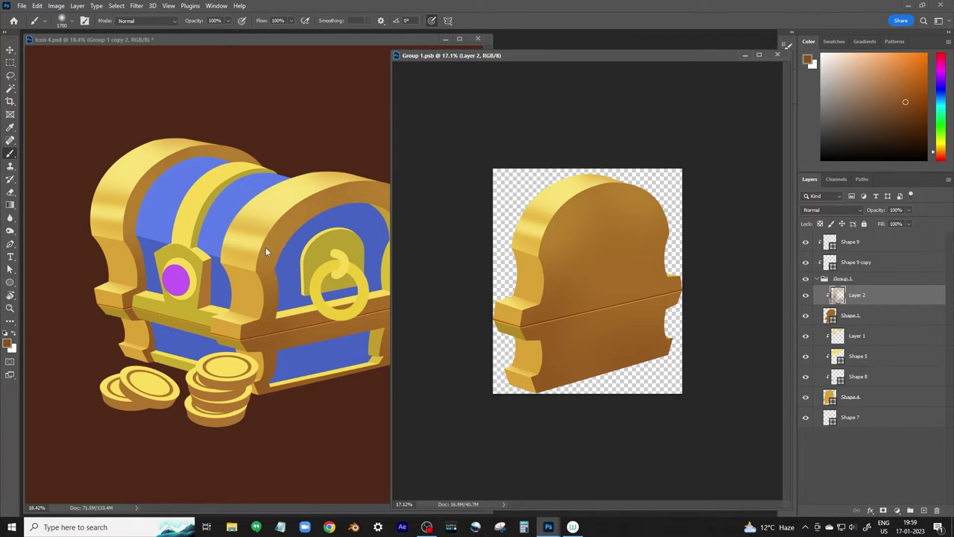
pyautogui.doubleClick(830, 316)
pyautogui.click(868, 270)
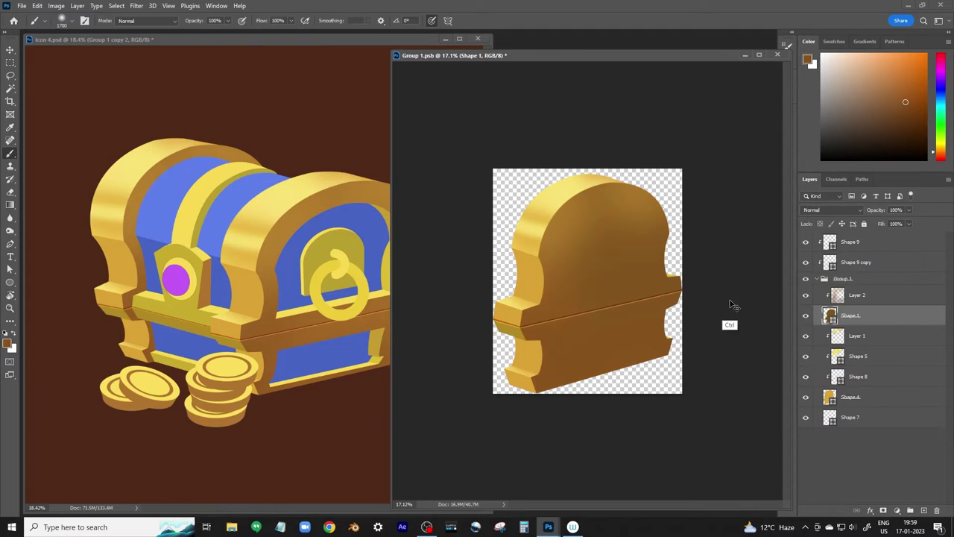
pyautogui.click(805, 337)
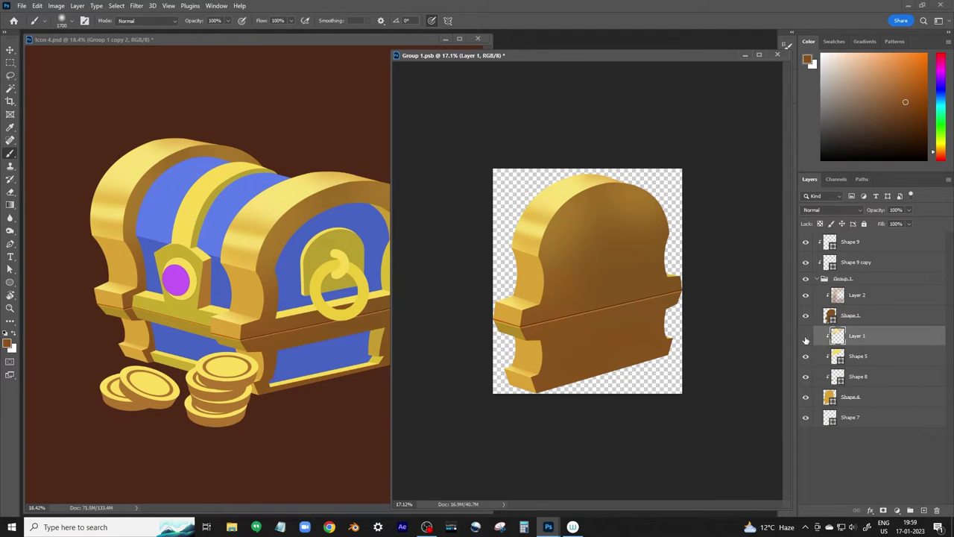
# - Paint light yellow over the panel's upper-left and a bright pale-yellow highlight along its top edge
pyautogui.keyDown('alt'); pyautogui.click(553, 203); pyautogui.keyUp('alt')
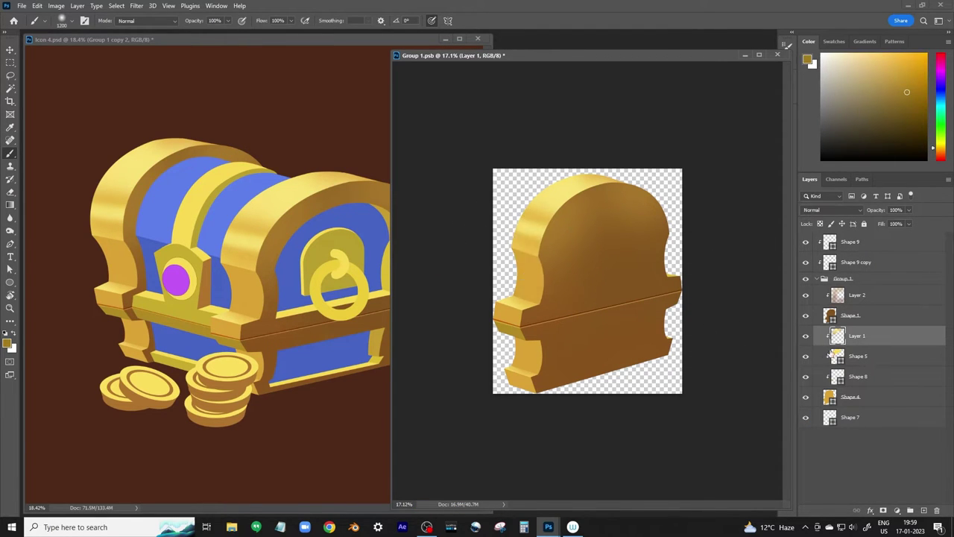
pyautogui.moveTo(536, 223); pyautogui.dragTo(593, 205)
pyautogui.press('[')
pyautogui.press('[')
pyautogui.press('[')
pyautogui.press('[')
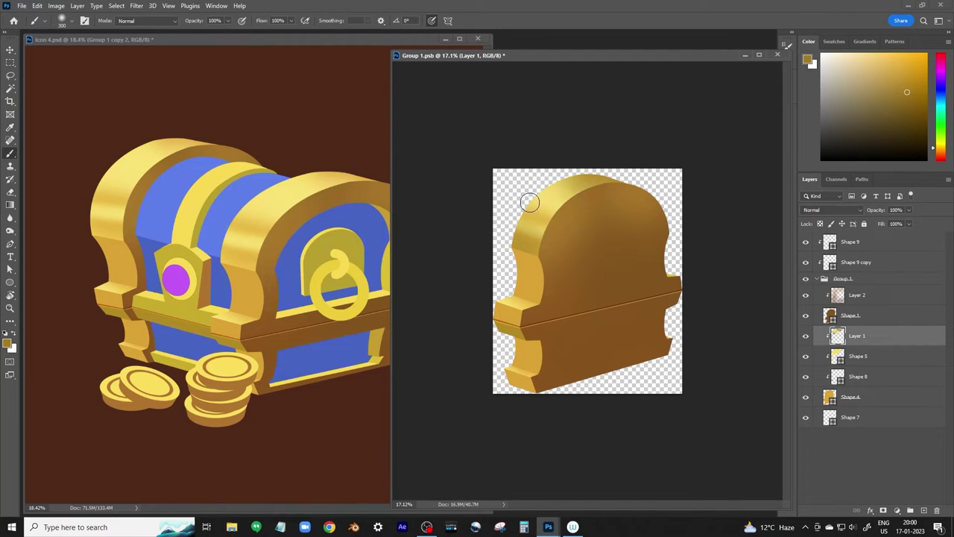
pyautogui.keyDown('alt'); pyautogui.click(561, 200); pyautogui.keyUp('alt')
pyautogui.click(879, 57)
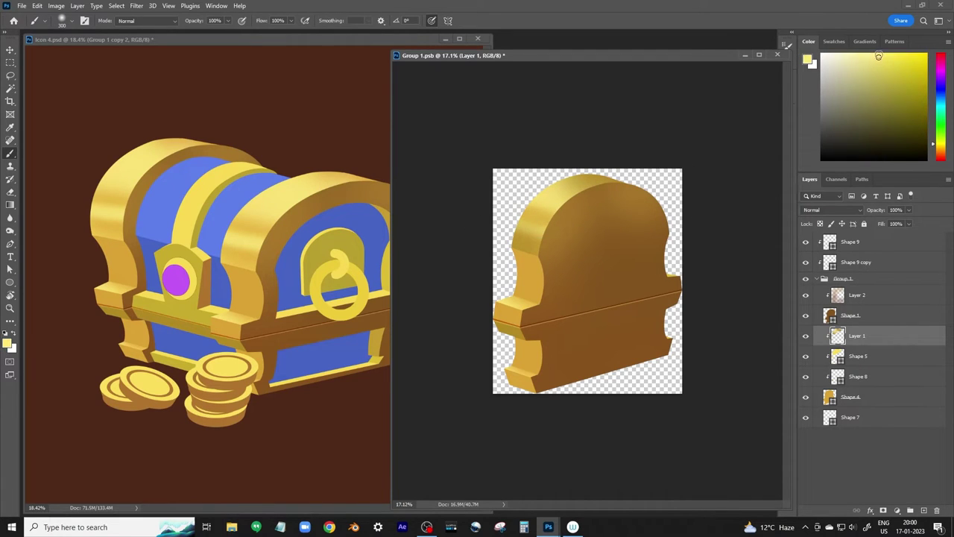
pyautogui.moveTo(556, 195); pyautogui.dragTo(596, 186)
pyautogui.press(']')
pyautogui.press(']')
pyautogui.press(']')
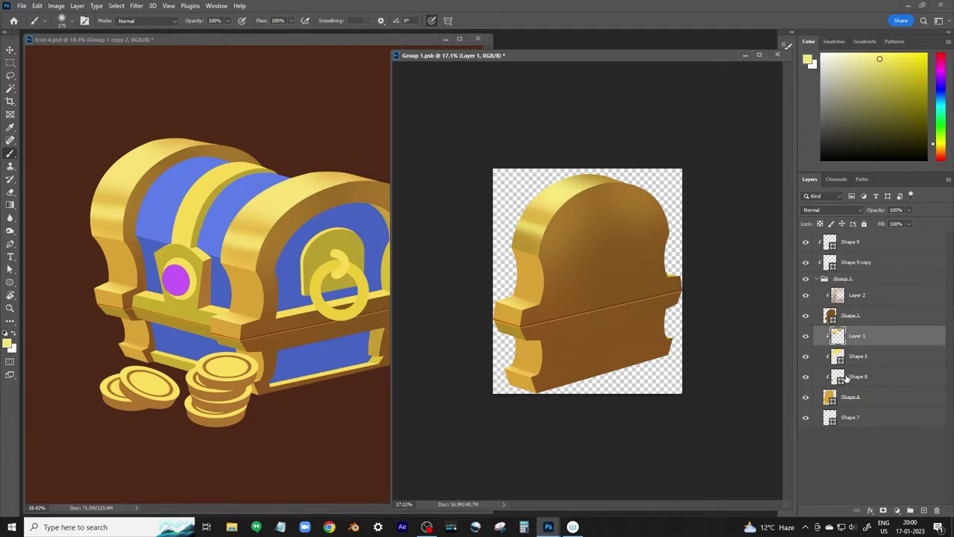
# - On a new clipped Layer 3, shade the lower-left front brown and lighten its notch with light yellow
pyautogui.click(845, 376)
pyautogui.keyDown('ctrl'); pyautogui.click(910, 510); pyautogui.keyUp('ctrl')
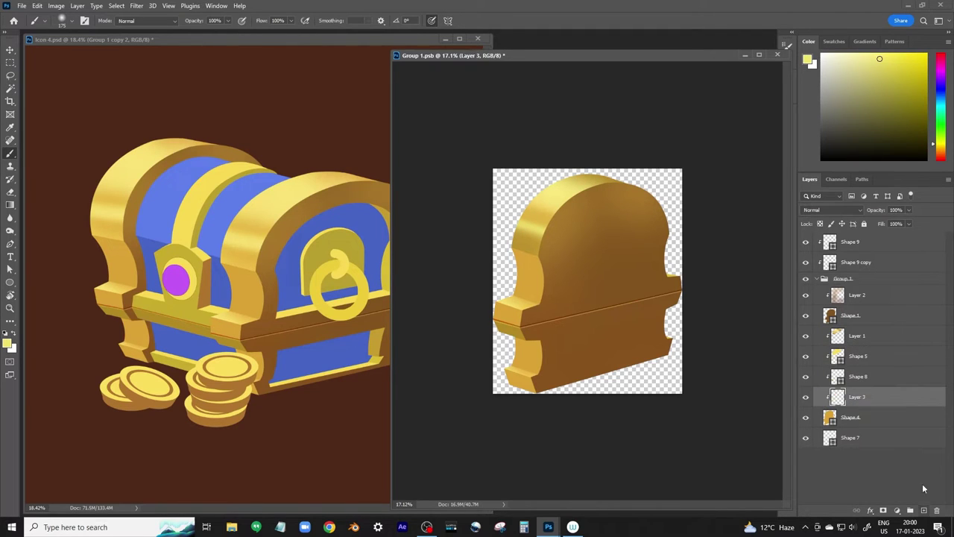
pyautogui.keyDown('alt'); pyautogui.click(547, 275); pyautogui.keyUp('alt')
pyautogui.press('[')
pyautogui.moveTo(521, 328); pyautogui.dragTo(574, 351)
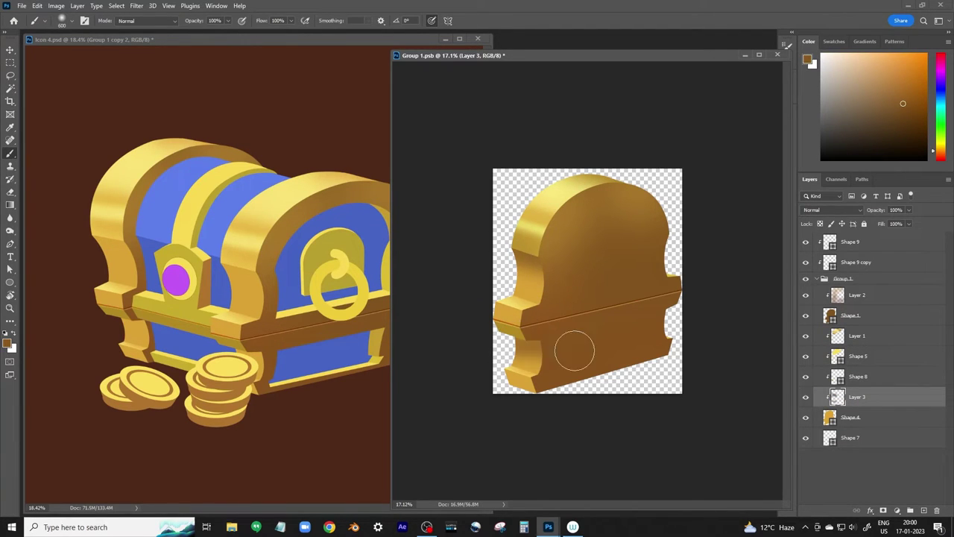
pyautogui.press('[')
pyautogui.press('[')
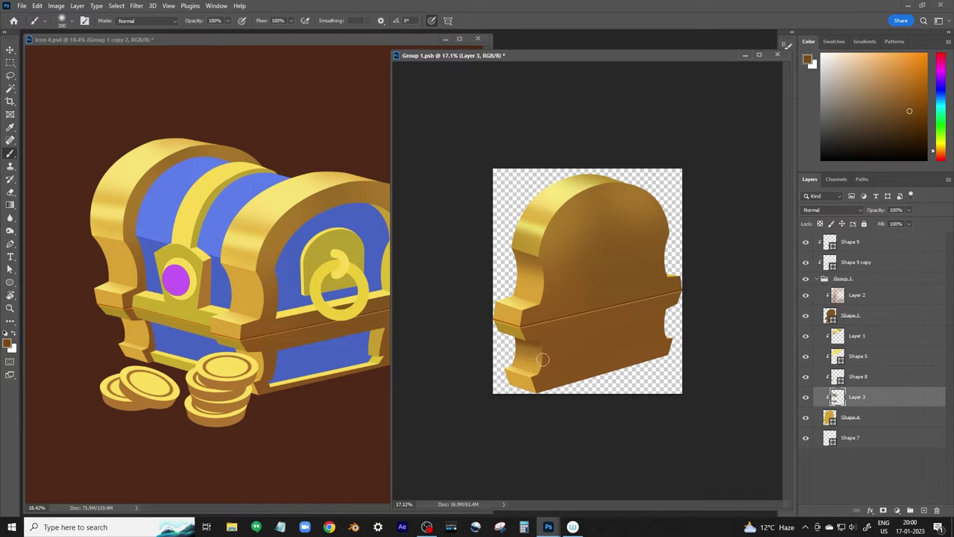
pyautogui.keyDown('alt'); pyautogui.click(518, 362); pyautogui.keyUp('alt')
pyautogui.press('[')
pyautogui.press('[')
pyautogui.press('[')
pyautogui.moveTo(521, 361); pyautogui.dragTo(559, 371)
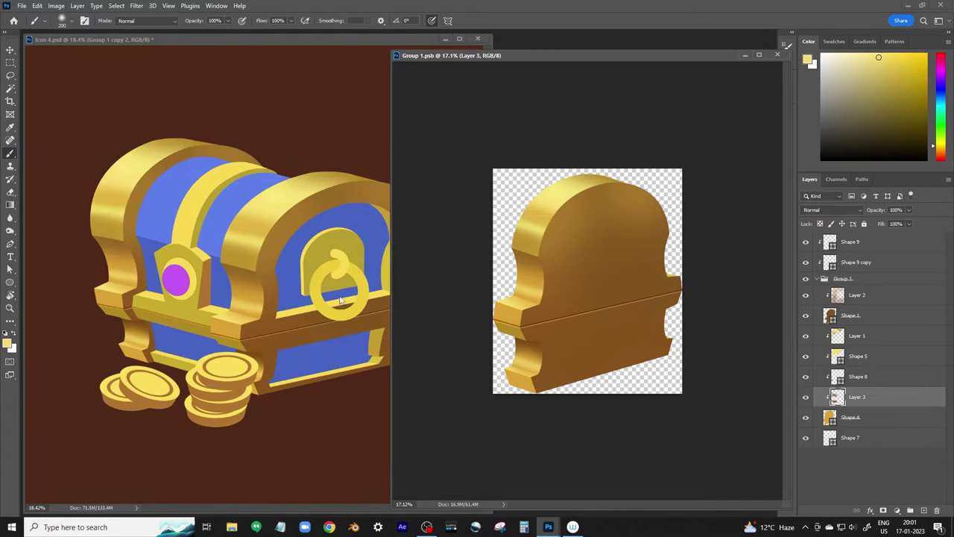
# - Duplicate the Shape 1 layer and open the copy's fill colour
pyautogui.click(849, 315)
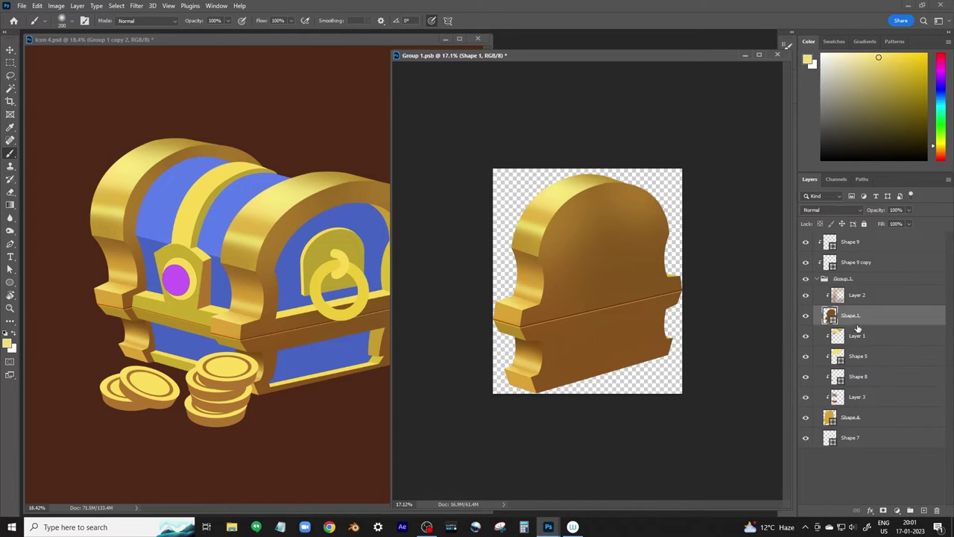
pyautogui.hotkey('ctrl', 'j')
pyautogui.doubleClick(830, 335)
# - Recolour the Shape 1 copy yellow and draw thin Pen edge lines along the panel's left edge and ledge
pyautogui.press('Return')
pyautogui.press('v')
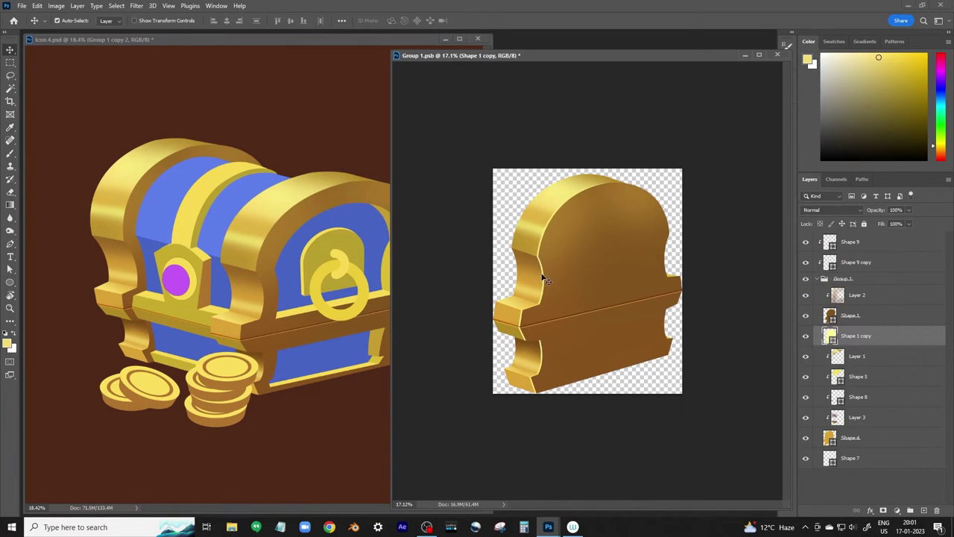
pyautogui.scroll(5, 545, 271)
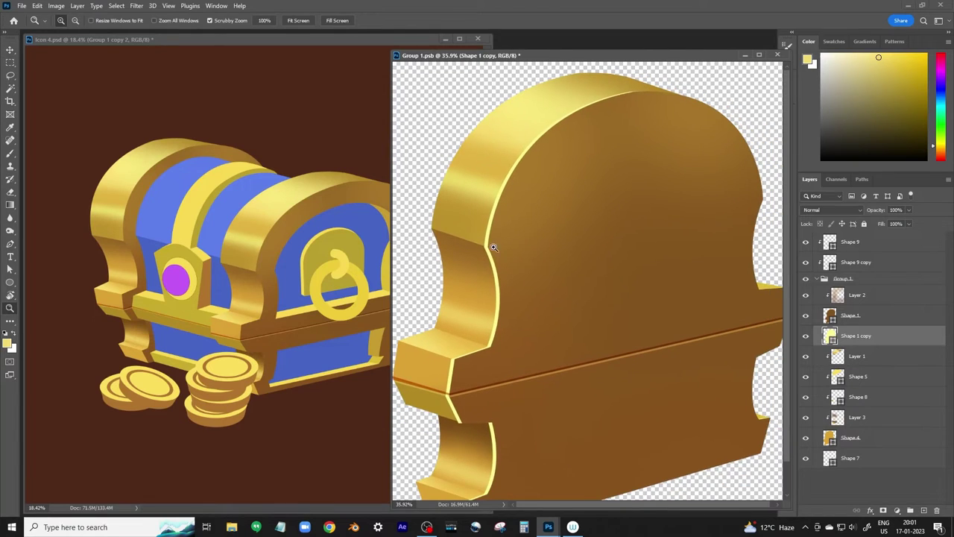
pyautogui.press('p')
pyautogui.click(485, 245)
pyautogui.press('Return')
pyautogui.click(451, 361)
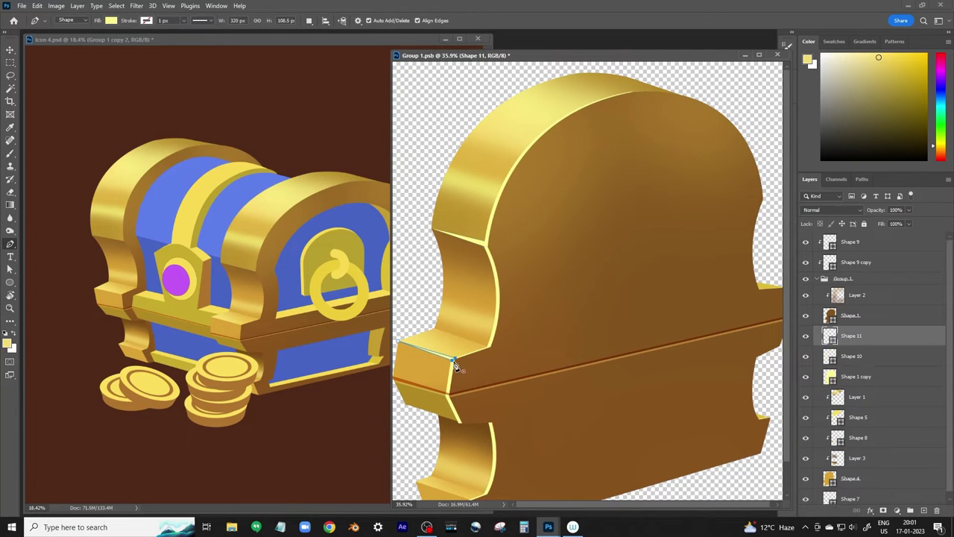
pyautogui.press('Return')
pyautogui.scroll(-2, 457, 364)
pyautogui.click(471, 467)
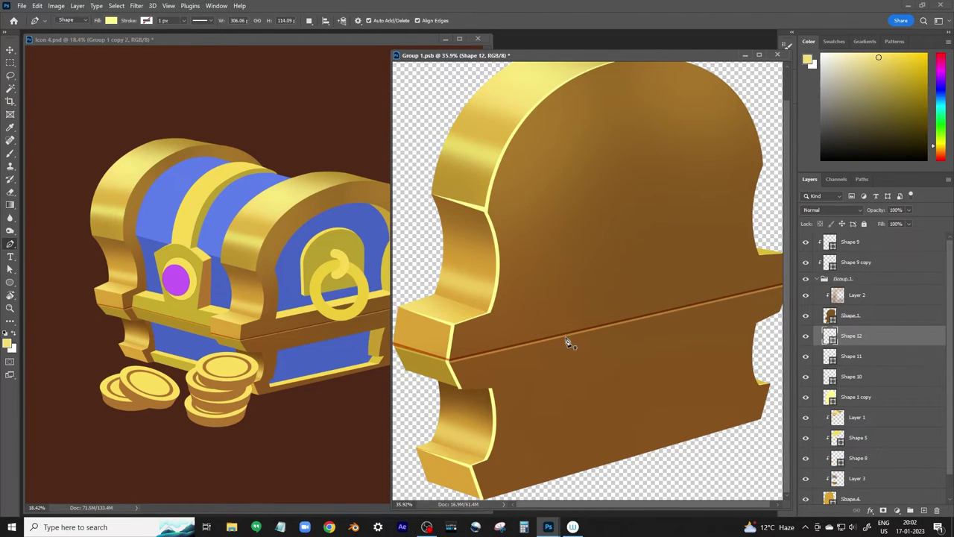
# - Set the edge lines' colour, merge them into Shape 12 with Ctrl+E, and add Layer 4
pyautogui.press('z')
pyautogui.moveTo(566, 343); pyautogui.dragTo(555, 329)
pyautogui.doubleClick(830, 335)
pyautogui.press('Escape')
pyautogui.keyDown('shift'); pyautogui.click(857, 396); pyautogui.keyUp('shift')
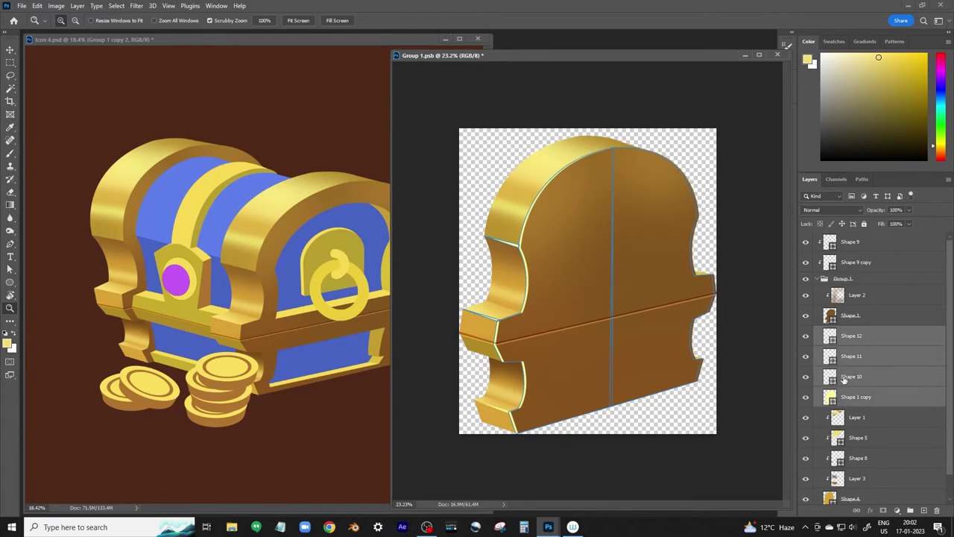
pyautogui.hotkey('ctrl', 'e')
pyautogui.click(924, 509)
# - Sample orange-brown paint colours from the panel and re-show Layer 1's shading
pyautogui.press('b')
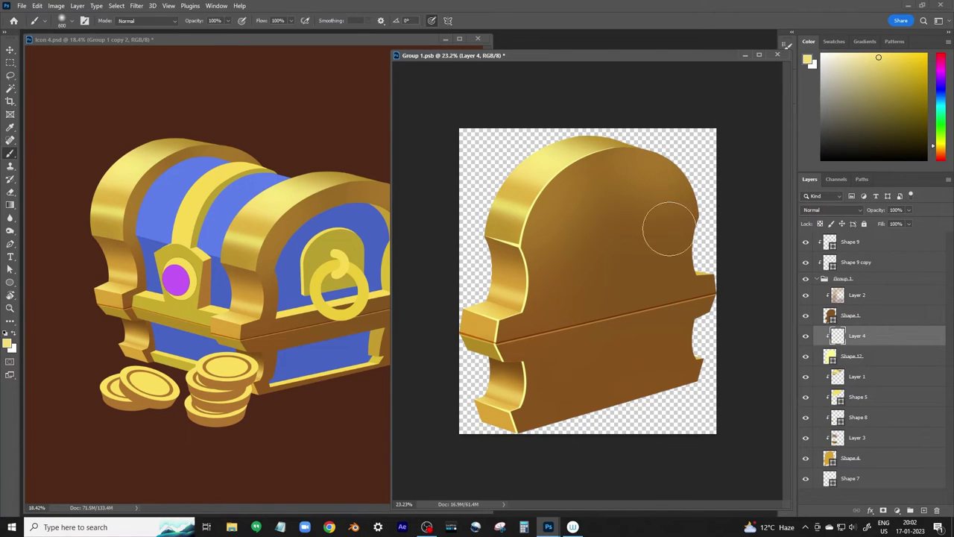
pyautogui.keyDown('alt'); pyautogui.click(521, 286); pyautogui.keyUp('alt')
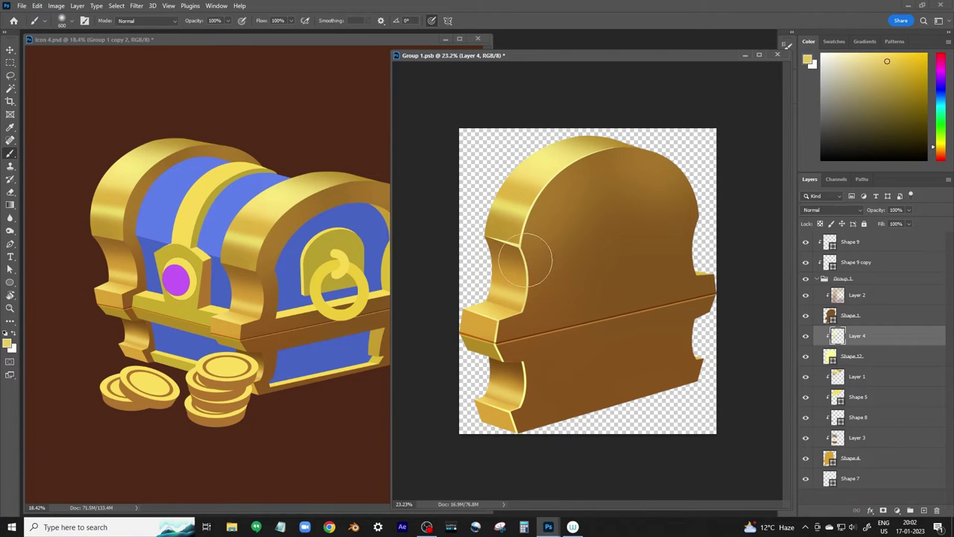
pyautogui.keyDown('alt'); pyautogui.click(511, 391); pyautogui.keyUp('alt')
pyautogui.keyDown('alt'); pyautogui.click(502, 420); pyautogui.keyUp('alt')
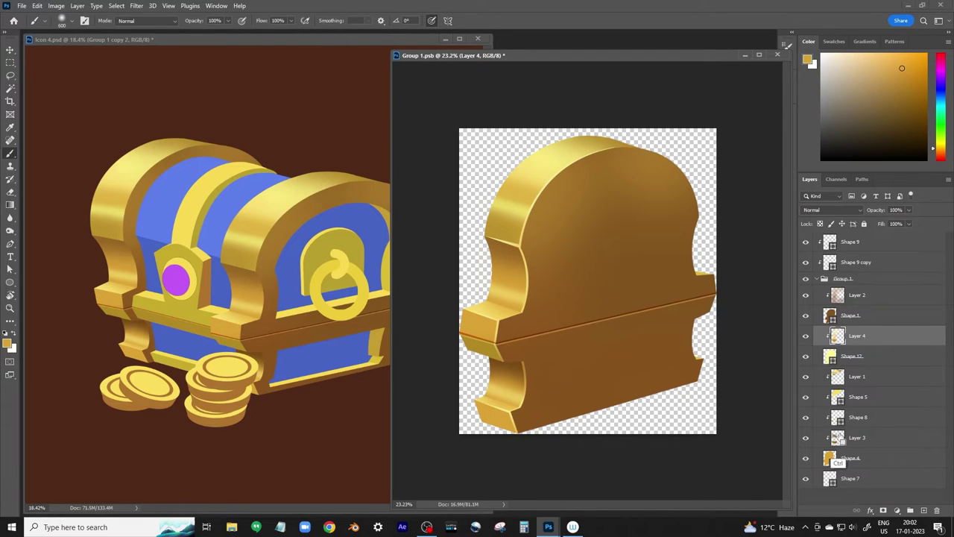
pyautogui.click(857, 376)
pyautogui.click(805, 377)
# - Sample lighter and darker oranges while switching between Layer 3 and Layer 1
pyautogui.keyDown('alt'); pyautogui.click(510, 277); pyautogui.keyUp('alt')
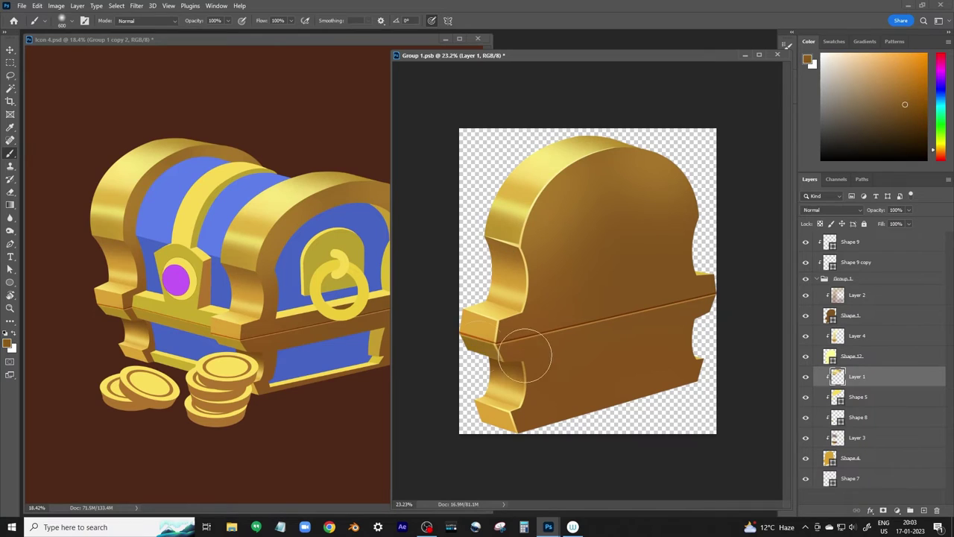
pyautogui.keyDown('ctrl'); pyautogui.click(469, 398); pyautogui.keyUp('ctrl')
pyautogui.keyDown('alt'); pyautogui.click(485, 410); pyautogui.keyUp('alt')
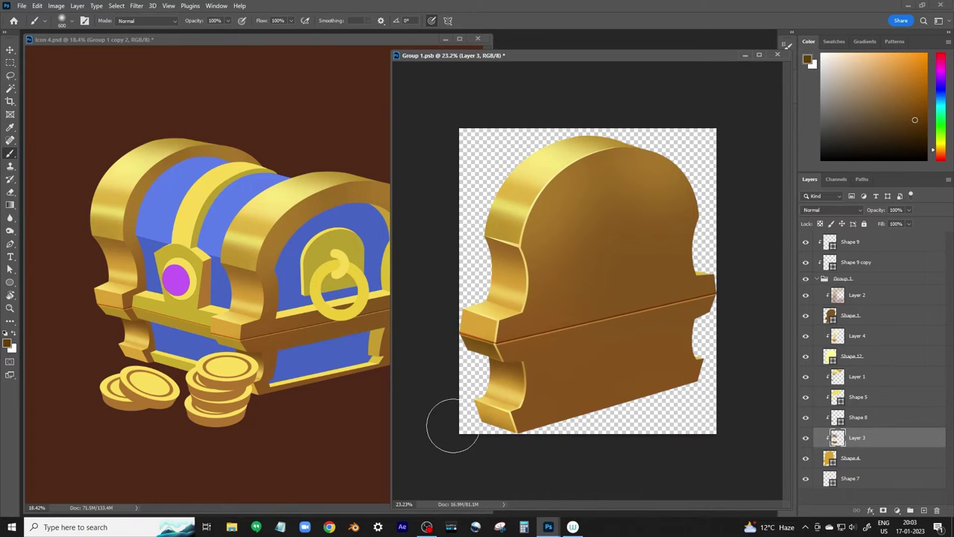
pyautogui.keyDown('alt'); pyautogui.click(484, 347); pyautogui.keyUp('alt')
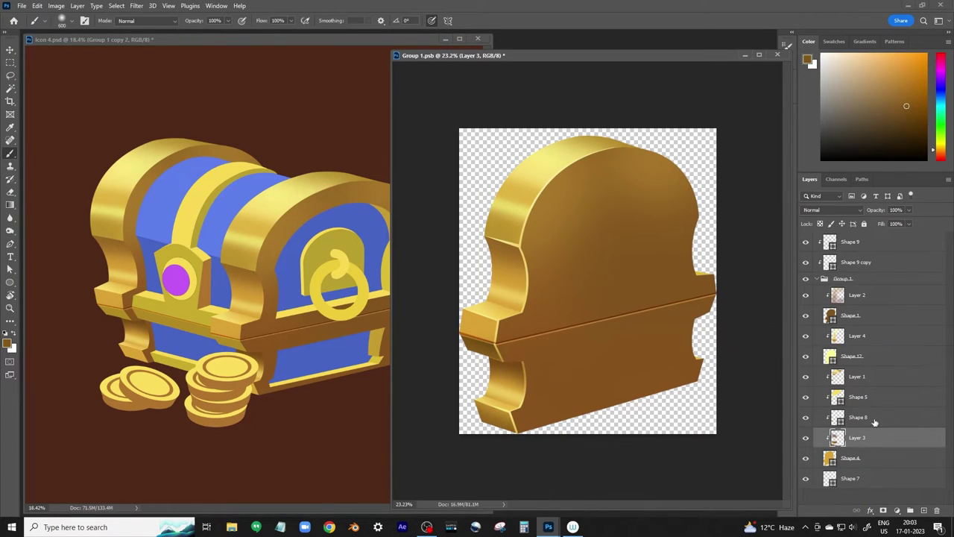
pyautogui.click(857, 376)
pyautogui.keyDown('ctrl'); pyautogui.click(837, 376); pyautogui.keyUp('ctrl')
pyautogui.moveTo(886, 171); pyautogui.dragTo(886, 182)
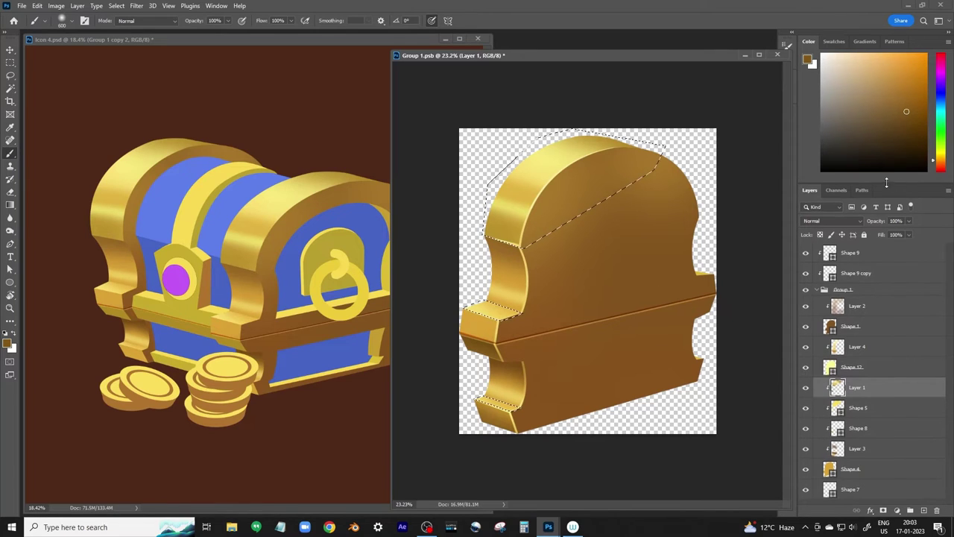
# - Paint soft yellow and light-yellow strokes brightening the panel's top-left curve
pyautogui.moveTo(940, 160); pyautogui.dragTo(941, 150)
pyautogui.hotkey('ctrl', 'h')
pyautogui.click(904, 64)
pyautogui.moveTo(514, 224); pyautogui.dragTo(547, 193)
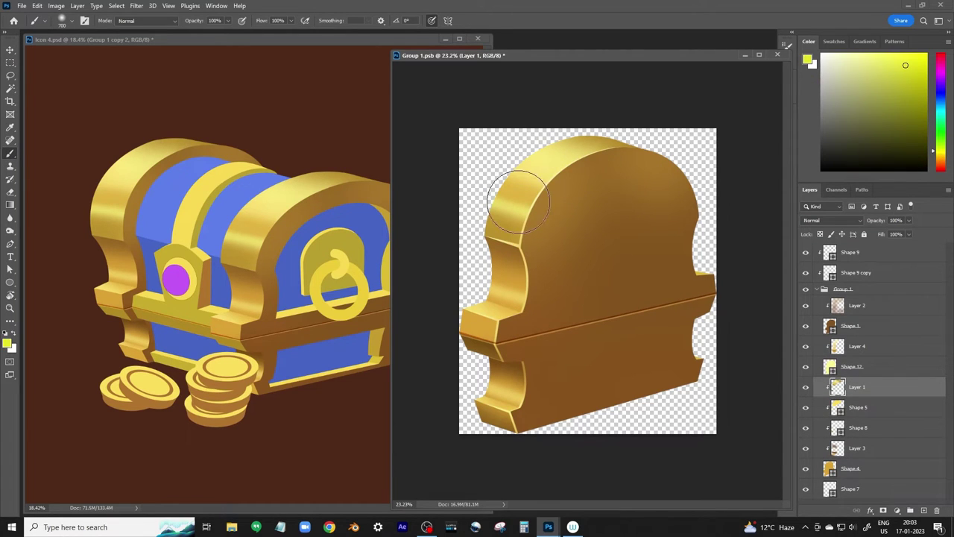
pyautogui.keyDown('alt'); pyautogui.click(509, 197); pyautogui.keyUp('alt')
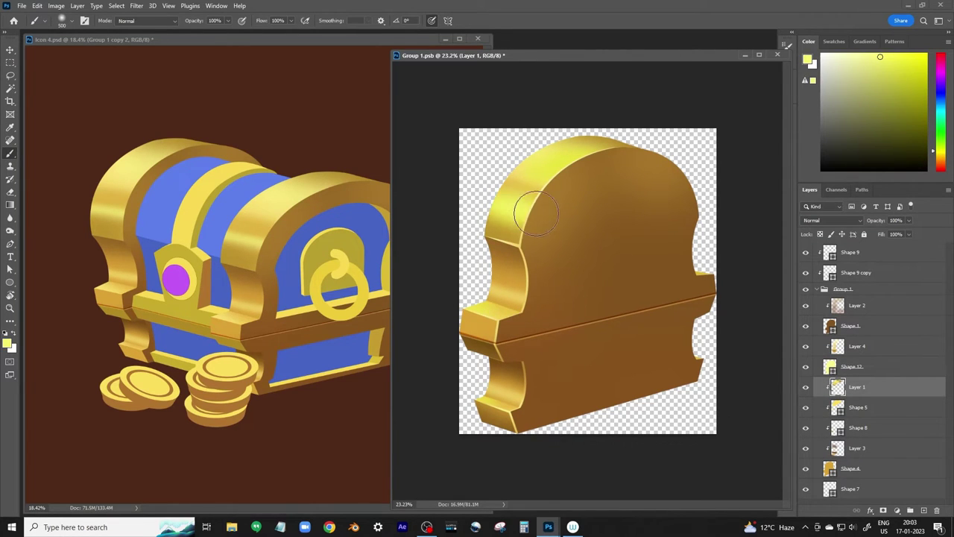
pyautogui.moveTo(514, 223); pyautogui.dragTo(574, 149)
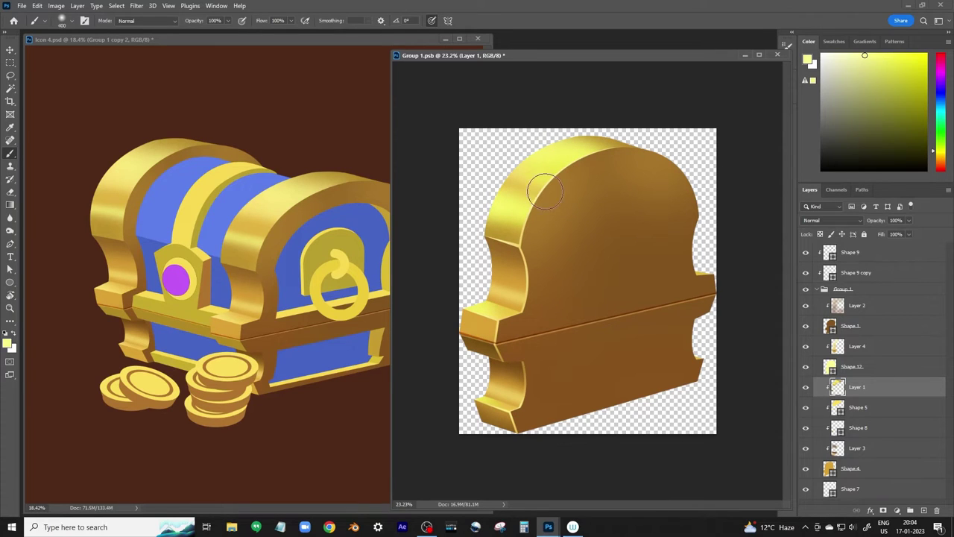
# - Save Group 1.psb and close it to return to Icon 4.psd
pyautogui.hotkey('ctrl', 's')
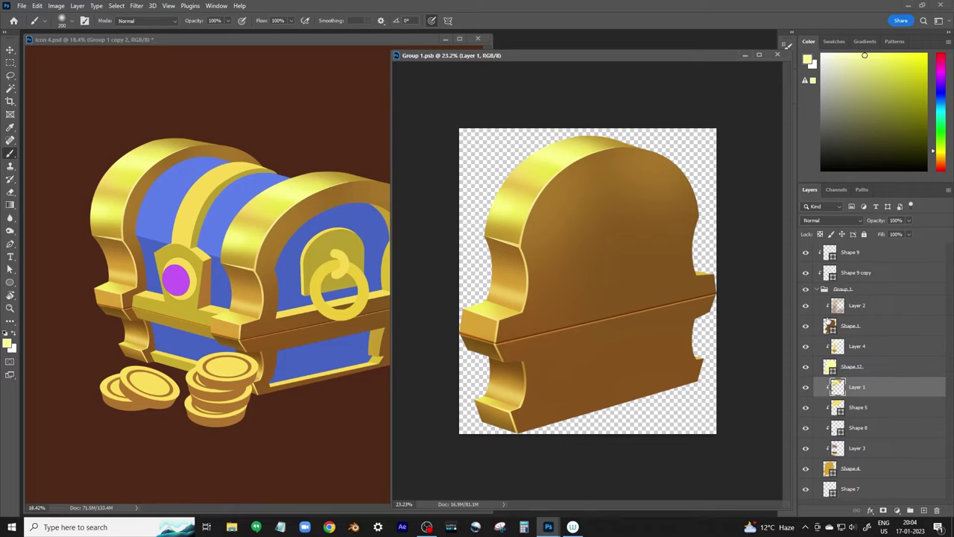
pyautogui.click(822, 288)
pyautogui.hotkey('ctrl', 's')
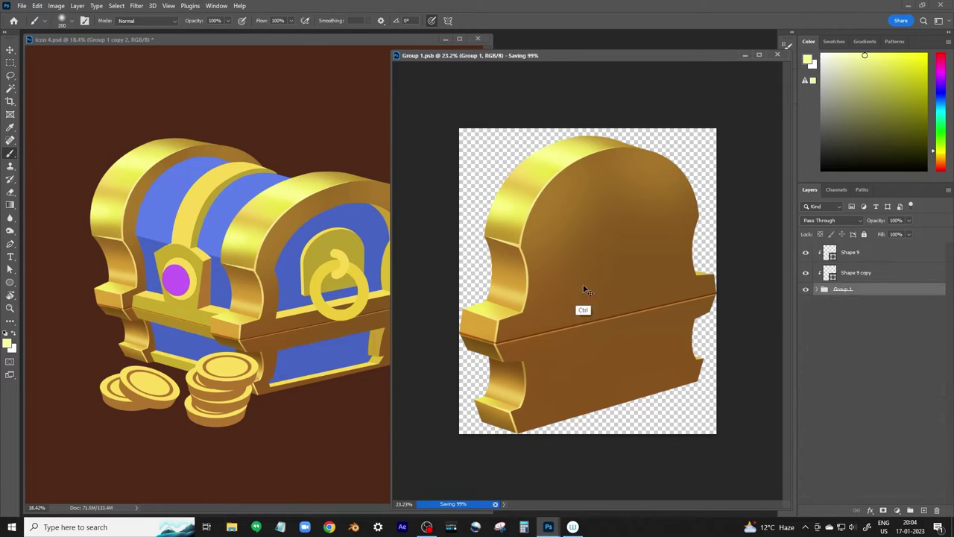
pyautogui.hotkey('ctrl', 'w')
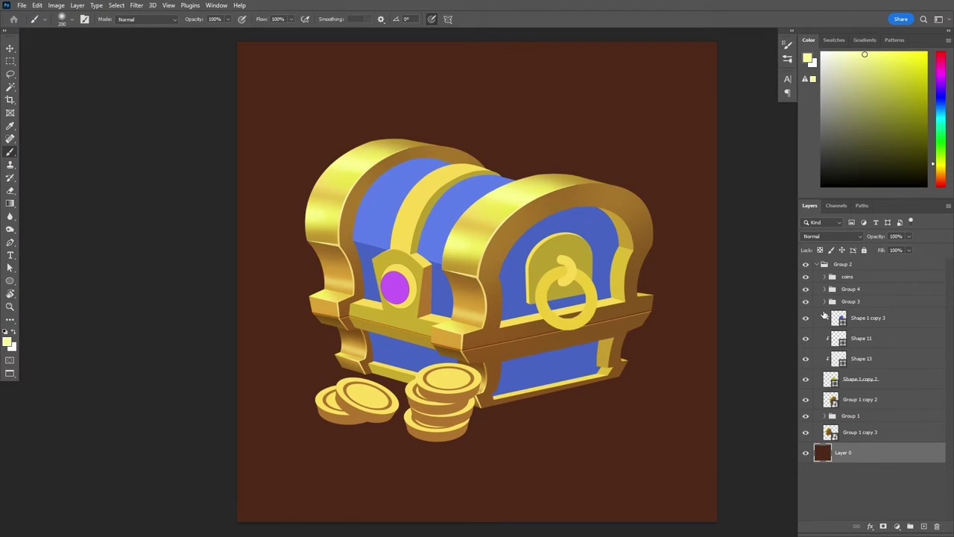
# - On a new clipped layer above Shape 8, paint a lighter blue highlight across the lid panel
pyautogui.press('v')
pyautogui.click(439, 230)
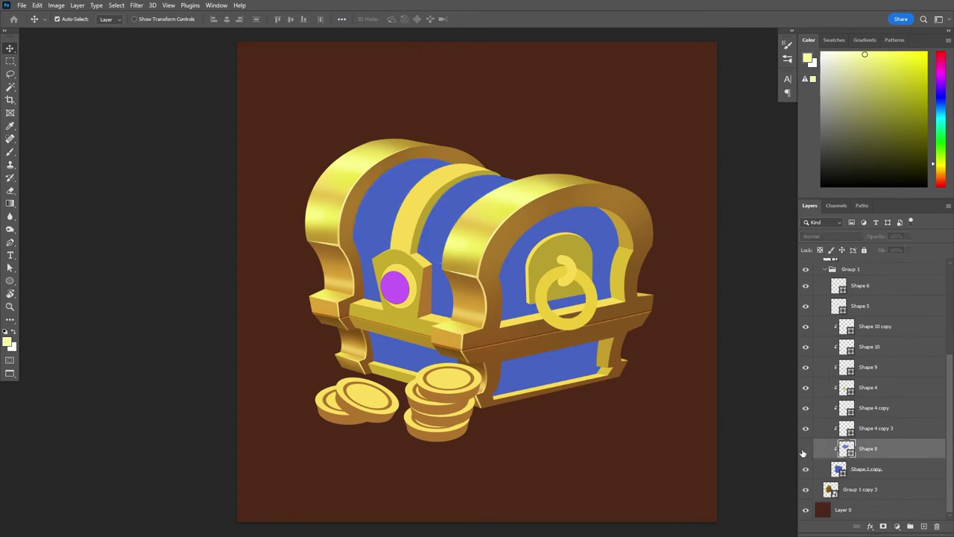
pyautogui.click(924, 526)
pyautogui.press('b')
pyautogui.keyDown('alt'); pyautogui.click(462, 240); pyautogui.keyUp('alt')
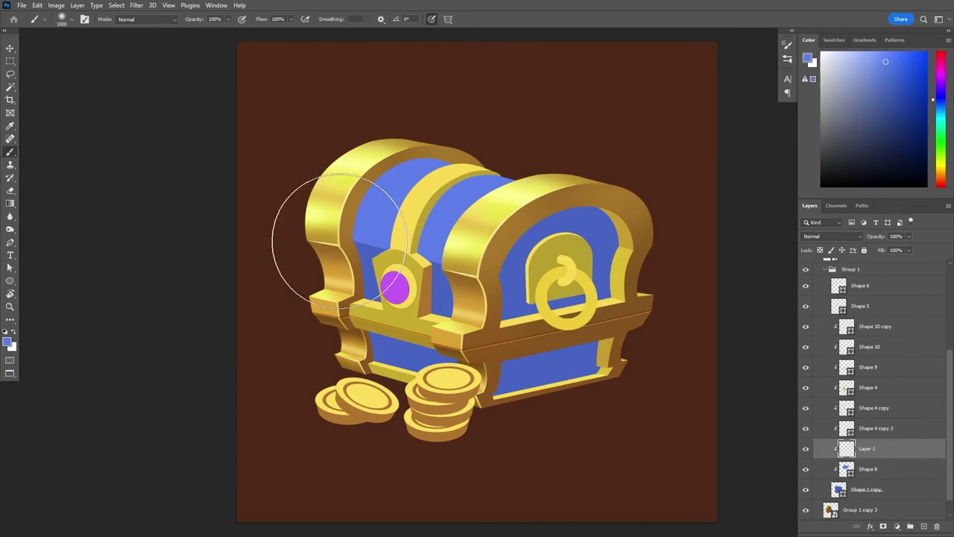
pyautogui.press('[')
pyautogui.press('[')
pyautogui.press('[')
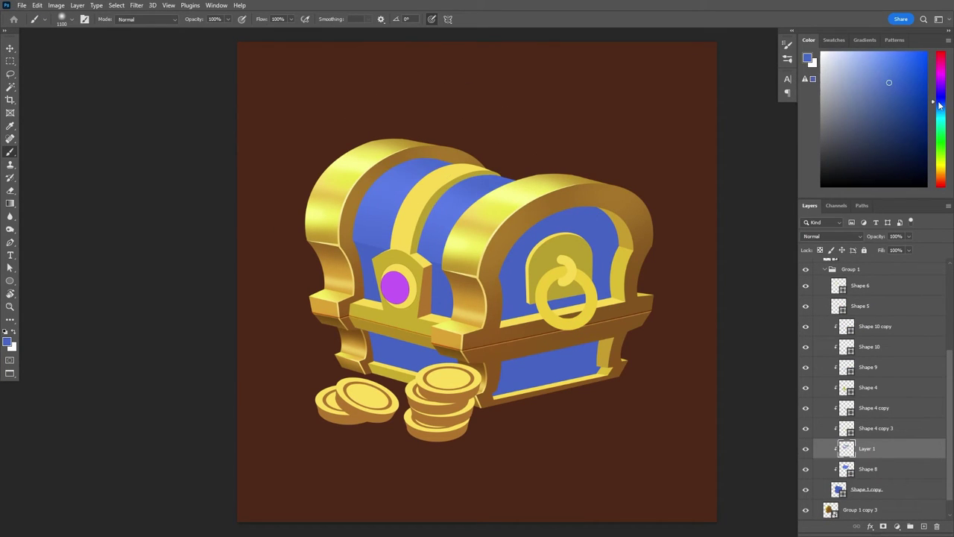
pyautogui.press('[')
pyautogui.moveTo(385, 205); pyautogui.dragTo(422, 203)
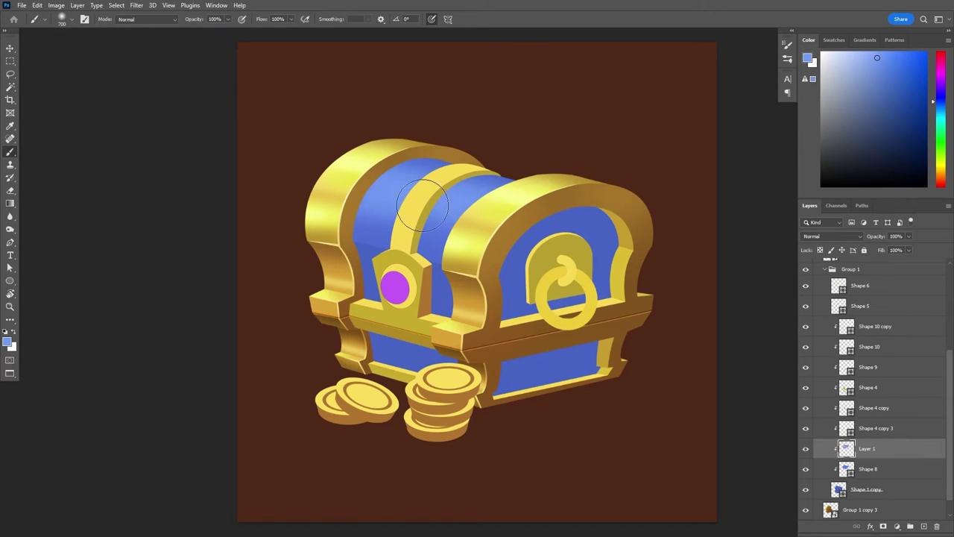
# - Add a layer above the blue front panel and paint shading across its lower part
pyautogui.press('ctrl')
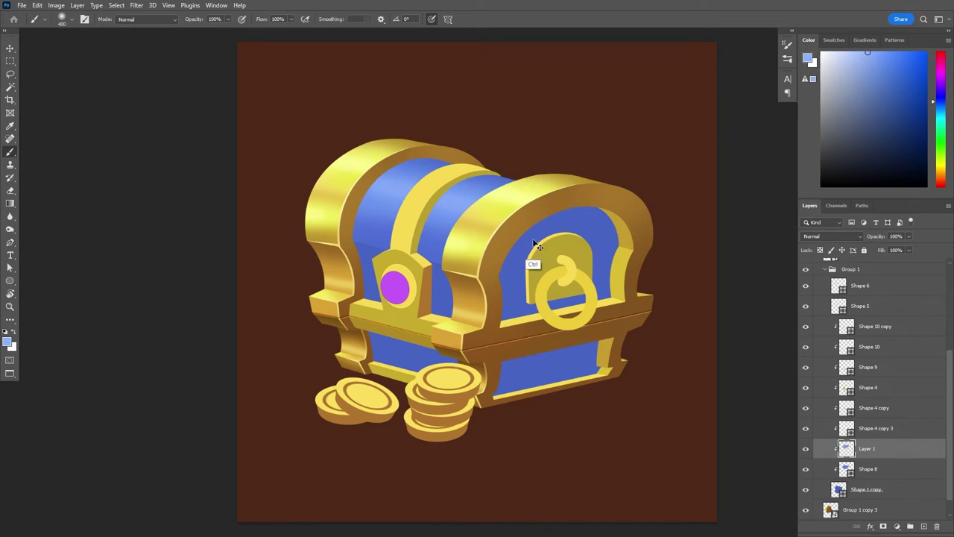
pyautogui.keyDown('ctrl'); pyautogui.click(909, 526); pyautogui.keyUp('ctrl')
pyautogui.keyDown('alt'); pyautogui.click(423, 228); pyautogui.keyUp('alt')
pyautogui.press('[')
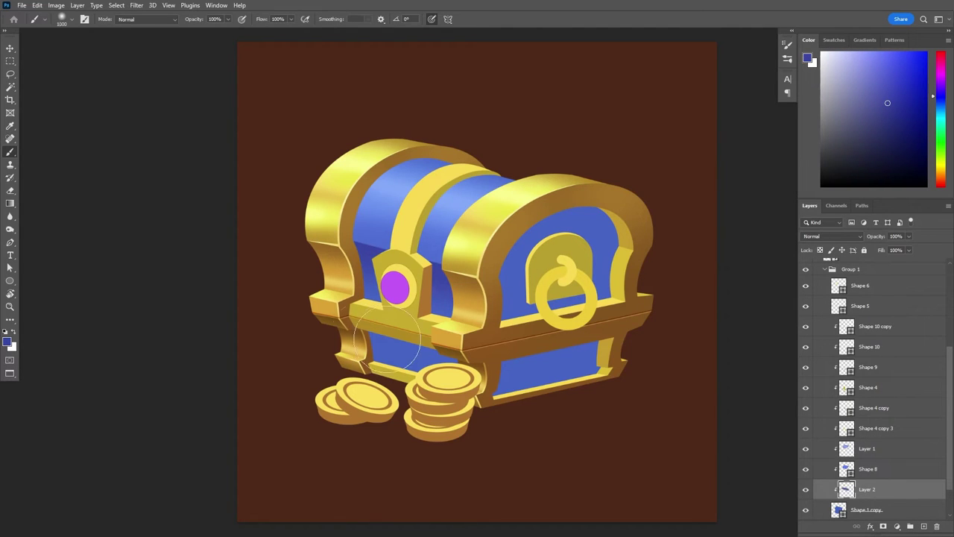
pyautogui.moveTo(373, 339); pyautogui.dragTo(447, 347)
pyautogui.keyDown('alt'); pyautogui.click(443, 350); pyautogui.keyUp('alt')
pyautogui.keyDown('alt'); pyautogui.click(557, 351); pyautogui.keyUp('alt')
pyautogui.scroll(-2, 827, 322)
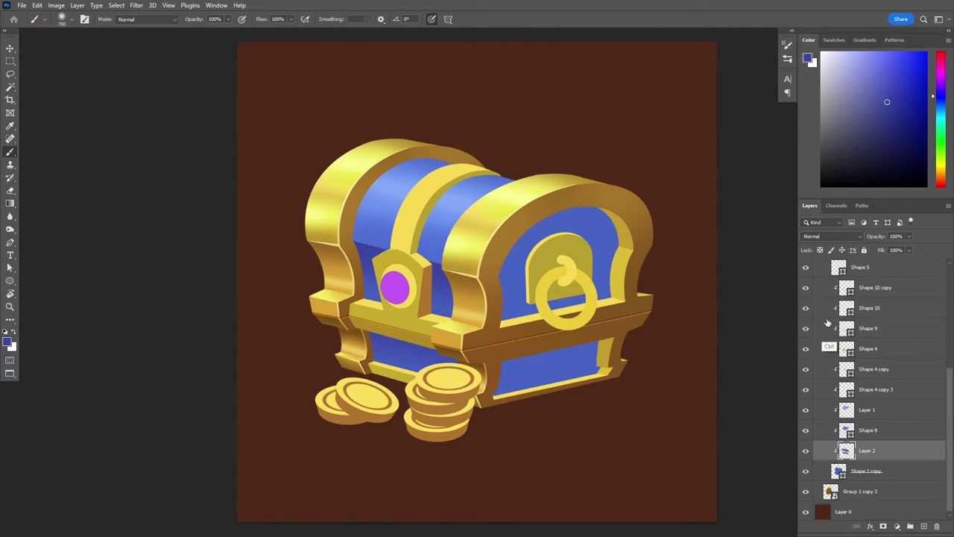
# - Select the right blue panel's layer and add a new clipped shading layer above it
pyautogui.press('v')
pyautogui.click(552, 298)
pyautogui.keyDown('ctrl'); pyautogui.click(838, 334); pyautogui.keyUp('ctrl')
pyautogui.click(923, 526)
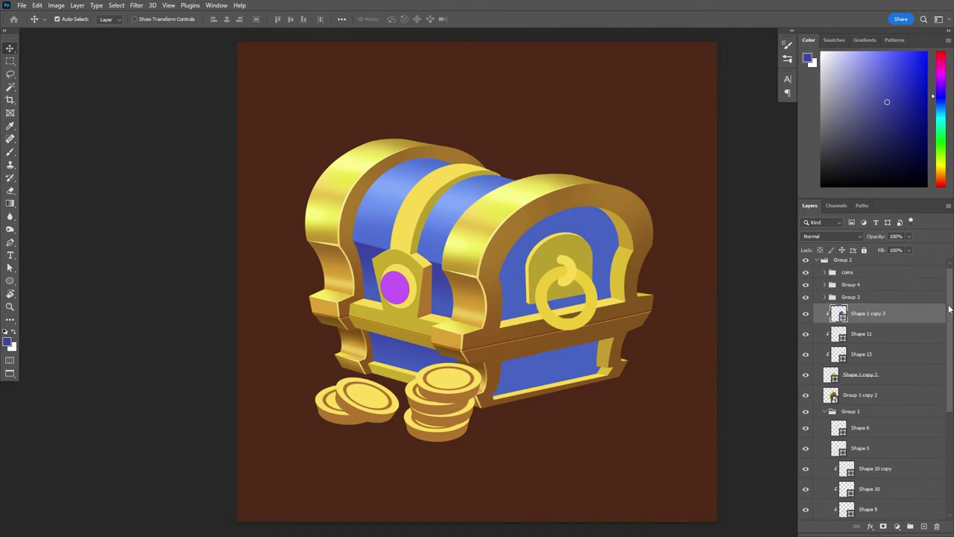
pyautogui.keyDown('alt'); pyautogui.click(855, 320); pyautogui.keyUp('alt')
pyautogui.hotkey('ctrl', 'd')
pyautogui.press('b')
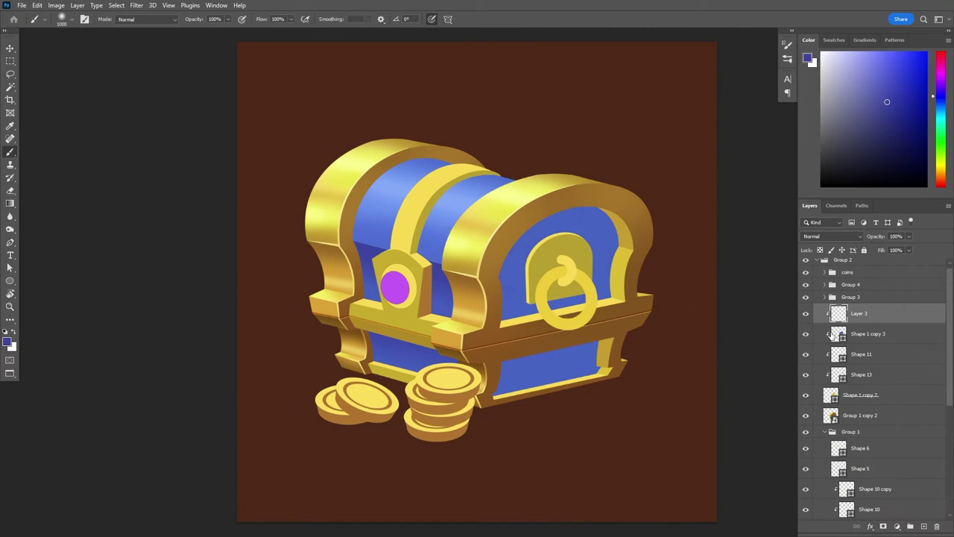
# - Darken the right blue panel's fill in the Color Picker and sample a blue with a smaller brush
pyautogui.doubleClick(838, 333)
pyautogui.moveTo(745, 305); pyautogui.dragTo(734, 326)
pyautogui.press('Return')
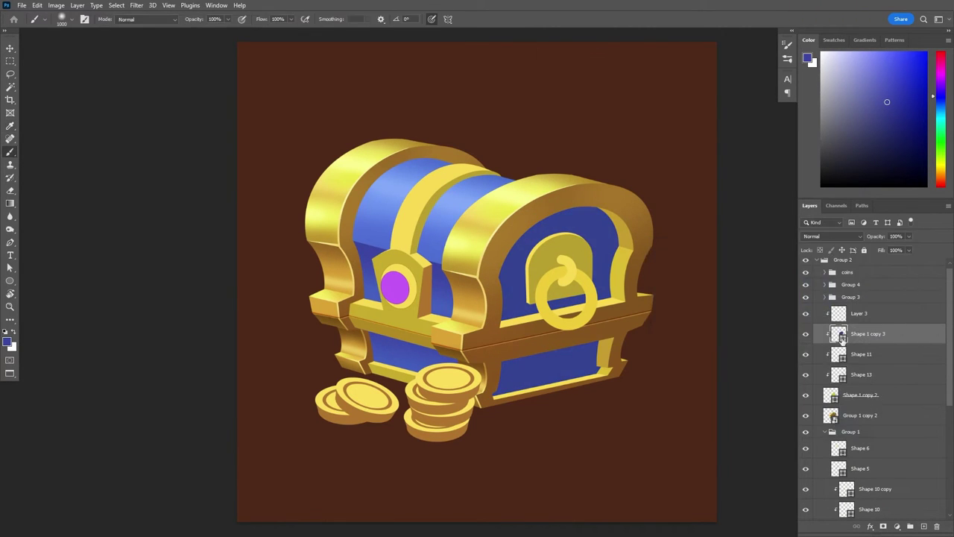
pyautogui.click(857, 313)
pyautogui.click(889, 109)
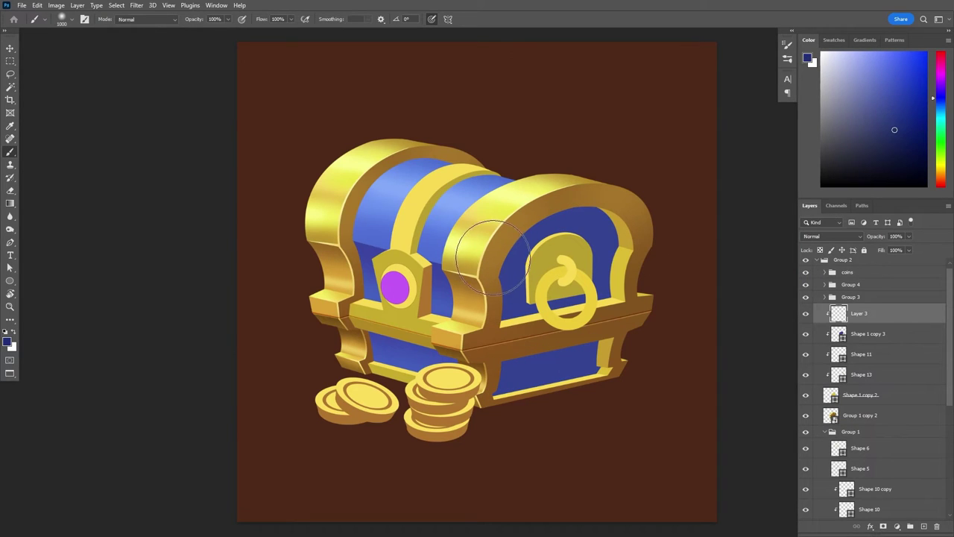
pyautogui.press('[')
pyautogui.press('[')
pyautogui.press('[')
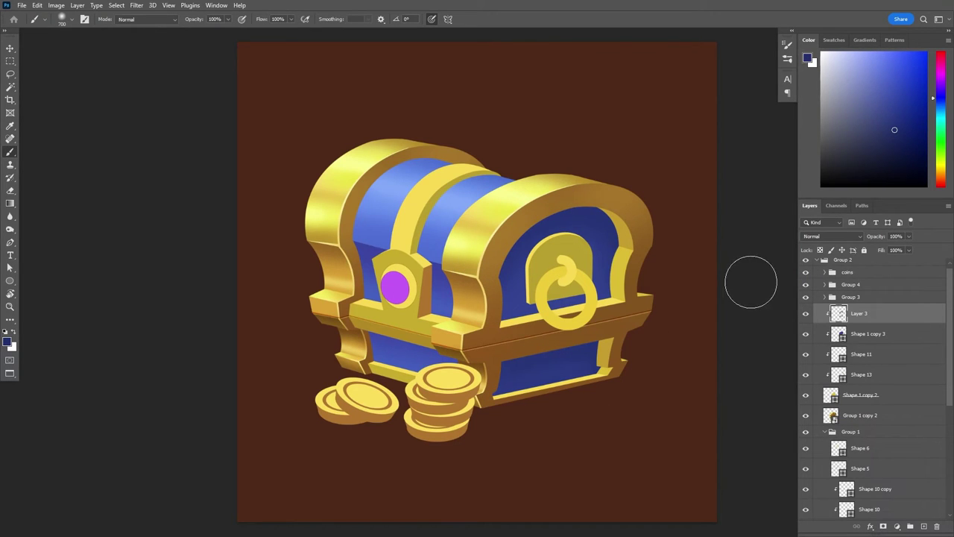
pyautogui.click(861, 448)
pyautogui.hotkey('ctrl', 'shift', 'alt', 'n')
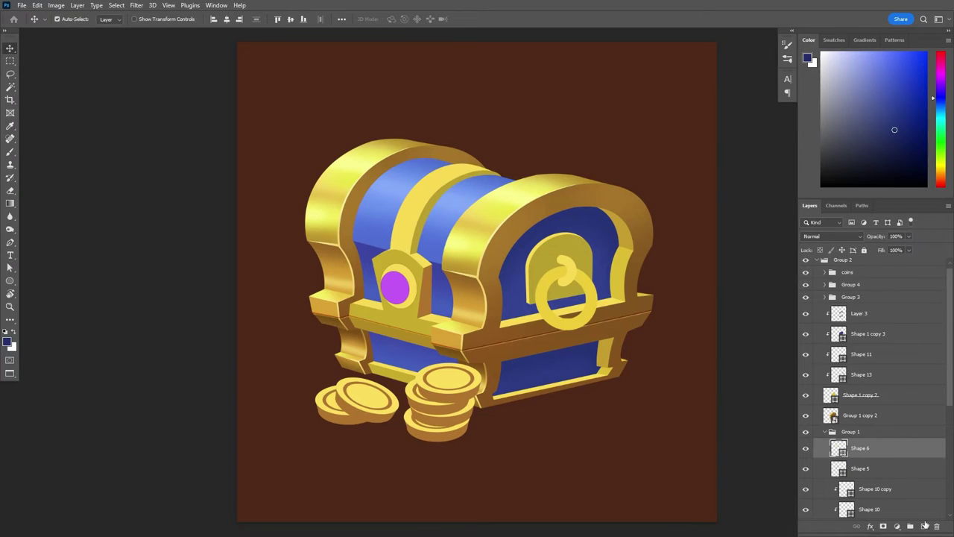
# - Clip a new layer to the gold band and brush light yellow highlights on the gold lid band
pyautogui.hotkey('ctrl', 'alt', 'g')
pyautogui.keyDown('alt'); pyautogui.click(423, 247); pyautogui.keyUp('alt')
pyautogui.press('[')
pyautogui.press('[')
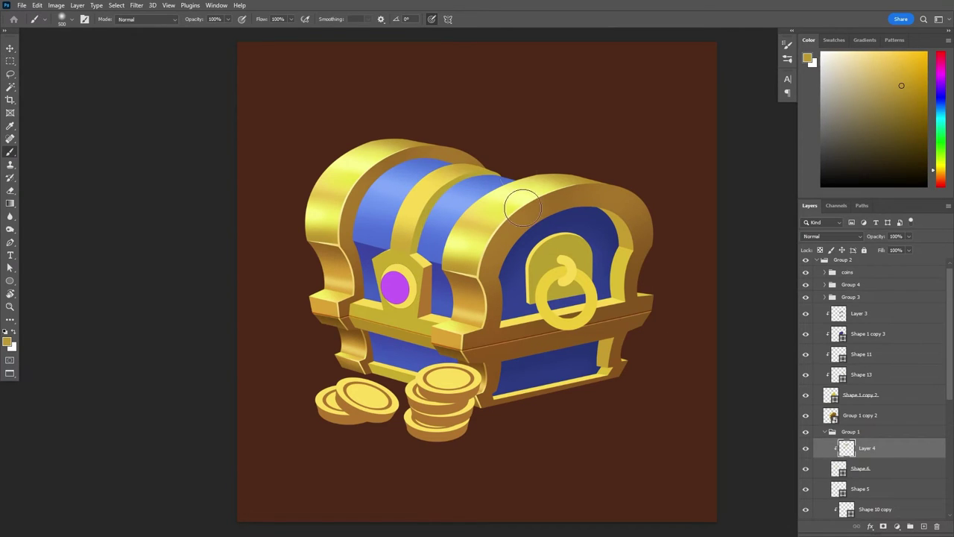
pyautogui.keyDown('alt'); pyautogui.click(412, 205); pyautogui.keyUp('alt')
pyautogui.press('[')
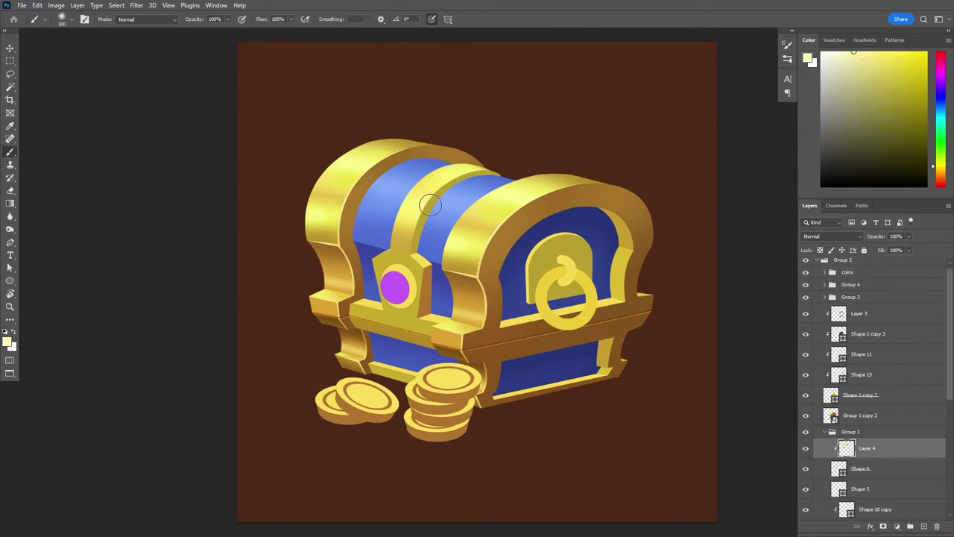
pyautogui.keyDown('alt'); pyautogui.click(409, 269); pyautogui.keyUp('alt')
pyautogui.keyDown('alt'); pyautogui.click(422, 250); pyautogui.keyUp('alt')
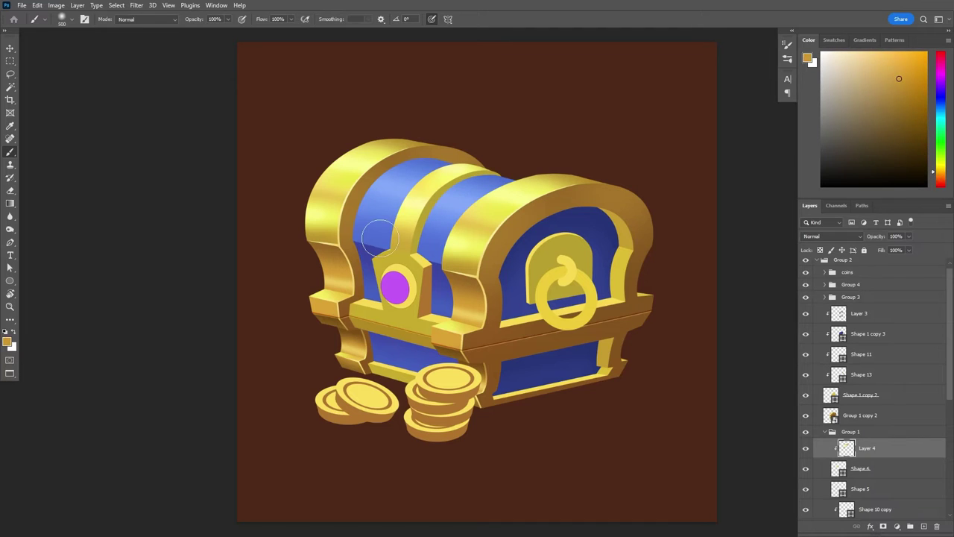
pyautogui.keyDown('alt'); pyautogui.click(438, 195); pyautogui.keyUp('alt')
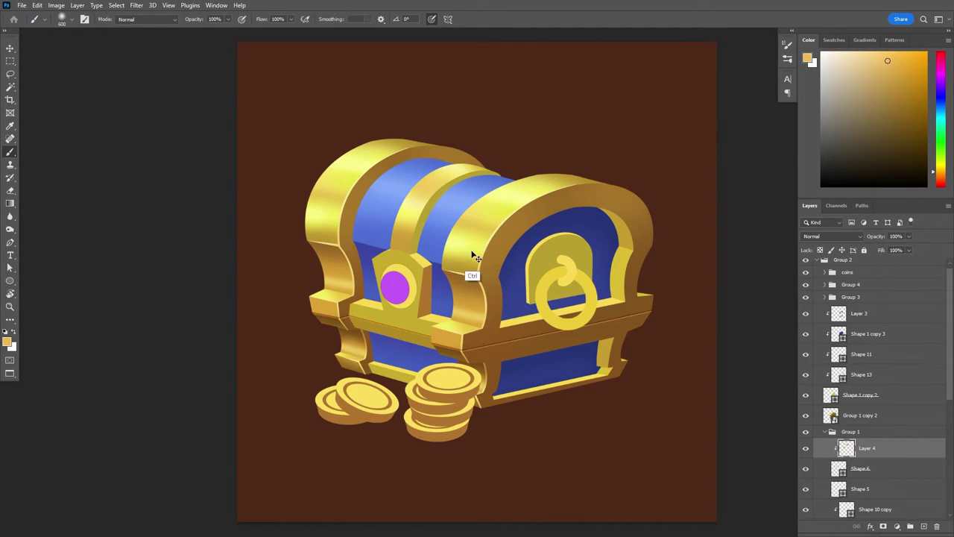
# - Give a gold frame shape a new fill colour sampled from the chest's gold
pyautogui.press('v')
pyautogui.click(828, 494)
pyautogui.doubleClick(839, 488)
pyautogui.press('Escape')
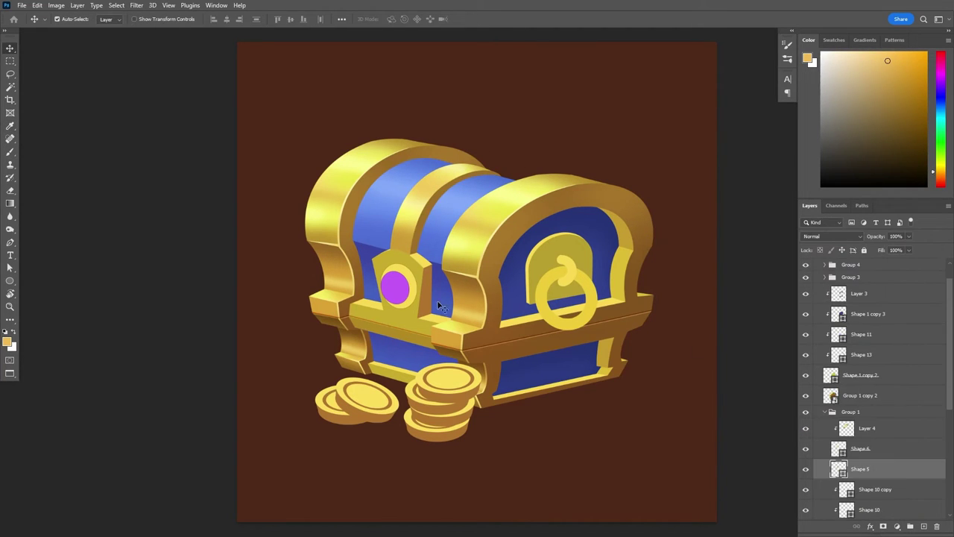
pyautogui.doubleClick(839, 334)
pyautogui.click(555, 269)
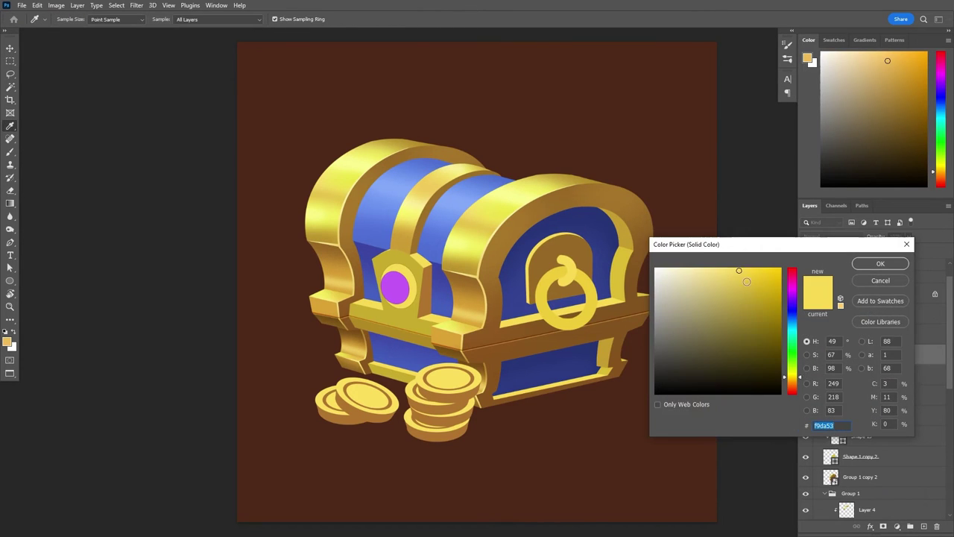
pyautogui.press('Return')
# - Recolour another gold shape dark brownish gold and give Shape 1 copy 2 a new gold
pyautogui.doubleClick(835, 437)
pyautogui.click(615, 228)
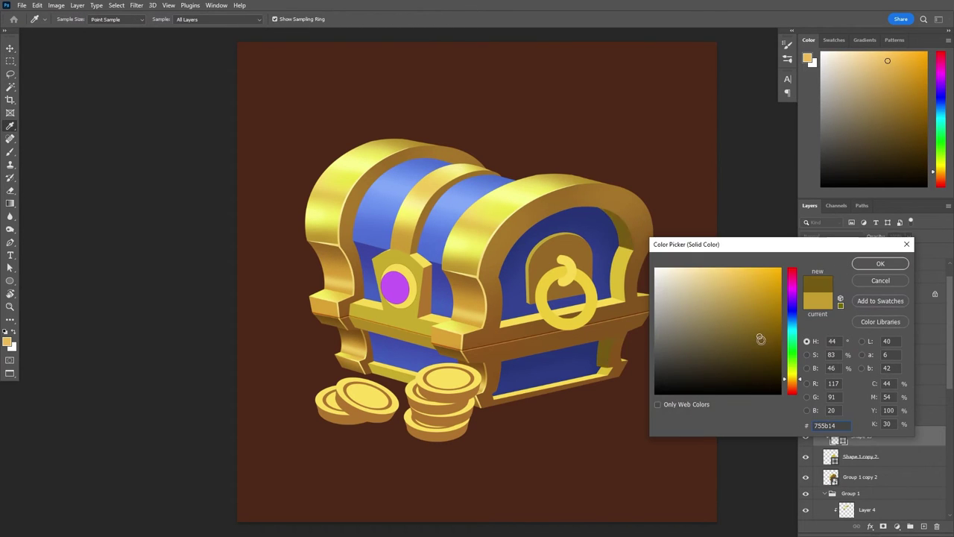
pyautogui.press('Return')
pyautogui.doubleClick(831, 456)
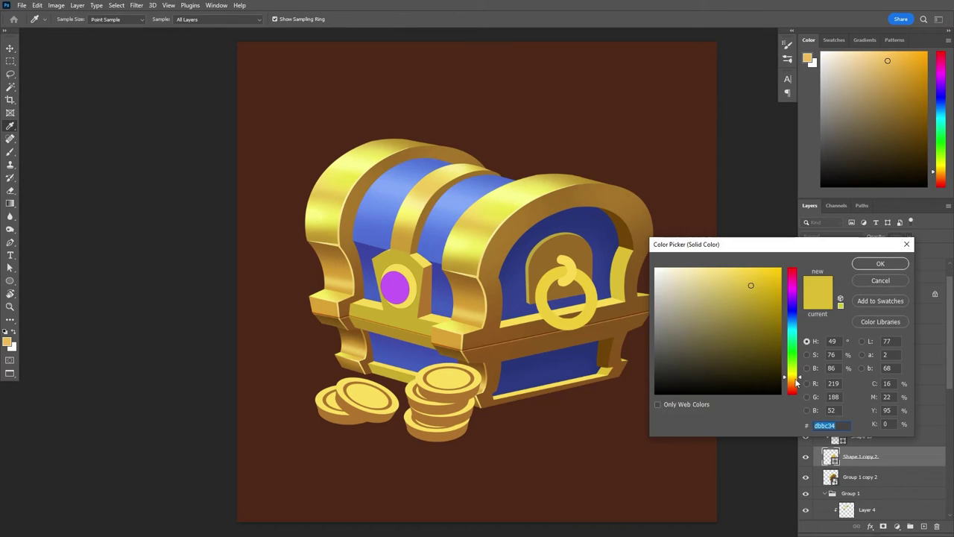
pyautogui.click(749, 315)
pyautogui.press('Return')
pyautogui.doubleClick(830, 414)
# - Apply a new gold fill to the last gold shape, then toggle the lid highlight to compare
pyautogui.click(762, 306)
pyautogui.press('Return')
pyautogui.click(816, 314)
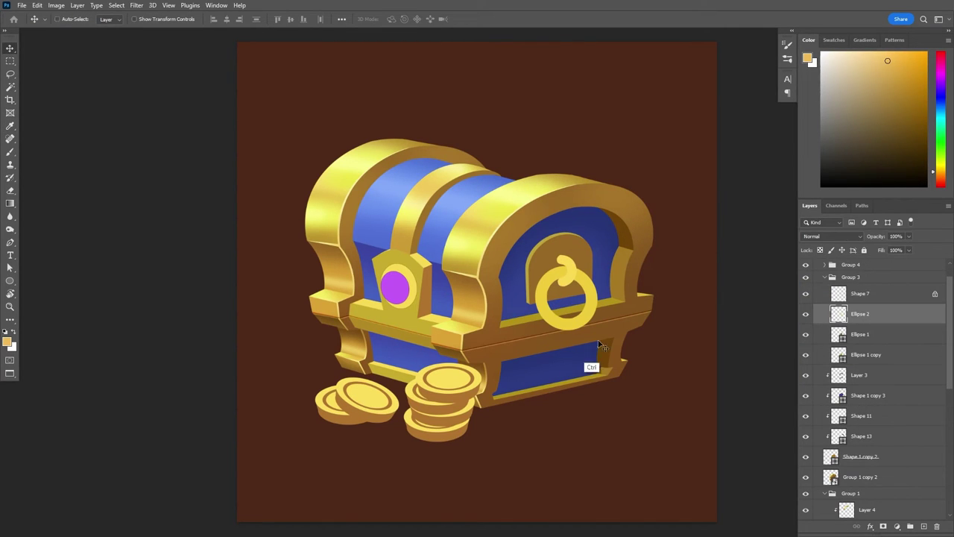
pyautogui.click(823, 278)
pyautogui.click(824, 474)
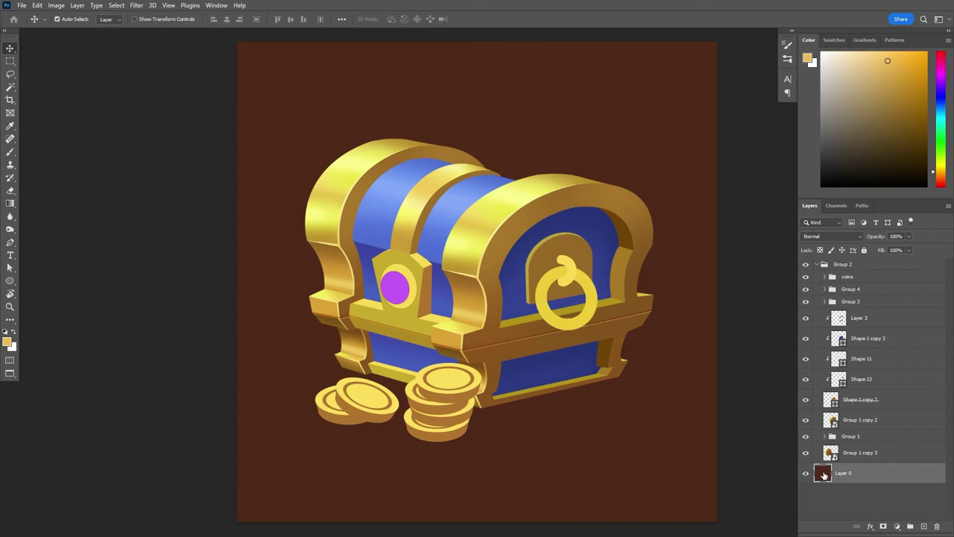
pyautogui.click(450, 214)
pyautogui.click(805, 451)
pyautogui.click(805, 452)
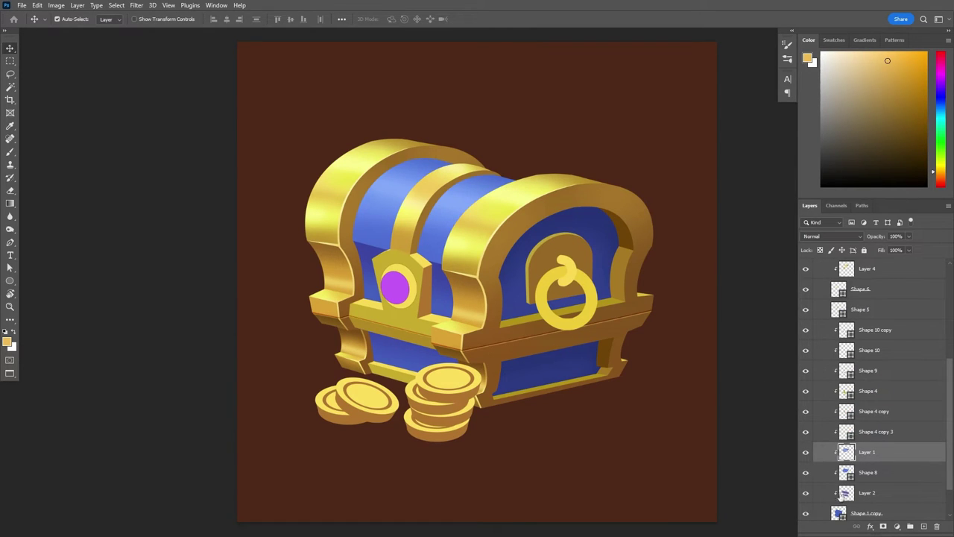
# - Add clipped Layers 5 and 6 (Layer 6 at 49% opacity) and brush sampled blues on the front panels
pyautogui.hotkey('ctrl', 'shift', 'alt', 'n')
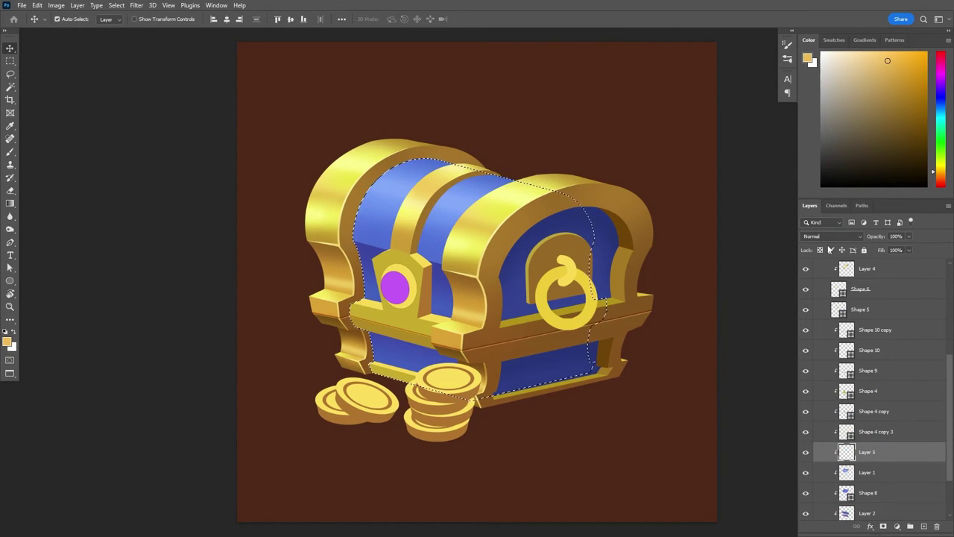
pyautogui.press('b')
pyautogui.keyDown('alt'); pyautogui.click(420, 234); pyautogui.keyUp('alt')
pyautogui.press('[')
pyautogui.press('[')
pyautogui.press('[')
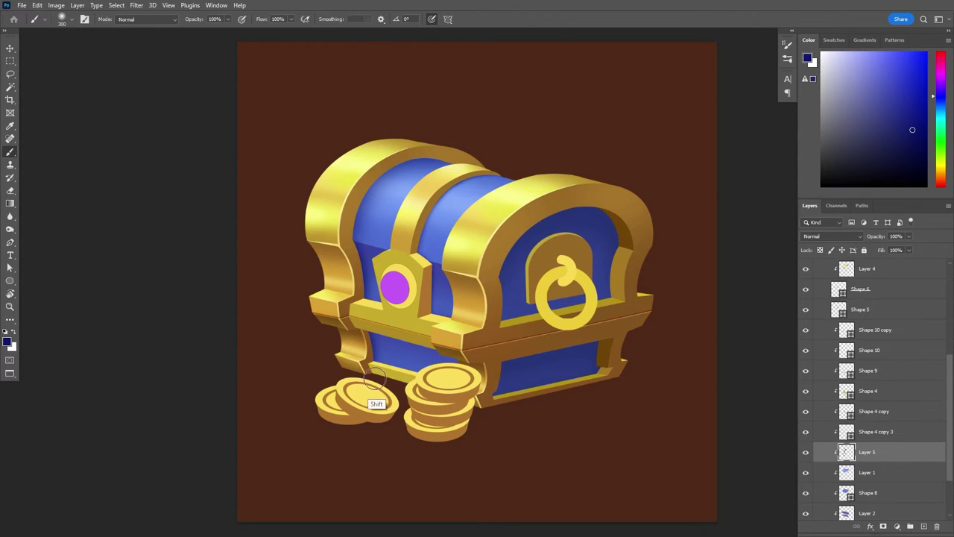
pyautogui.press(']')
pyautogui.press(']')
pyautogui.press('[')
pyautogui.press('[')
pyautogui.press('[')
pyautogui.keyDown('alt'); pyautogui.click(423, 253); pyautogui.keyUp('alt')
pyautogui.hotkey('ctrl', 'shift', 'alt', 'n')
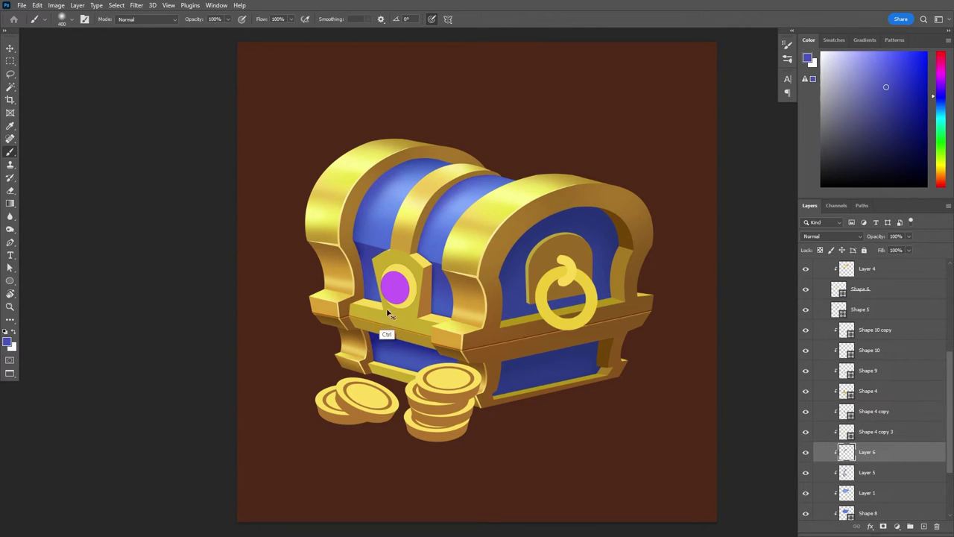
pyautogui.moveTo(900, 236); pyautogui.dragTo(886, 251)
# - On Layer 3, paint a dark navy shadow across the top of the right inner blue arch
pyautogui.press('v')
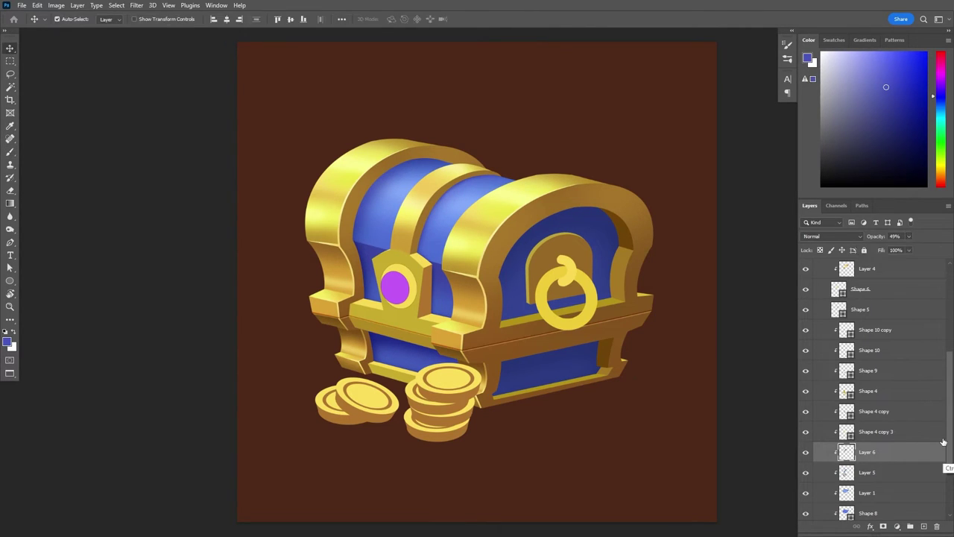
pyautogui.click(865, 431)
pyautogui.scroll(-1, 861, 407)
pyautogui.scroll(5, 819, 328)
pyautogui.click(819, 314)
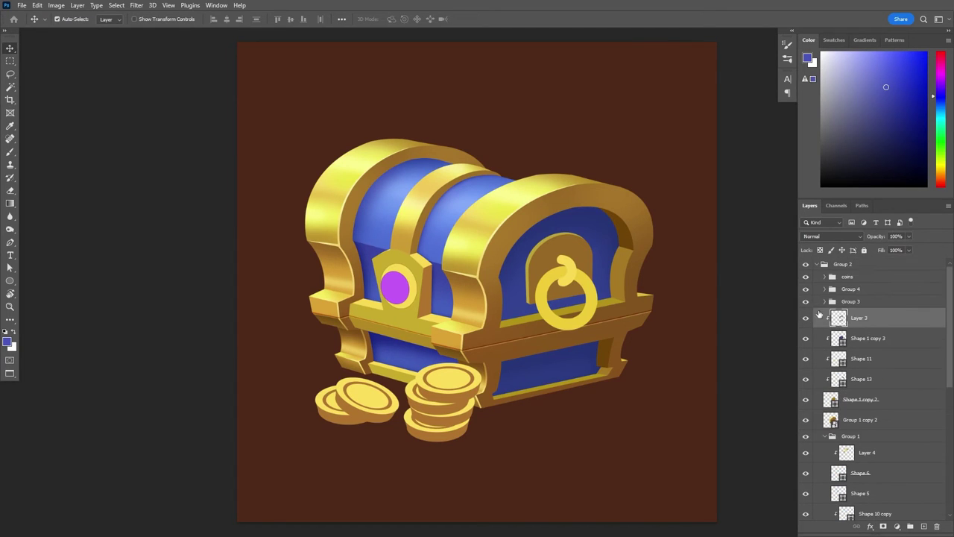
pyautogui.press('b')
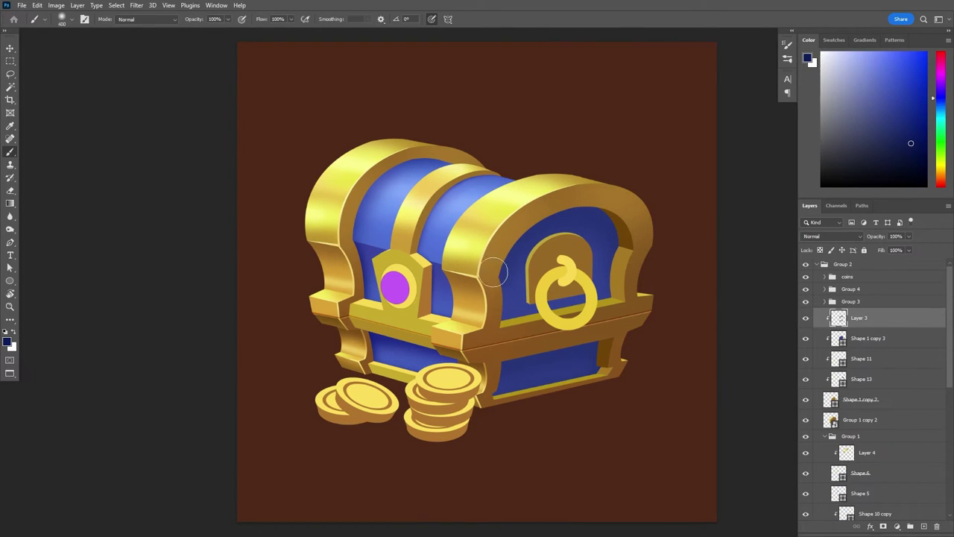
pyautogui.moveTo(540, 222); pyautogui.dragTo(610, 211)
# - Zoom out to view the whole chest
pyautogui.scroll(3, 601, 291)
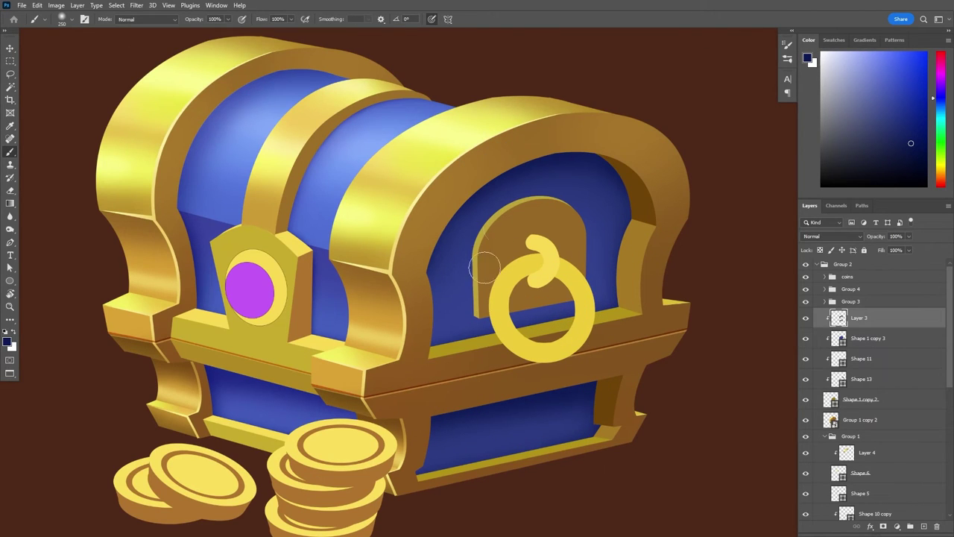
pyautogui.press('ctrl')
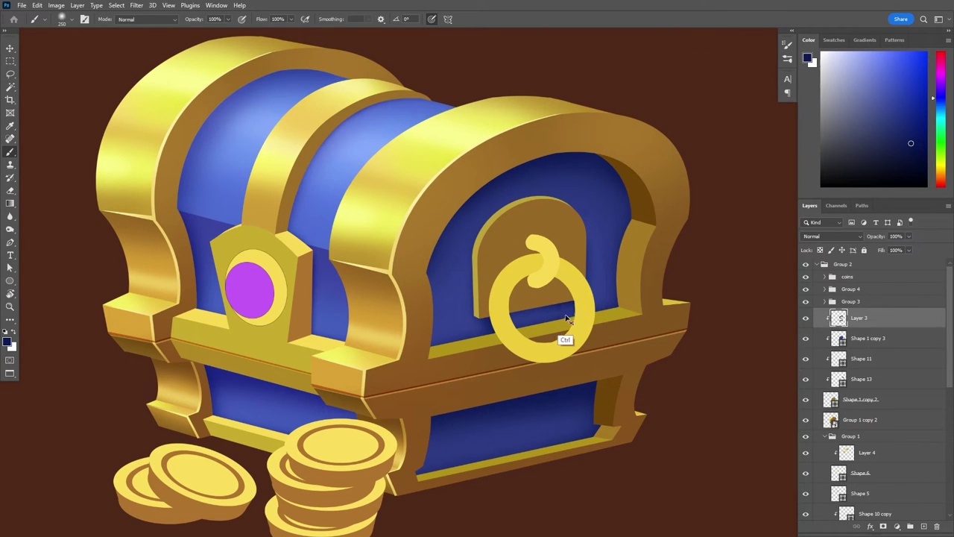
pyautogui.keyDown('ctrl'); pyautogui.keyDown('alt'); pyautogui.click(570, 282); pyautogui.keyUp('alt'); pyautogui.keyUp('ctrl')
pyautogui.keyDown('ctrl'); pyautogui.keyDown('alt'); pyautogui.click(555, 307); pyautogui.keyUp('alt'); pyautogui.keyUp('ctrl')
pyautogui.keyDown('ctrl'); pyautogui.keyDown('alt'); pyautogui.click(548, 345); pyautogui.keyUp('alt'); pyautogui.keyUp('ctrl')
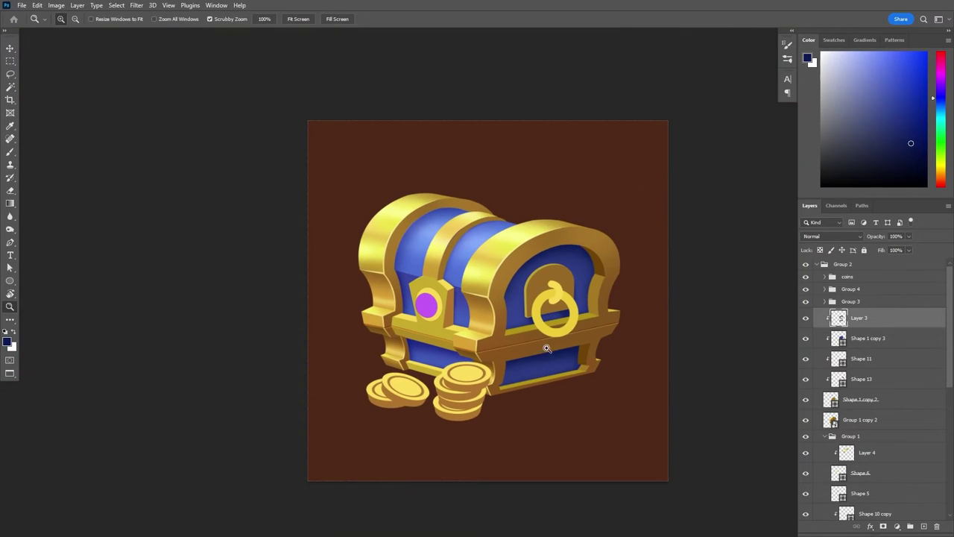
pyautogui.scroll(-3, 931, 324)
pyautogui.hotkey('ctrl', '0')
pyautogui.scroll(-1, 931, 373)
# - On a new layer over the lock plate, paint dark brown shading and lighter gold highlights
pyautogui.keyDown('ctrl'); pyautogui.click(846, 509); pyautogui.keyUp('ctrl')
pyautogui.hotkey('ctrl', 'shift', 'alt', 'n')
pyautogui.press('b')
pyautogui.scroll(2, 425, 322)
pyautogui.keyDown('alt'); pyautogui.click(395, 213); pyautogui.keyUp('alt')
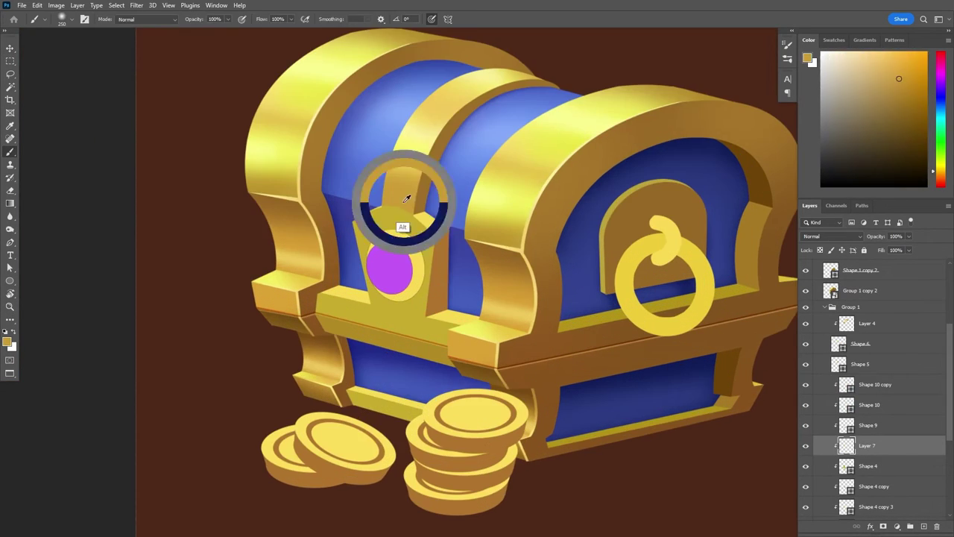
pyautogui.keyDown('alt'); pyautogui.click(506, 289); pyautogui.keyUp('alt')
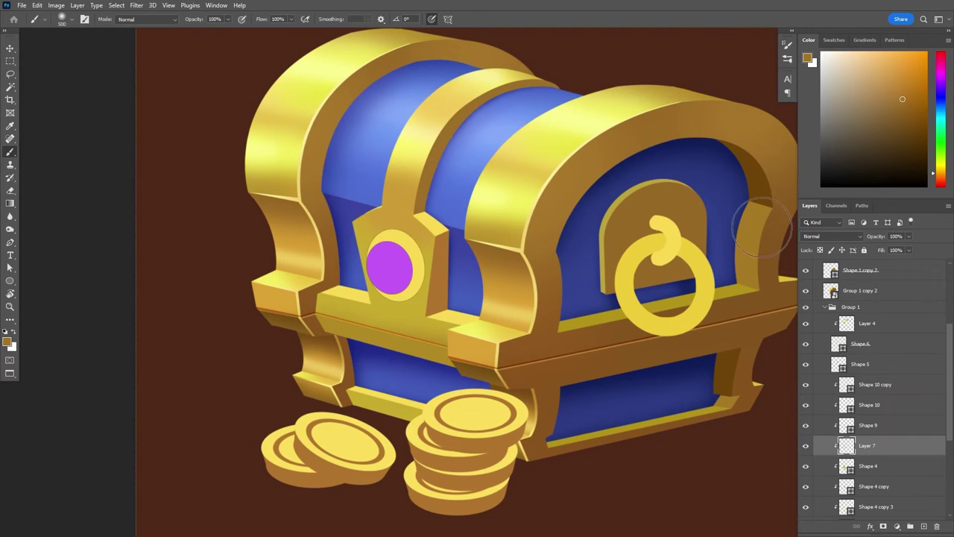
pyautogui.hotkey('ctrl', 'd')
pyautogui.keyDown('alt'); pyautogui.click(327, 323); pyautogui.keyUp('alt')
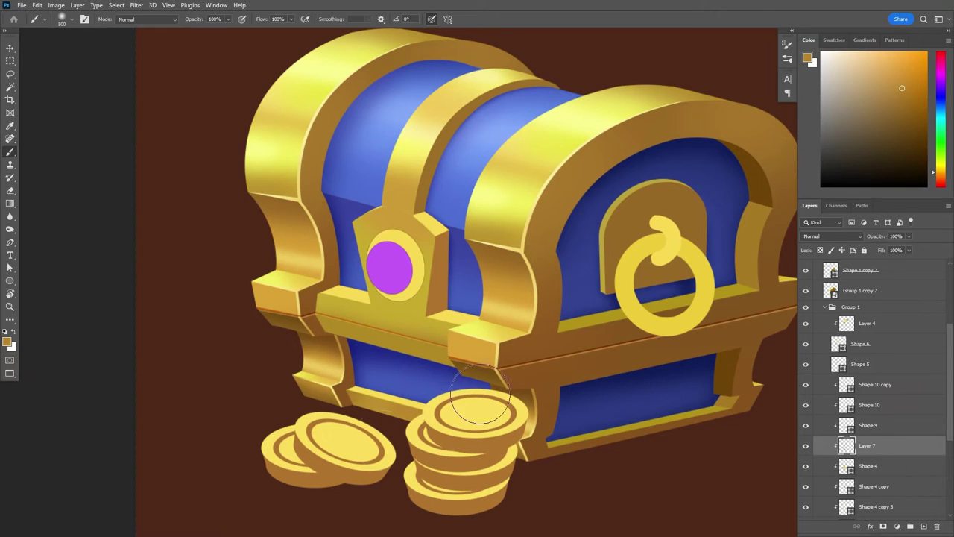
# - Add a layer above Shape 4 copy and paint darker orange-brown shadows
pyautogui.press('v')
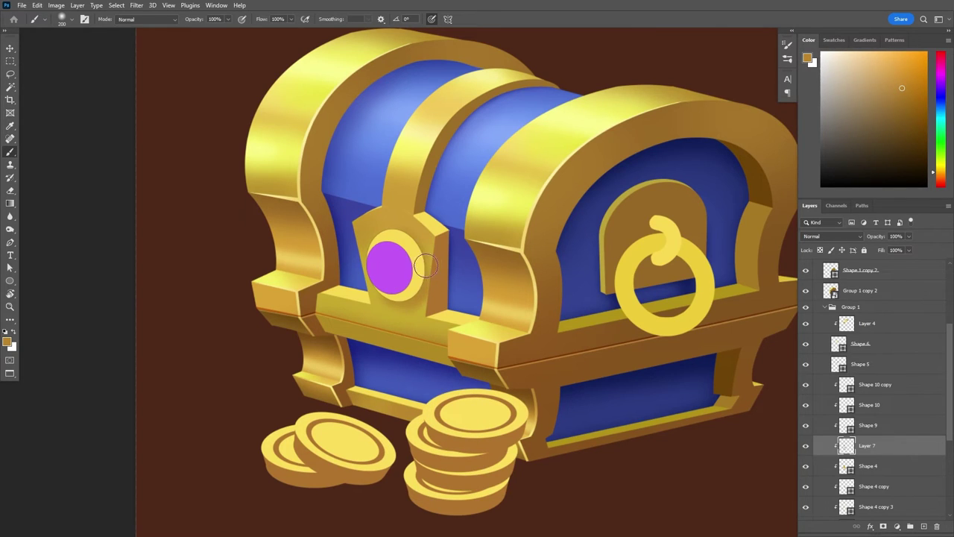
pyautogui.click(457, 277)
pyautogui.click(924, 526)
pyautogui.press('b')
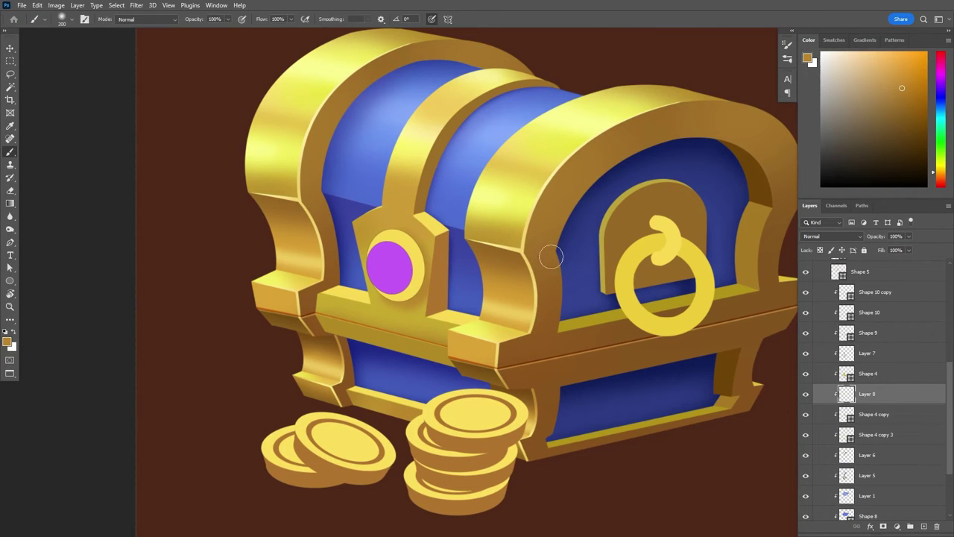
pyautogui.keyDown('alt'); pyautogui.click(451, 329); pyautogui.keyUp('alt')
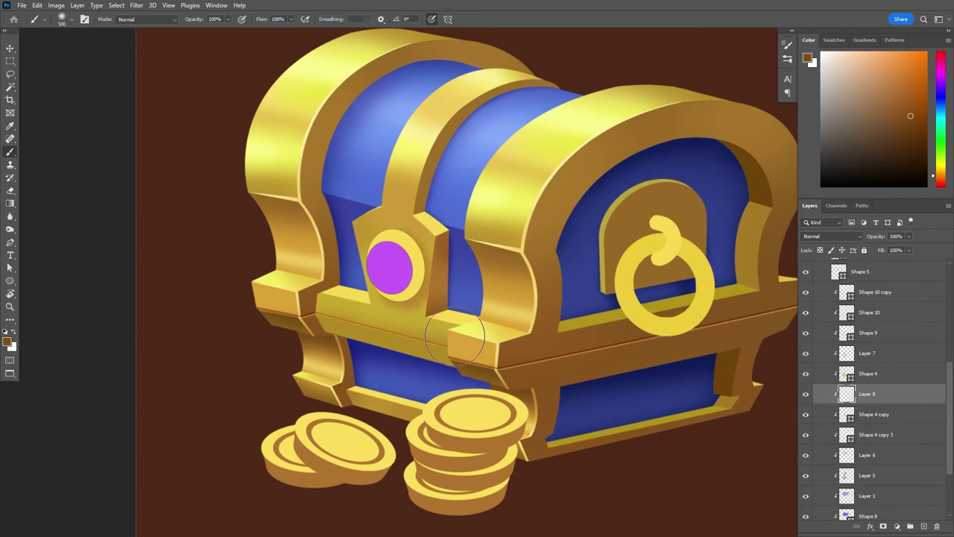
# - Add a layer above Shape 5 and paint a shadow along the middle gold band's edge
pyautogui.press('v')
pyautogui.keyDown('ctrl'); pyautogui.click(838, 272); pyautogui.keyUp('ctrl')
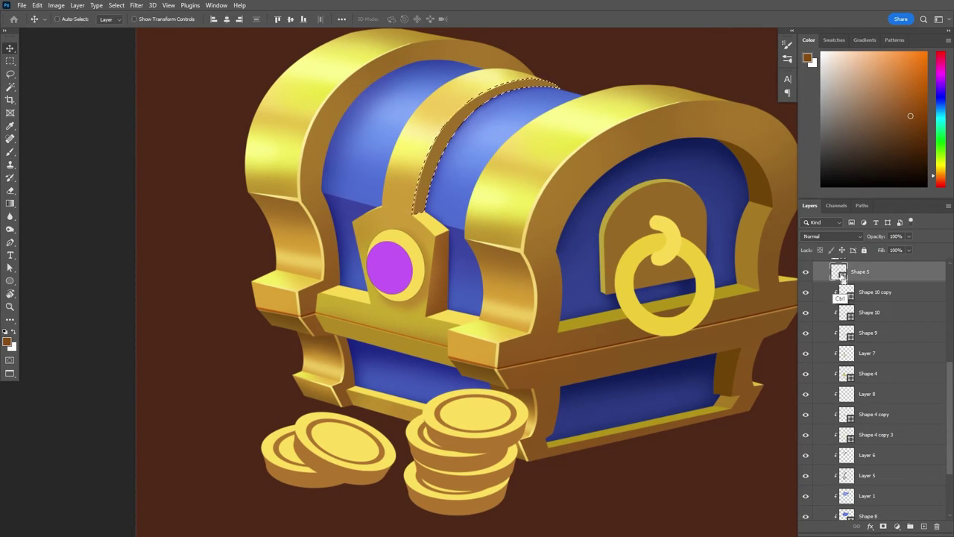
pyautogui.scroll(2, 879, 387)
pyautogui.click(924, 526)
pyautogui.hotkey('ctrl', 'd')
pyautogui.press('b')
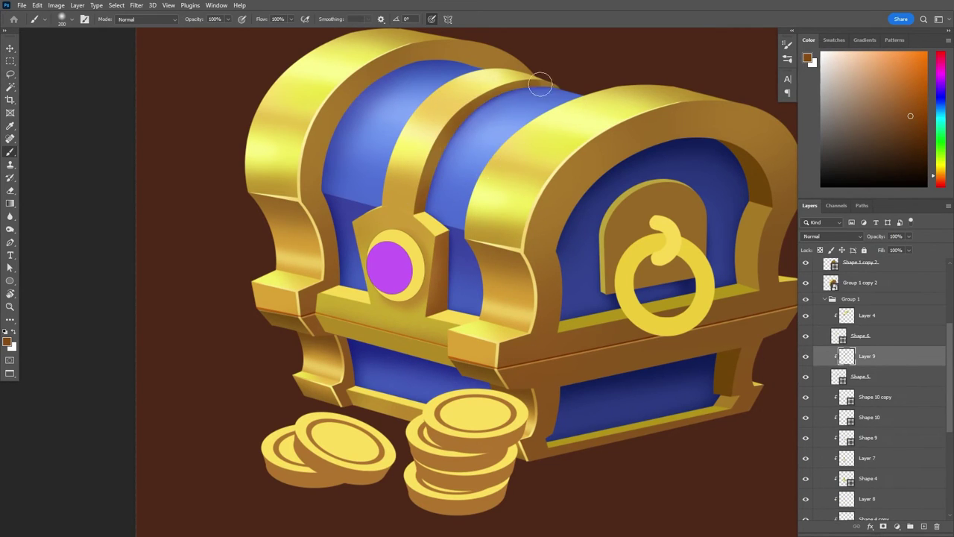
pyautogui.moveTo(463, 139); pyautogui.dragTo(426, 206)
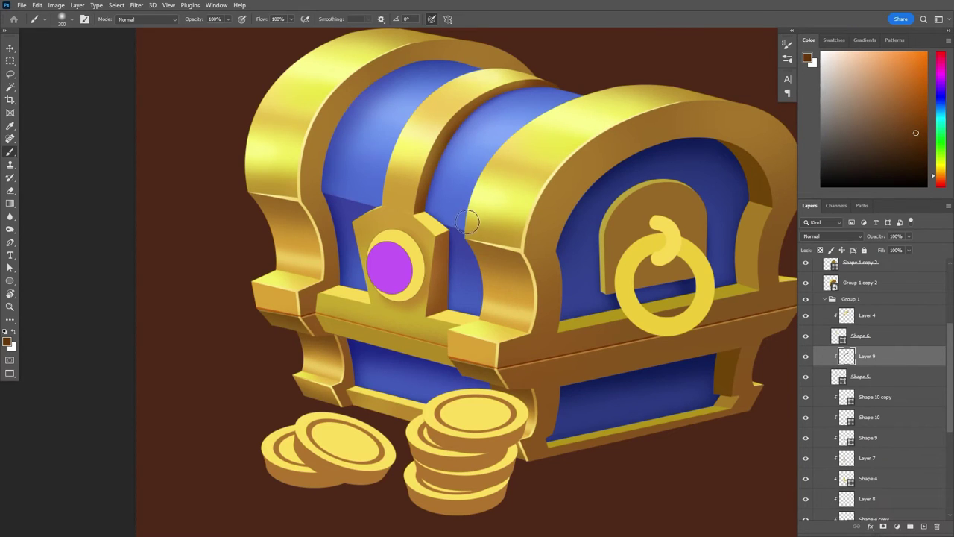
# - Add a clipped layer above Group 1 copy 3 and paint orange-brown shadow with a 400 brush
pyautogui.keyDown('ctrl'); pyautogui.click(320, 157); pyautogui.keyUp('ctrl')
pyautogui.hotkey('ctrl', 'shift', 'alt', 'n')
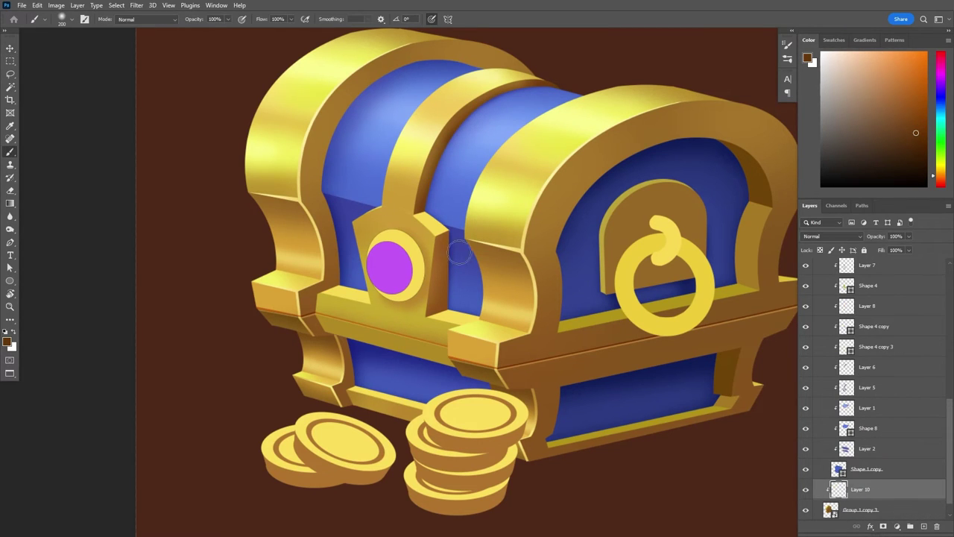
pyautogui.press(']')
pyautogui.press(']')
pyautogui.press(']')
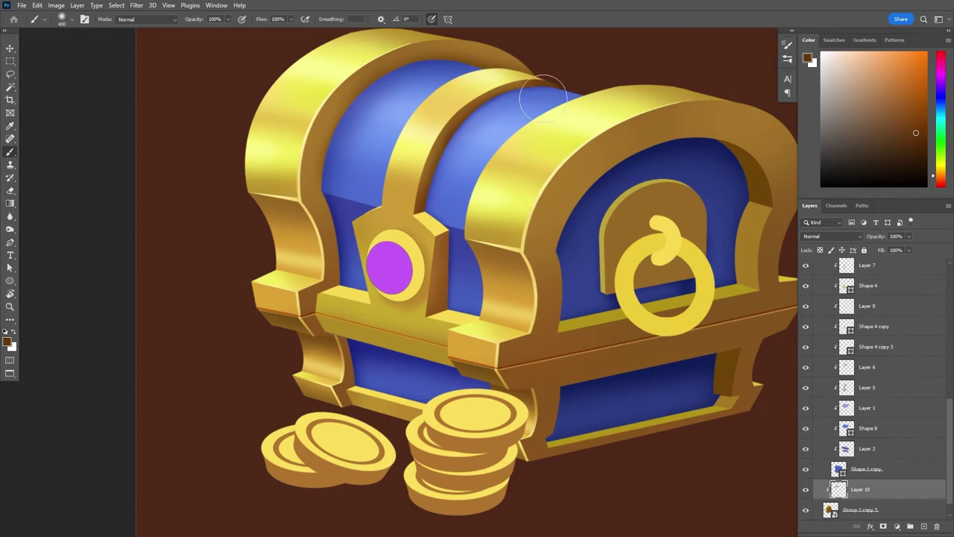
pyautogui.scroll(2, 543, 98)
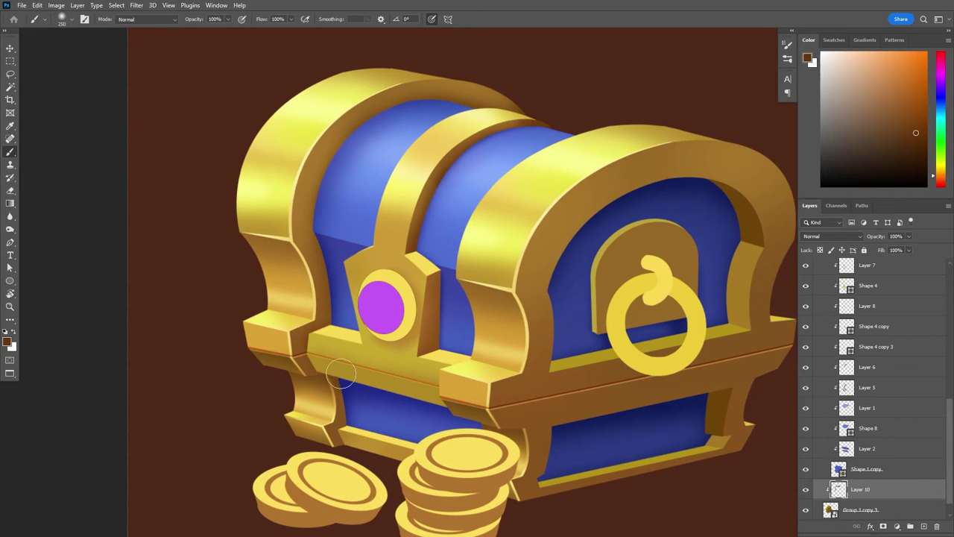
pyautogui.keyDown('alt'); pyautogui.click(353, 399); pyautogui.keyUp('alt')
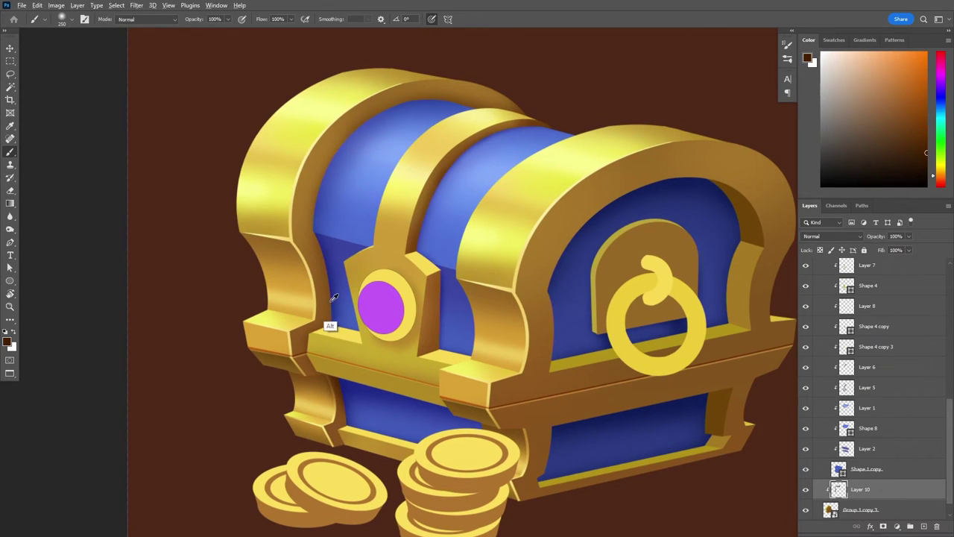
pyautogui.scroll(-1, 559, 257)
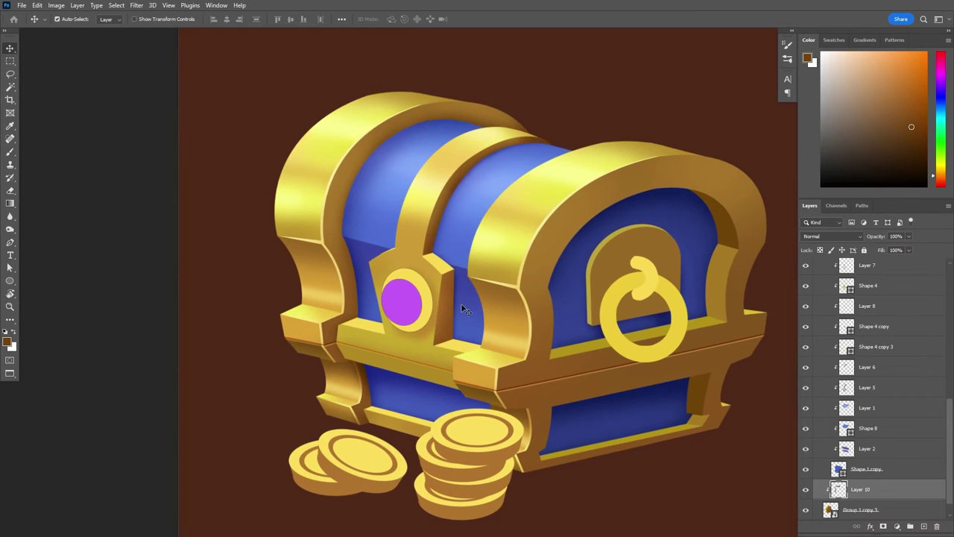
pyautogui.keyDown('ctrl'); pyautogui.click(458, 312); pyautogui.keyUp('ctrl')
# - On a new layer above Shape 4 copy 3, paint pale yellow highlights and dark gold-brown shading
pyautogui.keyDown('ctrl'); pyautogui.click(495, 317); pyautogui.keyUp('ctrl')
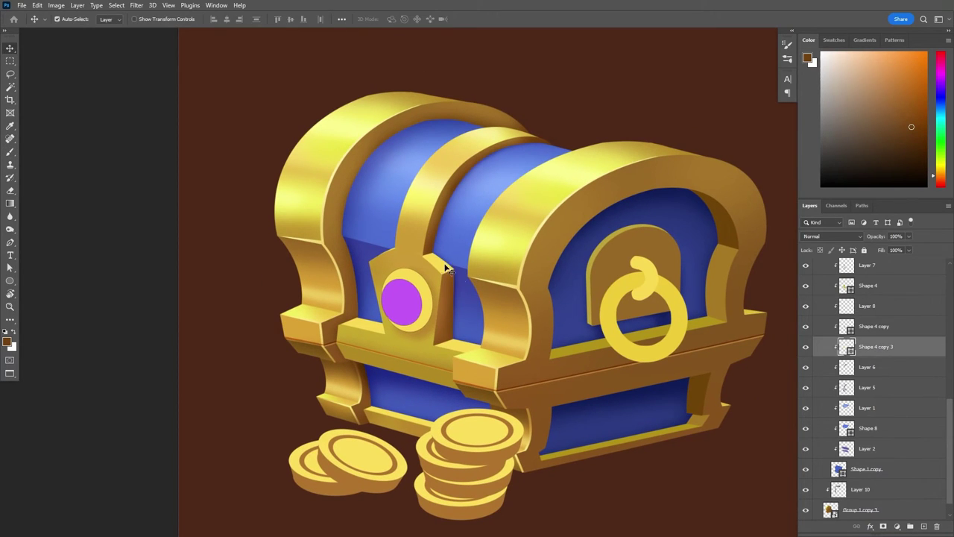
pyautogui.hotkey('ctrl', 'shift', 'alt', 'n')
pyautogui.press(']')
pyautogui.press(']')
pyautogui.press(']')
pyautogui.keyDown('alt'); pyautogui.click(503, 269); pyautogui.keyUp('alt')
pyautogui.press('[')
pyautogui.press('[')
pyautogui.press('[')
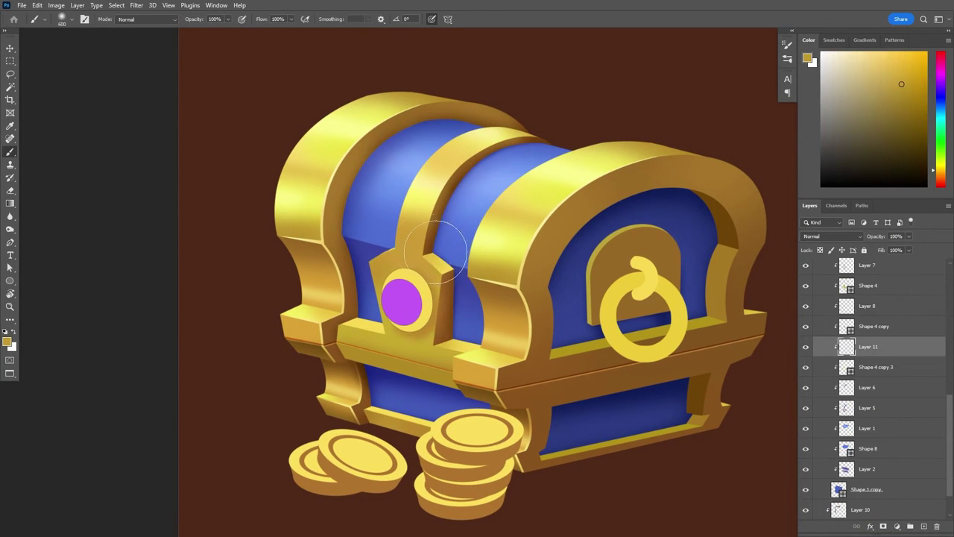
pyautogui.keyDown('alt'); pyautogui.click(450, 426); pyautogui.keyUp('alt')
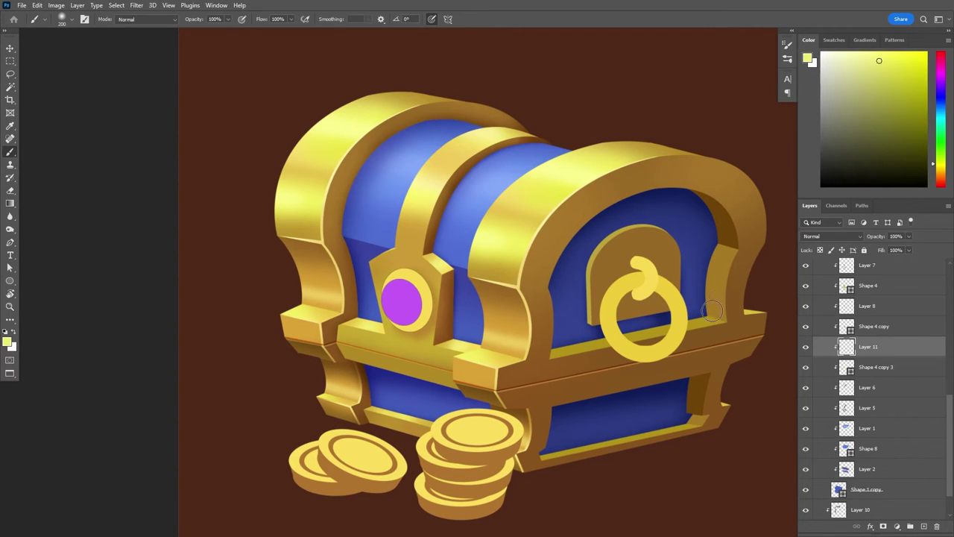
pyautogui.keyDown('alt'); pyautogui.click(455, 274); pyautogui.keyUp('alt')
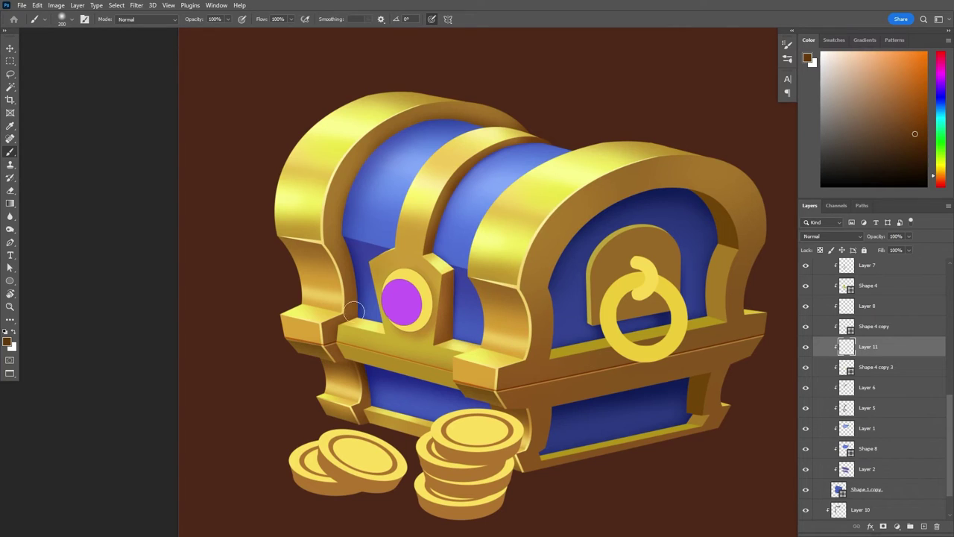
pyautogui.keyDown('ctrl'); pyautogui.click(436, 313); pyautogui.keyUp('ctrl')
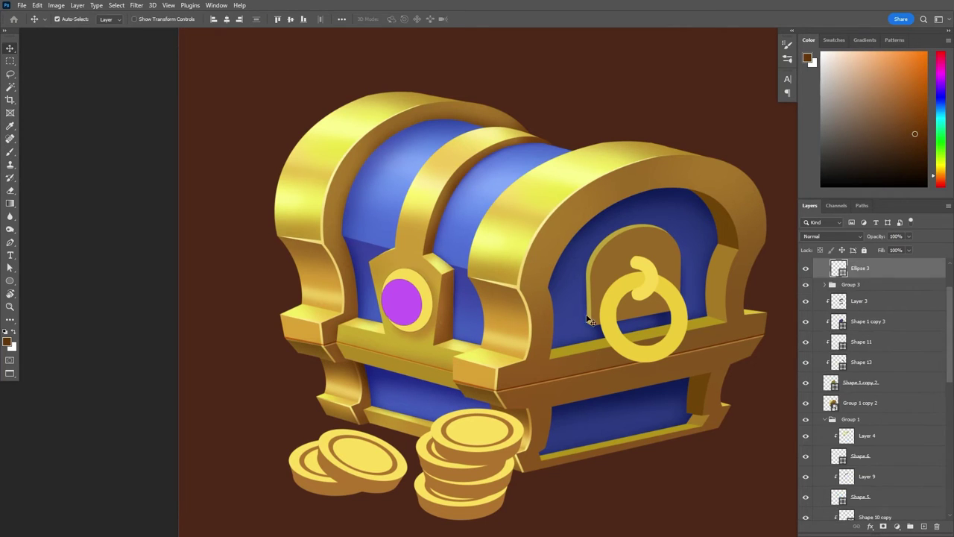
# - Zoom in on the purple gem and select Layer 12 for painting the socket
pyautogui.scroll(-2, 410, 289)
pyautogui.press('z')
pyautogui.keyDown('ctrl'); pyautogui.click(411, 290); pyautogui.keyUp('ctrl')
pyautogui.moveTo(411, 289); pyautogui.dragTo(428, 270)
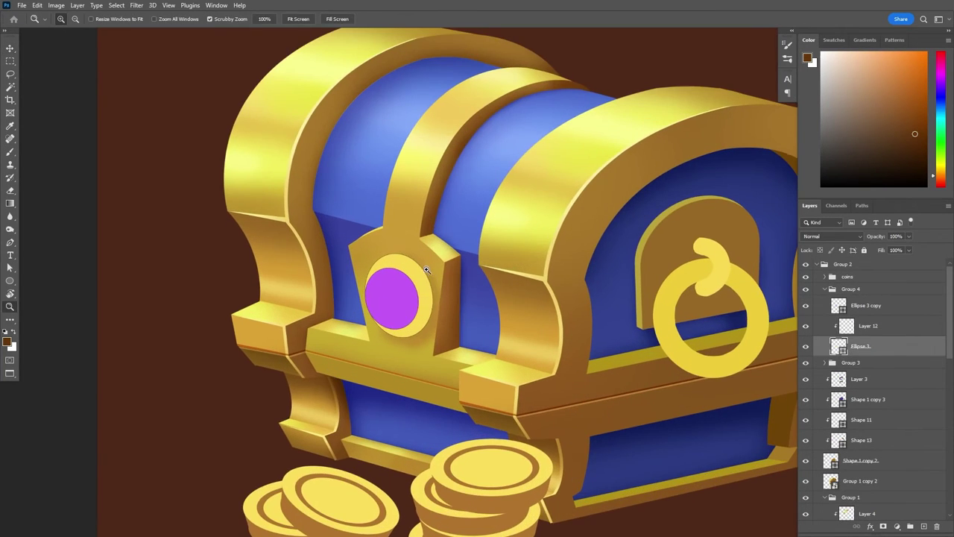
pyautogui.press('b')
pyautogui.click(72, 19)
pyautogui.press('Escape')
pyautogui.scroll(1, 522, 328)
pyautogui.keyDown('ctrl'); pyautogui.click(545, 320); pyautogui.keyUp('ctrl')
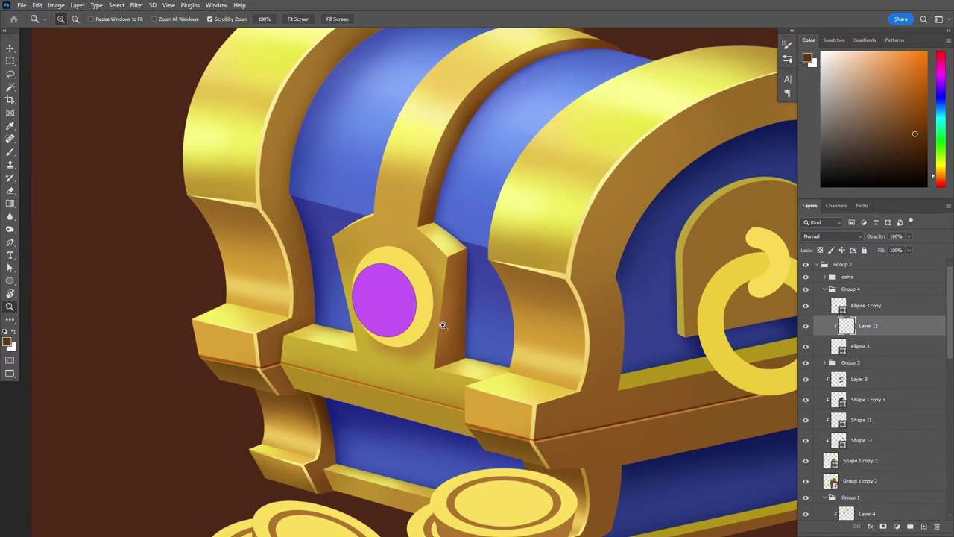
# - Paint a pale yellow highlight and brown shadow on the gem's socket ring with a 250 brush
pyautogui.keyDown('alt'); pyautogui.click(418, 252); pyautogui.keyUp('alt')
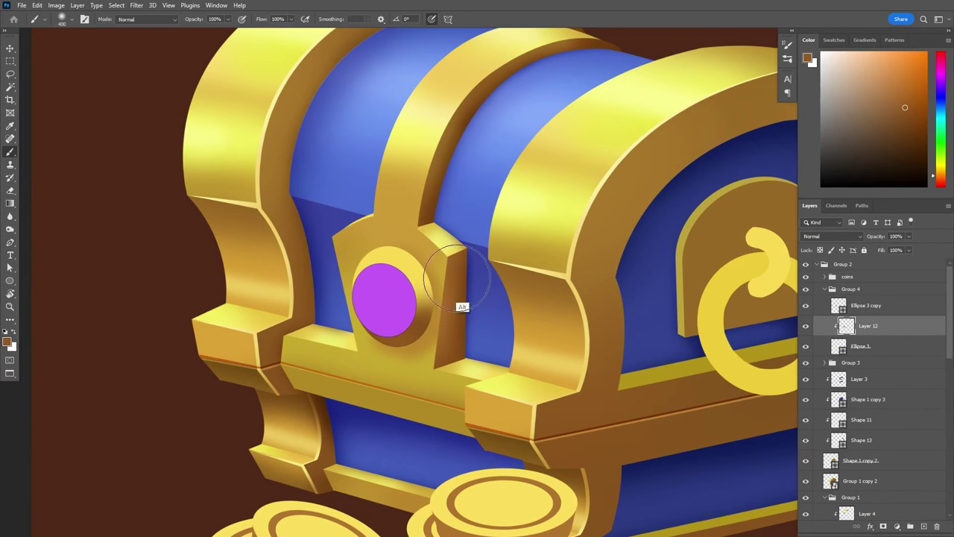
pyautogui.press('[')
pyautogui.press('[')
pyautogui.keyDown('alt'); pyautogui.click(395, 254); pyautogui.keyUp('alt')
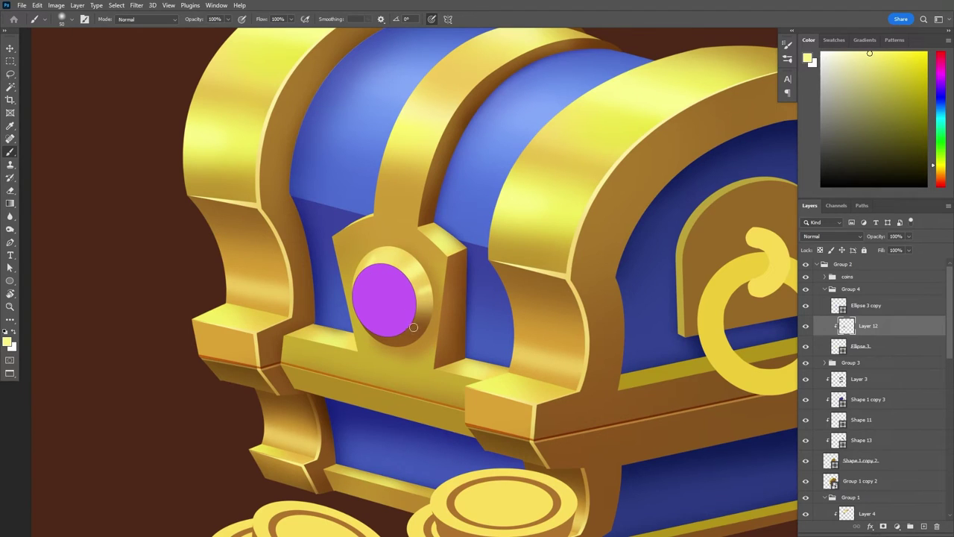
pyautogui.keyDown('alt'); pyautogui.click(459, 291); pyautogui.keyUp('alt')
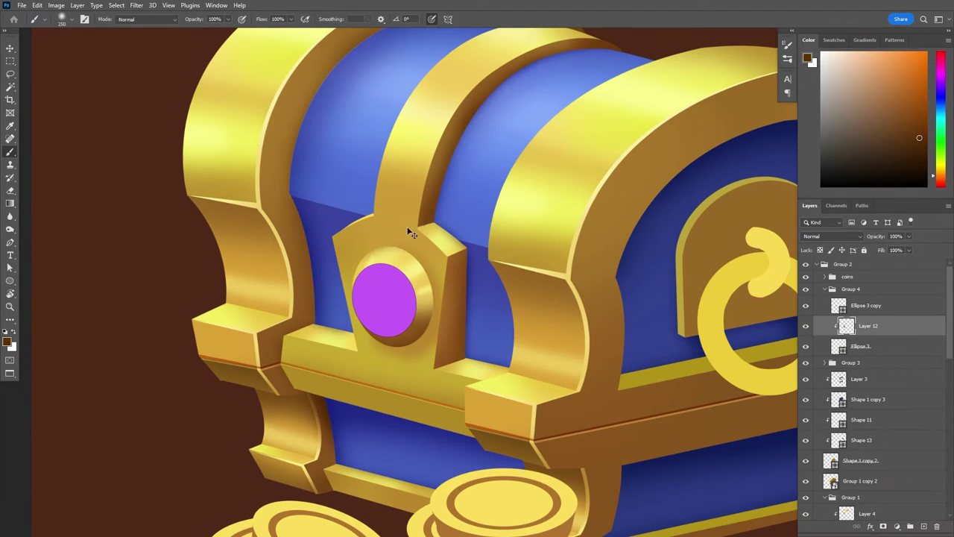
pyautogui.click(885, 350)
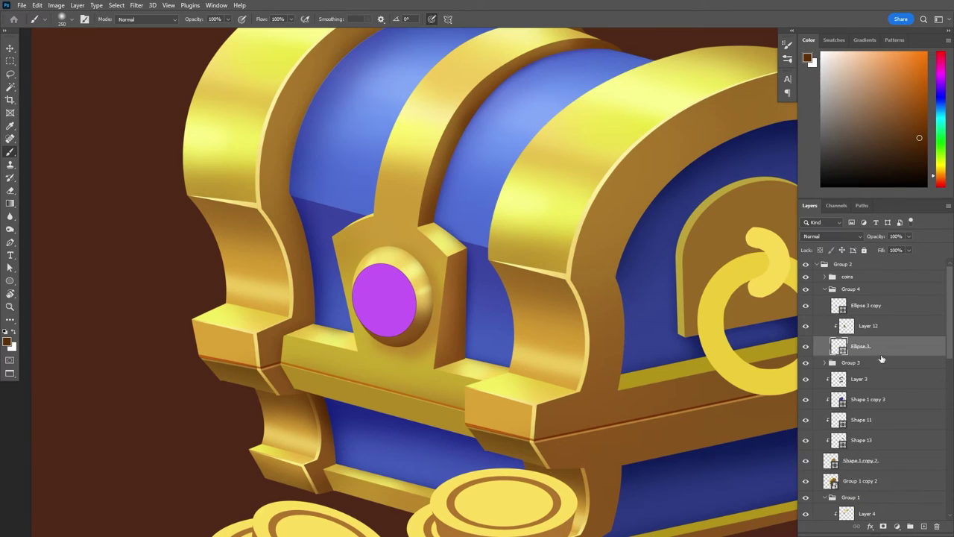
pyautogui.keyDown('ctrl'); pyautogui.click(543, 372); pyautogui.keyUp('ctrl')
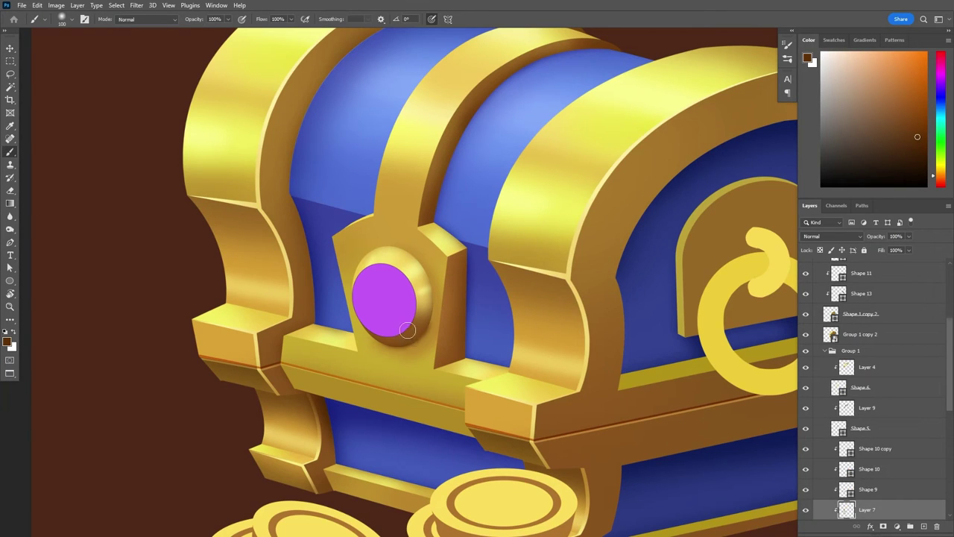
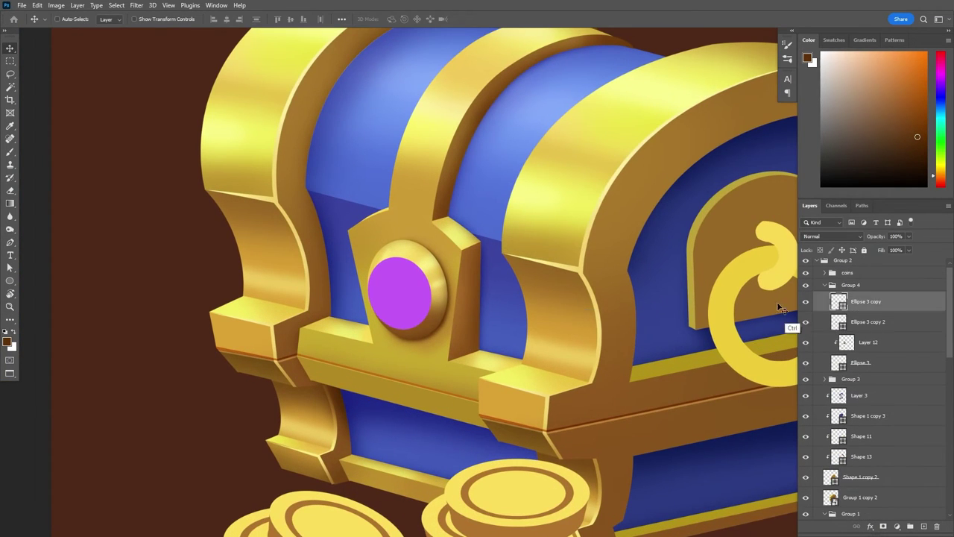
# - Paint shading on a clipped layer over the gem setting using pale yellow, darker golds and dark brown
pyautogui.click(924, 526)
pyautogui.hotkey('ctrl', 'alt', 'g')
pyautogui.press('b')
pyautogui.keyDown('alt'); pyautogui.click(420, 248); pyautogui.keyUp('alt')
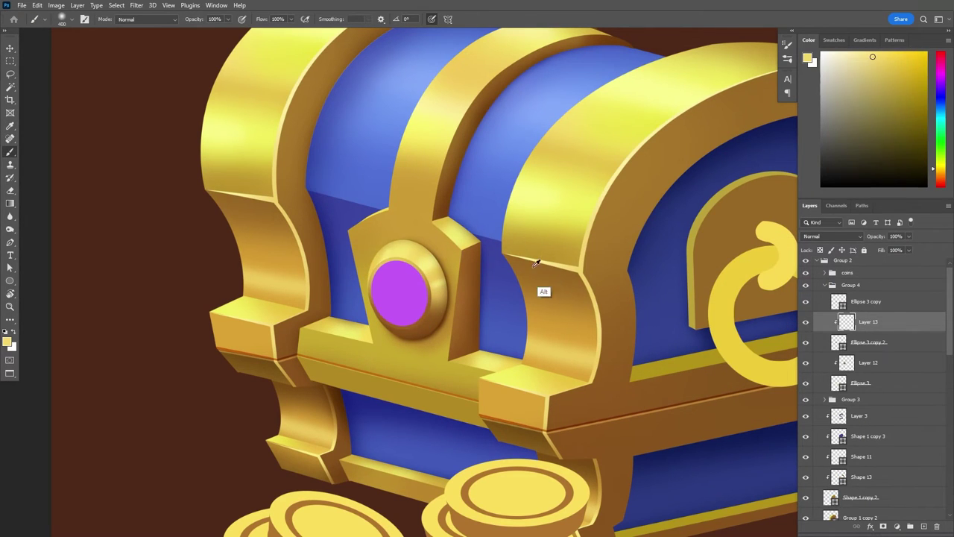
pyautogui.keyDown('alt'); pyautogui.click(542, 219); pyautogui.keyUp('alt')
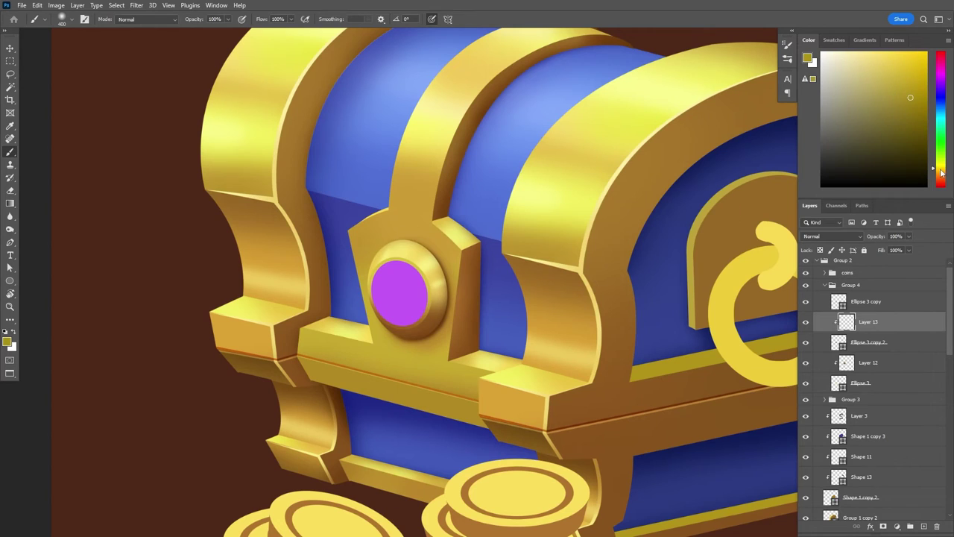
pyautogui.keyDown('alt'); pyautogui.click(406, 328); pyautogui.keyUp('alt')
pyautogui.press('z')
pyautogui.click(418, 287)
pyautogui.press('b')
pyautogui.keyDown('alt'); pyautogui.click(484, 342); pyautogui.keyUp('alt')
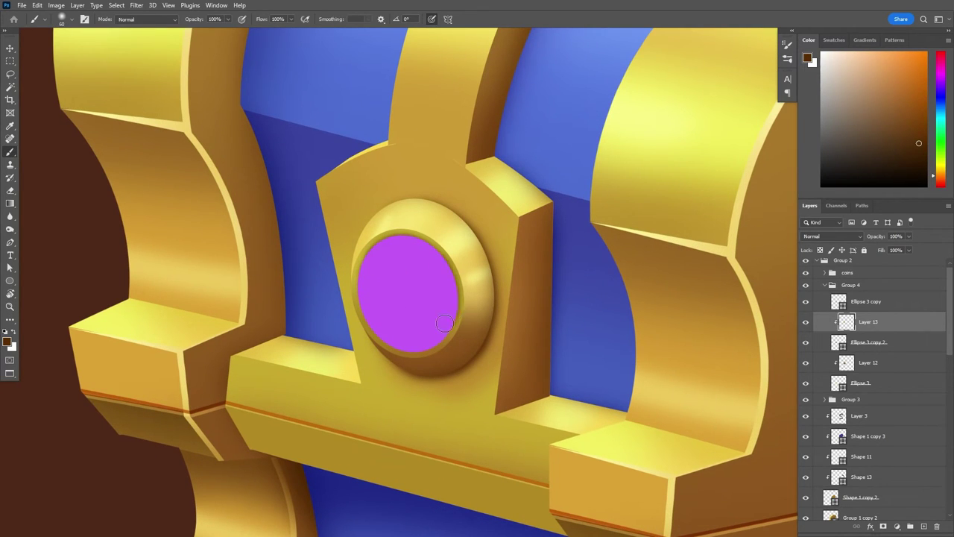
# - Duplicate the ellipse ring beneath the gem setting and recolour it darker
pyautogui.moveTo(815, 342); pyautogui.dragTo(820, 362)
pyautogui.doubleClick(838, 362)
pyautogui.press('Return')
pyautogui.press('v')
pyautogui.doubleClick(838, 362)
pyautogui.click(702, 268)
pyautogui.press('Return')
# - Toggle the purple gem ellipse's visibility to check it and add a new layer above it
pyautogui.click(865, 301)
pyautogui.click(805, 301)
pyautogui.click(805, 301)
pyautogui.hotkey('ctrl', 'shift', 'alt', 'n')
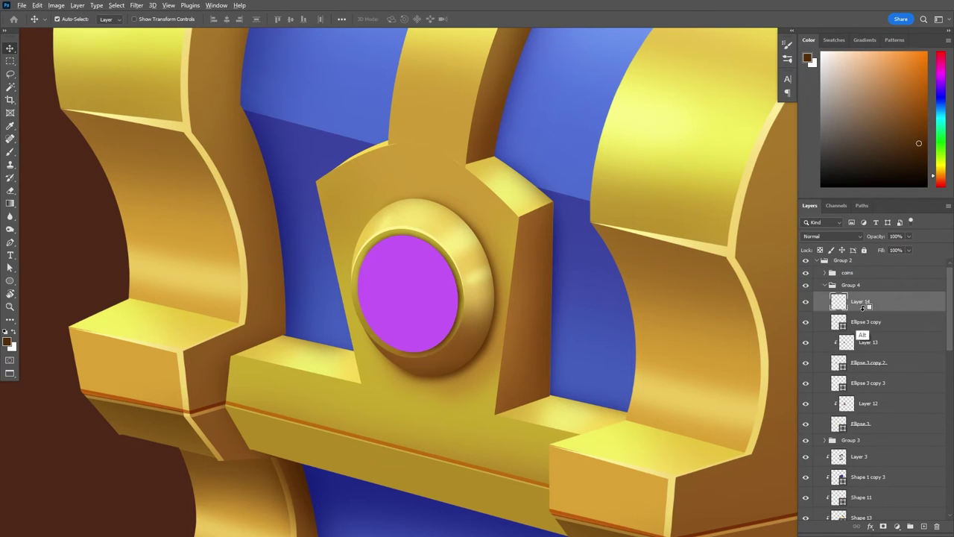
# - On a clipped layer, paint violet and blue-violet gradients across the gem, with magenta at upper left
pyautogui.hotkey('ctrl', 'alt', 'g')
pyautogui.press('b')
pyautogui.keyDown('alt'); pyautogui.click(410, 339); pyautogui.keyUp('alt')
pyautogui.keyDown('alt'); pyautogui.scroll(-1, 478, 283); pyautogui.keyUp('alt')
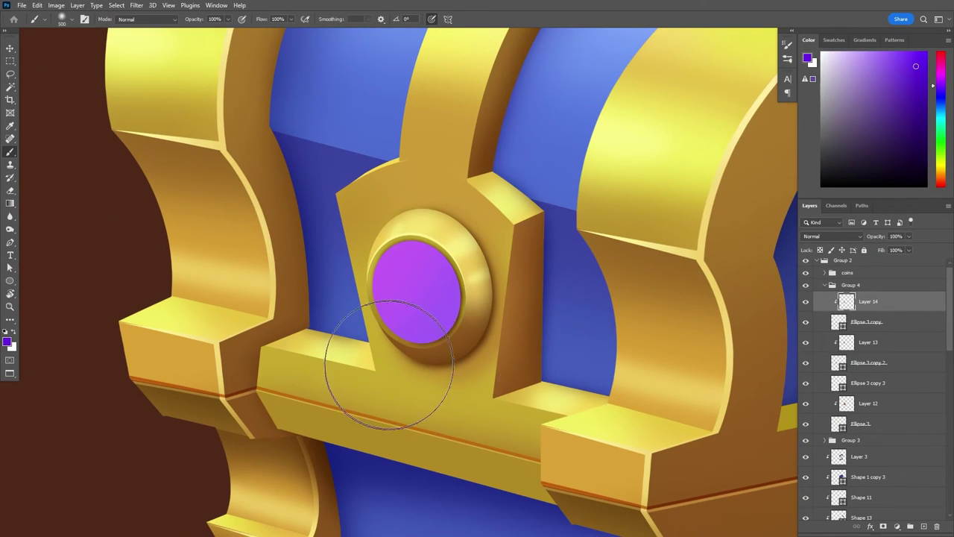
pyautogui.moveTo(425, 362); pyautogui.dragTo(417, 283)
pyautogui.click(915, 66)
pyautogui.moveTo(447, 328); pyautogui.dragTo(417, 313)
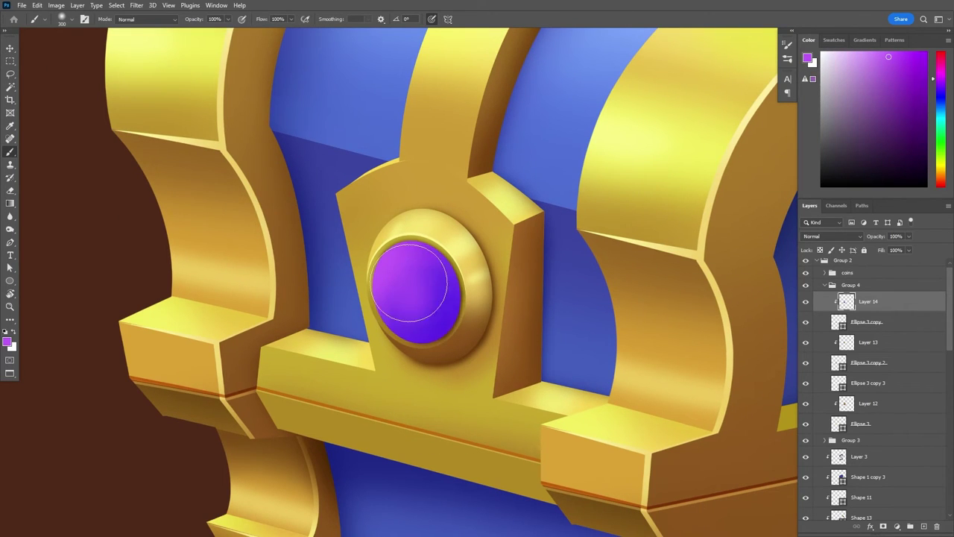
pyautogui.keyDown('alt'); pyautogui.click(417, 298); pyautogui.keyUp('alt')
pyautogui.click(890, 57)
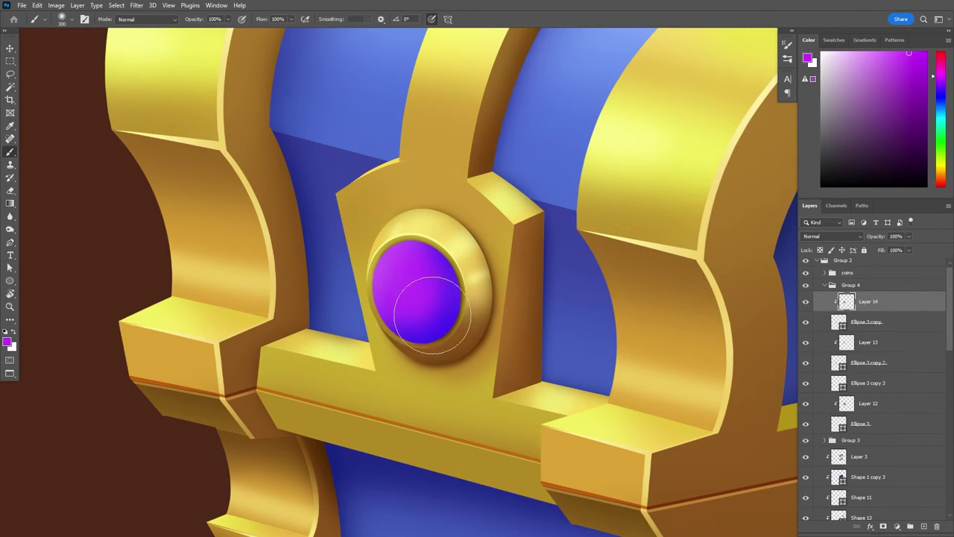
pyautogui.moveTo(387, 268); pyautogui.dragTo(432, 291)
# - Brighten the gem's lower area with violet, add a light magenta streak and tint the bottom blue
pyautogui.press('[')
pyautogui.press('[')
pyautogui.press('[')
pyautogui.moveTo(457, 338); pyautogui.dragTo(455, 261)
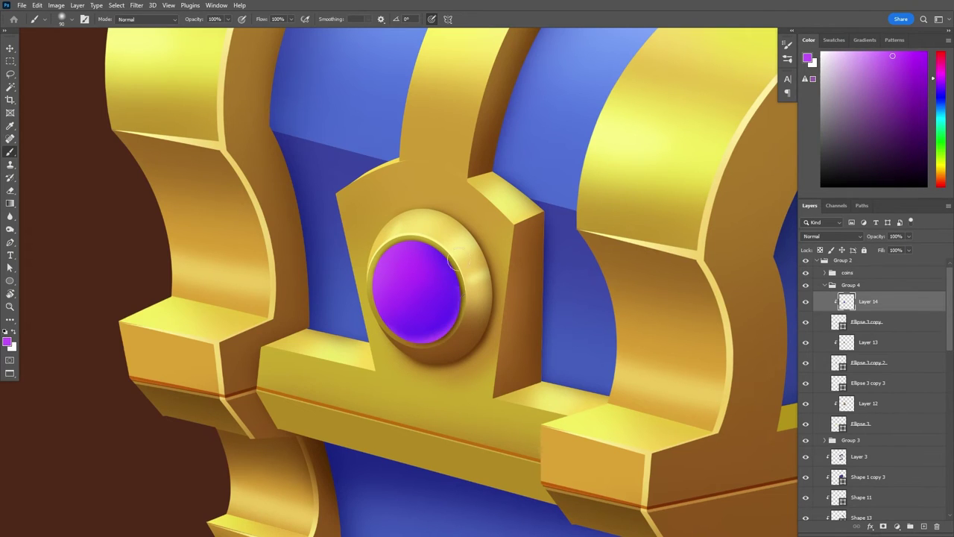
pyautogui.moveTo(421, 288); pyautogui.dragTo(440, 308)
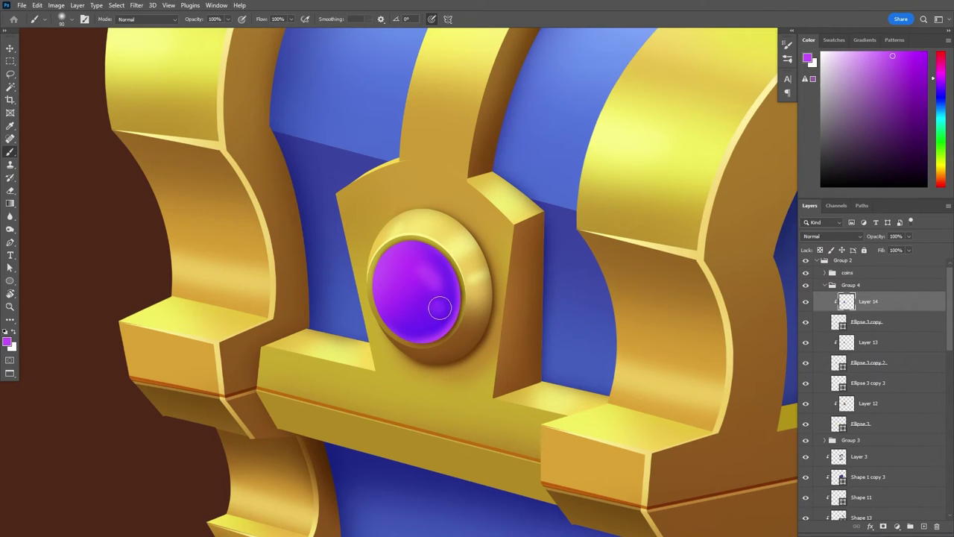
pyautogui.press(']')
pyautogui.press(']')
pyautogui.press(']')
pyautogui.moveTo(387, 249)
pyautogui.mouseDown()
pyautogui.moveTo(391, 335)
pyautogui.moveTo(402, 328)
pyautogui.mouseUp()
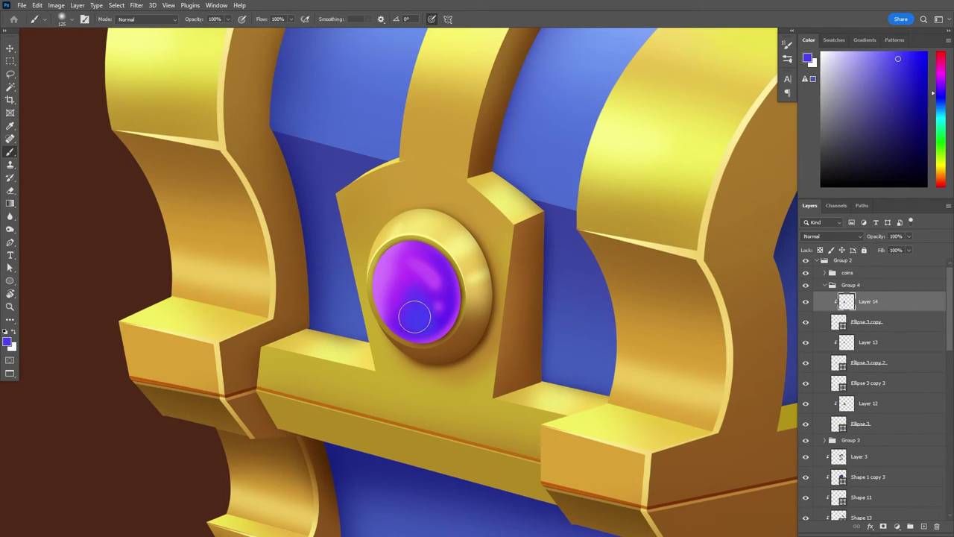
pyautogui.scroll(-3, 415, 317)
pyautogui.scroll(4, 439, 308)
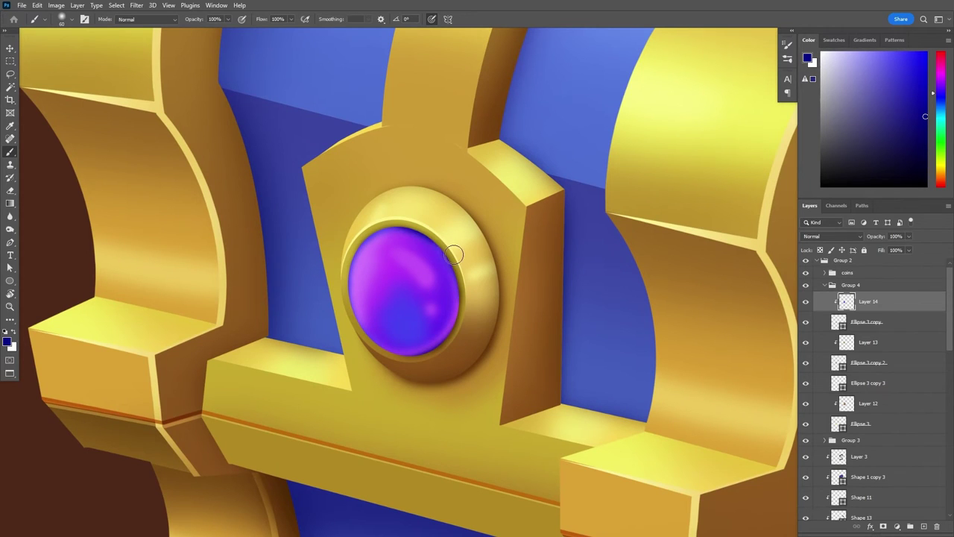
pyautogui.scroll(-3, 462, 328)
pyautogui.scroll(3, 447, 313)
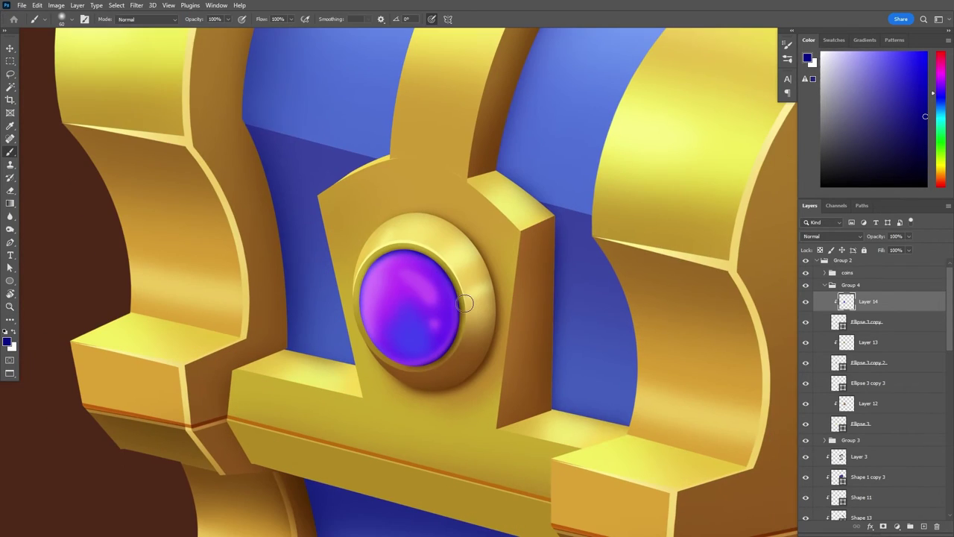
# - Add light pink-purple highlights and darker blue-purple accents to the gem
pyautogui.keyDown('alt'); pyautogui.click(439, 300); pyautogui.keyUp('alt')
pyautogui.click(456, 300)
pyautogui.keyDown('alt'); pyautogui.click(366, 343); pyautogui.keyUp('alt')
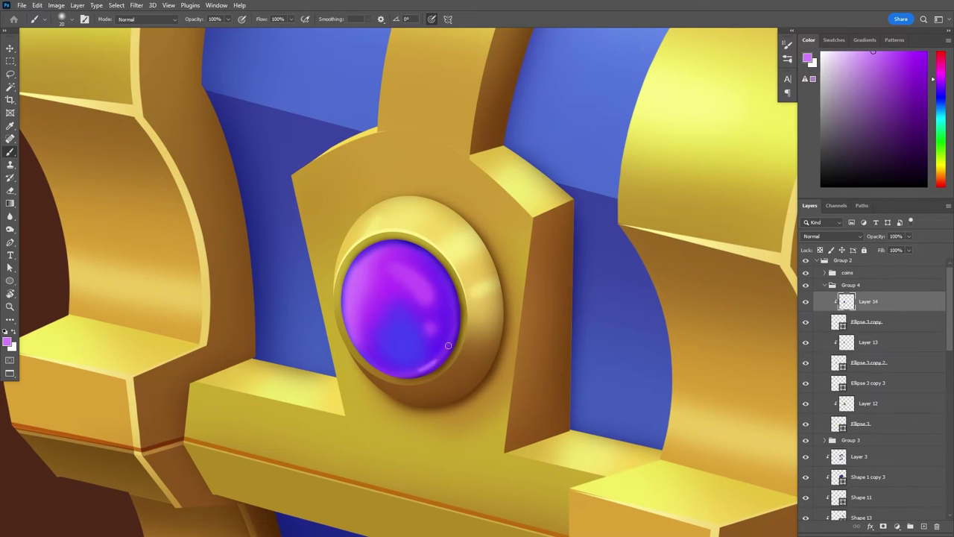
pyautogui.keyDown('alt'); pyautogui.click(429, 373); pyautogui.keyUp('alt')
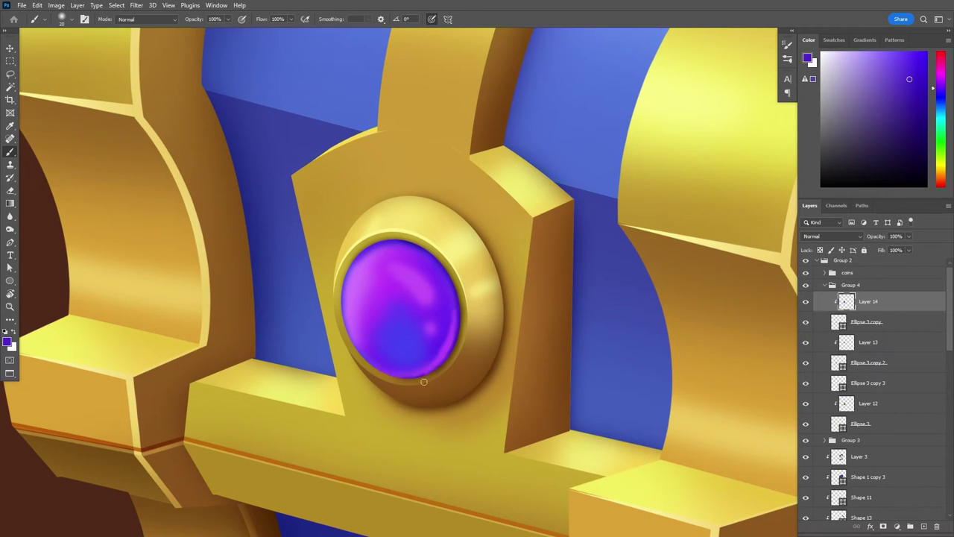
pyautogui.scroll(-3, 457, 345)
pyautogui.scroll(3, 477, 320)
pyautogui.keyDown('alt'); pyautogui.click(479, 319); pyautogui.keyUp('alt')
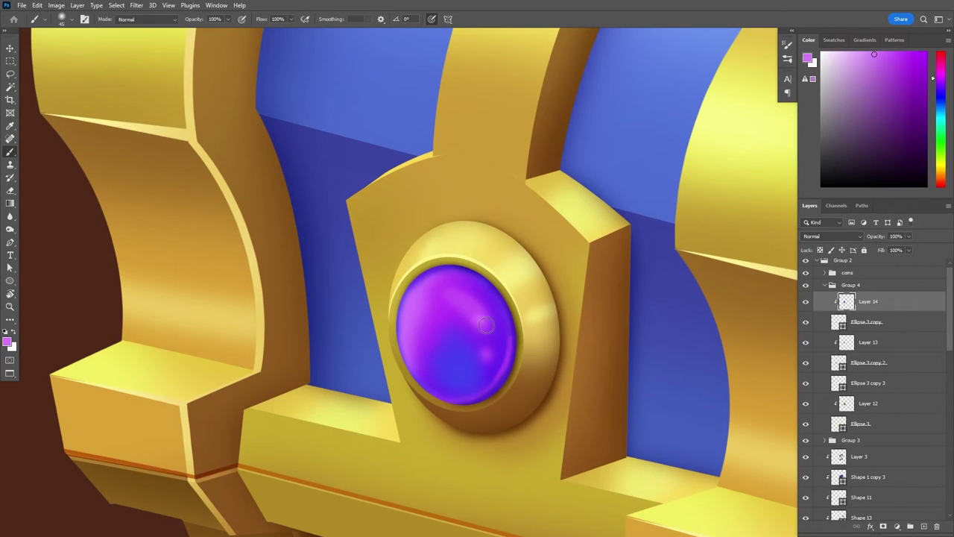
pyautogui.scroll(-5, 470, 307)
pyautogui.scroll(1, 462, 309)
pyautogui.scroll(1, 455, 310)
pyautogui.scroll(1, 448, 310)
pyautogui.press('v')
pyautogui.keyDown('ctrl'); pyautogui.click(247, 283); pyautogui.keyUp('ctrl')
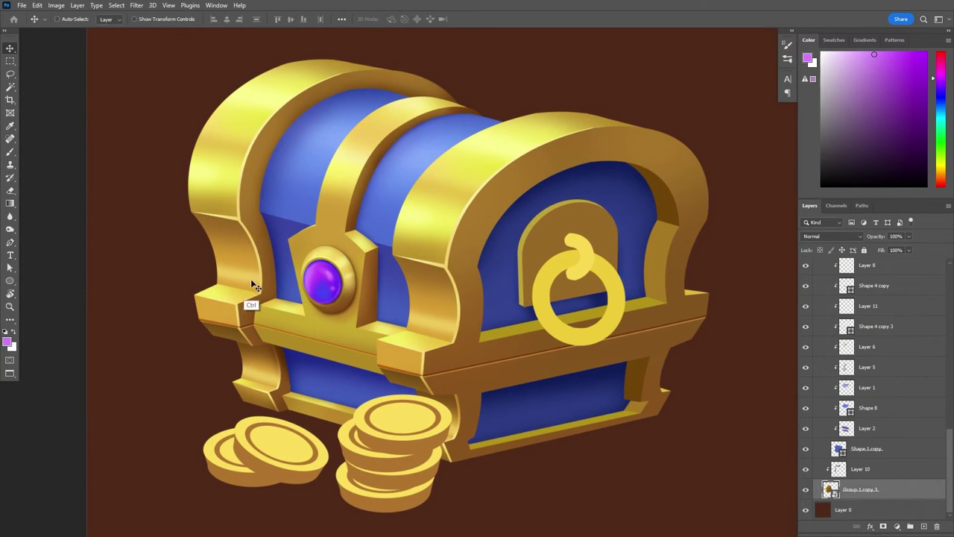
# - Paint soft brown and gold shading on a new layer above Shape 13
pyautogui.click(324, 342)
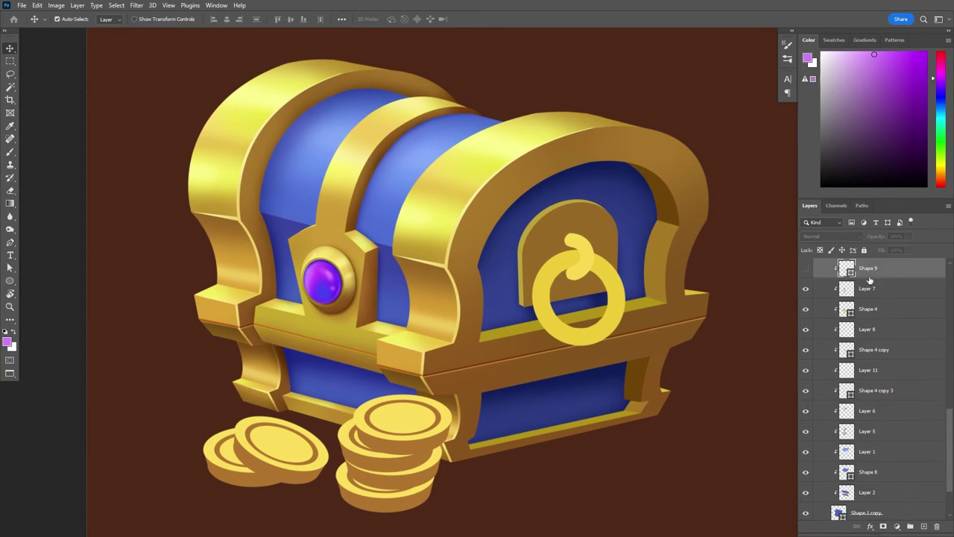
pyautogui.press('b')
pyautogui.keyDown('alt'); pyautogui.click(361, 344); pyautogui.keyUp('alt')
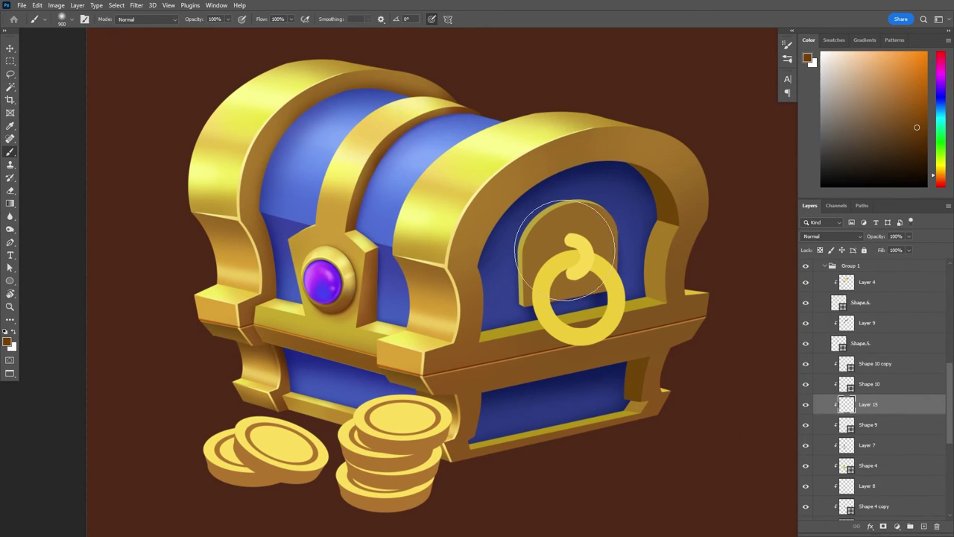
pyautogui.keyDown('alt'); pyautogui.click(287, 302); pyautogui.keyUp('alt')
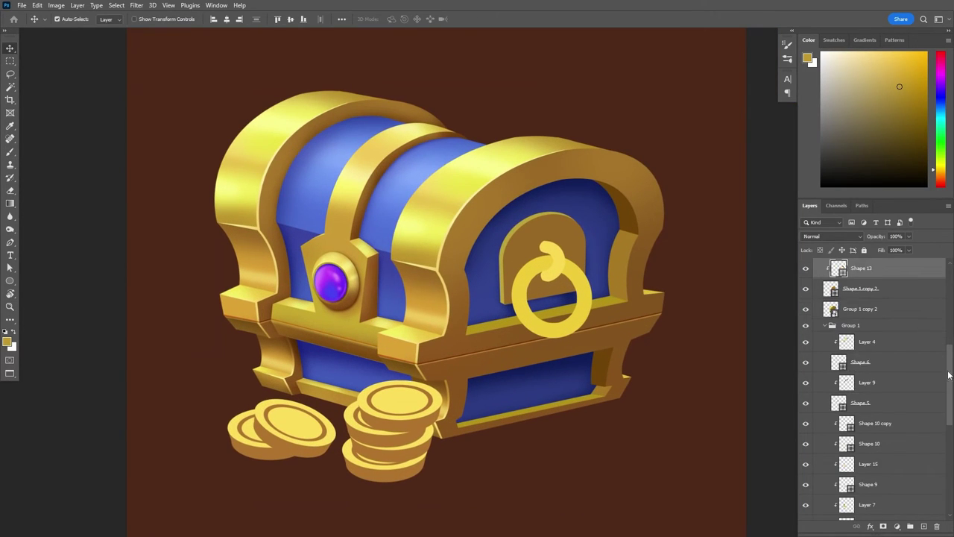
pyautogui.scroll(3, 948, 375)
pyautogui.click(923, 526)
pyautogui.press('b')
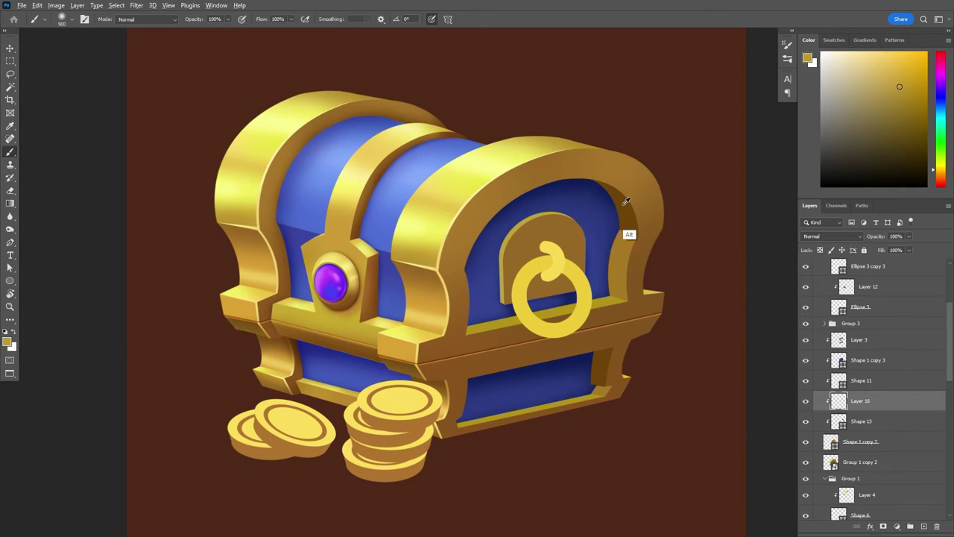
pyautogui.keyDown('alt'); pyautogui.click(626, 201); pyautogui.keyUp('alt')
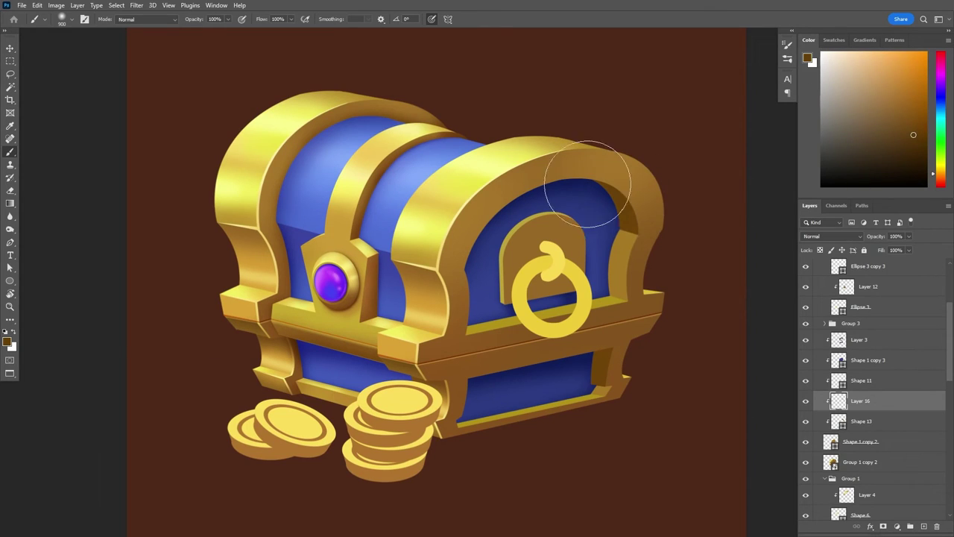
pyautogui.keyDown('alt'); pyautogui.click(634, 244); pyautogui.keyUp('alt')
# - Shade Shape 1 copy 2 on a clipped layer with darker brown-gold and bright yellow
pyautogui.click(833, 445)
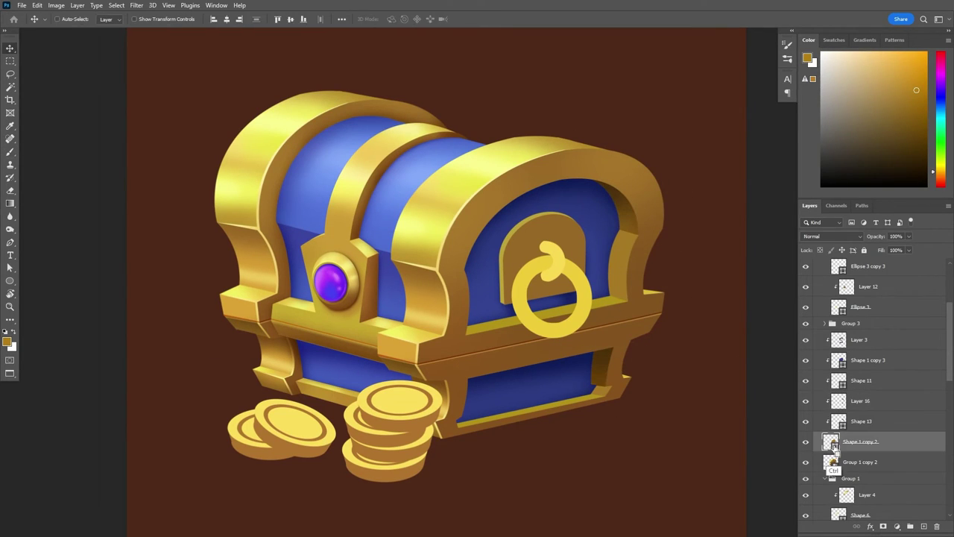
pyautogui.hotkey('ctrl', 'shift', 'alt', 'n')
pyautogui.hotkey('ctrl', 'alt', 'g')
pyautogui.press('b')
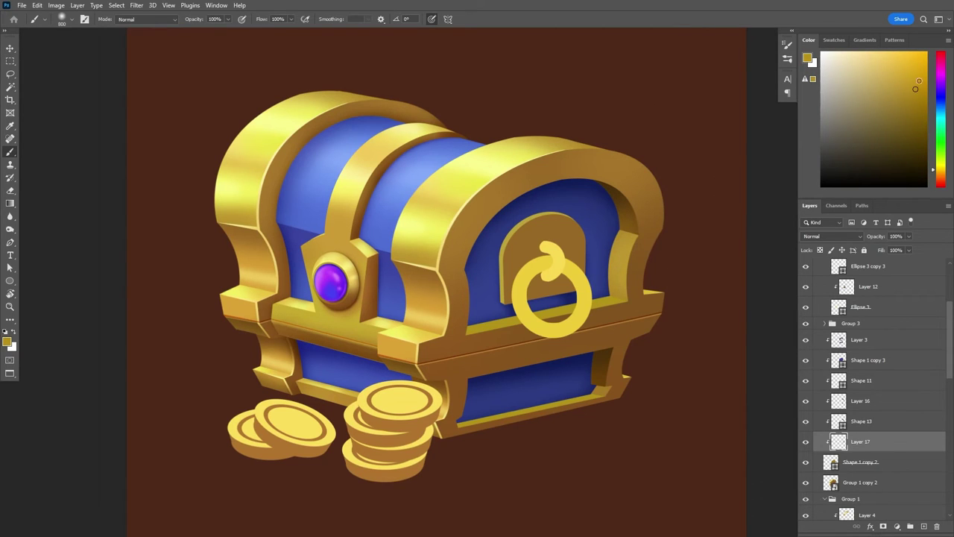
pyautogui.press('[')
pyautogui.press('[')
pyautogui.press('[')
pyautogui.keyDown('alt'); pyautogui.click(620, 380); pyautogui.keyUp('alt')
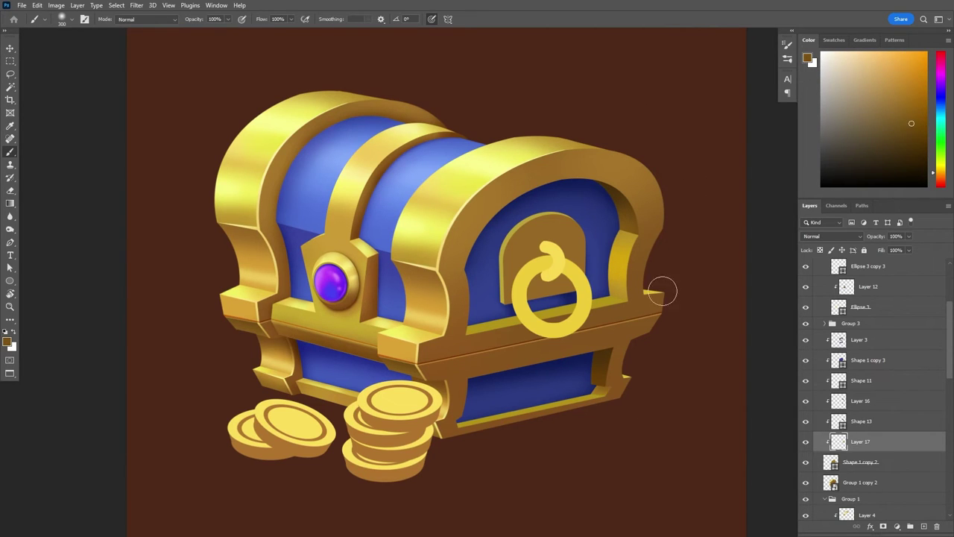
pyautogui.keyDown('alt'); pyautogui.click(637, 256); pyautogui.keyUp('alt')
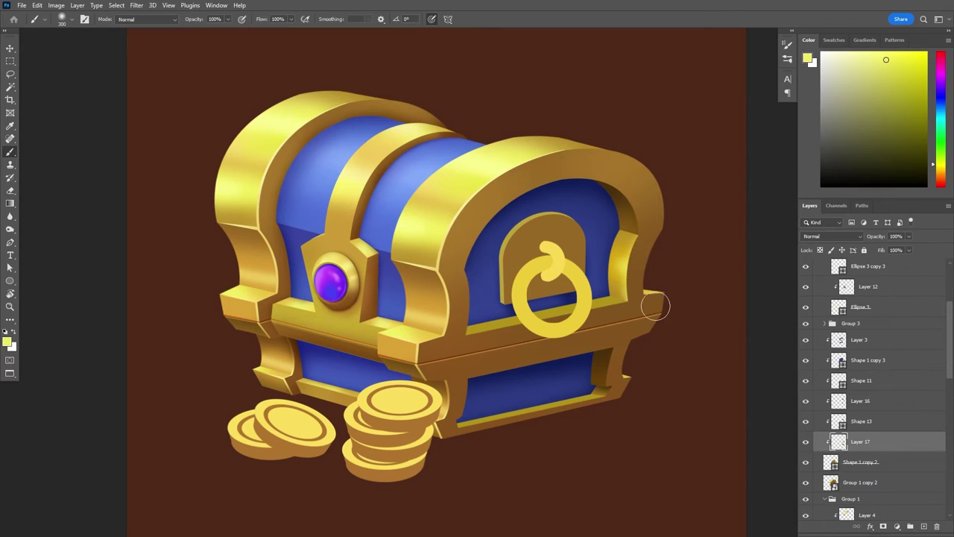
# - Paint orange-gold, yellow-gold and dark brown shading with a 600 brush on a clipped layer over Shape 11
pyautogui.keyDown('ctrl'); pyautogui.click(628, 412); pyautogui.keyUp('ctrl')
pyautogui.hotkey('ctrl', 'shift', 'alt', 'n')
pyautogui.press(']')
pyautogui.press(']')
pyautogui.press(']')
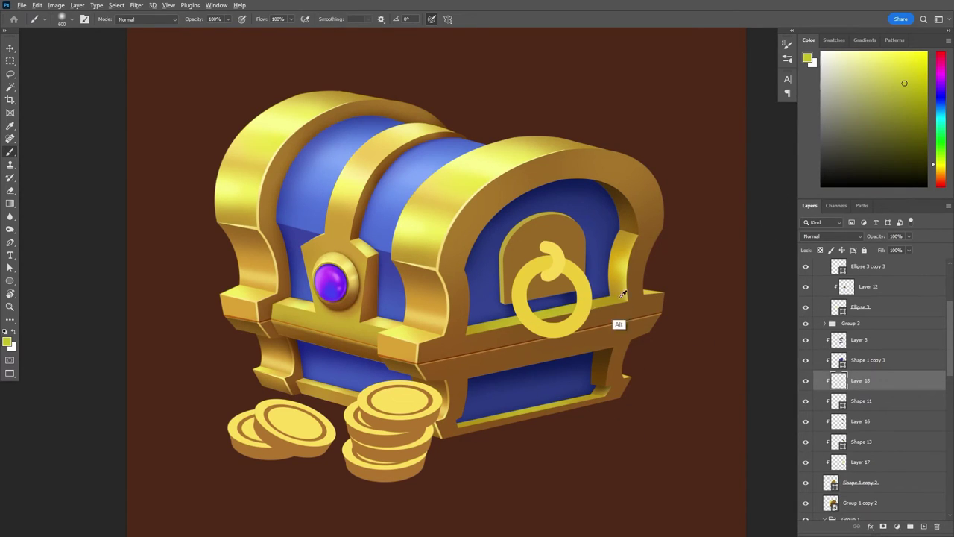
pyautogui.keyDown('alt'); pyautogui.click(636, 282); pyautogui.keyUp('alt')
pyautogui.keyDown('alt'); pyautogui.click(608, 306); pyautogui.keyUp('alt')
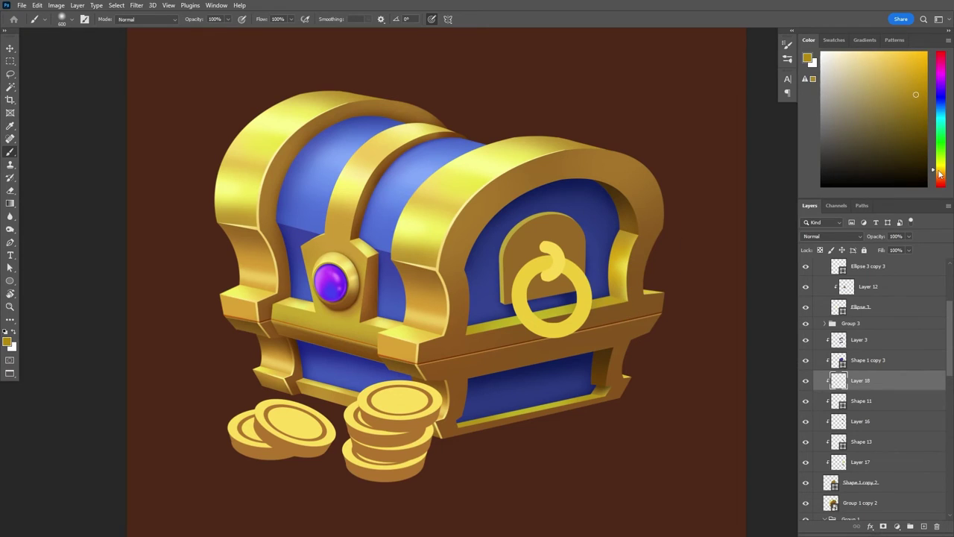
pyautogui.click(938, 173)
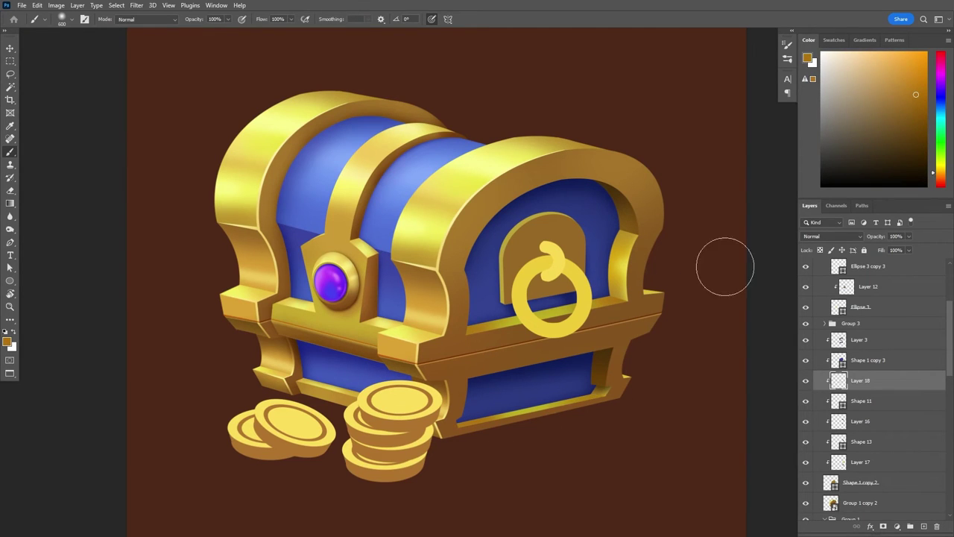
pyautogui.click(938, 176)
pyautogui.click(924, 144)
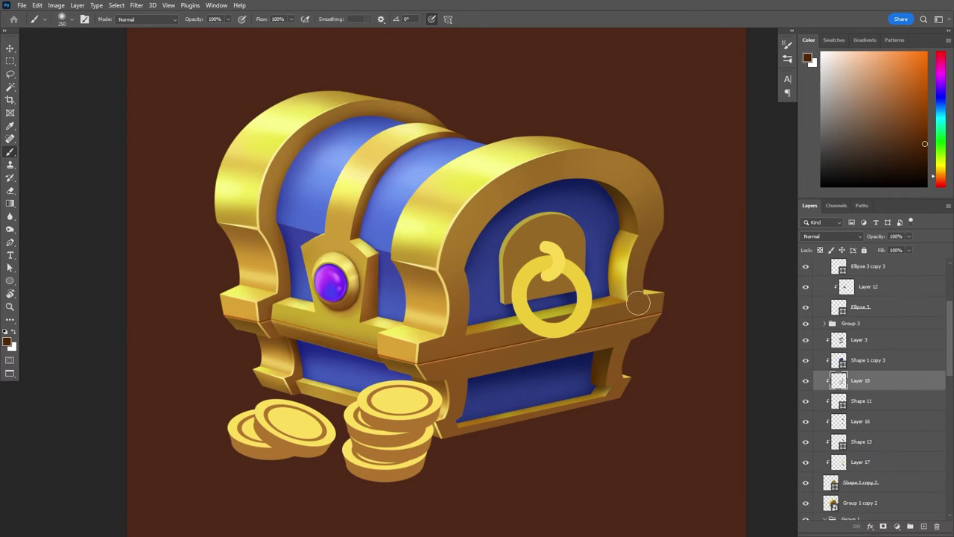
pyautogui.keyDown('ctrl'); pyautogui.click(831, 483); pyautogui.keyUp('ctrl')
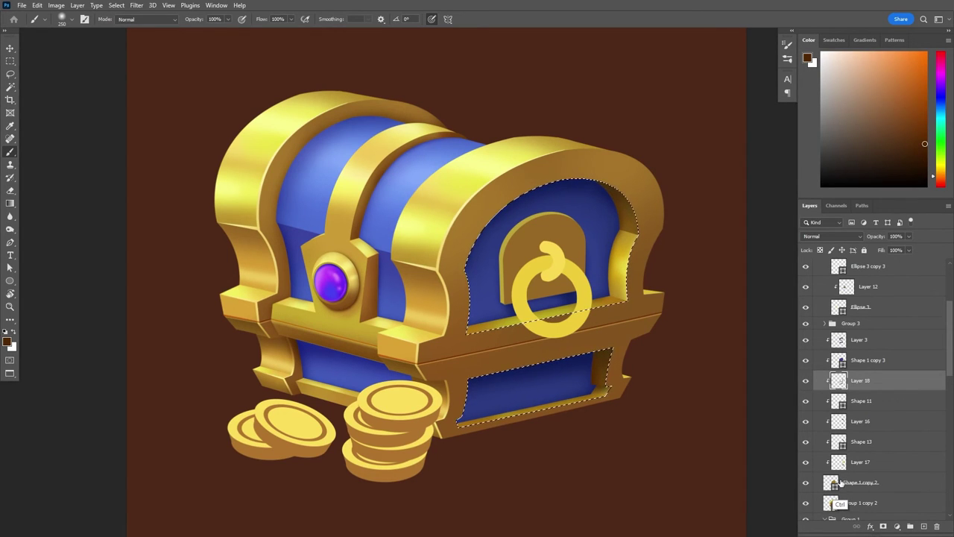
# - Duplicate the blue panel shape as Shape 1 copy 4 and refill it with a colour sampled from the chest
pyautogui.click(840, 483)
pyautogui.hotkey('ctrl', 'j')
pyautogui.doubleClick(830, 503)
pyautogui.click(438, 296)
pyautogui.press('Return')
pyautogui.press('v')
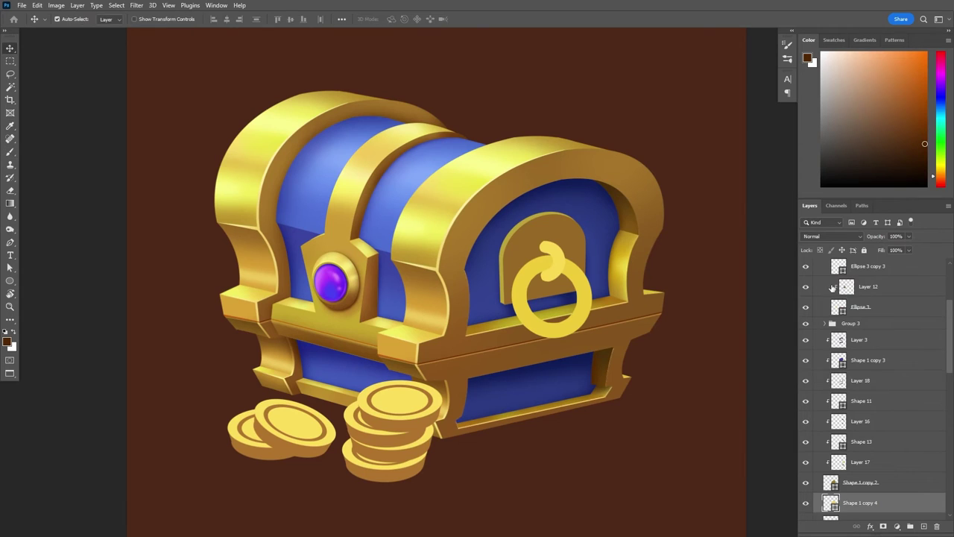
pyautogui.scroll(-2, 949, 339)
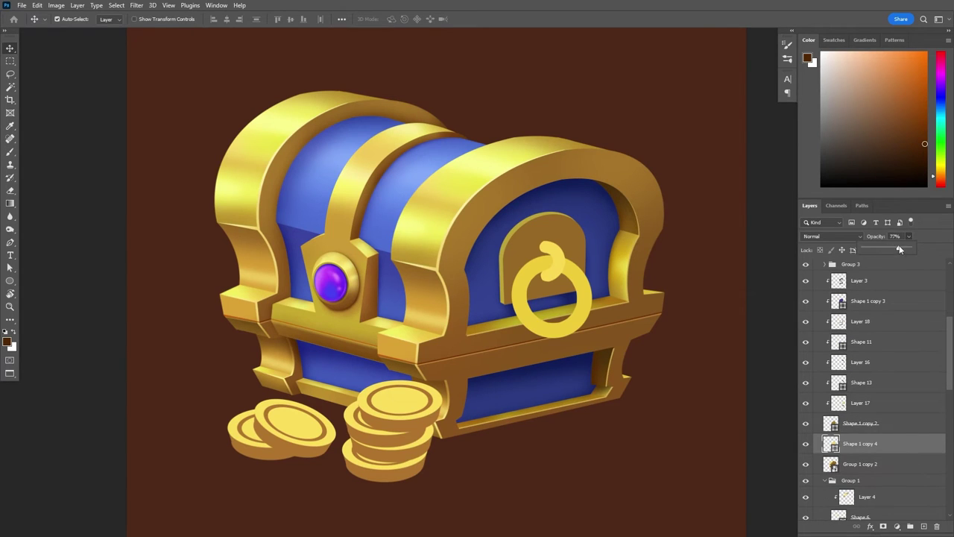
# - Add clipped Layer 19 over the panel copy and sample gold for painting
pyautogui.hotkey('ctrl', 'shift', 'alt', 'n')
pyautogui.hotkey('ctrl', 'alt', 'g')
pyautogui.press('b')
pyautogui.keyDown('alt'); pyautogui.click(439, 349); pyautogui.keyUp('alt')
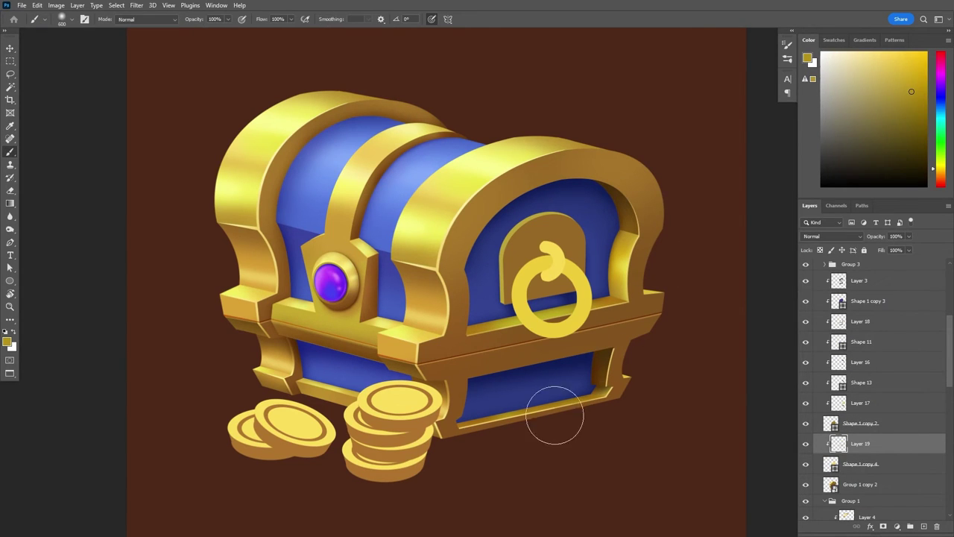
# - Collapse the open layer groups, select the background layer and fit the chest on screen
pyautogui.scroll(3, 826, 295)
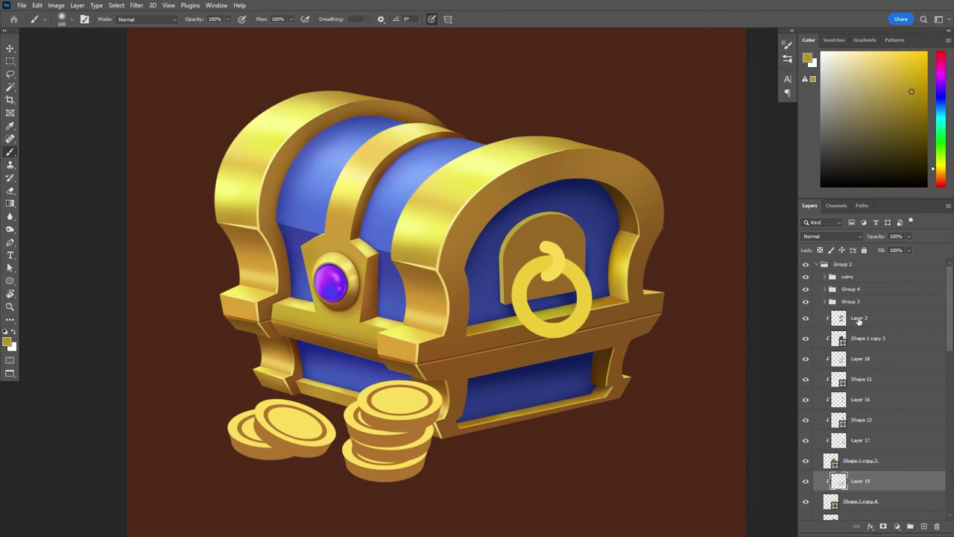
pyautogui.keyDown('ctrl'); pyautogui.click(825, 289); pyautogui.keyUp('ctrl')
pyautogui.click(821, 356)
pyautogui.hotkey('ctrl', '0')
pyautogui.press('v')
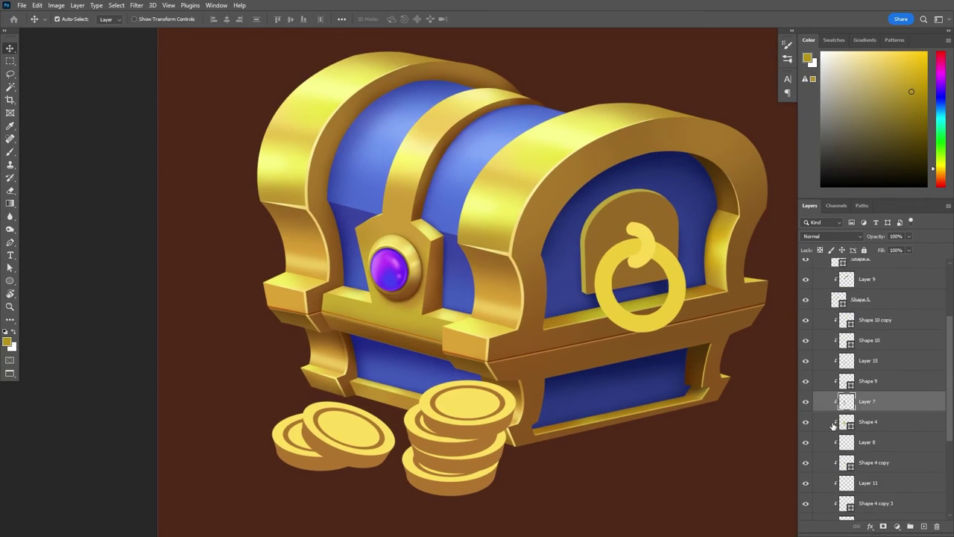
# - Duplicate Shape 4 and shade the gem plate with sampled dark gold on new Layer 20
pyautogui.click(862, 431)
pyautogui.hotkey('ctrl', '0')
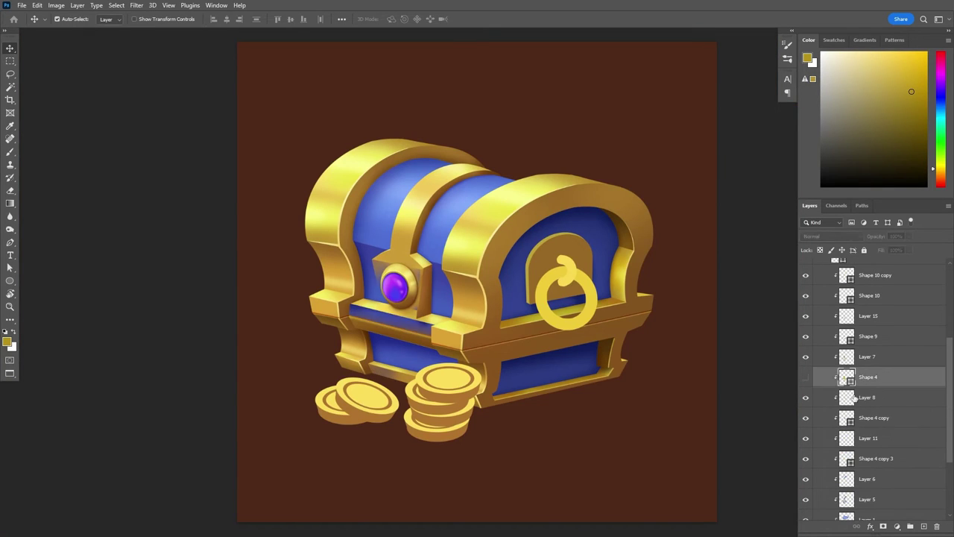
pyautogui.hotkey('ctrl', 'j')
pyautogui.hotkey('ctrl', '[')
pyautogui.click(424, 314)
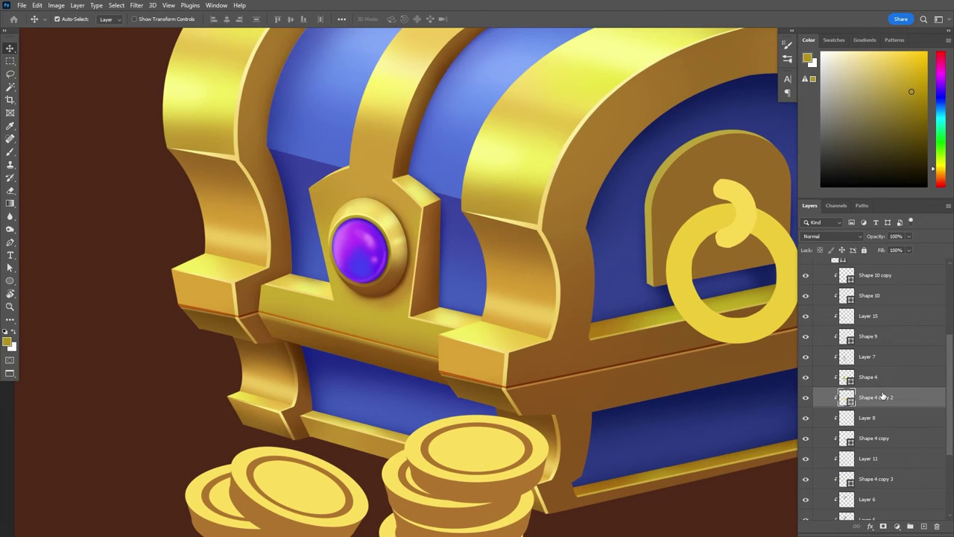
pyautogui.hotkey('ctrl', 'shift', 'alt', 'n')
pyautogui.press('b')
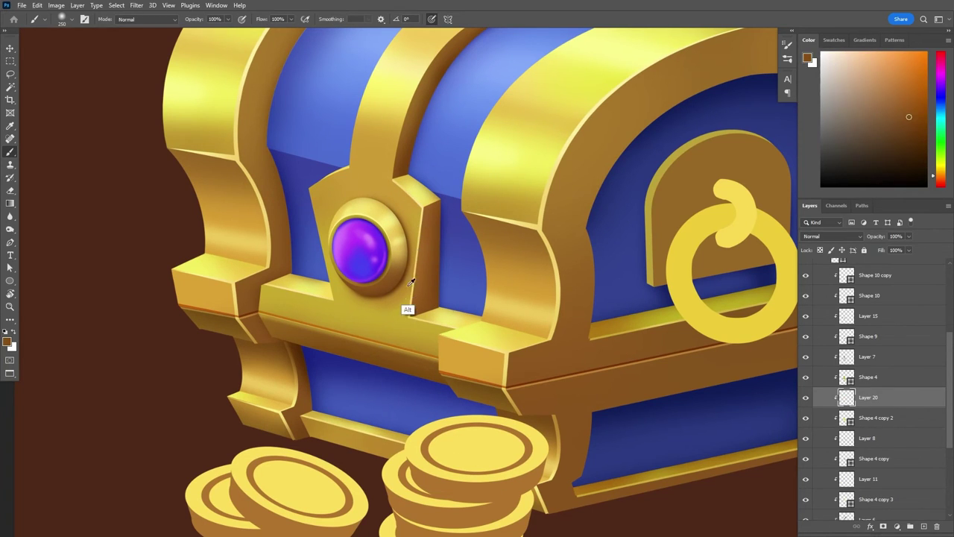
pyautogui.keyDown('alt'); pyautogui.click(273, 300); pyautogui.keyUp('alt')
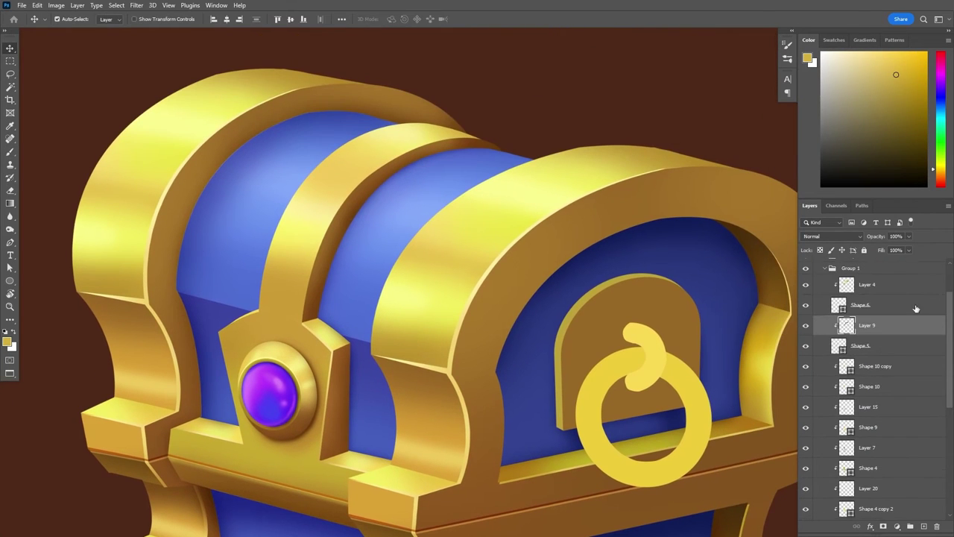
# - Duplicate the middle gold band Shape 6 and give the copy a new fill colour
pyautogui.keyDown('ctrl'); pyautogui.click(845, 323); pyautogui.keyUp('ctrl')
pyautogui.moveTo(842, 312); pyautogui.dragTo(841, 323)
pyautogui.doubleClick(838, 324)
pyautogui.click(877, 263)
pyautogui.press('Left')
pyautogui.press('Left')
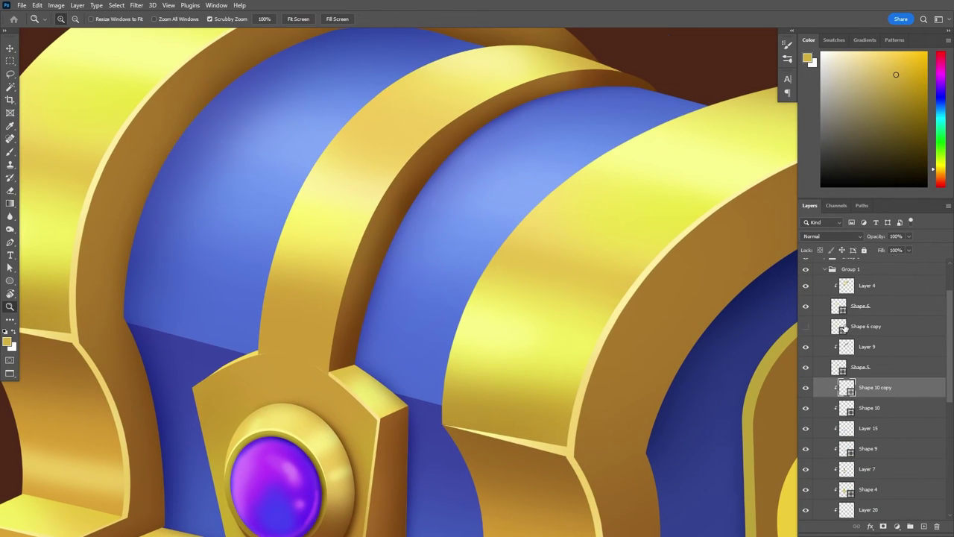
# - Add Layer 21 above the band copy, hide the copy and paint the band's inner edge
pyautogui.click(845, 328)
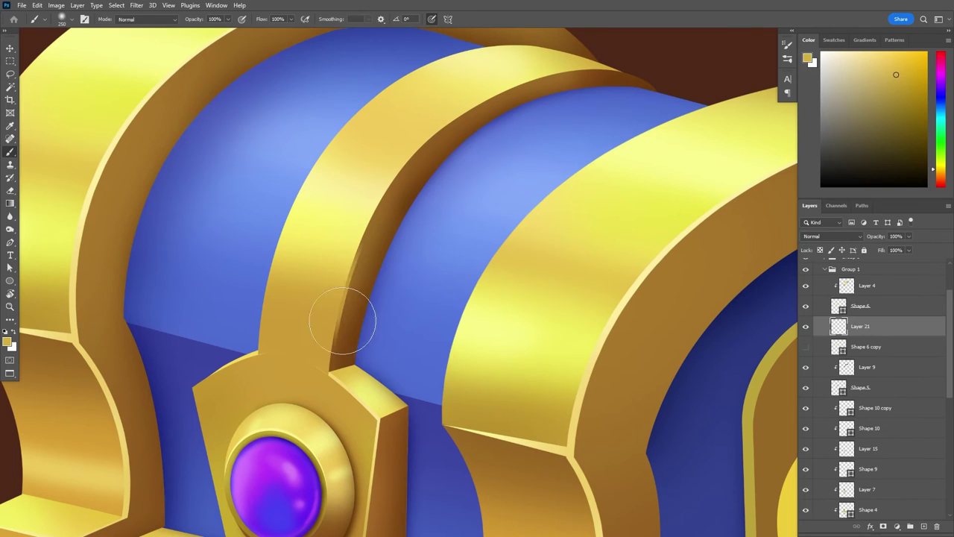
pyautogui.click(804, 347)
pyautogui.press('a')
pyautogui.click(333, 380)
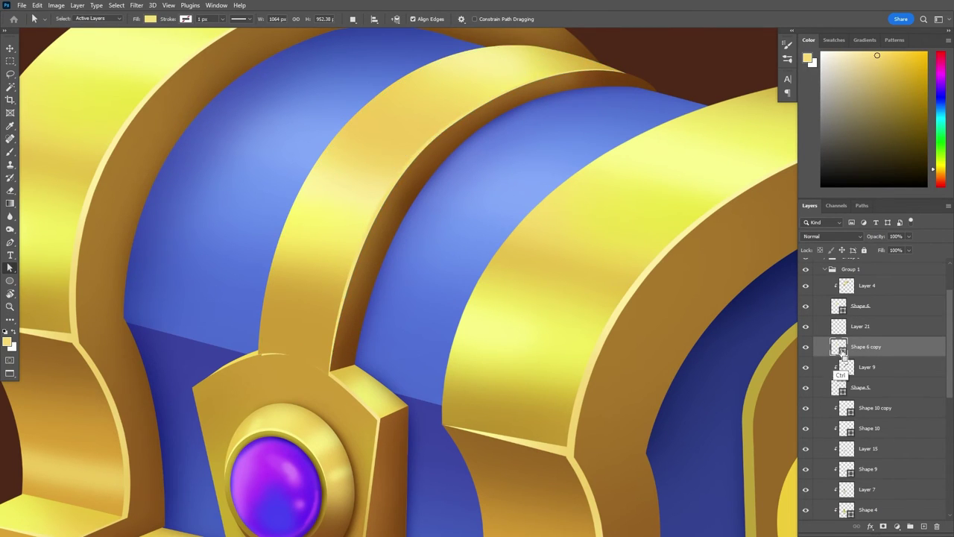
pyautogui.click(804, 347)
pyautogui.click(860, 326)
pyautogui.press('b')
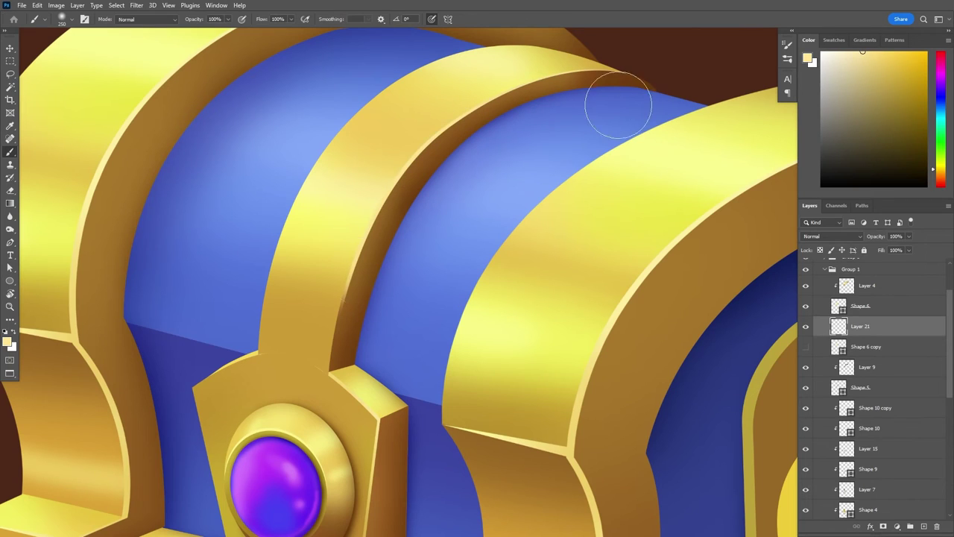
# - Delete the unused band copy and resume brushing on the gem plate's paint layer
pyautogui.click(828, 346)
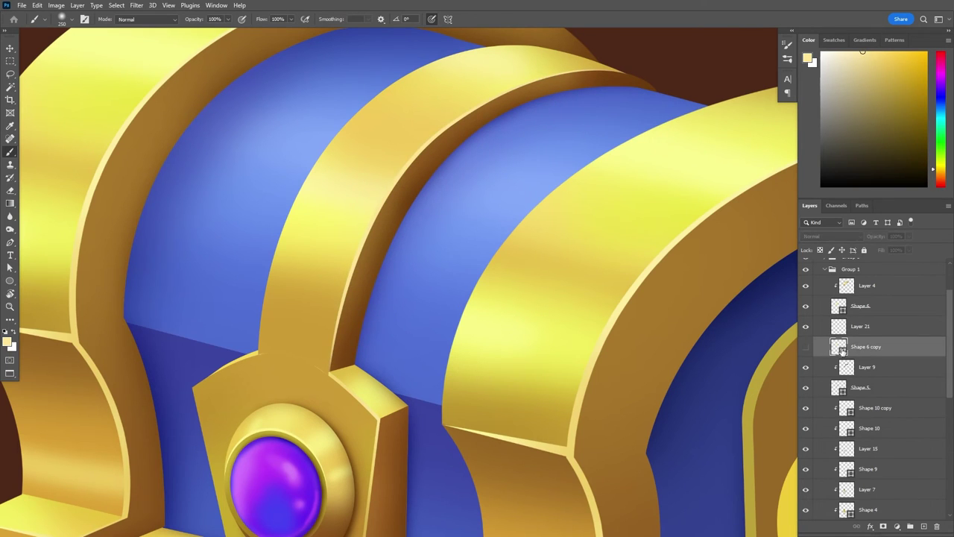
pyautogui.press('Delete')
pyautogui.press('v')
pyautogui.scroll(5, 596, 313)
pyautogui.scroll(-5, 436, 375)
pyautogui.click(436, 375)
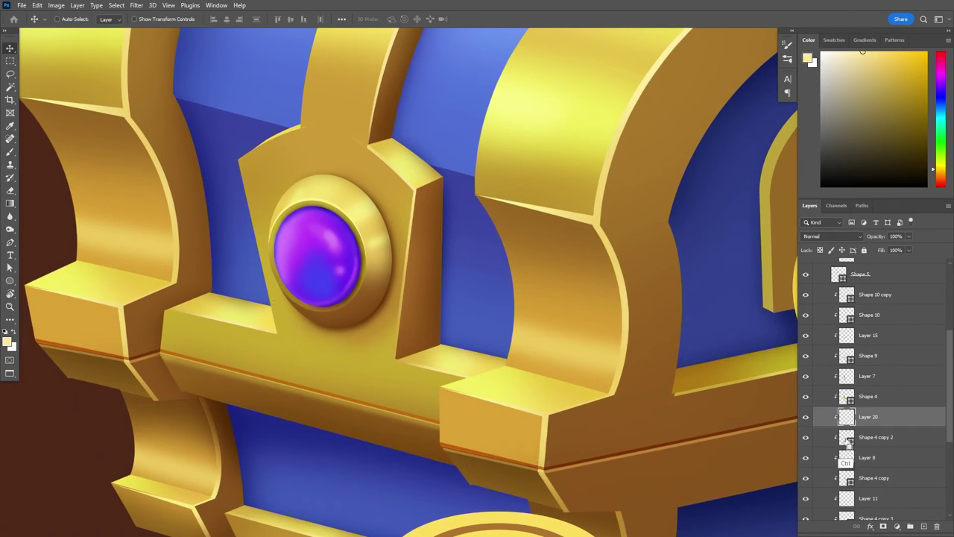
pyautogui.press('b')
pyautogui.press('z')
pyautogui.scroll(-5, 364, 324)
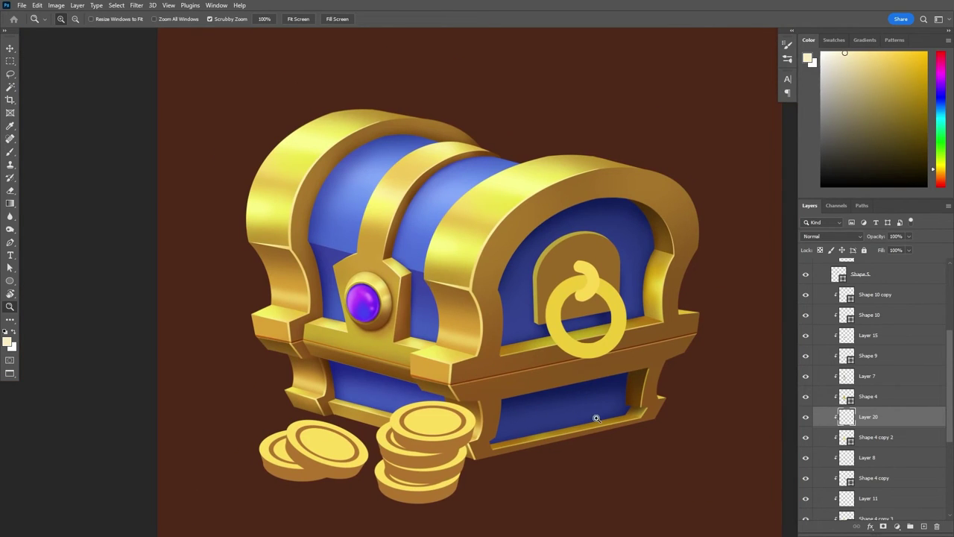
# - Deepen the shading inside the chest's right arch with darker gold on Layer 22
pyautogui.click(604, 305)
pyautogui.press('v')
pyautogui.click(604, 305)
pyautogui.hotkey('ctrl', '0')
pyautogui.click(606, 268)
pyautogui.press('z')
pyautogui.click(609, 267)
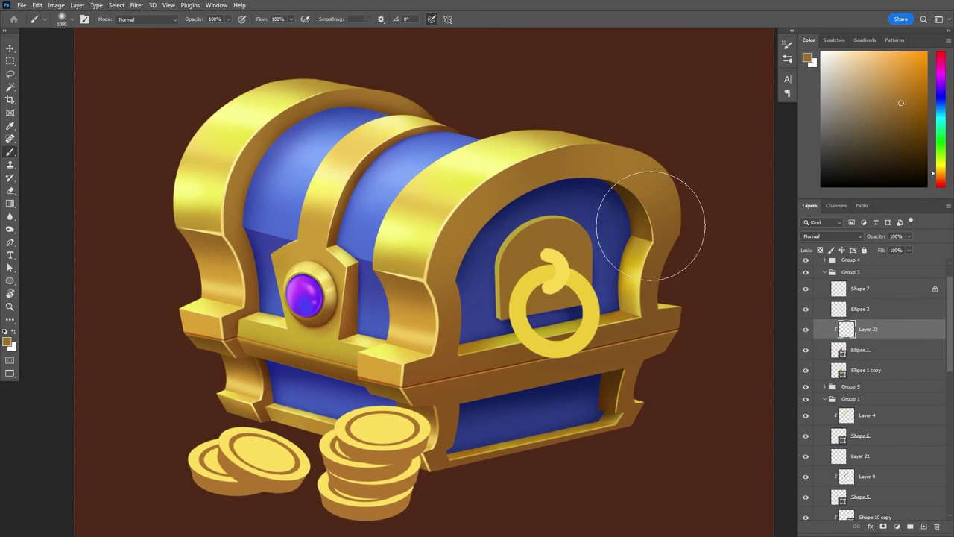
pyautogui.click(911, 133)
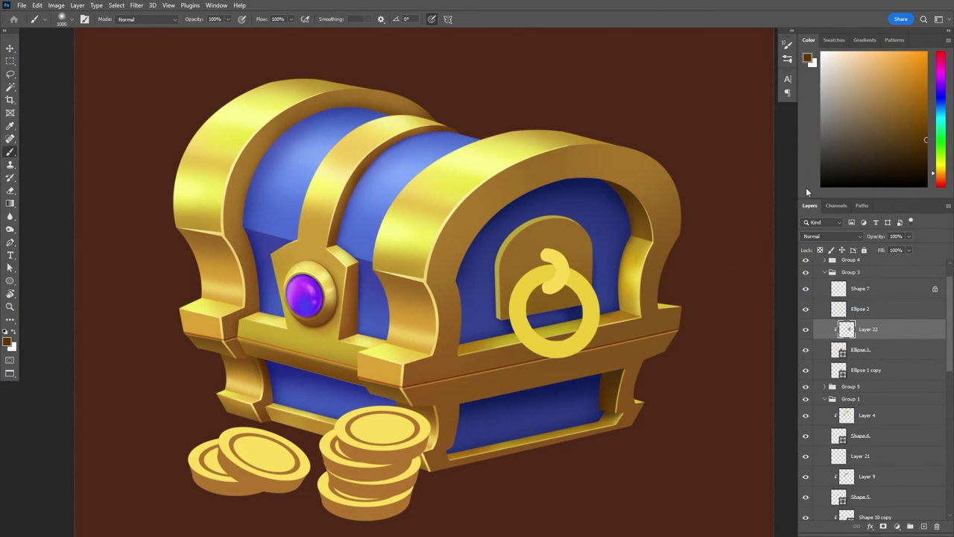
pyautogui.press('[')
pyautogui.press('[')
pyautogui.press('[')
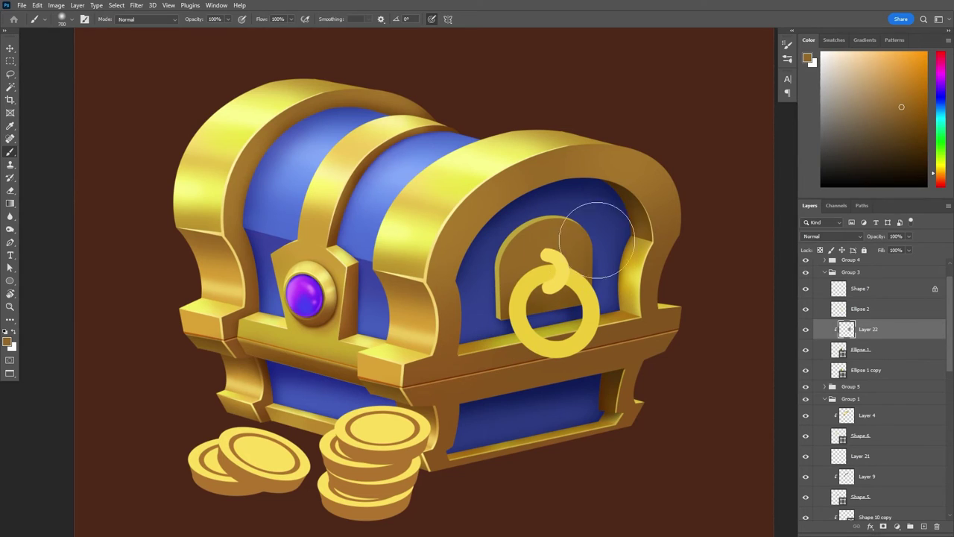
# - Add clipped Layer 23 over Ellipse 1 copy and paint a pale yellow highlight on the lock
pyautogui.click(865, 370)
pyautogui.click(922, 526)
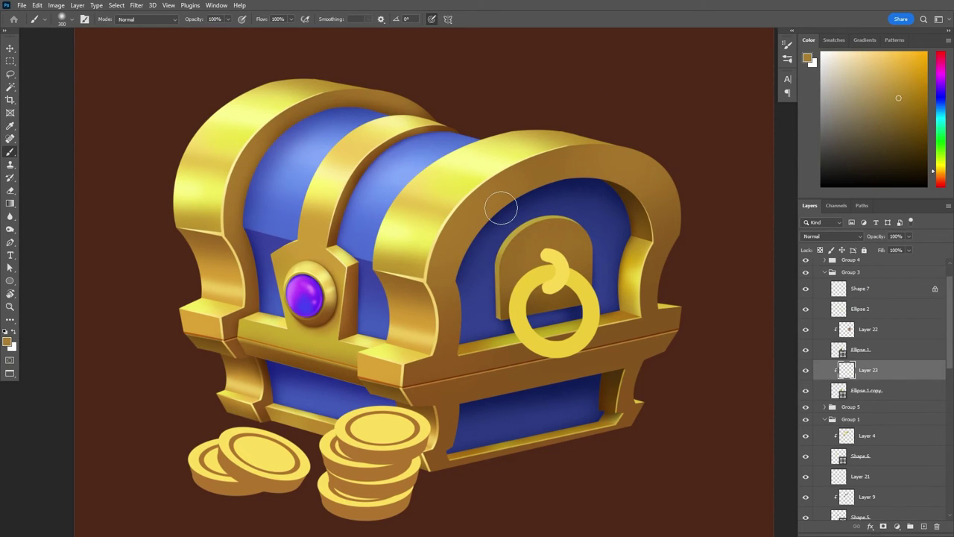
pyautogui.keyDown('alt'); pyautogui.click(413, 272); pyautogui.keyUp('alt')
pyautogui.keyDown('alt'); pyautogui.click(437, 213); pyautogui.keyUp('alt')
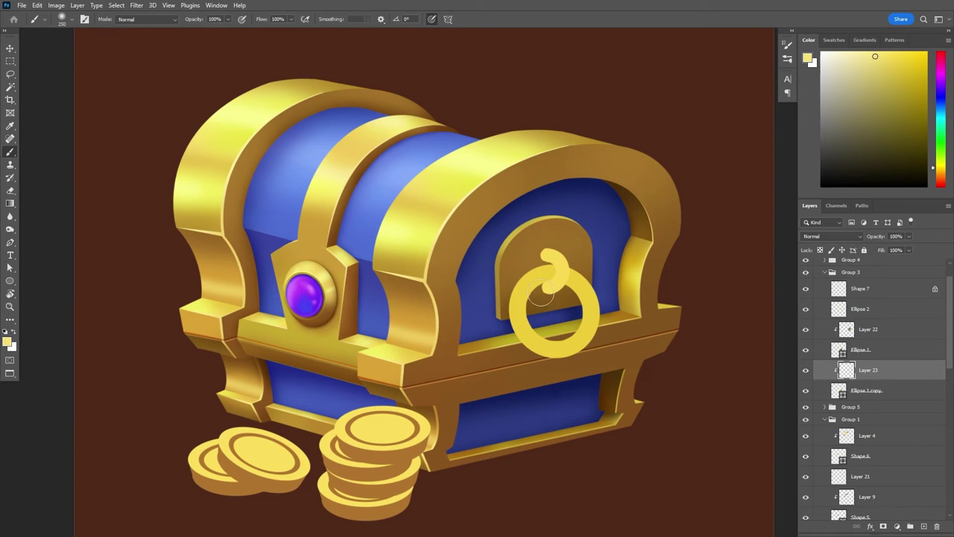
pyautogui.scroll(5, 581, 272)
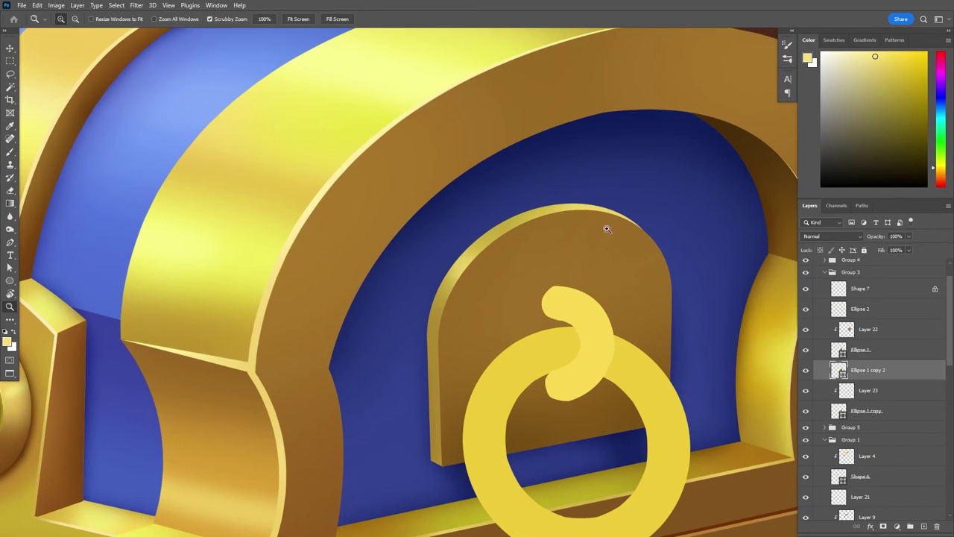
pyautogui.click(879, 264)
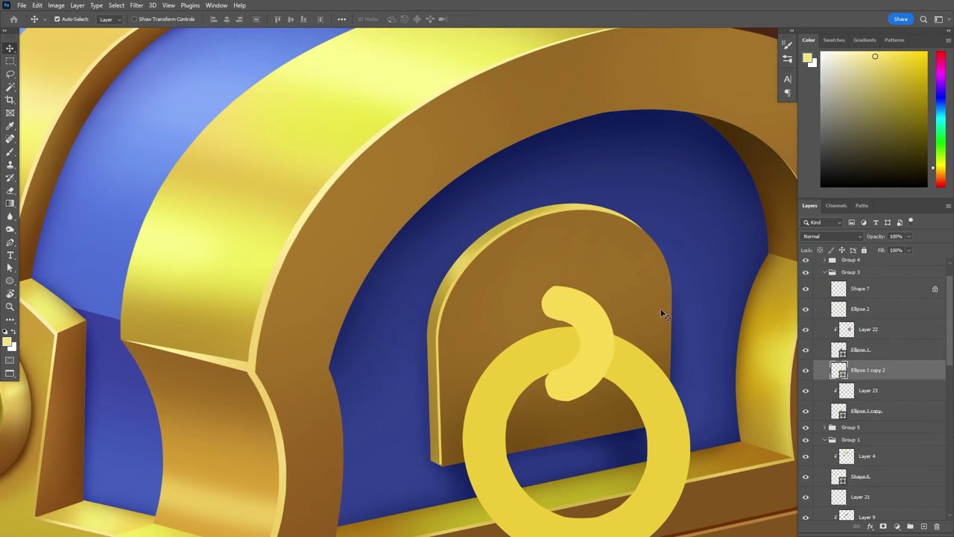
pyautogui.hotkey('ctrl', '0')
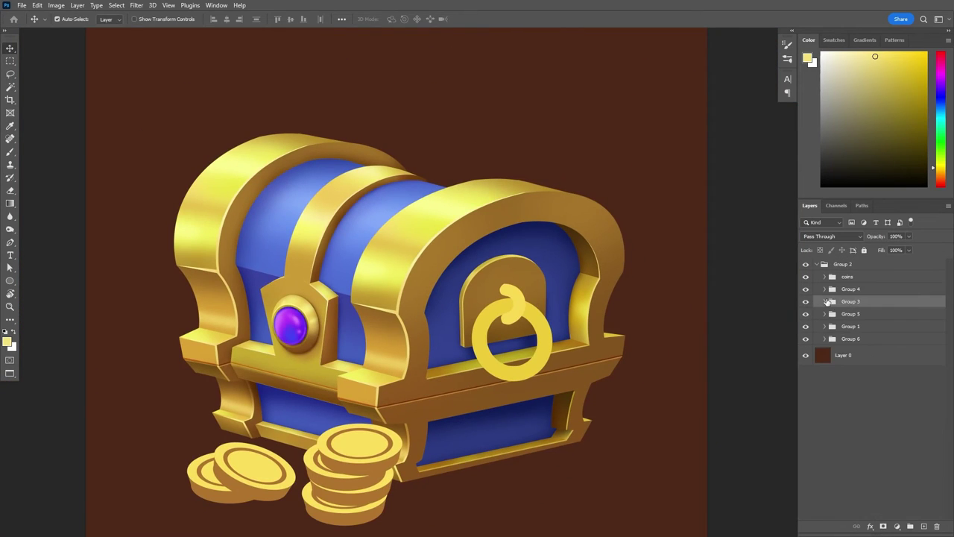
# - Duplicate Ellipse 2 and give the copy a Normal-mode inner glow narrowed to 27 px
pyautogui.keyDown('ctrl'); pyautogui.click(874, 337); pyautogui.keyUp('ctrl')
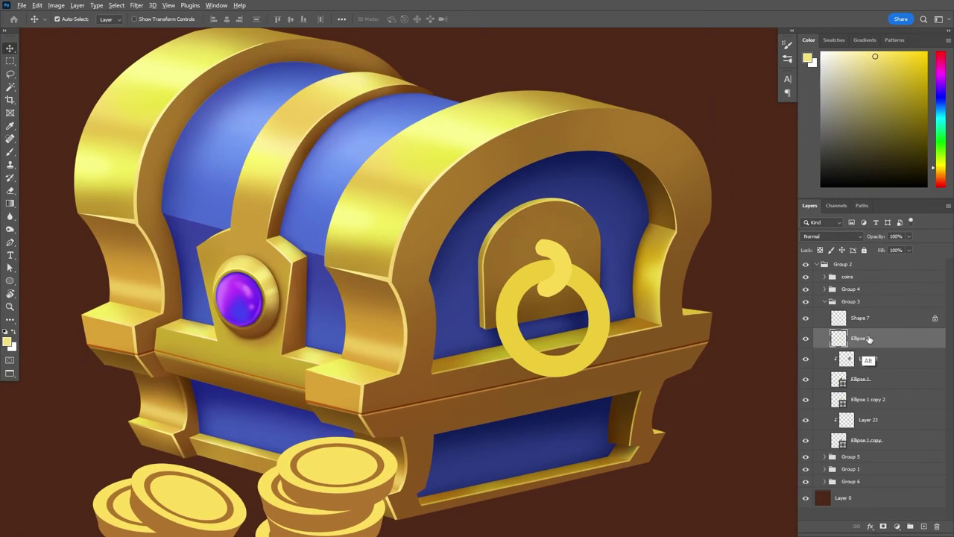
pyautogui.hotkey('ctrl', 'j')
pyautogui.doubleClick(887, 341)
pyautogui.click(98, 379)
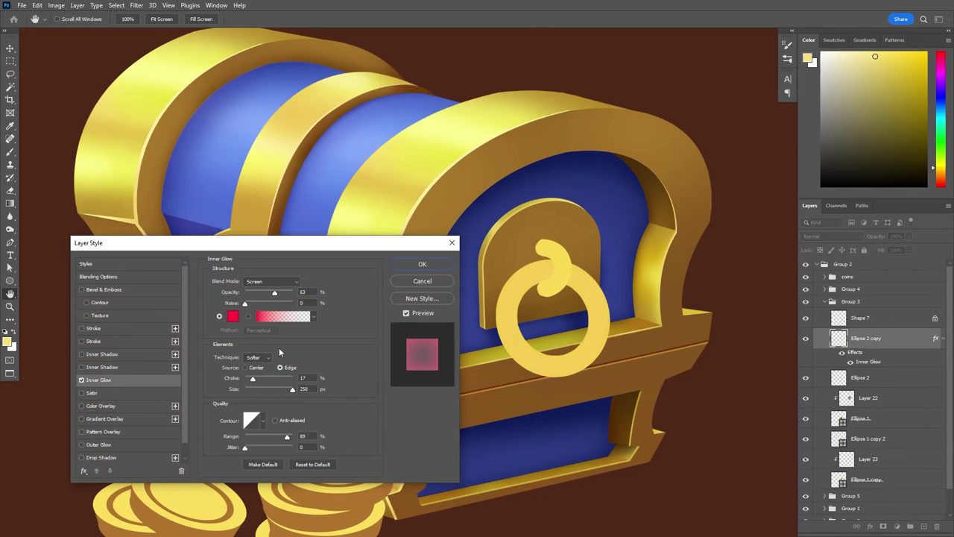
pyautogui.click(272, 281)
pyautogui.click(269, 281)
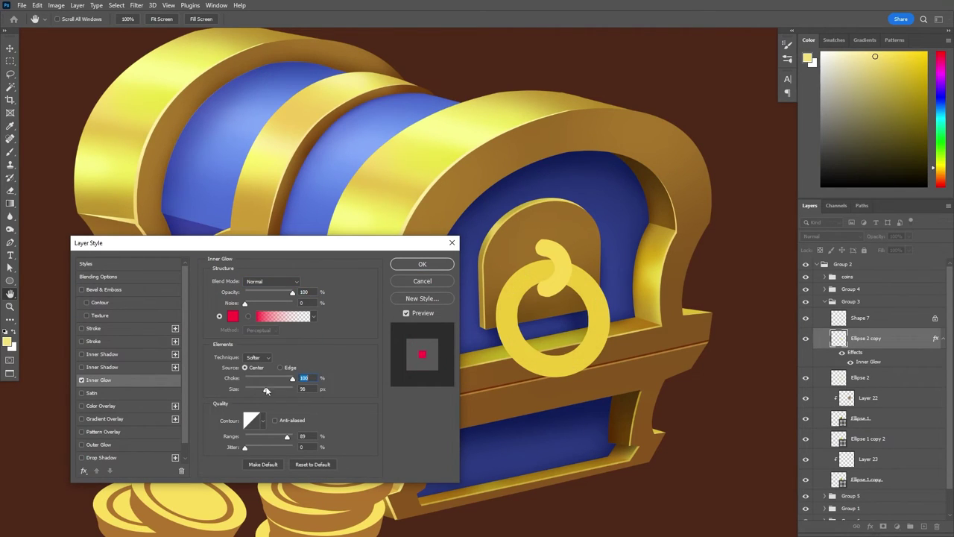
pyautogui.moveTo(266, 390); pyautogui.dragTo(255, 389)
pyautogui.click(421, 264)
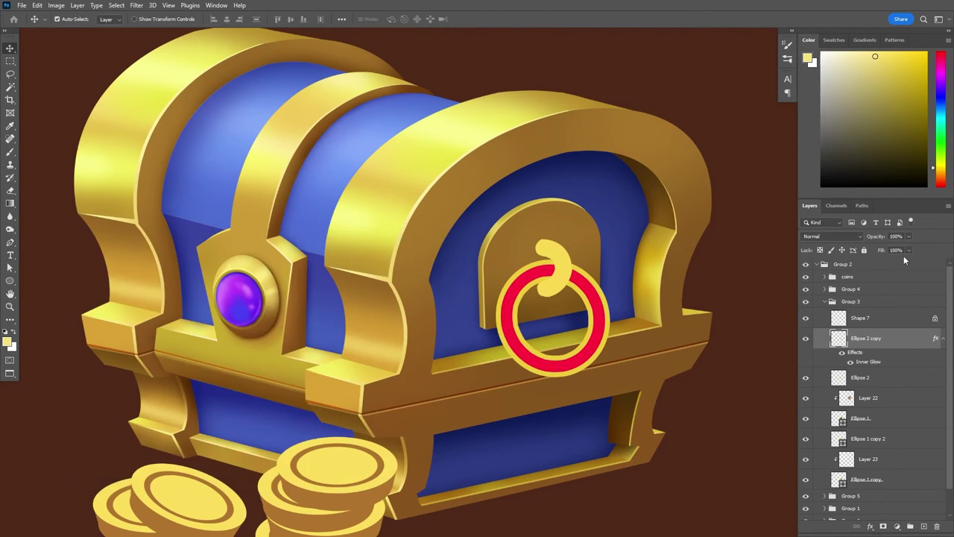
# - Rasterize the copy's layer style, lock its transparency and fill the ring light yellow
pyautogui.rightClick(887, 338)
pyautogui.click(812, 287)
pyautogui.press('b')
pyautogui.press('/')
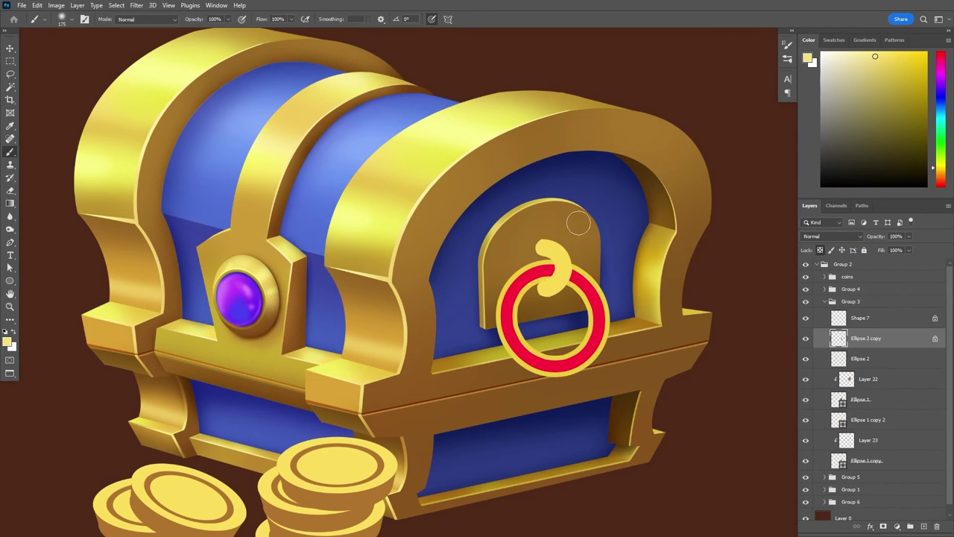
pyautogui.keyDown('alt'); pyautogui.click(401, 140); pyautogui.keyUp('alt')
pyautogui.hotkey('alt', 'BackSpace')
pyautogui.scroll(1, 602, 298)
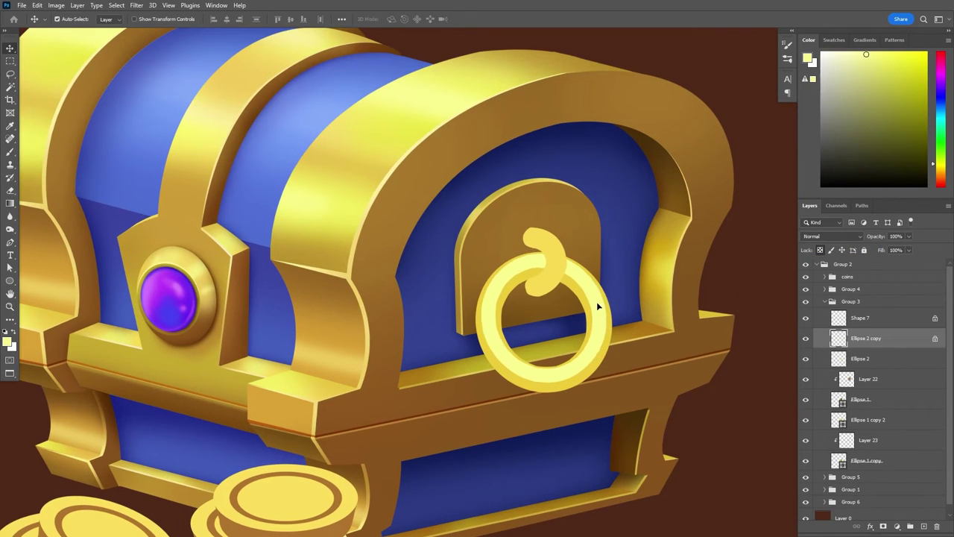
pyautogui.press(']')
pyautogui.press(']')
pyautogui.press(']')
pyautogui.keyDown('alt'); pyautogui.click(565, 388); pyautogui.keyUp('alt')
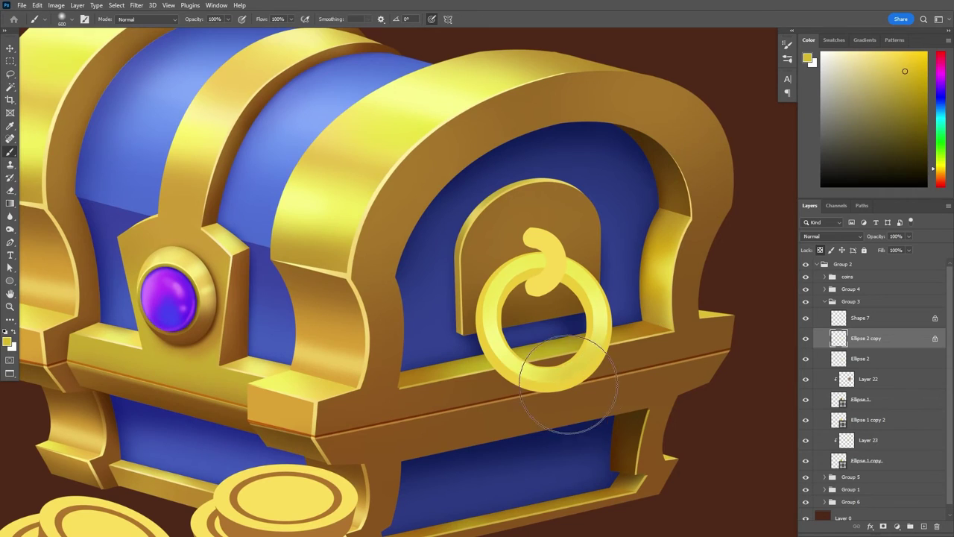
pyautogui.keyDown('alt'); pyautogui.click(544, 322); pyautogui.keyUp('alt')
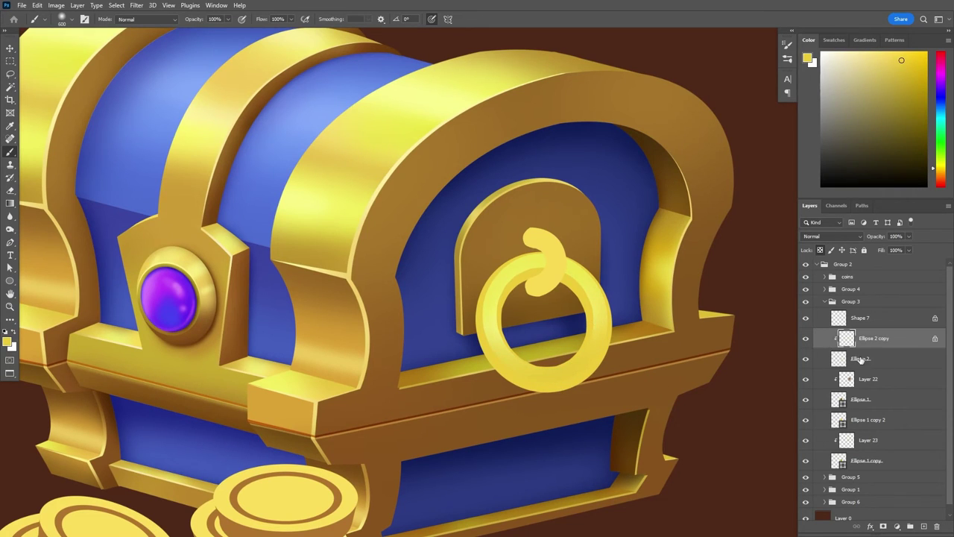
# - Add a clipped layer and paint a soft brown shadow behind the ring with a 300 brush
pyautogui.hotkey('ctrl', 'shift', 'alt', 'n')
pyautogui.hotkey('ctrl', 'alt', 'g')
pyautogui.keyDown('alt'); pyautogui.click(458, 351); pyautogui.keyUp('alt')
pyautogui.press('[')
pyautogui.press('[')
pyautogui.press('[')
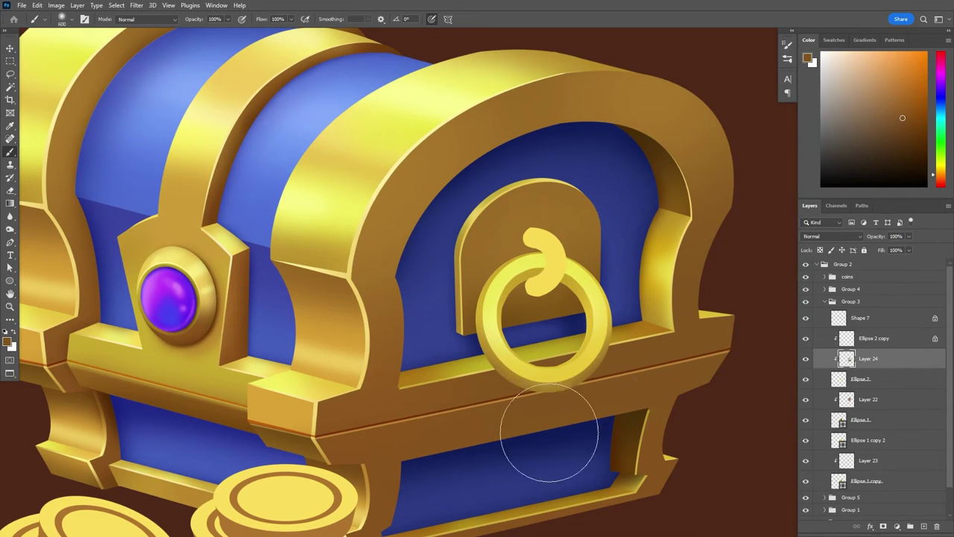
pyautogui.moveTo(522, 308)
pyautogui.mouseDown()
pyautogui.moveTo(566, 319)
pyautogui.moveTo(489, 359)
pyautogui.mouseUp()
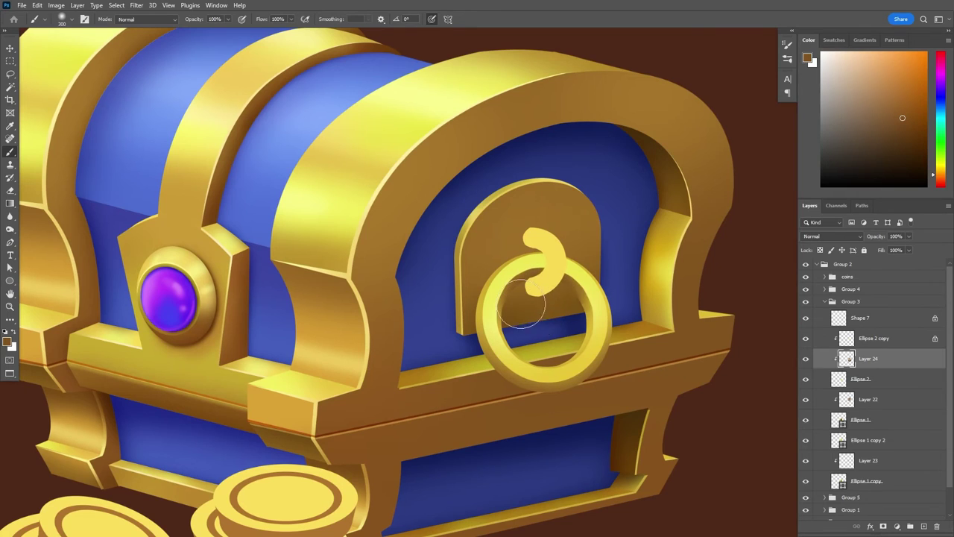
# - Paint darker gold shading onto the ring with a 250 brush, then sample lighter and orange-gold tones
pyautogui.hotkey('alt', ']')
pyautogui.keyDown('alt'); pyautogui.click(486, 325); pyautogui.keyUp('alt')
pyautogui.press('[')
pyautogui.moveTo(555, 372); pyautogui.dragTo(596, 358)
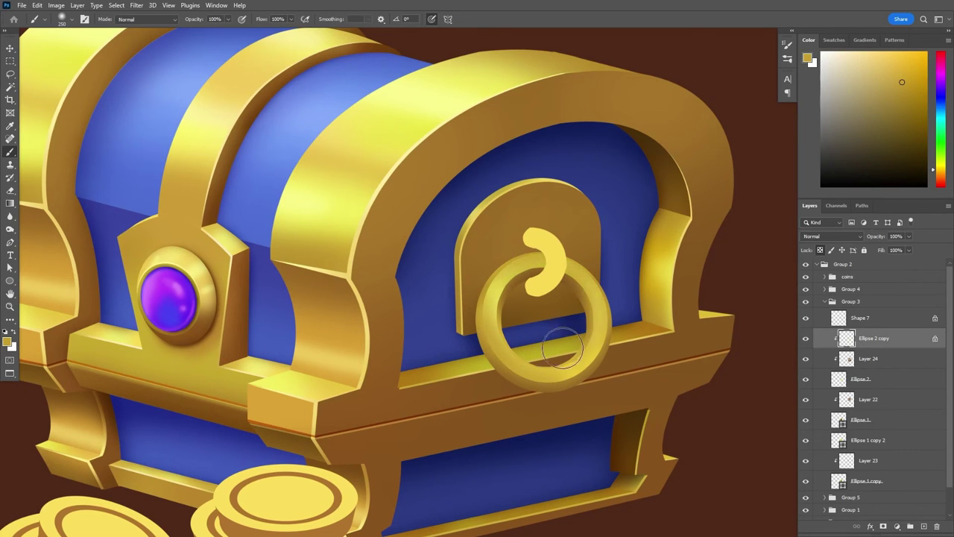
pyautogui.keyDown('alt'); pyautogui.click(504, 304); pyautogui.keyUp('alt')
pyautogui.press(']')
pyautogui.press(']')
pyautogui.press(']')
pyautogui.moveTo(628, 276); pyautogui.dragTo(633, 269)
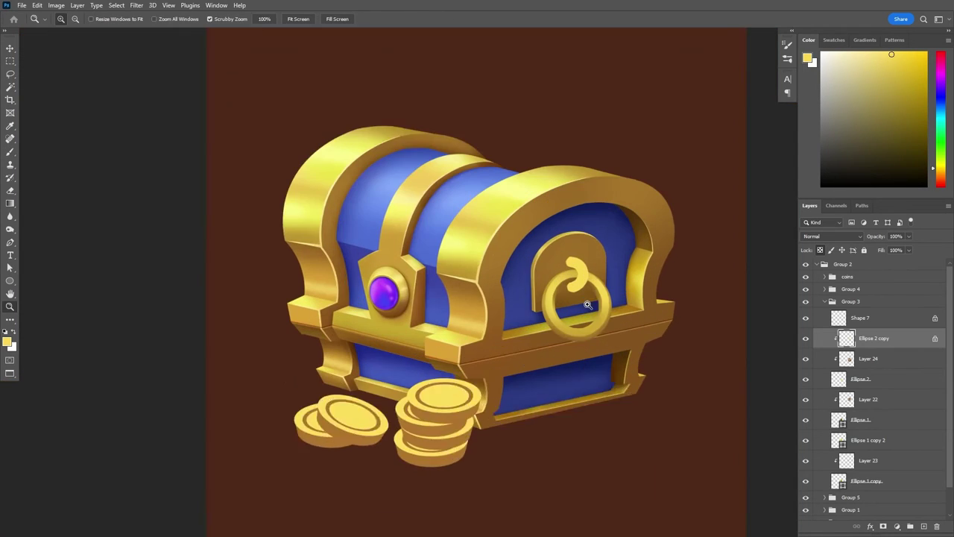
pyautogui.keyDown('alt'); pyautogui.click(643, 152); pyautogui.keyUp('alt')
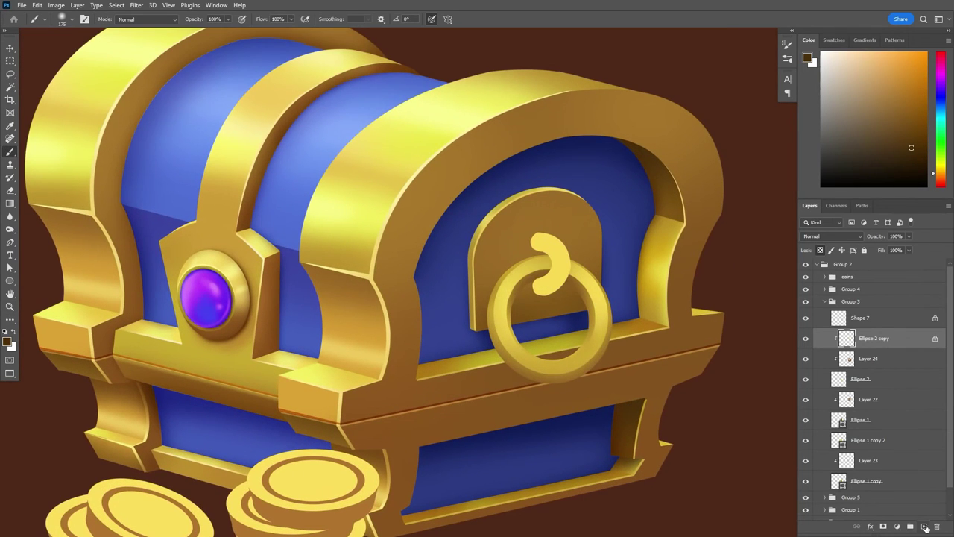
# - Add another clipped shading layer on the ring and sample darker gold and red-orange tones with a 150 brush
pyautogui.click(924, 526)
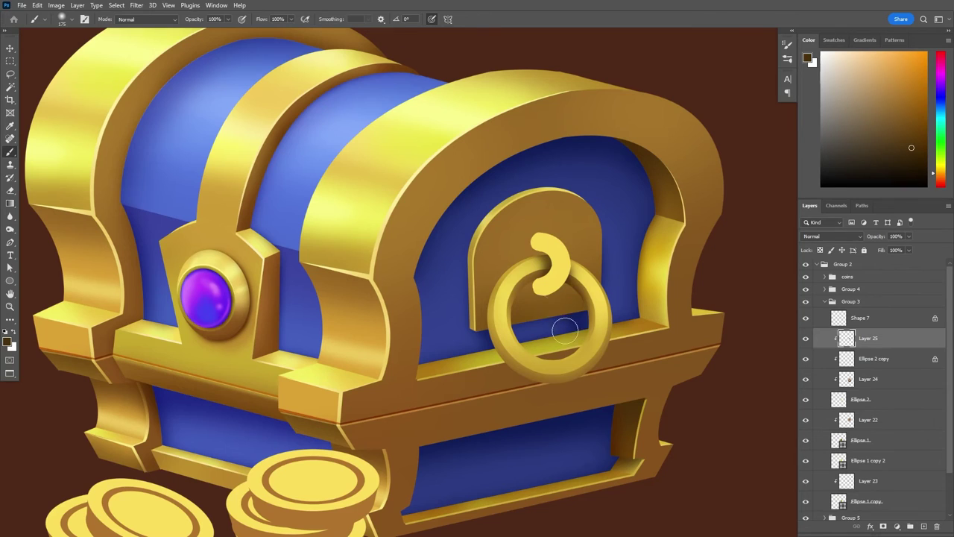
pyautogui.hotkey('alt', '[')
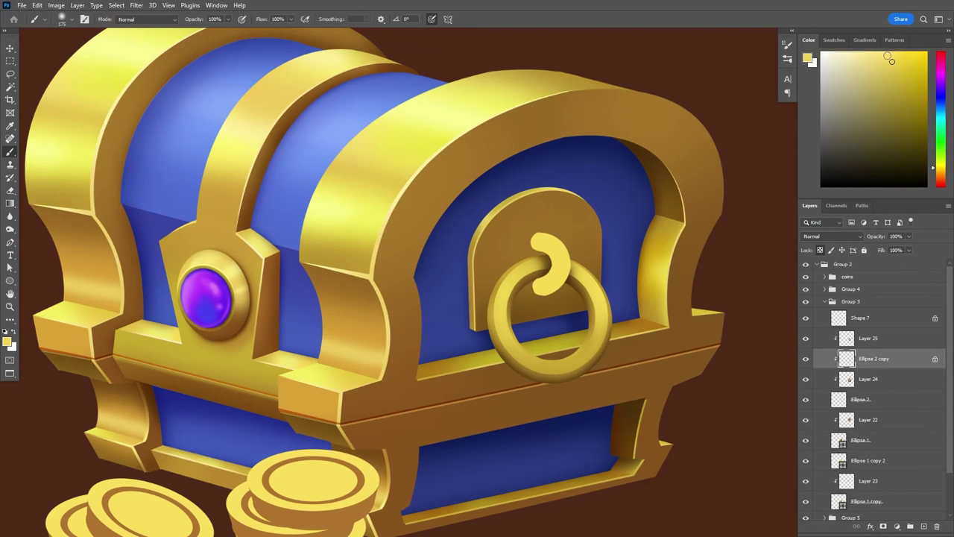
pyautogui.hotkey('alt', ']')
pyautogui.press('[')
pyautogui.press('[')
pyautogui.press('[')
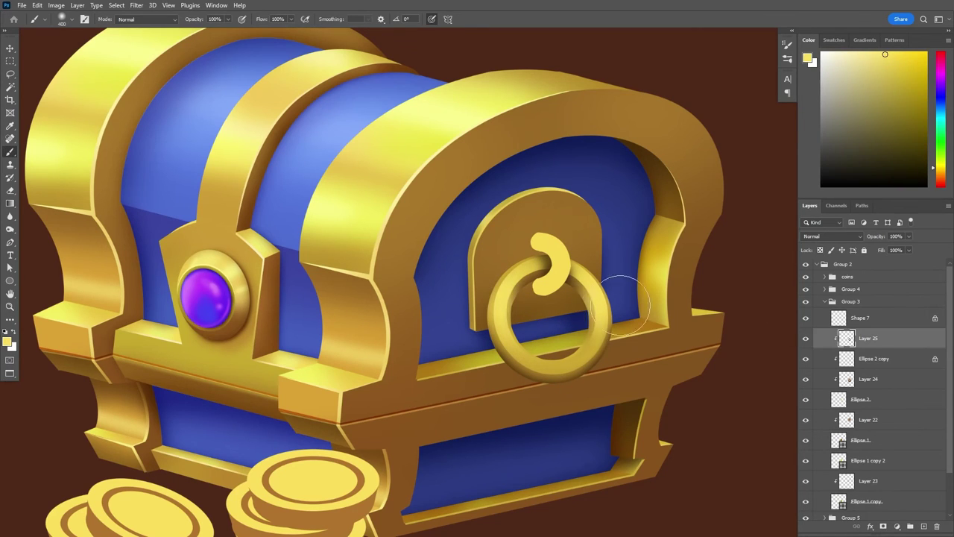
pyautogui.keyDown('alt'); pyautogui.click(515, 328); pyautogui.keyUp('alt')
pyautogui.keyDown('alt'); pyautogui.click(516, 364); pyautogui.keyUp('alt')
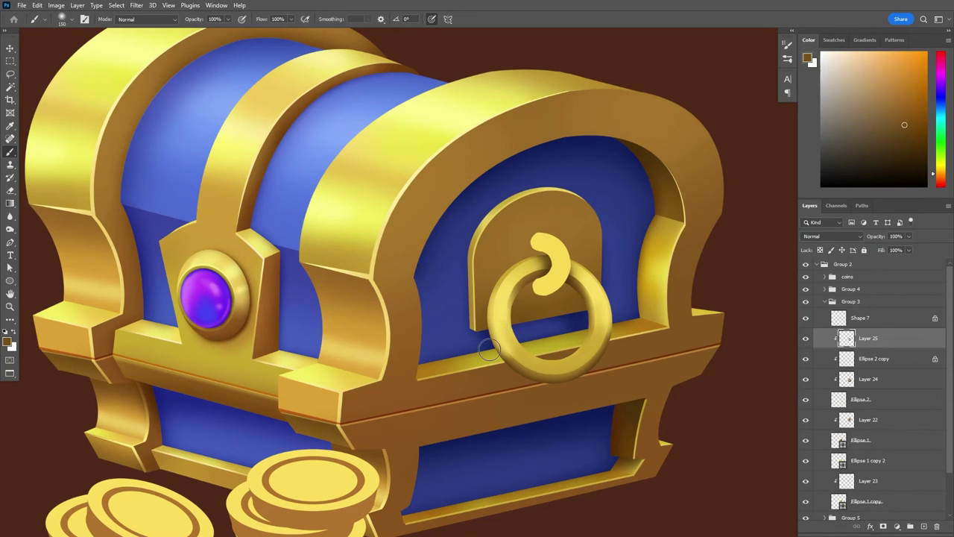
pyautogui.click(938, 177)
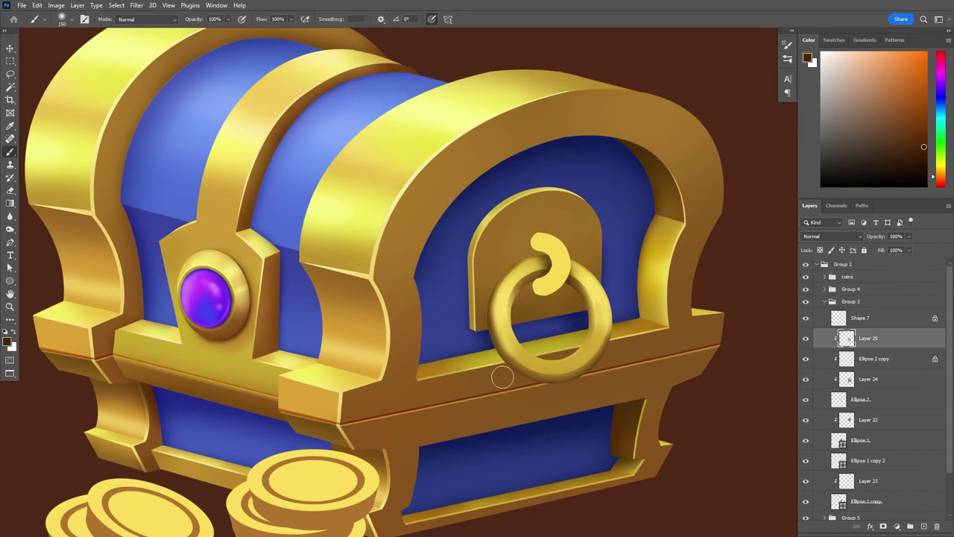
# - Fit the whole chest on screen, zoom back to the ring and sample a light gold
pyautogui.press('z')
pyautogui.hotkey('ctrl', '0')
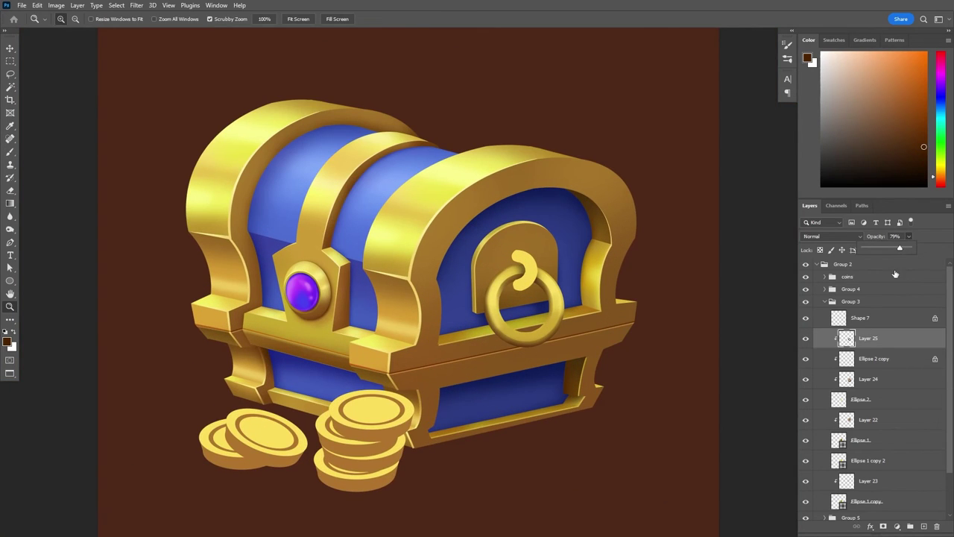
pyautogui.click(886, 359)
pyautogui.click(541, 291)
pyautogui.press('b')
pyautogui.keyDown('alt'); pyautogui.click(356, 268); pyautogui.keyUp('alt')
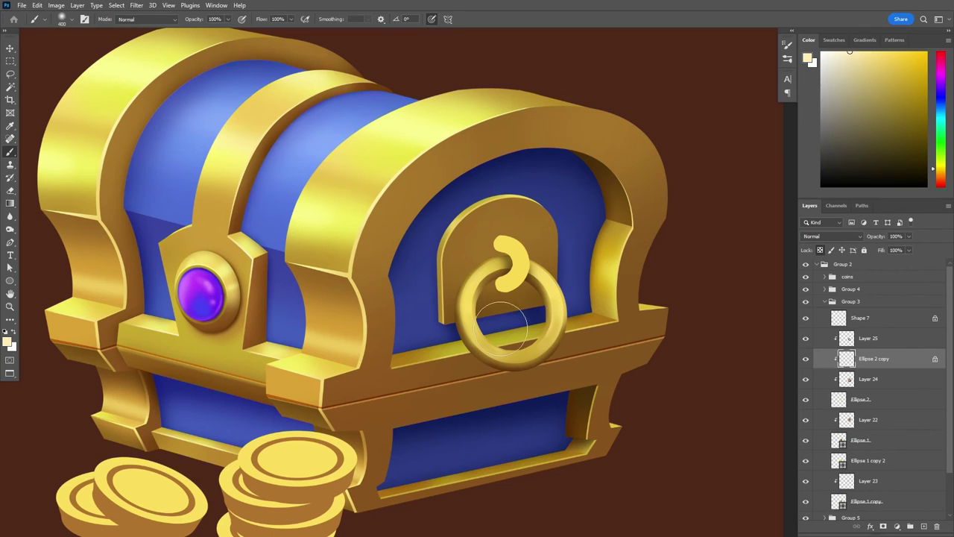
pyautogui.press('v')
pyautogui.click(526, 276)
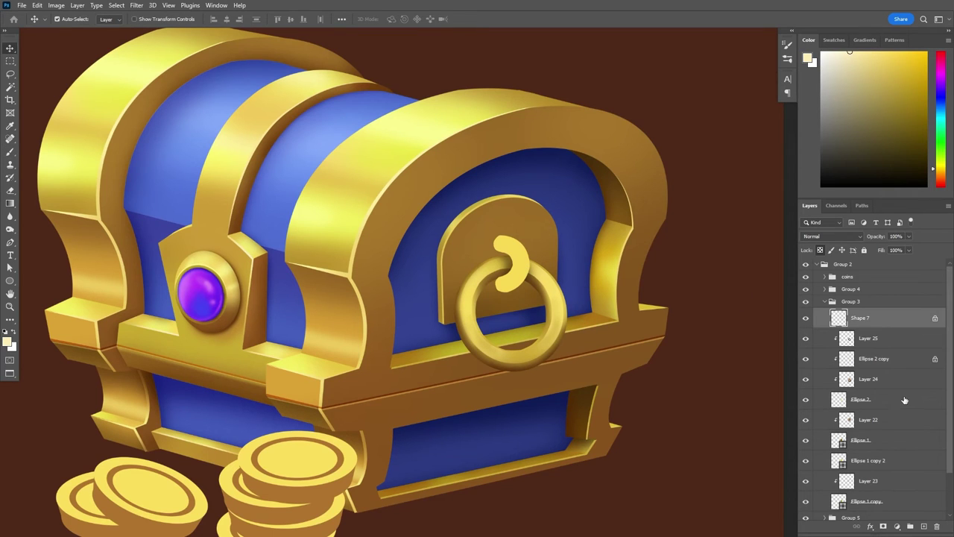
# - Add a clipped layer above the latch hook and fill it with darker gold sampled from the ring
pyautogui.click(924, 526)
pyautogui.press('b')
pyautogui.scroll(2, 529, 248)
pyautogui.click(68, 19)
pyautogui.press('Return')
pyautogui.keyDown('alt'); pyautogui.click(552, 339); pyautogui.keyUp('alt')
pyautogui.hotkey('alt', 'BackSpace')
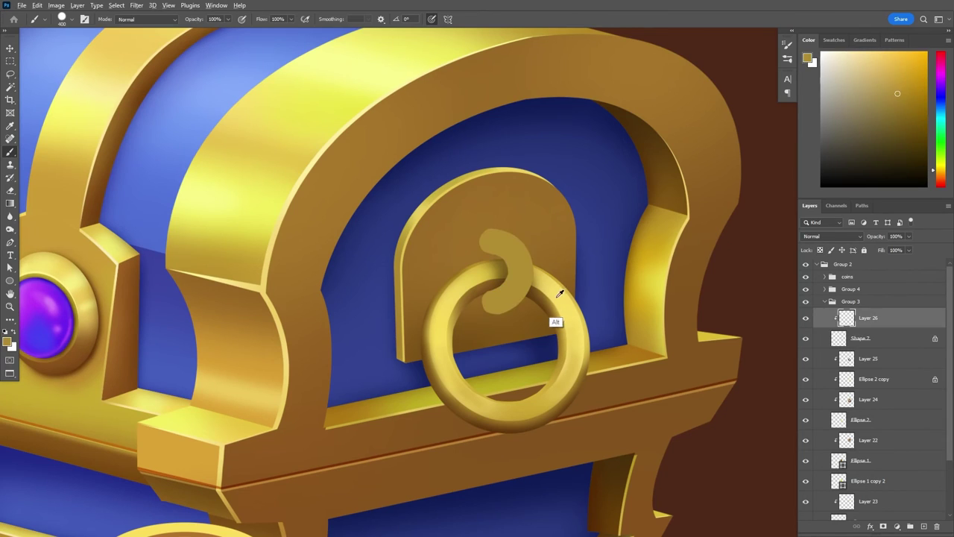
pyautogui.keyDown('alt'); pyautogui.click(563, 293); pyautogui.keyUp('alt')
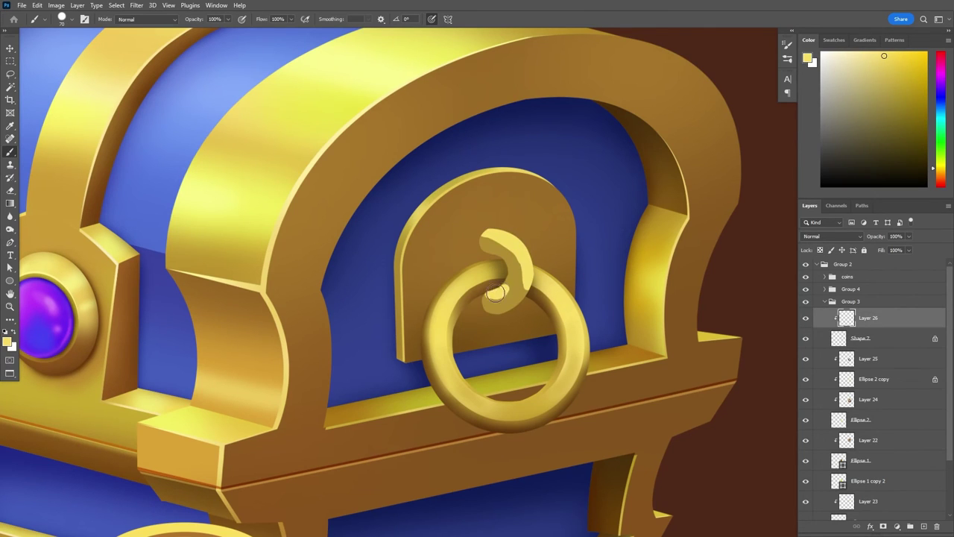
# - Erase the hook's top into a thinner curve and shade it with gold, brown and light yellow tones
pyautogui.press('e')
pyautogui.moveTo(485, 245); pyautogui.dragTo(492, 234)
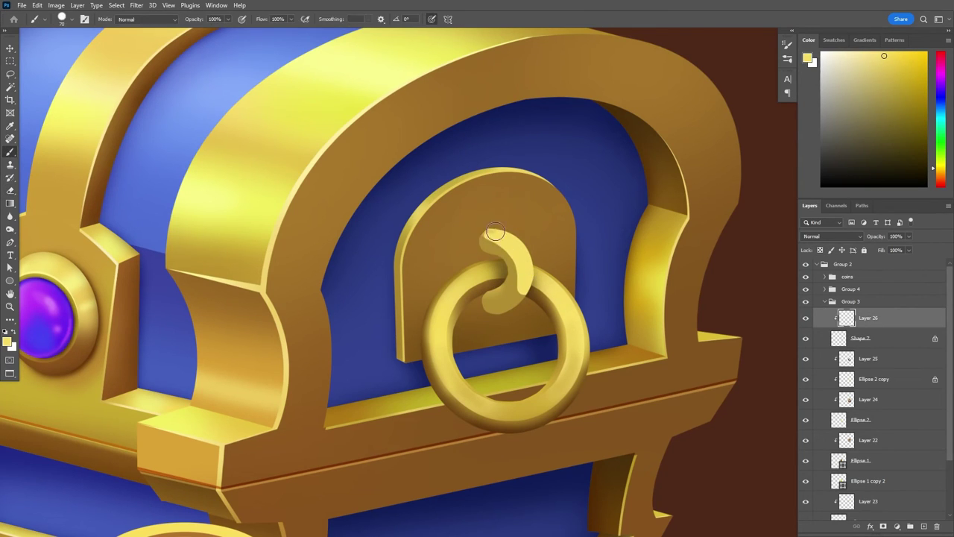
pyautogui.press('b')
pyautogui.keyDown('alt'); pyautogui.click(479, 254); pyautogui.keyUp('alt')
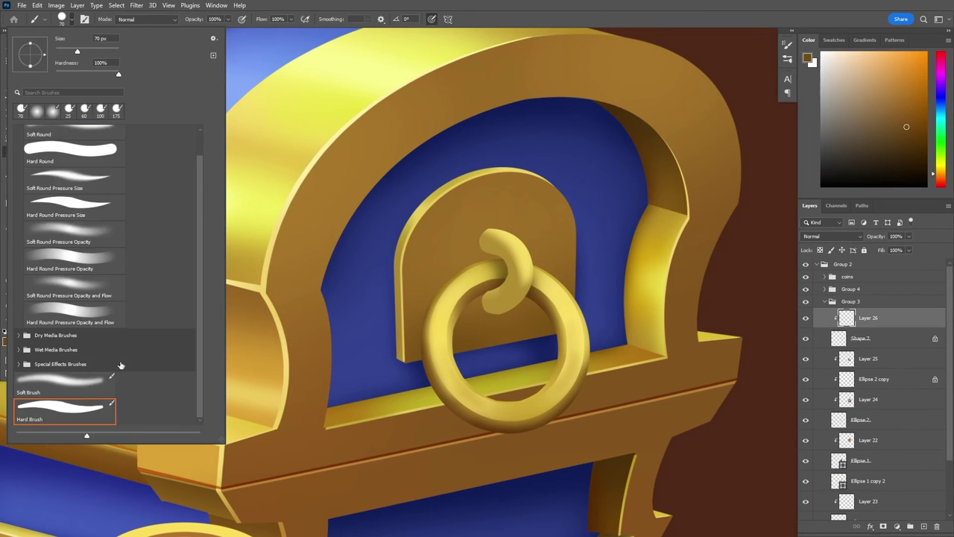
pyautogui.keyDown('alt'); pyautogui.click(495, 257); pyautogui.keyUp('alt')
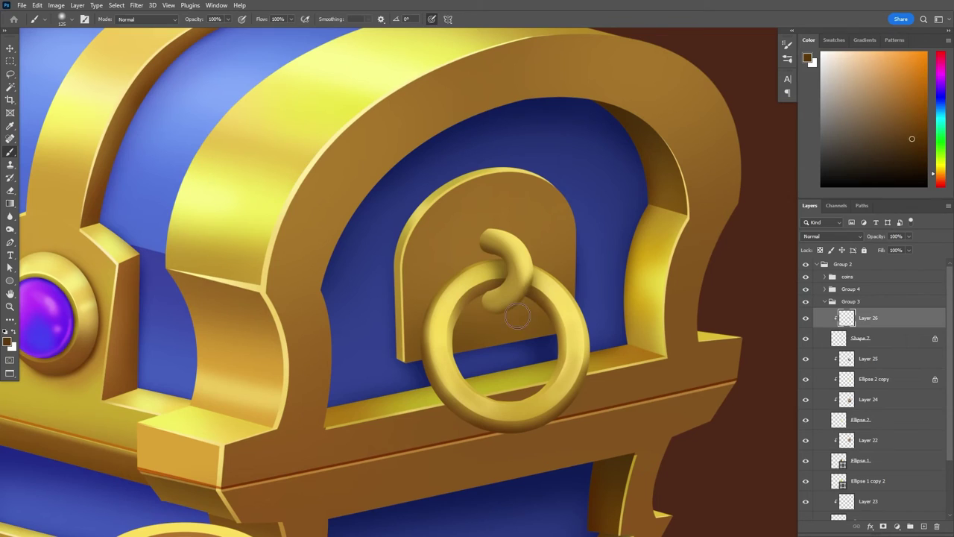
pyautogui.keyDown('alt'); pyautogui.click(501, 257); pyautogui.keyUp('alt')
pyautogui.keyDown('alt'); pyautogui.click(512, 296); pyautogui.keyUp('alt')
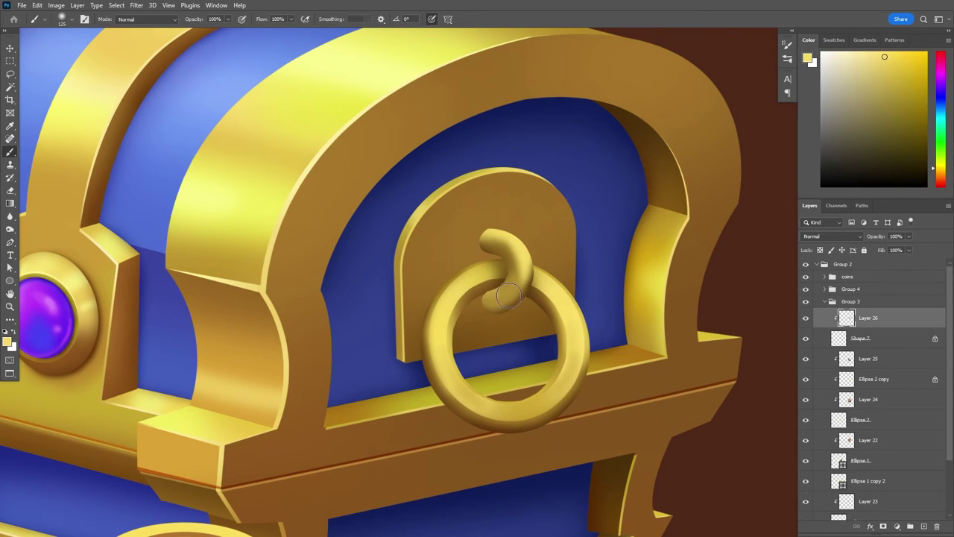
pyautogui.keyDown('alt'); pyautogui.click(499, 257); pyautogui.keyUp('alt')
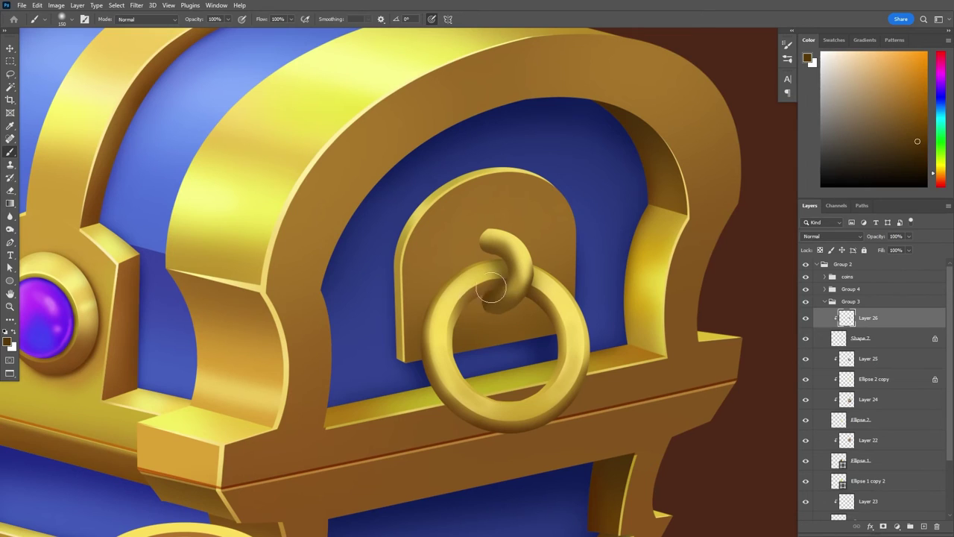
pyautogui.click(940, 187)
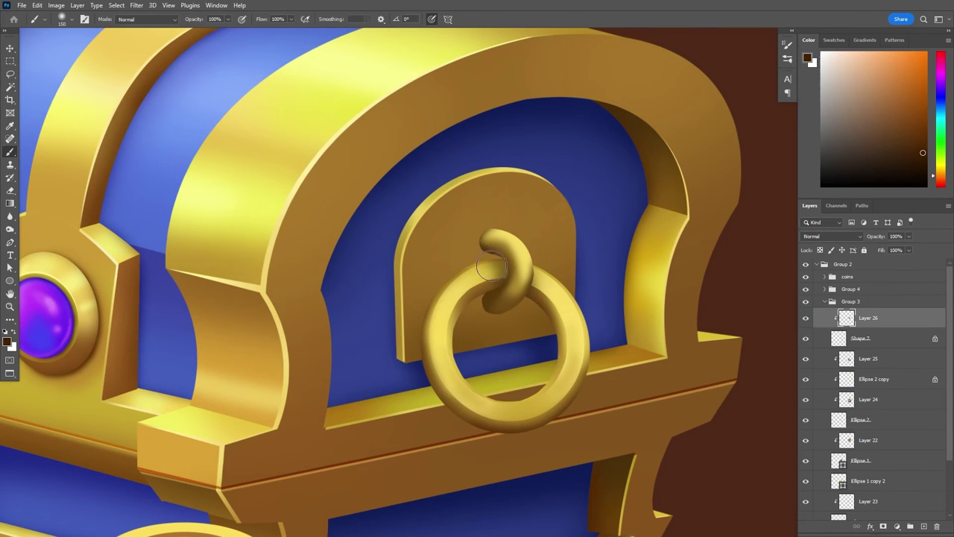
# - Add a clipped layer over the latch plate and paint red-orange shadow where the hook overlaps the ring
pyautogui.keyDown('ctrl'); pyautogui.click(571, 315); pyautogui.keyUp('ctrl')
pyautogui.hotkey('ctrl', 'shift', 'alt', 'n')
pyautogui.click(940, 178)
pyautogui.moveTo(940, 179); pyautogui.dragTo(940, 182)
pyautogui.click(920, 119)
pyautogui.moveTo(513, 269)
pyautogui.mouseDown()
pyautogui.moveTo(511, 308)
pyautogui.moveTo(457, 336)
pyautogui.moveTo(489, 298)
pyautogui.moveTo(537, 320)
pyautogui.mouseUp()
pyautogui.click(921, 145)
pyautogui.press(']')
pyautogui.press(']')
pyautogui.press(']')
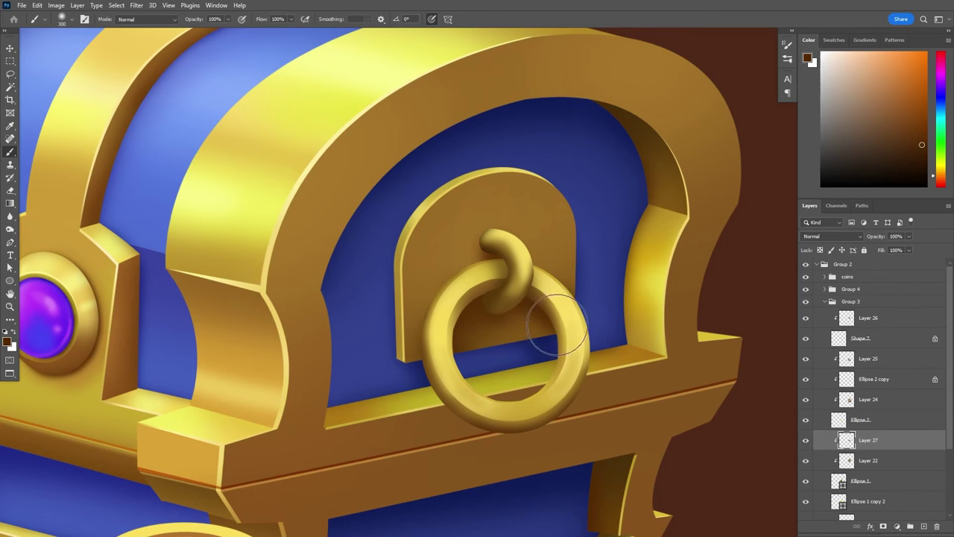
# - Shade the hook's layer with lighter and darker gold using a 90 brush
pyautogui.keyDown('ctrl'); pyautogui.click(523, 298); pyautogui.keyUp('ctrl')
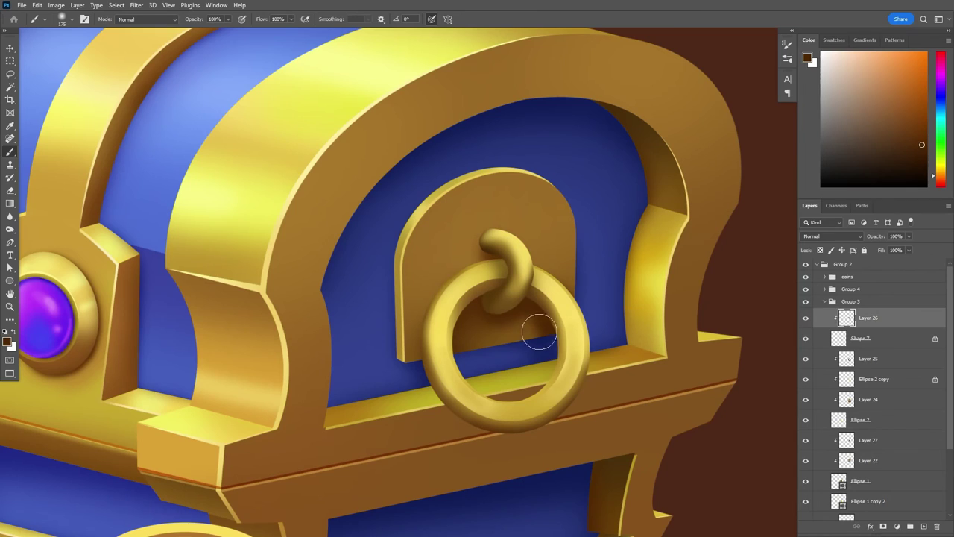
pyautogui.press('[')
pyautogui.press('[')
pyautogui.press('[')
pyautogui.keyDown('alt'); pyautogui.click(499, 316); pyautogui.keyUp('alt')
pyautogui.keyDown('alt'); pyautogui.click(509, 312); pyautogui.keyUp('alt')
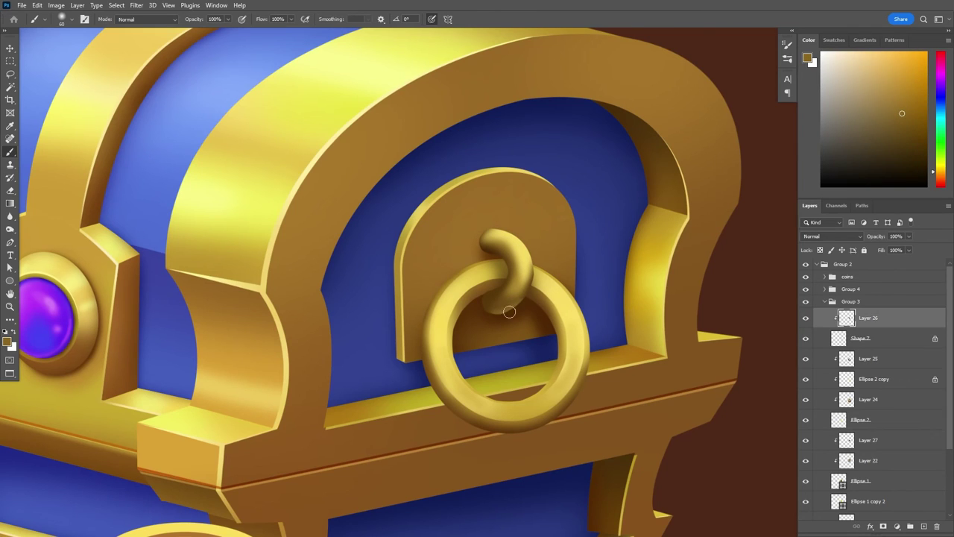
# - Paint light yellow highlights and dark orange-brown shading on the ring's shading layer
pyautogui.click(868, 359)
pyautogui.keyDown('alt'); pyautogui.click(418, 364); pyautogui.keyUp('alt')
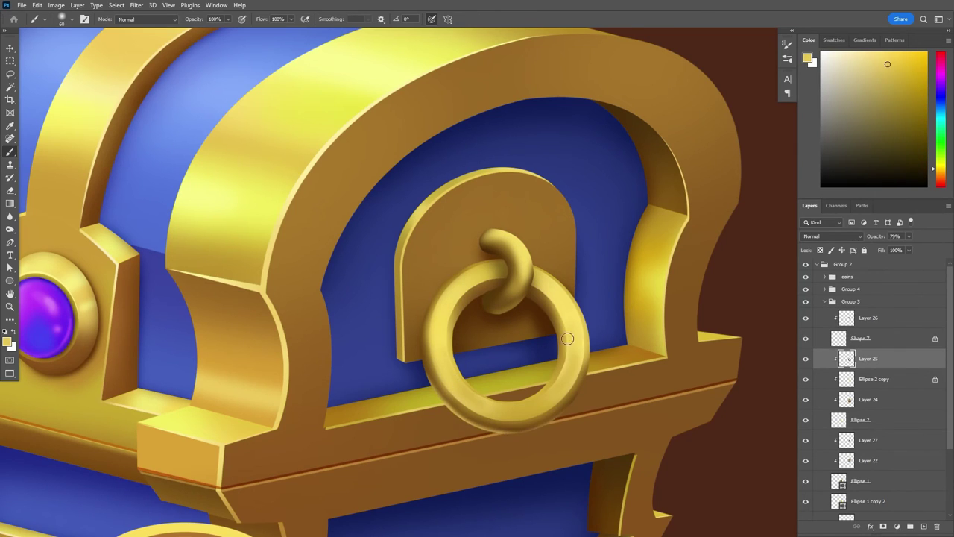
pyautogui.keyDown('alt'); pyautogui.click(467, 446); pyautogui.keyUp('alt')
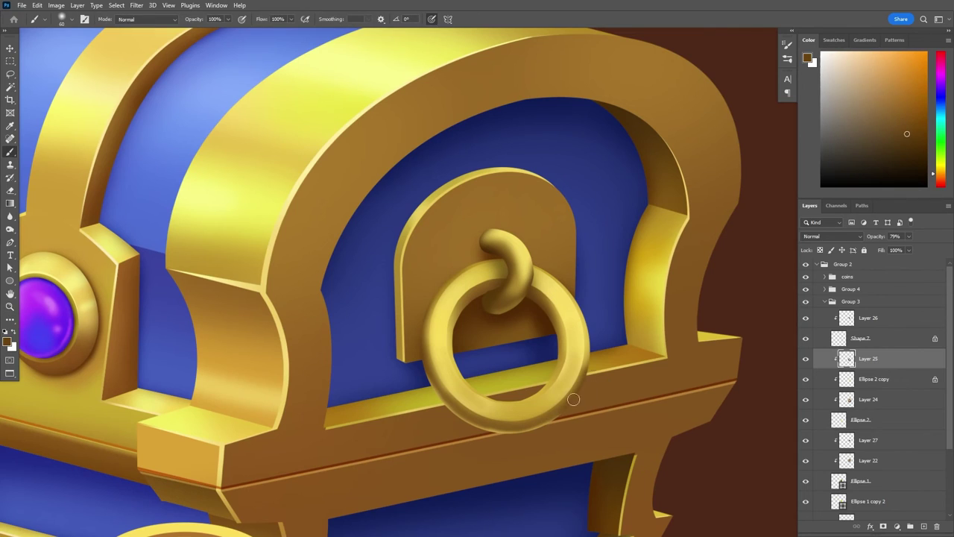
pyautogui.keyDown('alt'); pyautogui.click(440, 380); pyautogui.keyUp('alt')
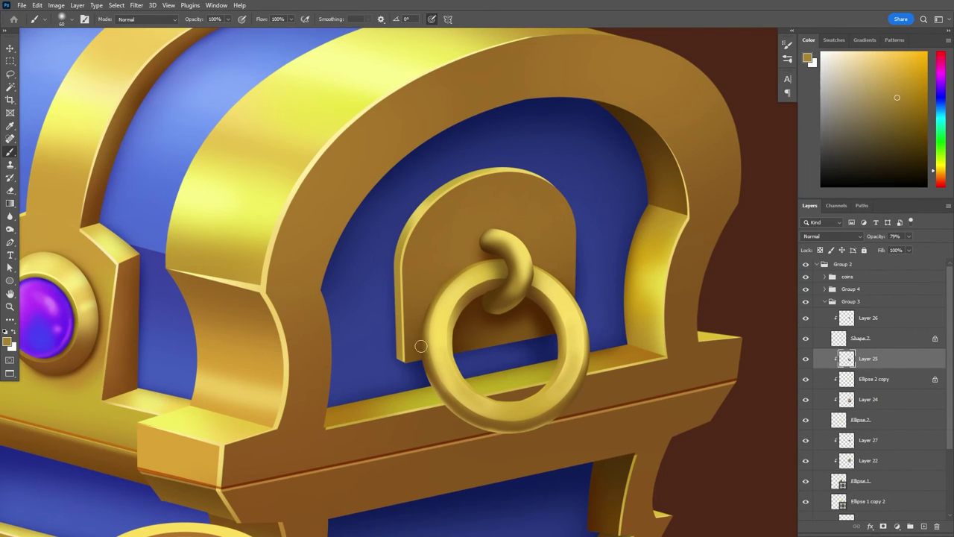
pyautogui.keyDown('alt'); pyautogui.click(417, 360); pyautogui.keyUp('alt')
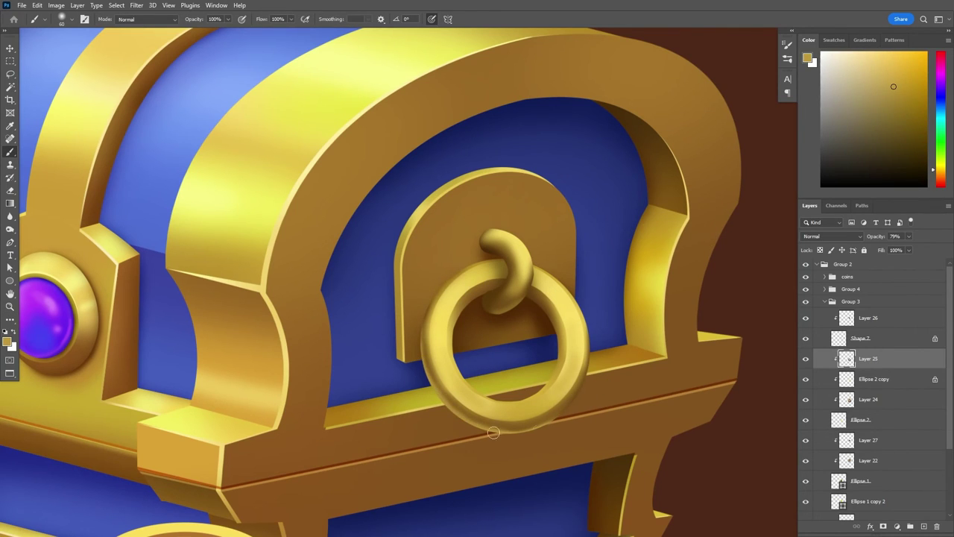
pyautogui.scroll(-5, 581, 393)
pyautogui.scroll(3, 585, 373)
pyautogui.scroll(2, 585, 369)
pyautogui.keyDown('alt'); pyautogui.click(585, 365); pyautogui.keyUp('alt')
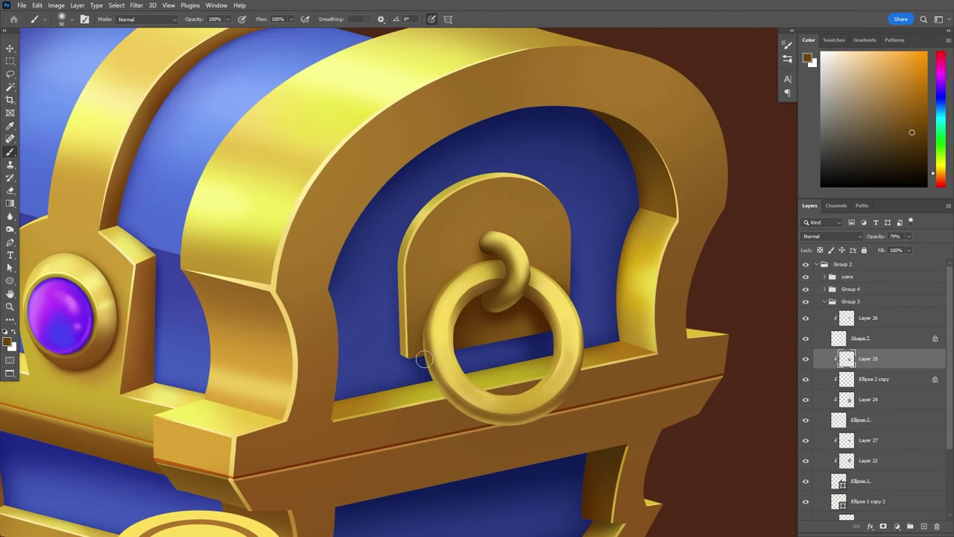
pyautogui.scroll(-5, 576, 385)
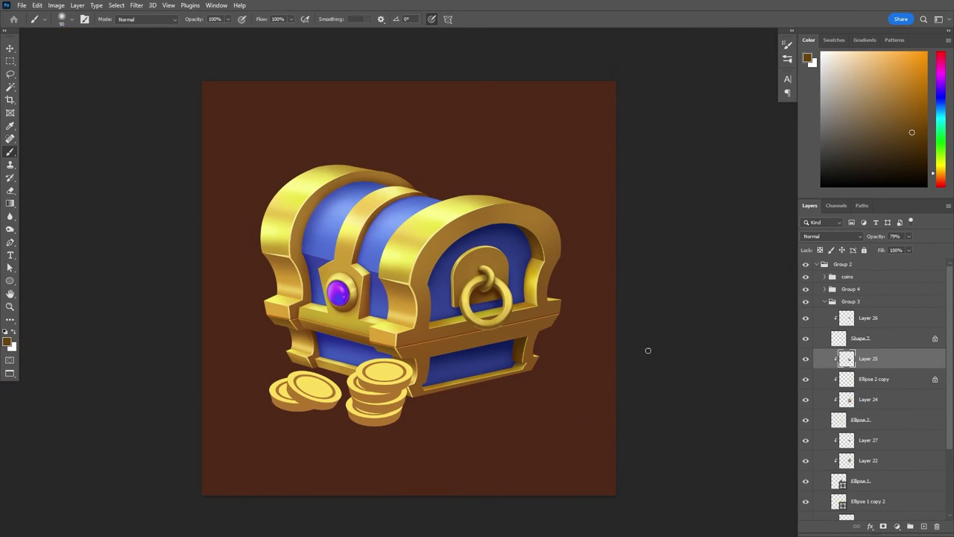
# - Move Layer 28 below Shape 1 copy 3 and sample a dark brown shadow colour from the chest
pyautogui.scroll(-5, 844, 365)
pyautogui.click(868, 443)
pyautogui.scroll(5, 495, 314)
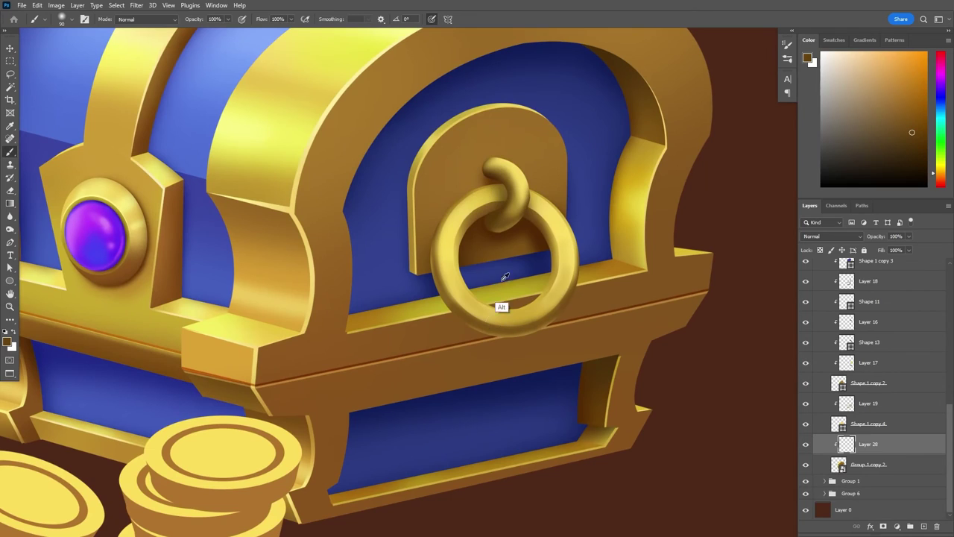
pyautogui.keyDown('alt'); pyautogui.click(495, 314); pyautogui.keyUp('alt')
pyautogui.hotkey('ctrl', 'shift', ']')
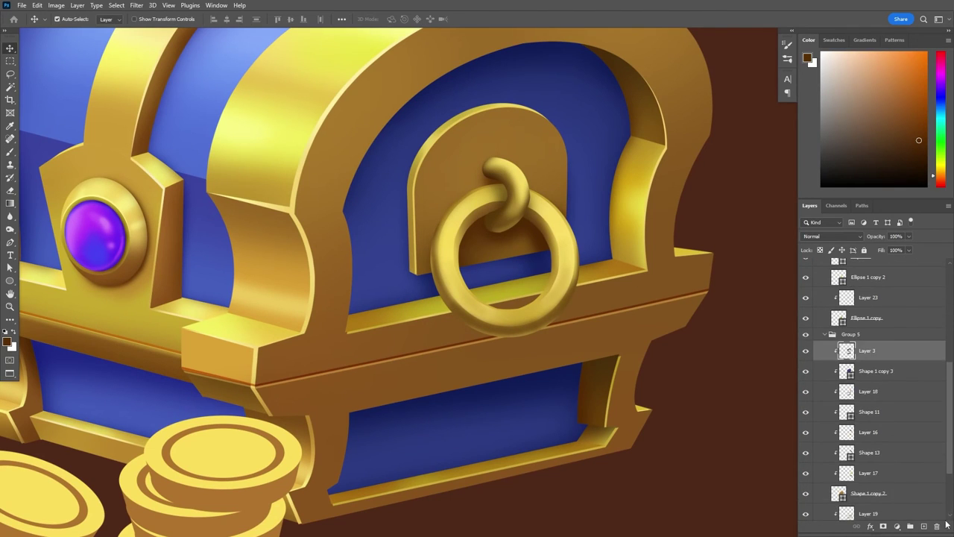
pyautogui.keyDown('ctrl'); pyautogui.click(848, 434); pyautogui.keyUp('ctrl')
pyautogui.hotkey('ctrl', 'd')
pyautogui.hotkey('ctrl', '[')
pyautogui.hotkey('ctrl', '[')
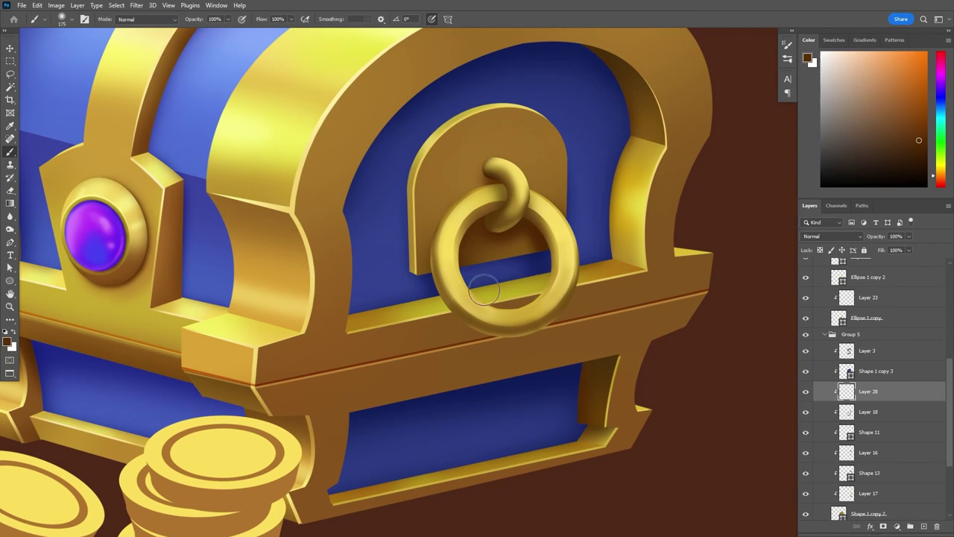
pyautogui.click(919, 153)
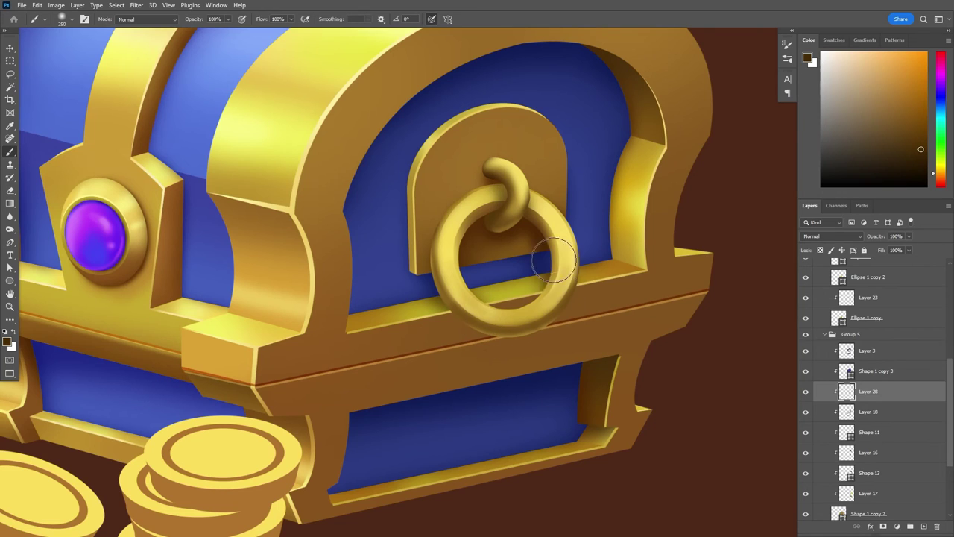
# - Add a new layer clipped to Group 1 copy 2 for the ring's cast shadow on the ledge
pyautogui.press('v')
pyautogui.click(499, 344)
pyautogui.hotkey('ctrl', 'shift', 'alt', 'n')
pyautogui.hotkey('ctrl', 'alt', 'g')
pyautogui.press('b')
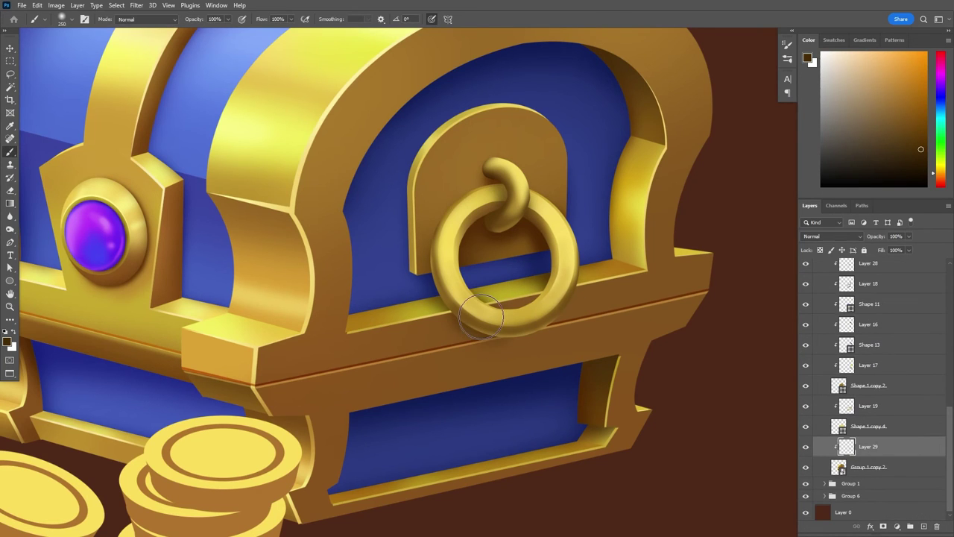
pyautogui.scroll(-5, 509, 330)
pyautogui.scroll(3, 539, 300)
pyautogui.moveTo(507, 246); pyautogui.dragTo(580, 276)
pyautogui.press('v')
pyautogui.click(380, 183)
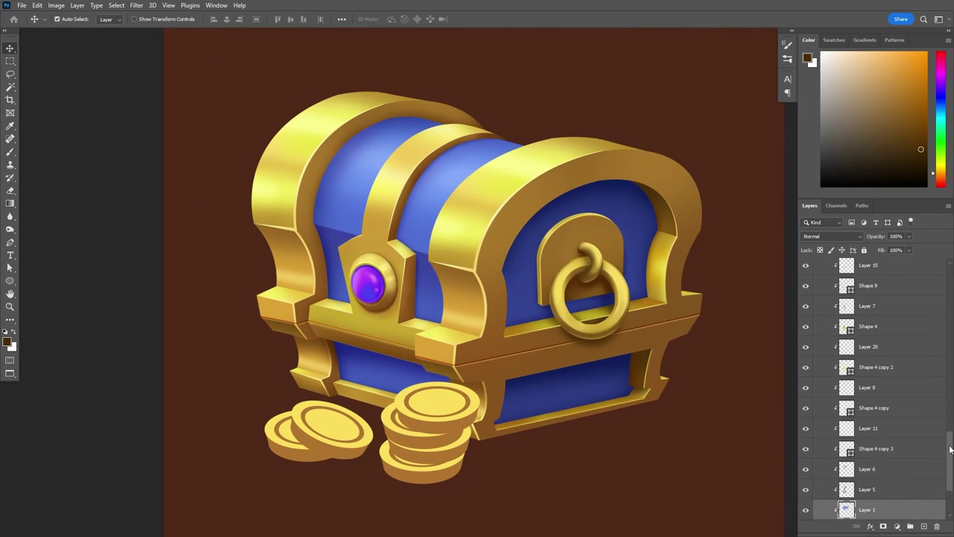
# - Draw plank groove shapes across the left and right blue lid panels with the Pen tool
pyautogui.click(868, 375)
pyautogui.press('p')
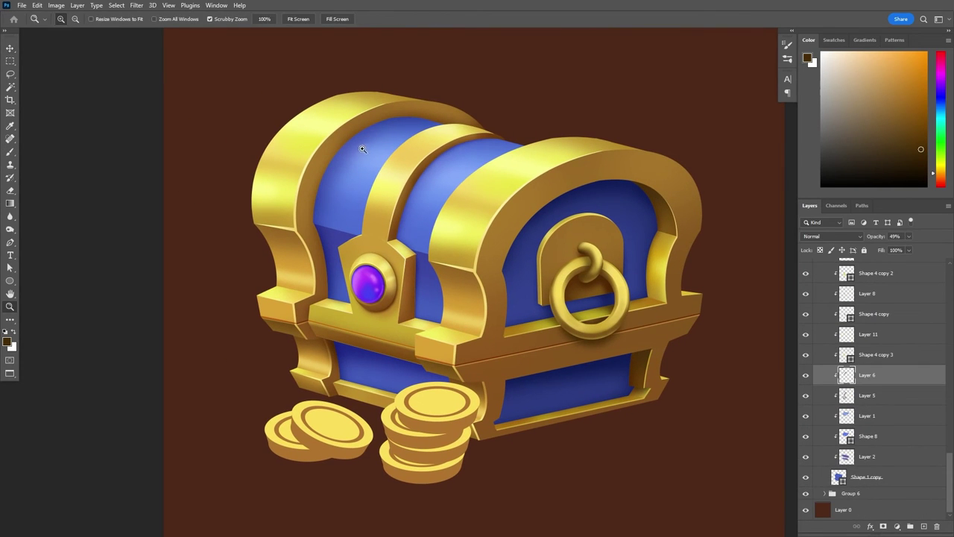
pyautogui.scroll(2, 361, 152)
pyautogui.click(305, 206)
pyautogui.click(344, 142)
pyautogui.click(410, 147)
pyautogui.click(346, 139)
pyautogui.click(510, 222)
pyautogui.click(517, 223)
pyautogui.click(523, 152)
pyautogui.click(579, 161)
# - Merge the groove shapes, fill them dark blue and set their opacity to 39%
pyautogui.press('a')
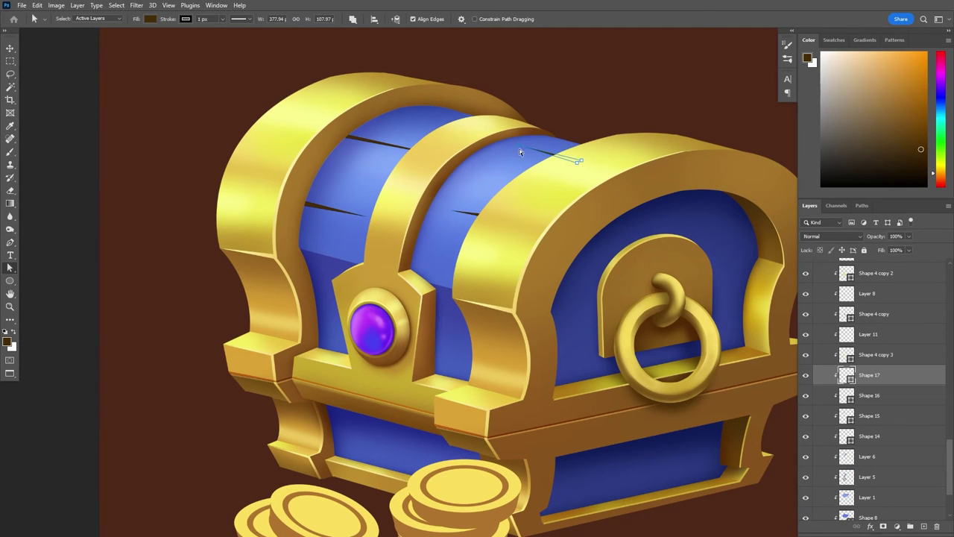
pyautogui.rightClick(868, 375)
pyautogui.rightClick(868, 375)
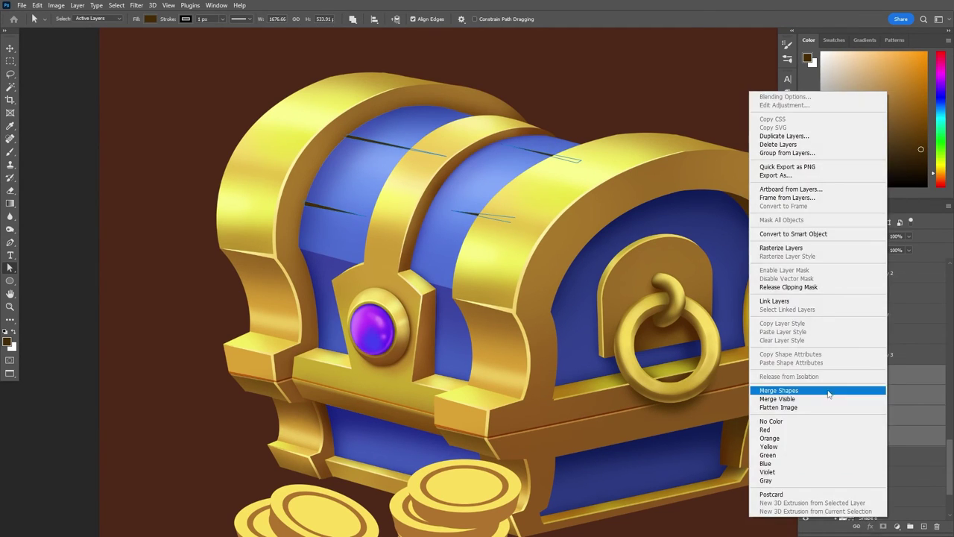
pyautogui.doubleClick(847, 375)
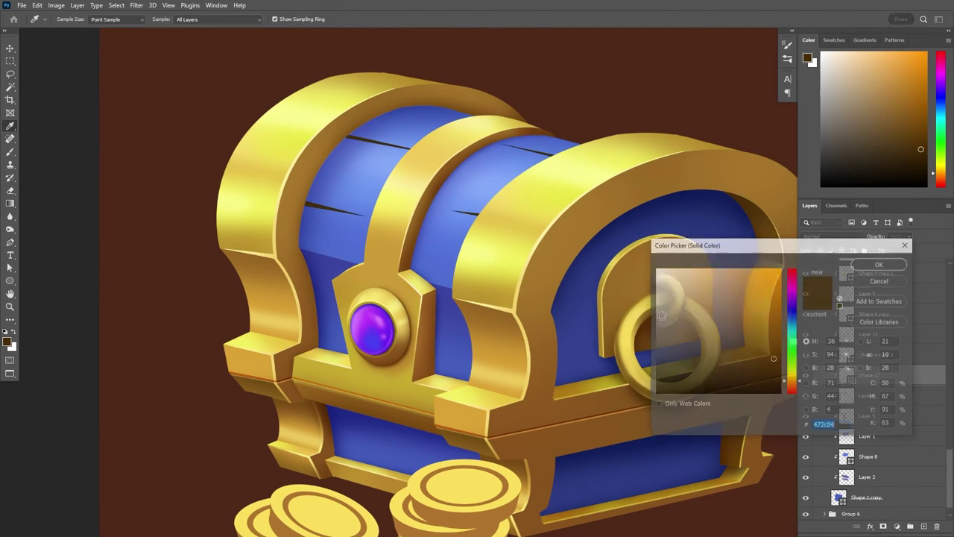
pyautogui.click(879, 265)
pyautogui.moveTo(908, 236); pyautogui.dragTo(885, 348)
pyautogui.moveTo(906, 251); pyautogui.dragTo(906, 250)
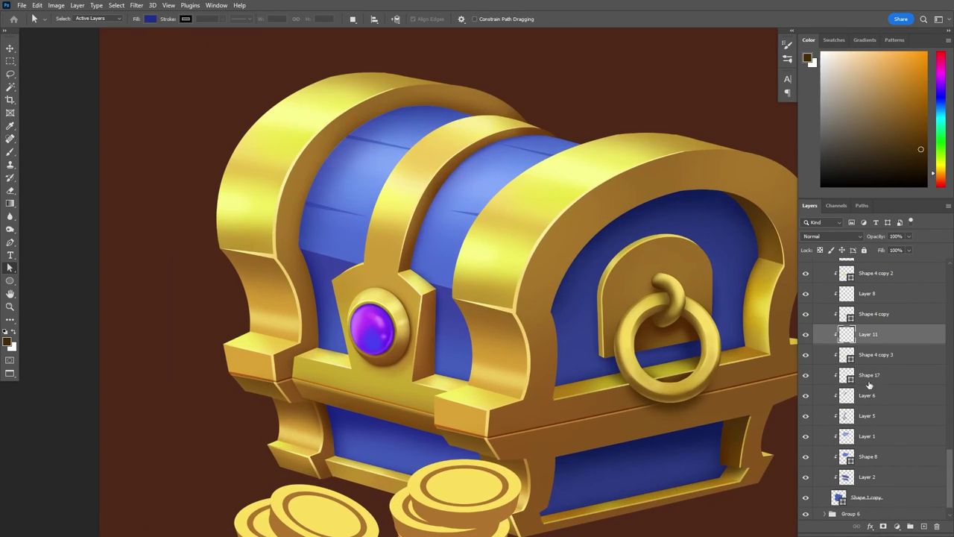
pyautogui.press('p')
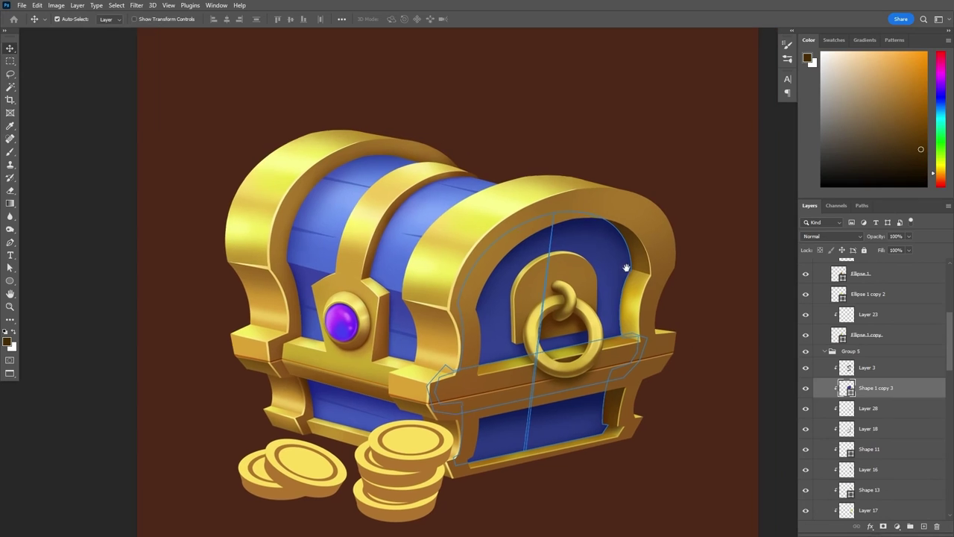
# - Draw a new plank line on the lower body and set the lines' opacity to 38%
pyautogui.press('Return')
pyautogui.click(474, 438)
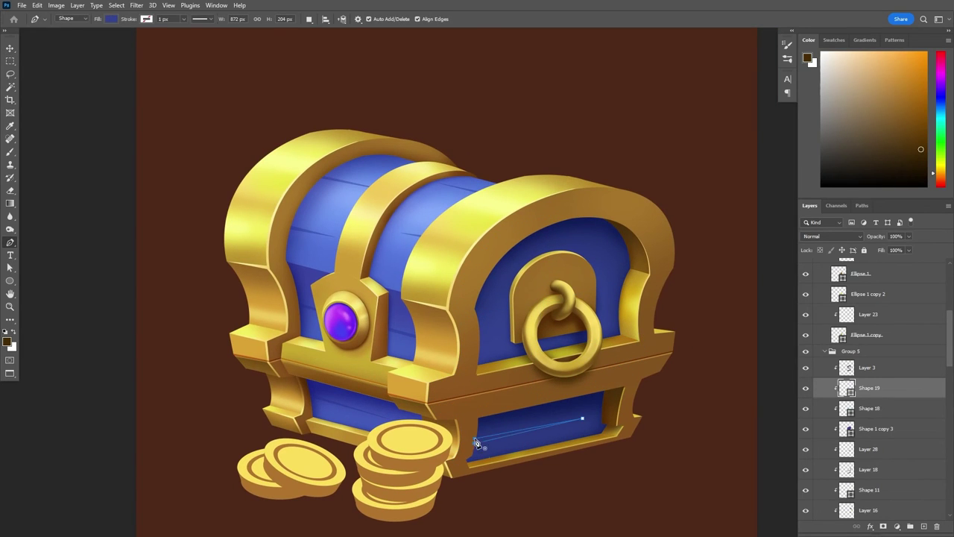
pyautogui.moveTo(909, 236); pyautogui.dragTo(894, 250)
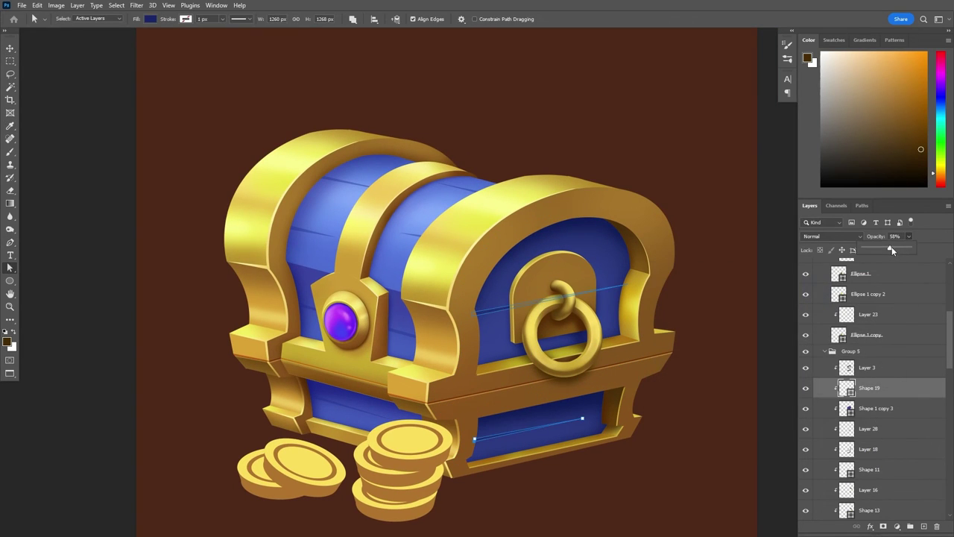
pyautogui.click(868, 367)
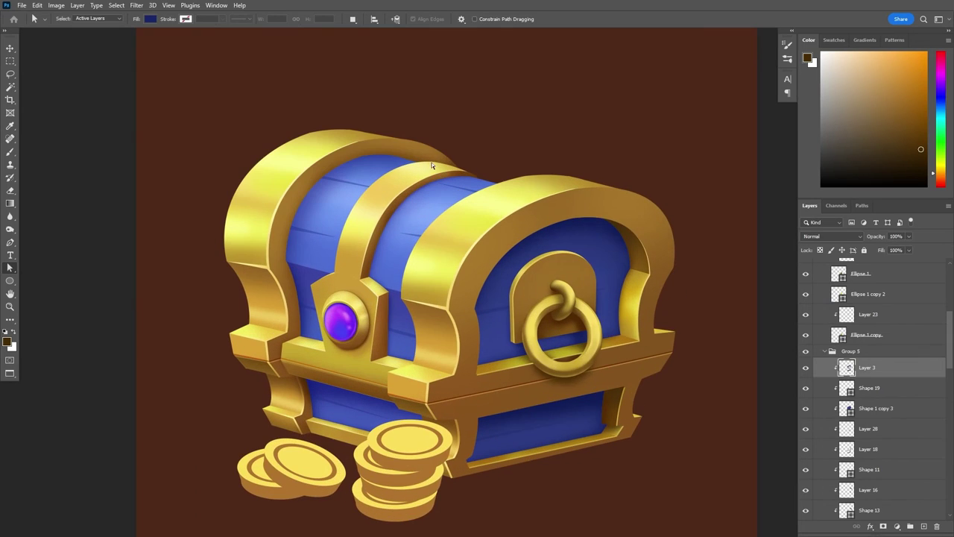
pyautogui.press('p')
# - Add a layer mask to the Shape 19 plank lines
pyautogui.hotkey('alt', '[')
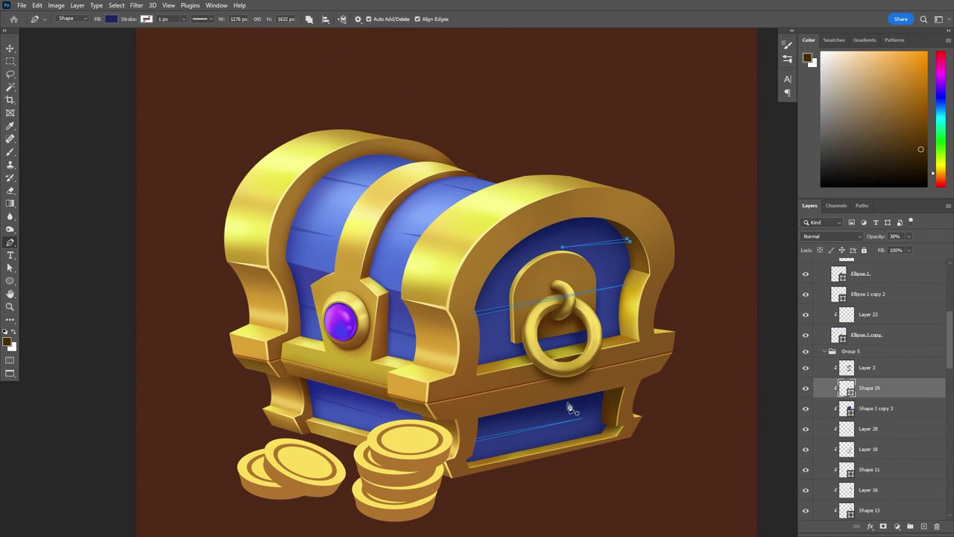
pyautogui.press('Escape')
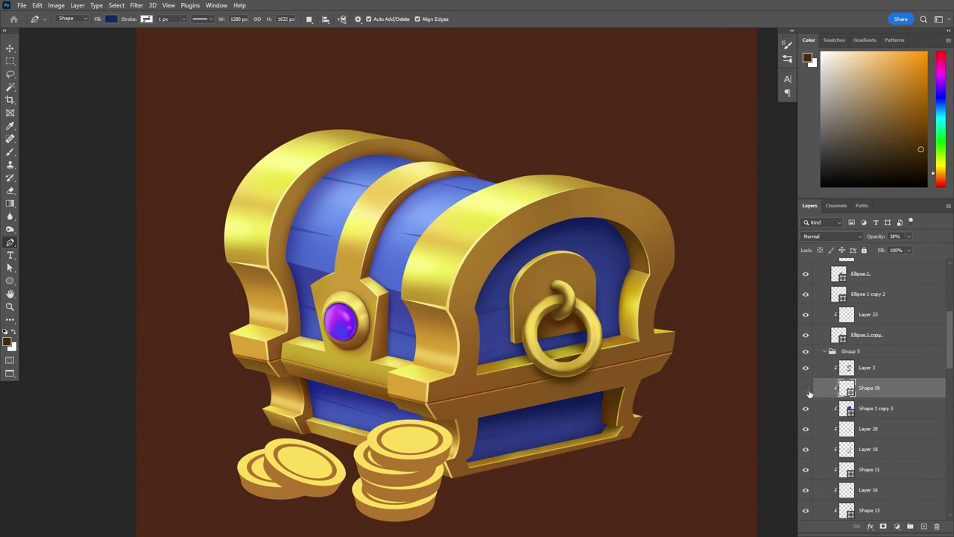
pyautogui.keyDown('ctrl'); pyautogui.click(846, 408); pyautogui.keyUp('ctrl')
pyautogui.press('a')
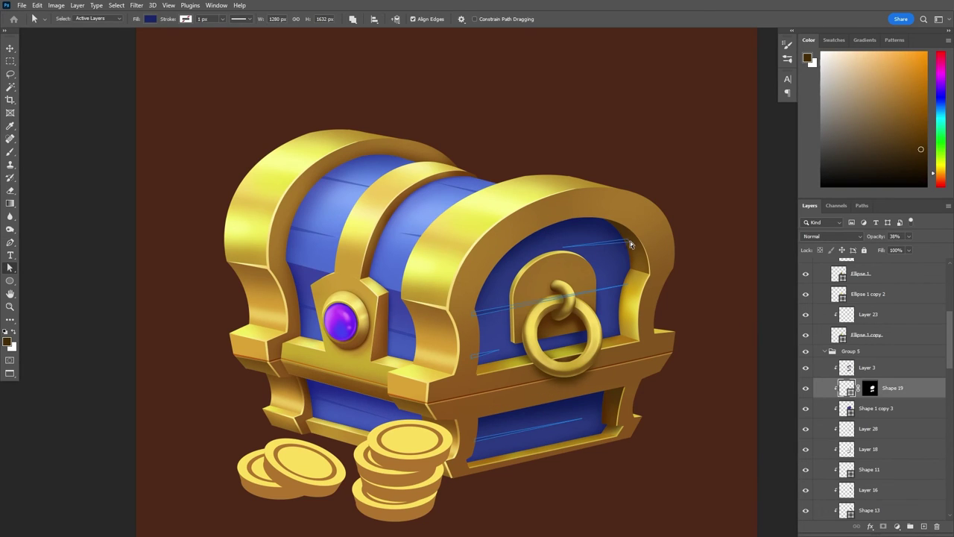
pyautogui.doubleClick(846, 388)
pyautogui.press('Escape')
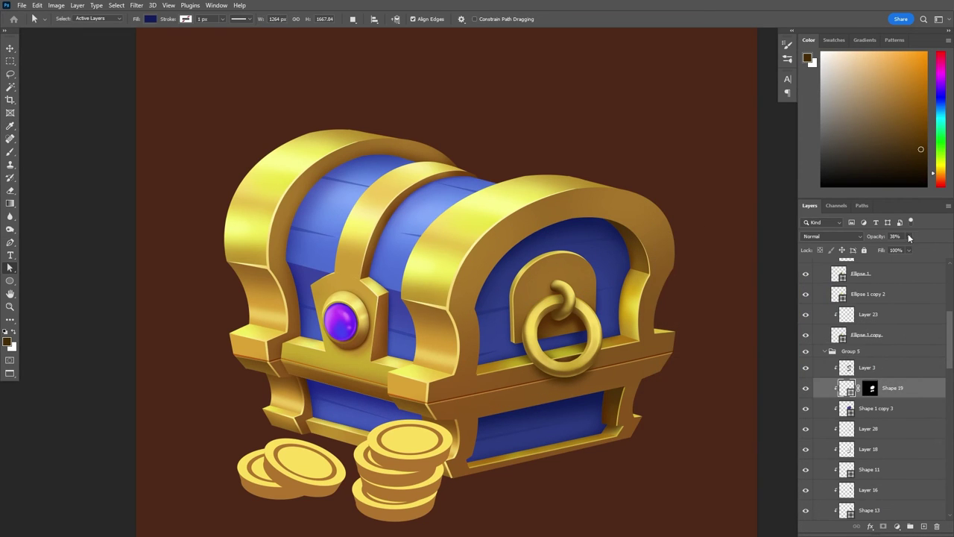
# - Select the Shape 17 lid lines and Shape 9, then fit the whole image in view
pyautogui.hotkey('ctrl', '-')
pyautogui.keyDown('ctrl'); pyautogui.click(863, 335); pyautogui.keyUp('ctrl')
pyautogui.press('v')
pyautogui.hotkey('ctrl', '+')
pyautogui.click(909, 249)
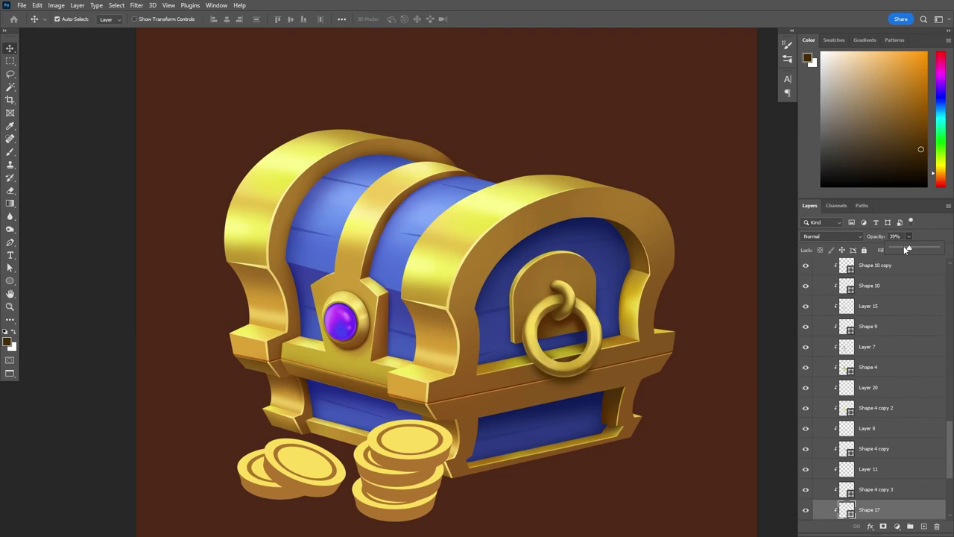
pyautogui.click(898, 322)
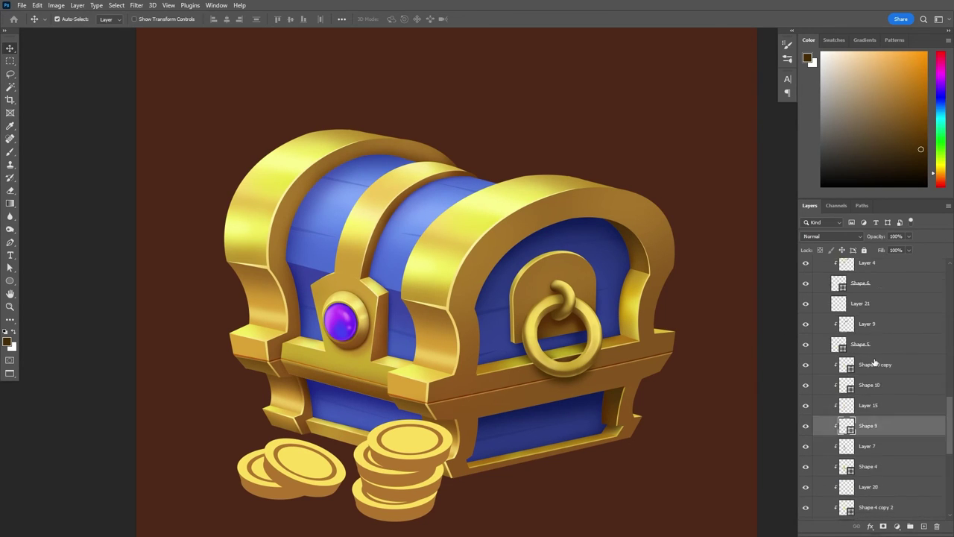
pyautogui.scroll(-10, 872, 388)
pyautogui.click(829, 356)
pyautogui.hotkey('ctrl', '0')
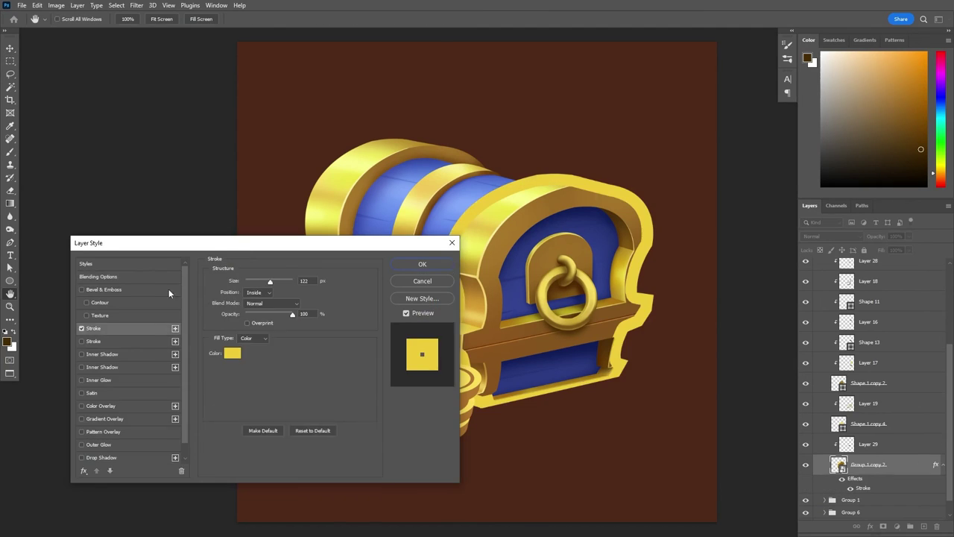
# - Set Group 1 copy 2's Stroke to 13 px, outside position, with a gradient fill
pyautogui.click(216, 284)
pyautogui.click(215, 285)
pyautogui.moveTo(225, 273); pyautogui.dragTo(207, 272)
pyautogui.click(210, 330)
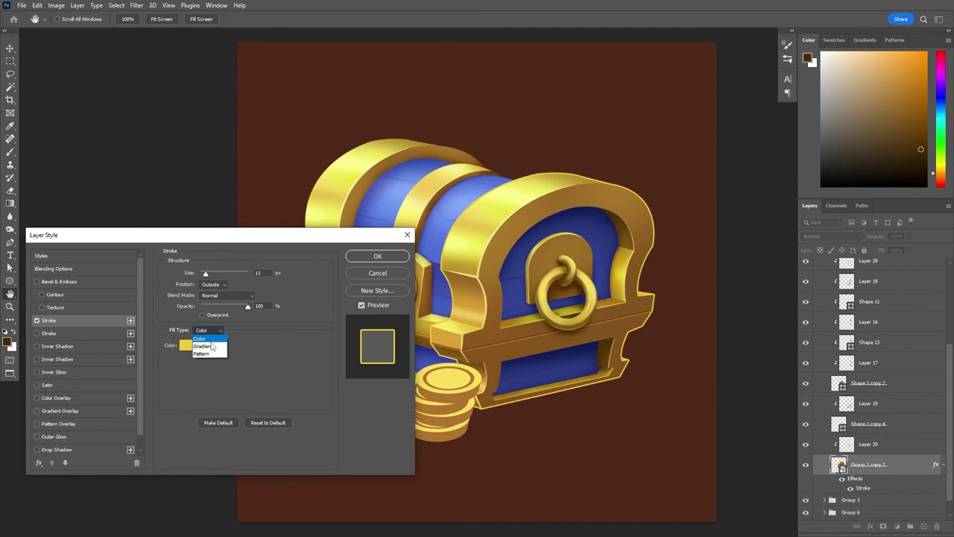
pyautogui.click(210, 337)
pyautogui.click(214, 344)
# - Colour the stroke gradient from dark reddish-brown on the left to darker orange on the right
pyautogui.doubleClick(839, 325)
pyautogui.click(528, 254)
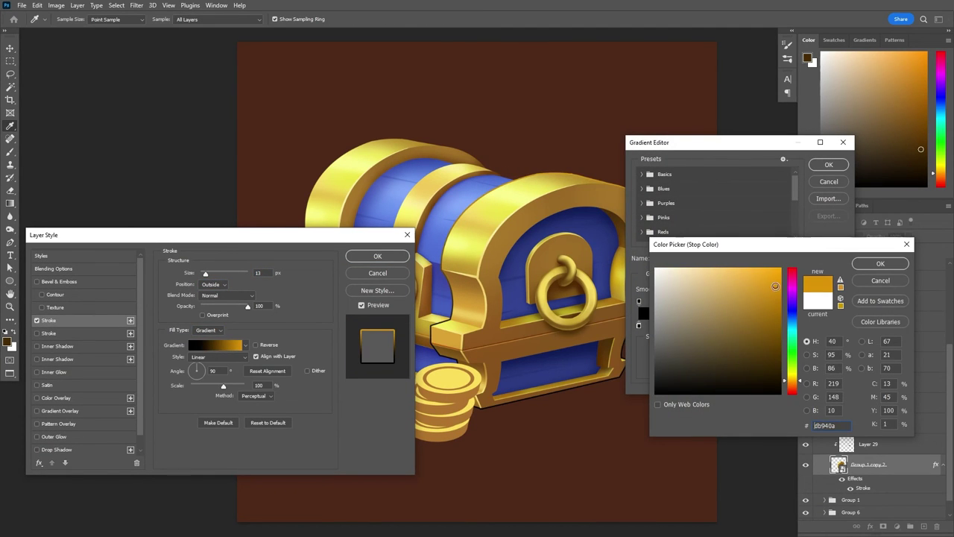
pyautogui.press('Return')
pyautogui.doubleClick(637, 325)
pyautogui.click(763, 352)
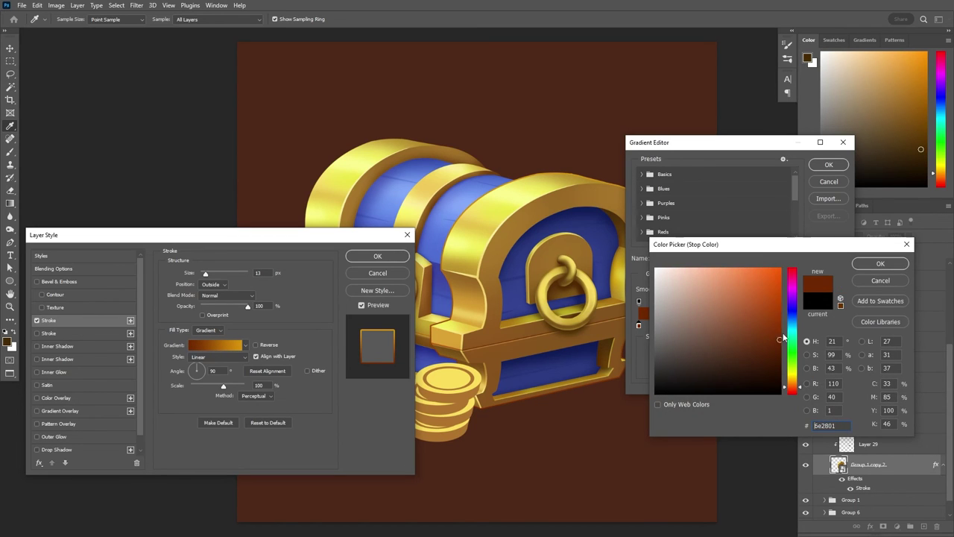
pyautogui.press('Return')
pyautogui.doubleClick(839, 325)
pyautogui.click(779, 307)
pyautogui.click(869, 268)
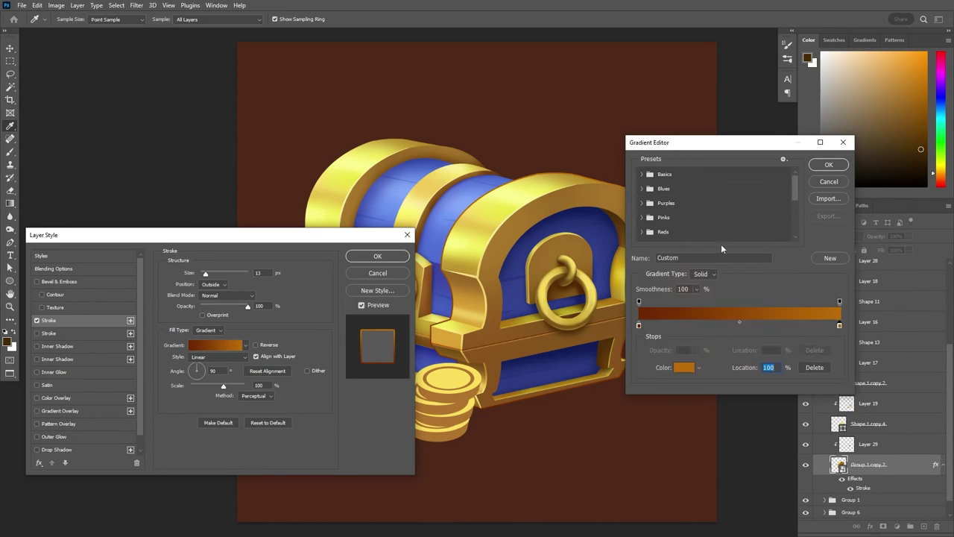
pyautogui.press('Return')
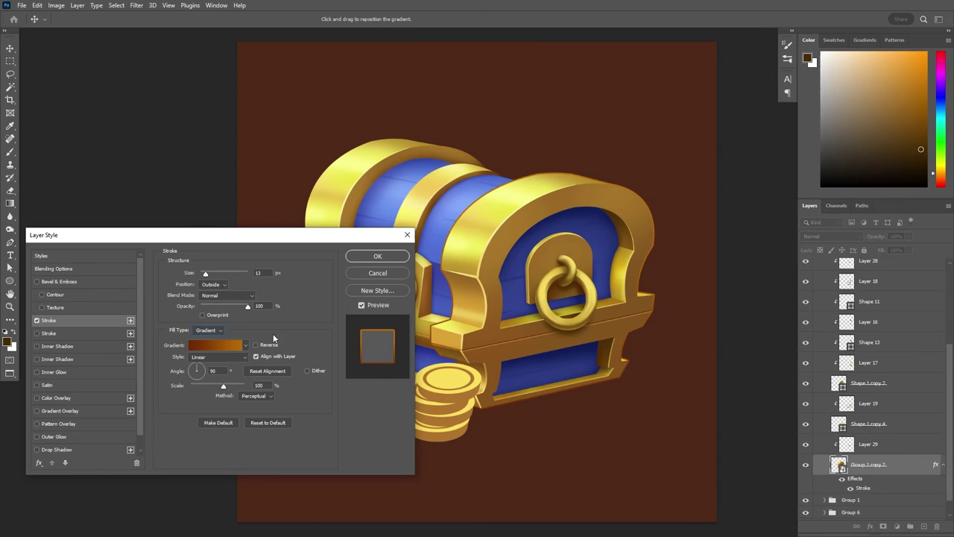
pyautogui.press('Return')
# - Copy the layer style and paste it onto Group 1 copy 3
pyautogui.rightClick(869, 464)
pyautogui.click(797, 330)
pyautogui.rightClick(868, 509)
pyautogui.click(798, 338)
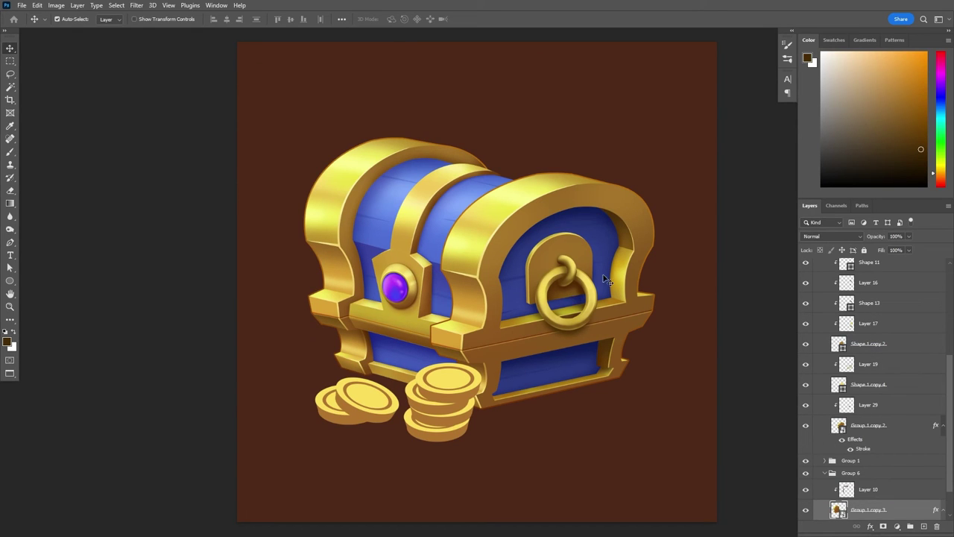
# - Add empty Layer 30 over the blue panel and sample the chest's blue with the Brush
pyautogui.click(428, 191)
pyautogui.click(404, 212)
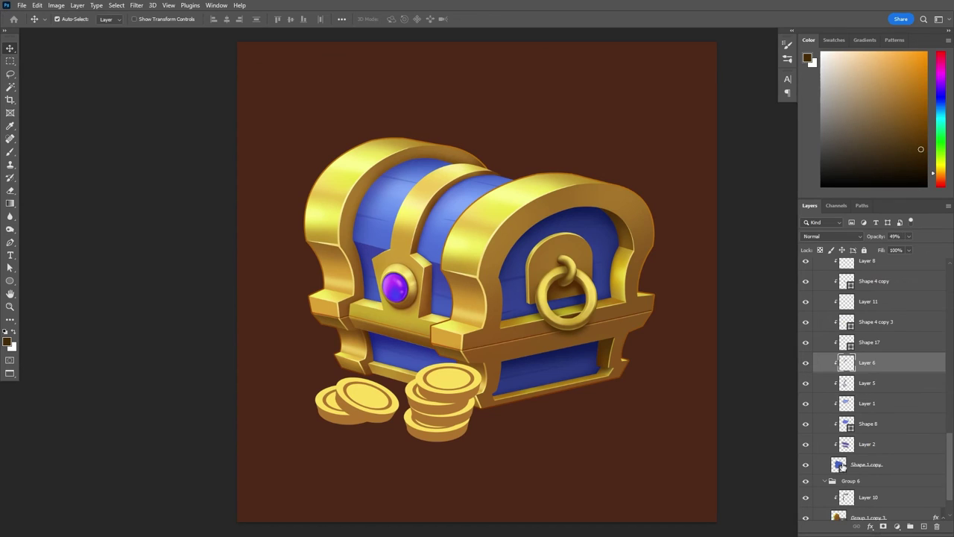
pyautogui.press('b')
pyautogui.keyDown('alt'); pyautogui.click(390, 174); pyautogui.keyUp('alt')
pyautogui.scroll(2, 390, 173)
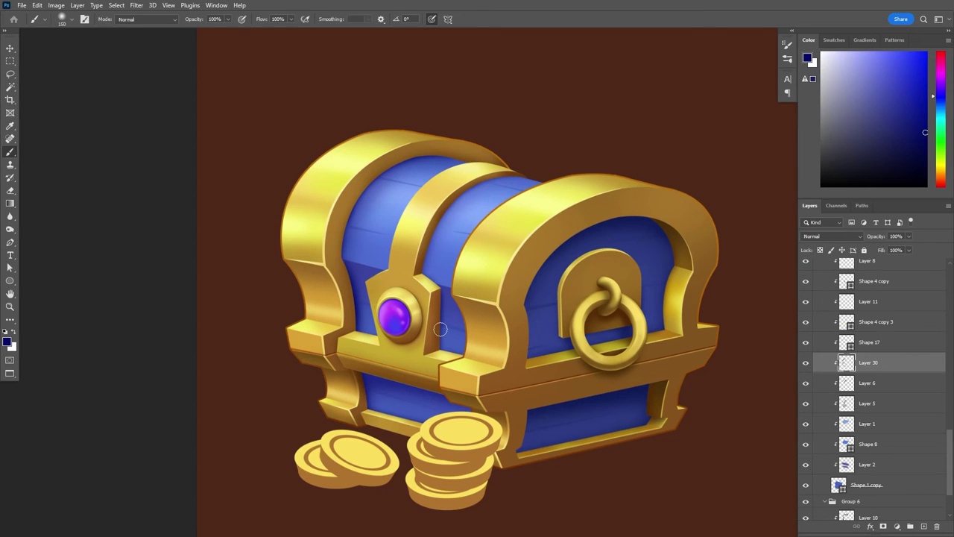
pyautogui.scroll(2, 440, 328)
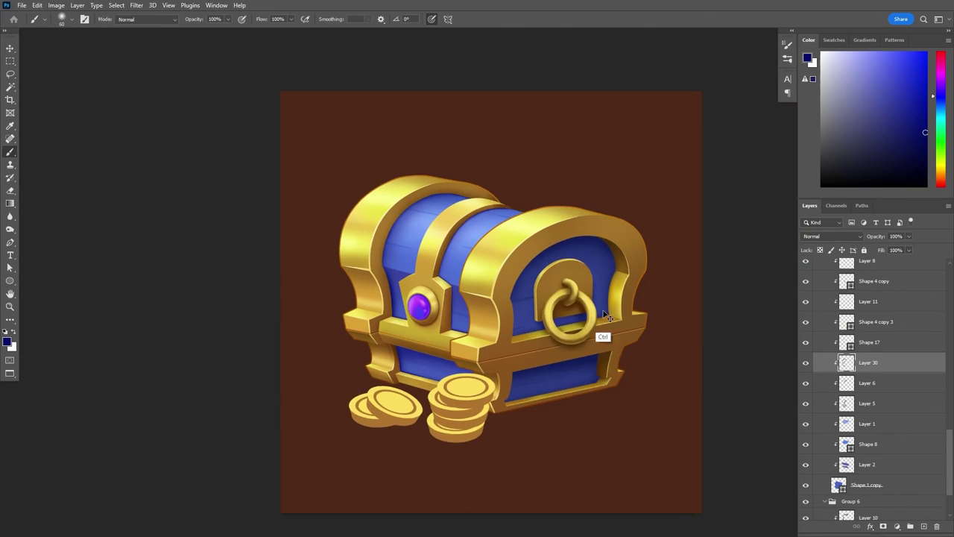
# - Show Shape 1 copy 2, add Layer 31 above Layer 3, and fit the image
pyautogui.click(805, 513)
pyautogui.press('z')
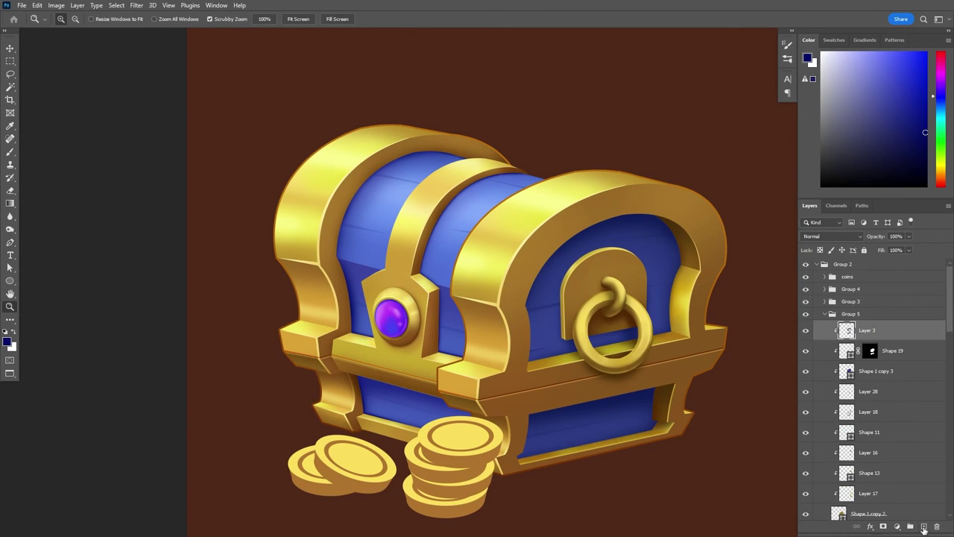
pyautogui.hotkey('ctrl', 'shift', 'alt', 'n')
pyautogui.hotkey('ctrl', 'd')
pyautogui.press('b')
pyautogui.keyDown('alt'); pyautogui.scroll(3, 572, 180); pyautogui.keyUp('alt')
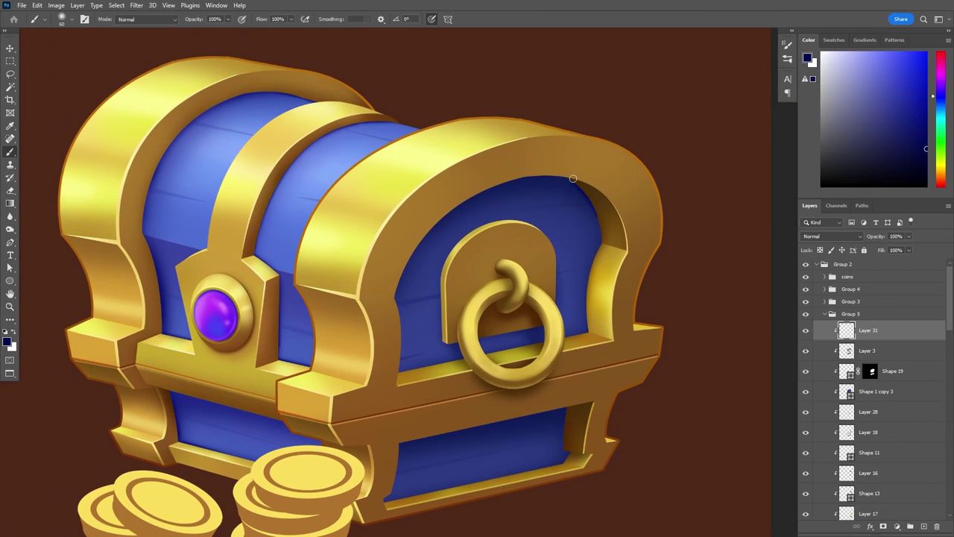
pyautogui.scroll(-3, 597, 366)
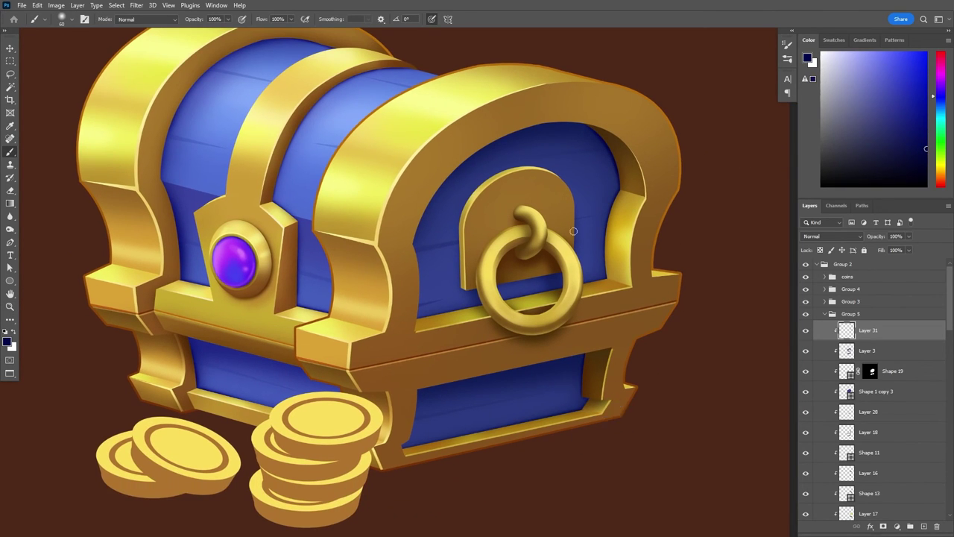
pyautogui.hotkey('ctrl', '0')
# - Change Ellipse 2's Stroke gradient stop to a darker orange
pyautogui.press('v')
pyautogui.click(823, 313)
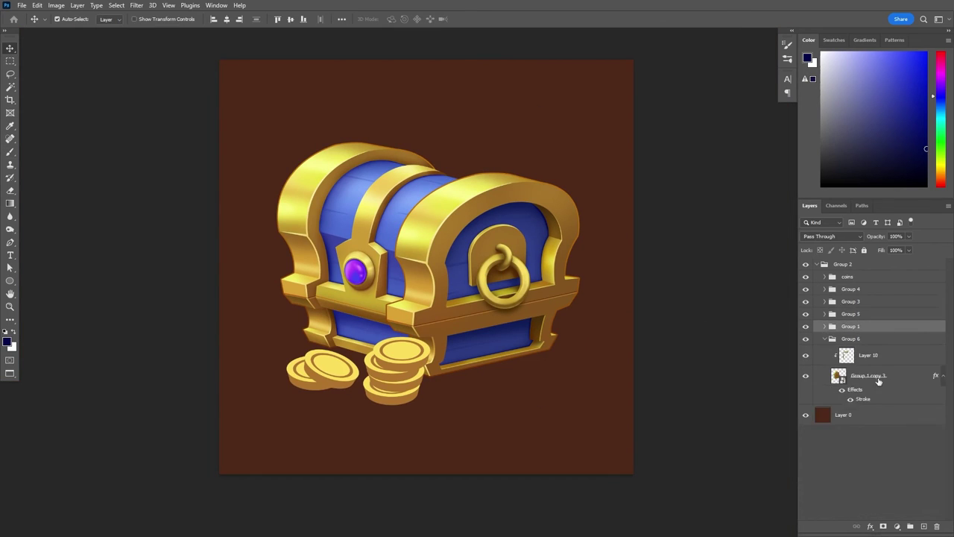
pyautogui.scroll(1, 537, 267)
pyautogui.click(492, 276)
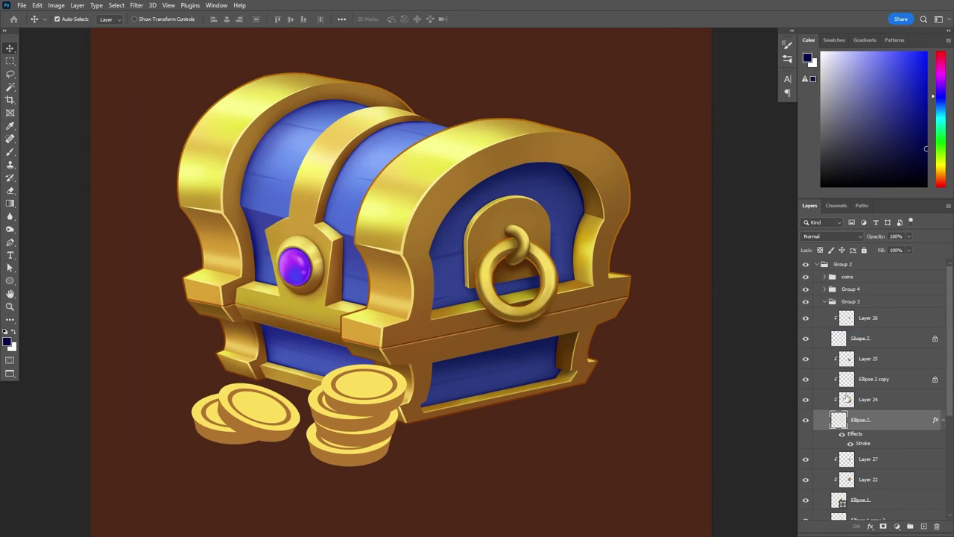
pyautogui.doubleClick(862, 443)
pyautogui.click(216, 344)
pyautogui.click(684, 366)
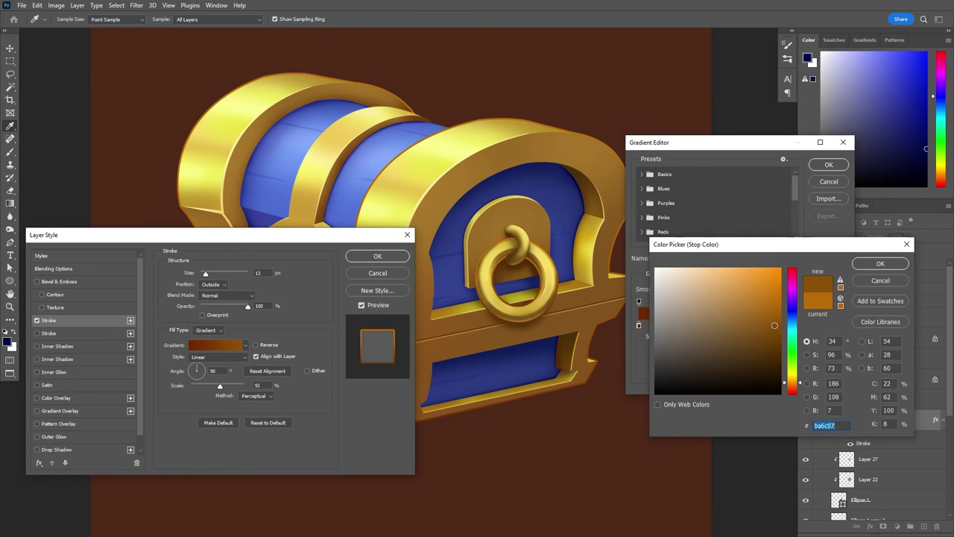
pyautogui.click(880, 263)
pyautogui.click(827, 164)
pyautogui.press('Return')
# - Copy the stroke to Ellipse 1 copy 2 at 83% opacity and paste it onto Ellipse 1 copy
pyautogui.moveTo(855, 433)
pyautogui.mouseDown()
pyautogui.moveTo(812, 327)
pyautogui.moveTo(842, 456)
pyautogui.mouseUp()
pyautogui.press('8')
pyautogui.press('3')
pyautogui.click(857, 498)
pyautogui.rightClick(857, 498)
pyautogui.click(841, 308)
# - Collapse Group 2, zoom in, and open the coin's embedded smart object for editing
pyautogui.scroll(-2, 894, 448)
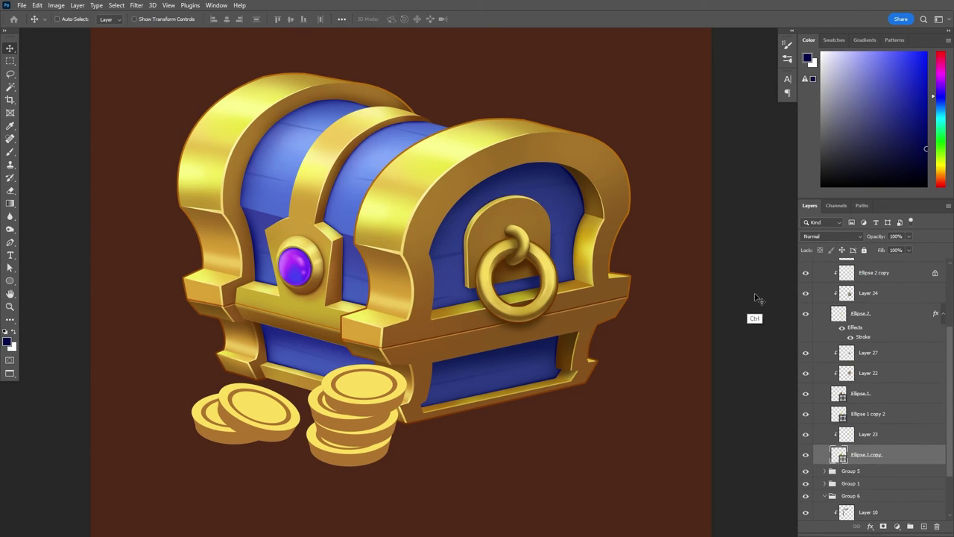
pyautogui.hotkey('ctrl', '0')
pyautogui.scroll(5, 879, 373)
pyautogui.click(816, 264)
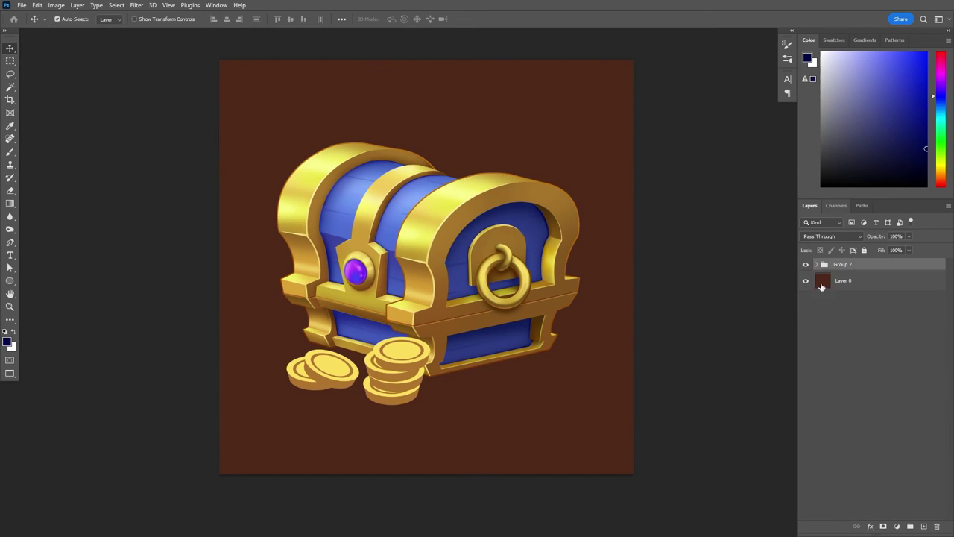
pyautogui.hotkey('ctrl', '+')
pyautogui.doubleClick(460, 388)
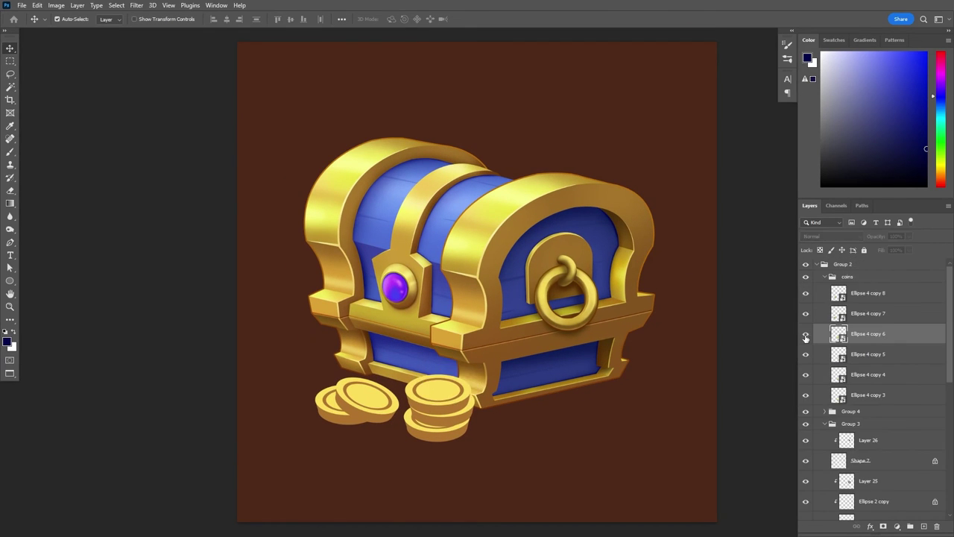
# - Add a clipped paint layer above Shape 11 and sample coin golds with a 150 brush
pyautogui.hotkey('ctrl', '-')
pyautogui.hotkey('ctrl', '-')
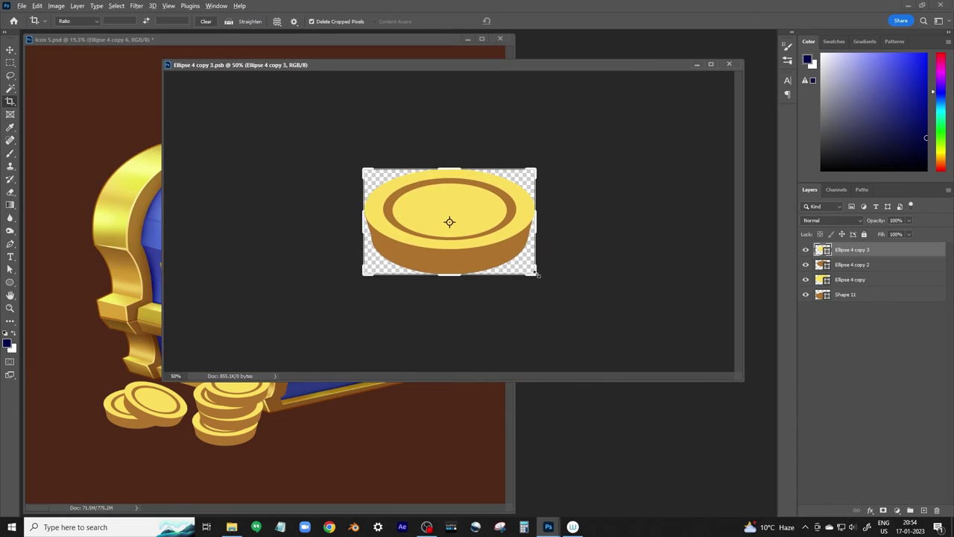
pyautogui.click(845, 295)
pyautogui.click(924, 510)
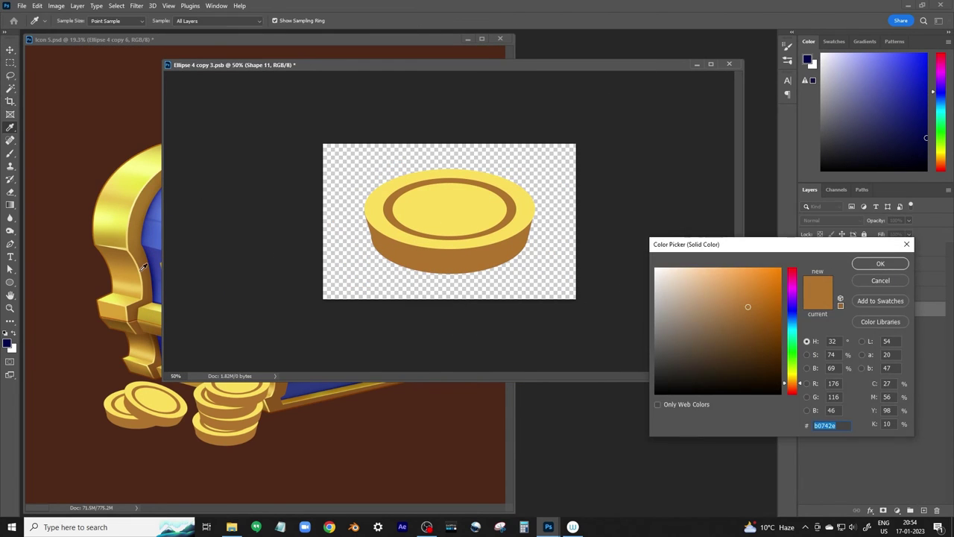
pyautogui.press('b')
pyautogui.hotkey('ctrl', 'alt', 'g')
pyautogui.keyDown('alt'); pyautogui.click(133, 248); pyautogui.keyUp('alt')
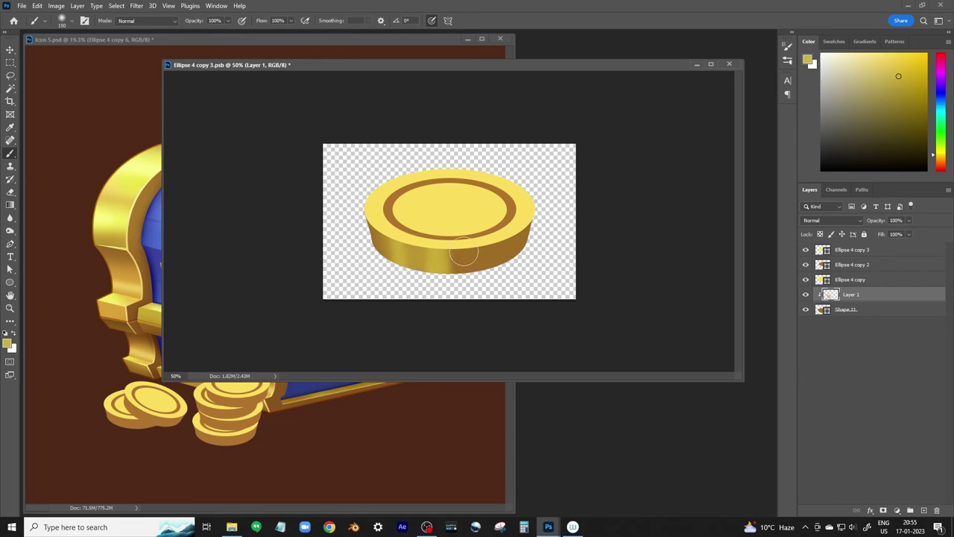
pyautogui.keyDown('alt'); pyautogui.click(508, 258); pyautogui.keyUp('alt')
pyautogui.press('[')
pyautogui.press('[')
pyautogui.press('[')
# - Add paint Layers 2 and 3 above Ellipse 4 copy, clipping Layer 3 below
pyautogui.press('v')
pyautogui.click(811, 251)
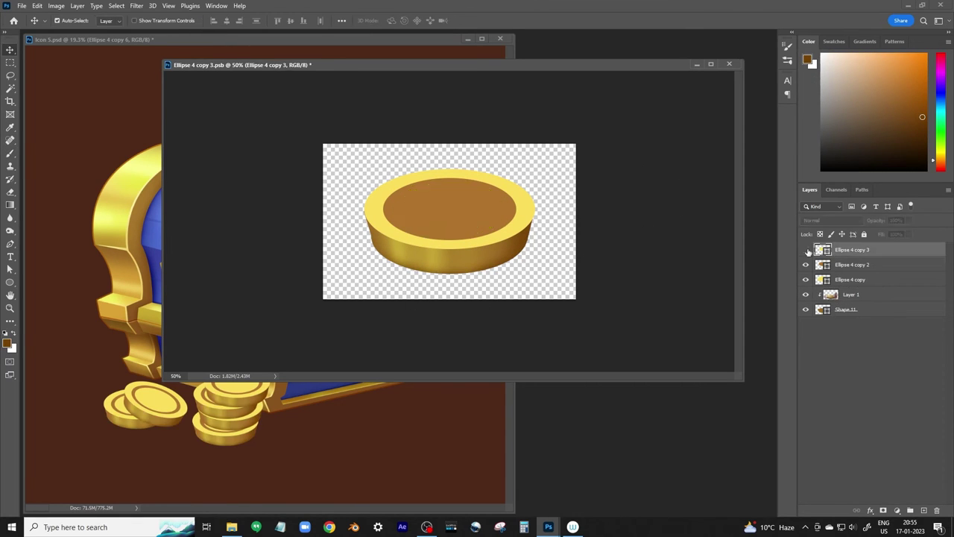
pyautogui.click(849, 279)
pyautogui.click(924, 510)
pyautogui.press('b')
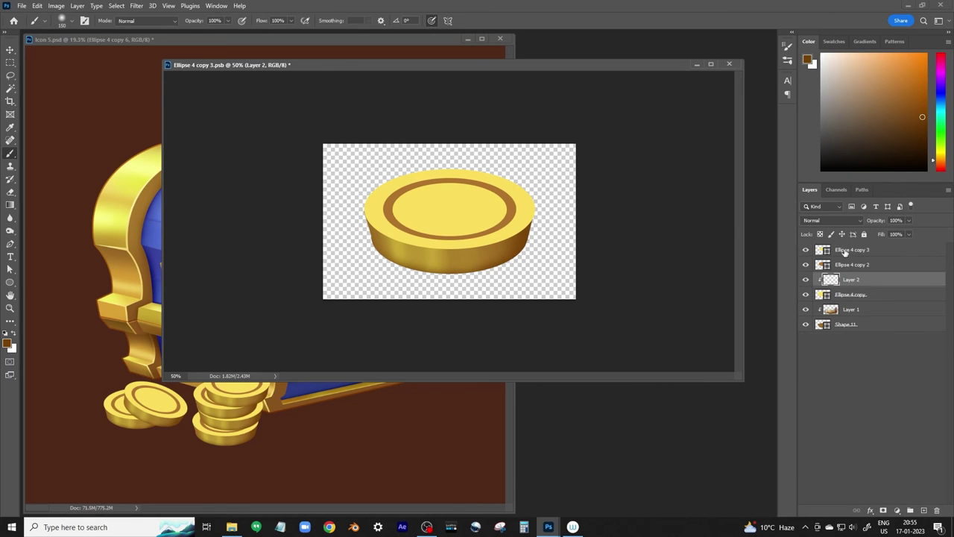
pyautogui.click(923, 509)
pyautogui.keyDown('alt'); pyautogui.click(841, 252); pyautogui.keyUp('alt')
pyautogui.click(849, 295)
# - Paint yellow highlights across the coin's rim on Layers 2 and 3
pyautogui.keyDown('alt'); pyautogui.click(409, 223); pyautogui.keyUp('alt')
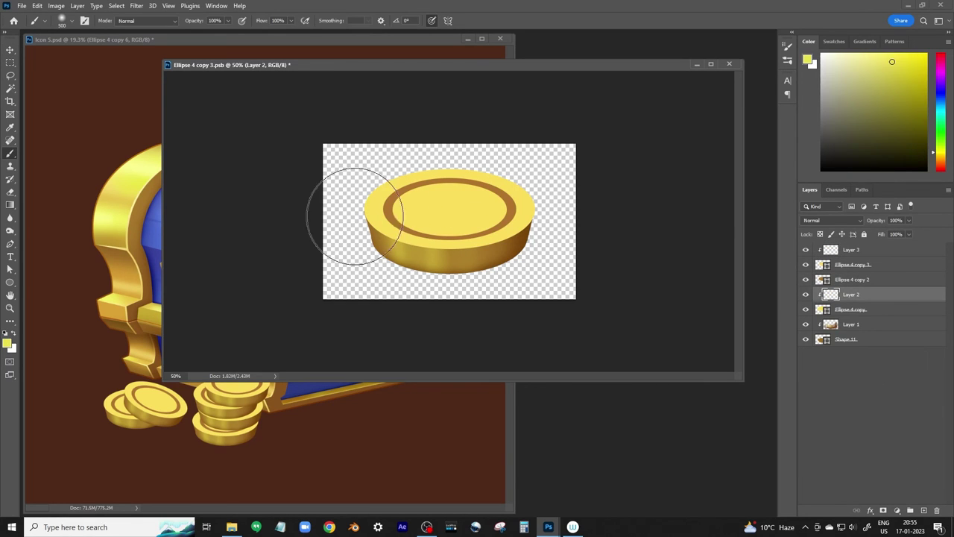
pyautogui.click(901, 67)
pyautogui.moveTo(634, 187); pyautogui.dragTo(390, 202)
pyautogui.hotkey('alt', '.')
pyautogui.moveTo(505, 277)
pyautogui.mouseDown()
pyautogui.moveTo(504, 188)
pyautogui.moveTo(468, 202)
pyautogui.mouseUp()
pyautogui.keyDown('alt'); pyautogui.click(483, 209); pyautogui.keyUp('alt')
pyautogui.hotkey('alt', '[')
pyautogui.hotkey('alt', '[')
pyautogui.hotkey('alt', '[')
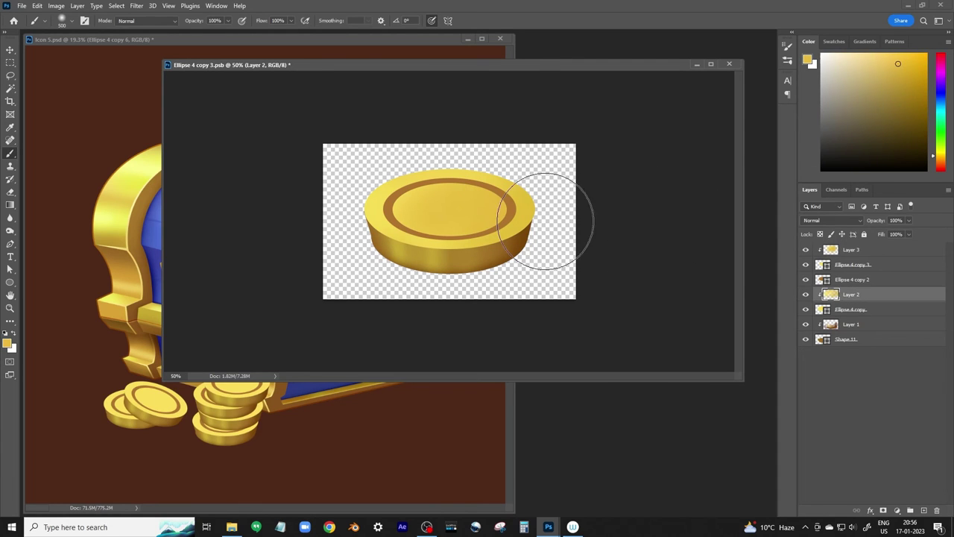
# - Duplicate the coin's ellipse shape and check its fill colour
pyautogui.click(850, 309)
pyautogui.hotkey('ctrl', 'j')
pyautogui.doubleClick(823, 325)
pyautogui.press('Escape')
pyautogui.press('v')
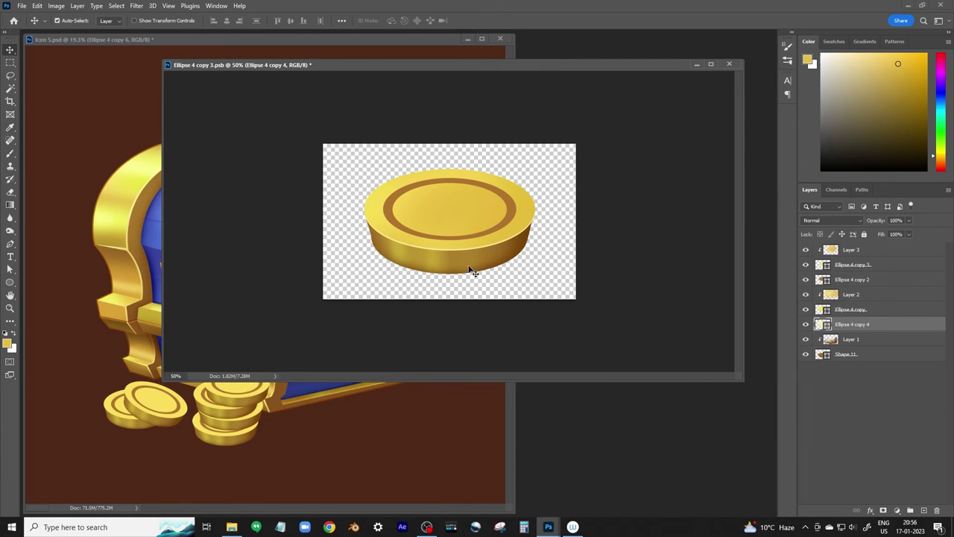
# - Add Layer 4 clipped to Ellipse 4 copy 2 and sample coin browns with a 150 brush
pyautogui.click(852, 280)
pyautogui.hotkey('ctrl', 'shift', 'alt', 'n')
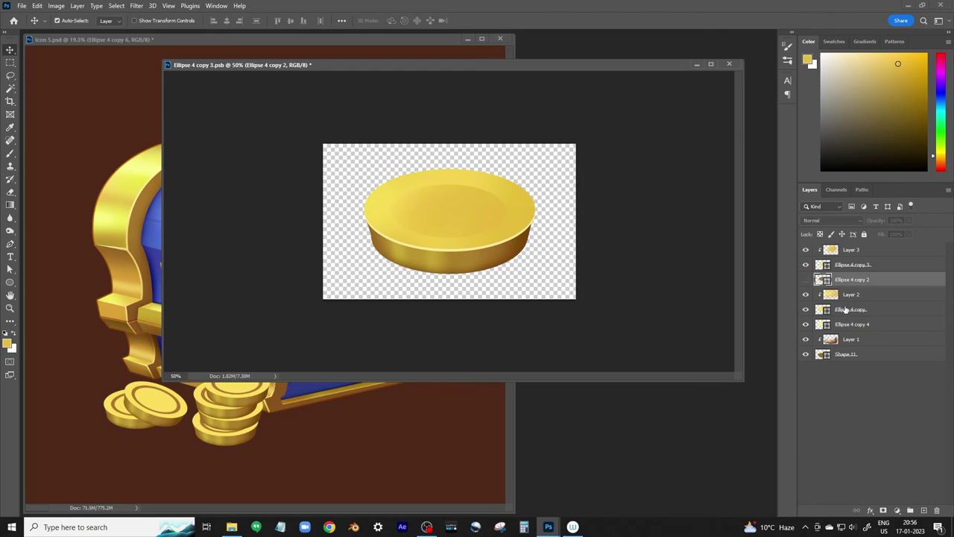
pyautogui.keyDown('alt'); pyautogui.click(847, 286); pyautogui.keyUp('alt')
pyautogui.press('b')
pyautogui.keyDown('alt'); pyautogui.click(485, 204); pyautogui.keyUp('alt')
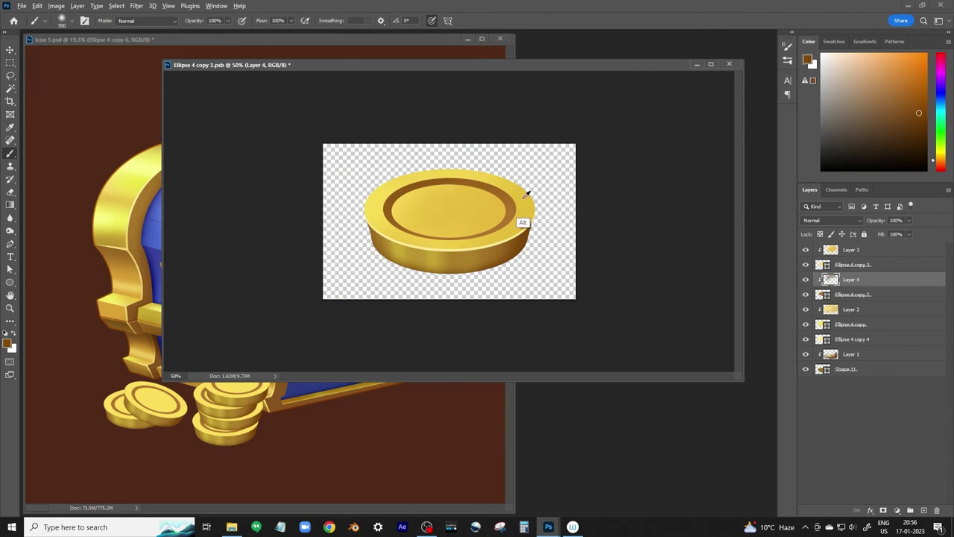
pyautogui.keyDown('alt'); pyautogui.click(497, 216); pyautogui.keyUp('alt')
pyautogui.press('[')
pyautogui.press('[')
pyautogui.press('[')
pyautogui.keyDown('alt'); pyautogui.click(418, 183); pyautogui.keyUp('alt')
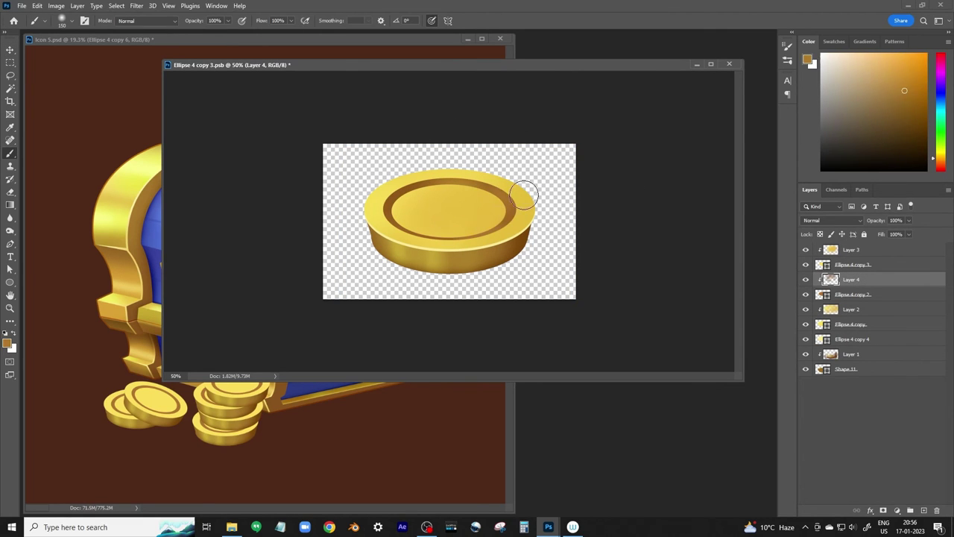
# - Duplicate the ellipse as Ellipse 4 copy 5 and confirm its fill colour
pyautogui.press('v')
pyautogui.click(852, 295)
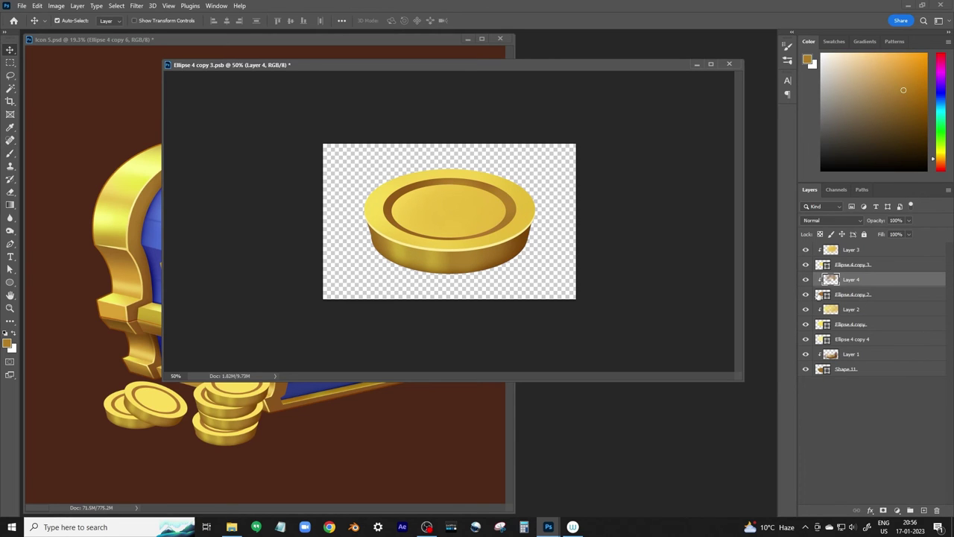
pyautogui.hotkey('ctrl', 'j')
pyautogui.doubleClick(823, 308)
pyautogui.click(447, 201)
pyautogui.click(873, 262)
pyautogui.doubleClick(822, 309)
pyautogui.click(873, 261)
pyautogui.doubleClick(823, 308)
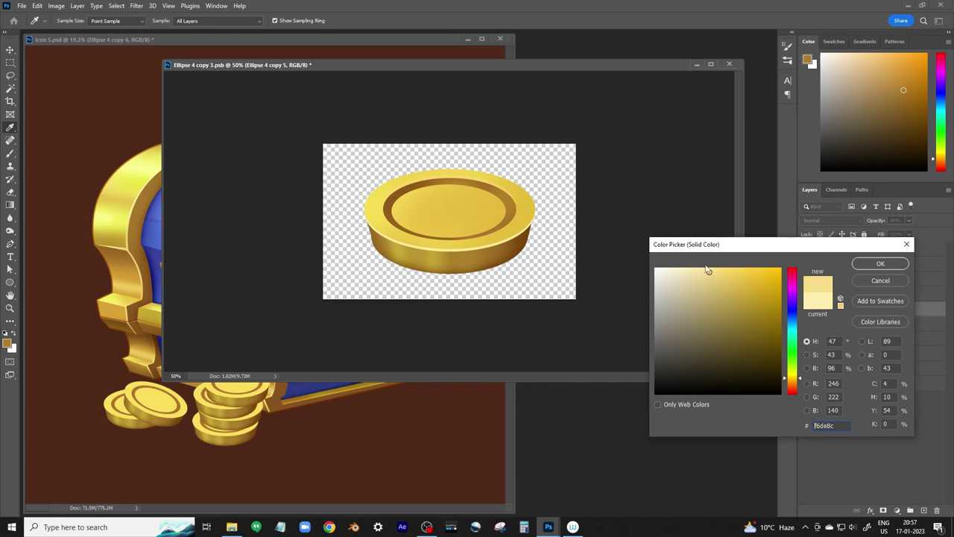
pyautogui.click(878, 262)
# - Sample darker gold and orange-gold for the clipped paint layer, then duplicate the coin's base shape
pyautogui.click(838, 368)
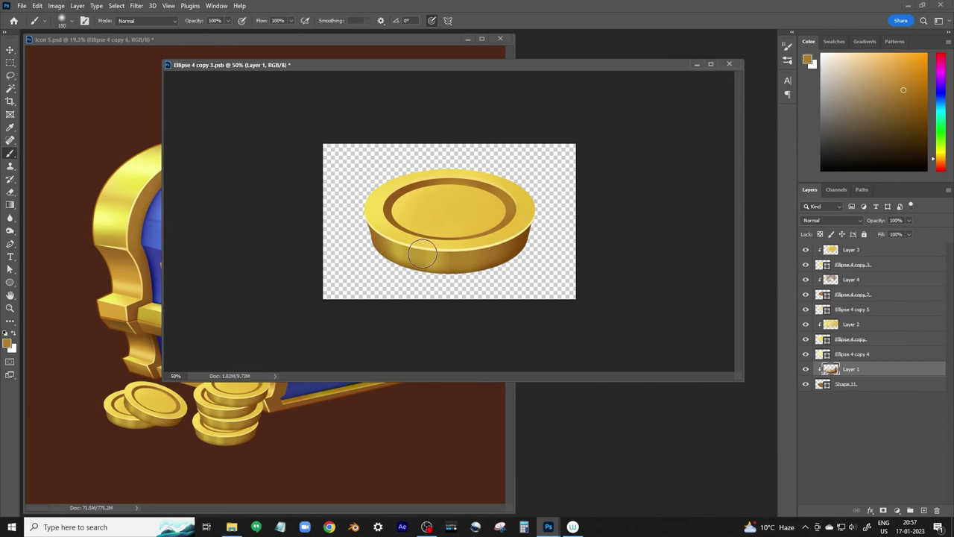
pyautogui.press('b')
pyautogui.keyDown('alt'); pyautogui.click(389, 239); pyautogui.keyUp('alt')
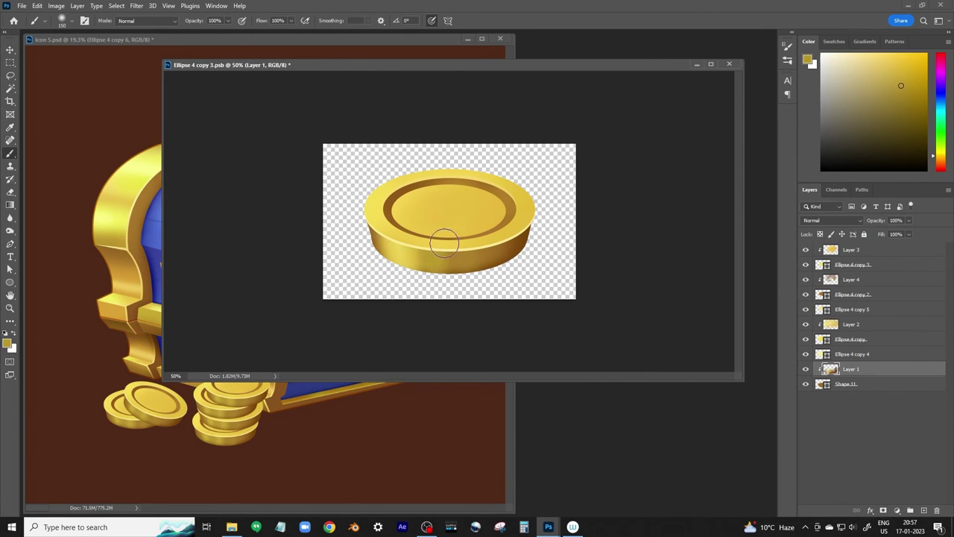
pyautogui.keyDown('alt'); pyautogui.click(473, 257); pyautogui.keyUp('alt')
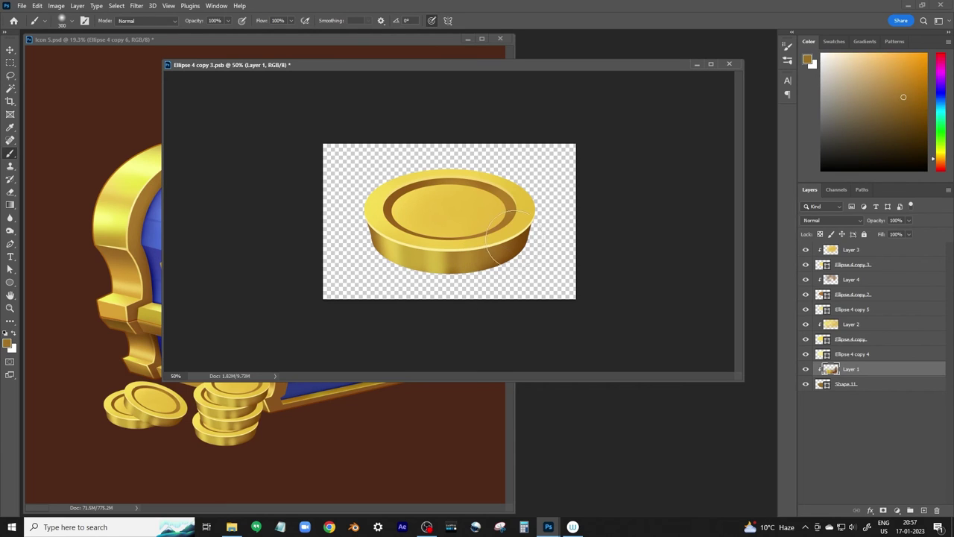
pyautogui.moveTo(888, 383); pyautogui.dragTo(891, 398)
pyautogui.doubleClick(823, 398)
# - Darken the duplicate coin shape's fill and shrink it slightly
pyautogui.click(781, 313)
pyautogui.click(881, 263)
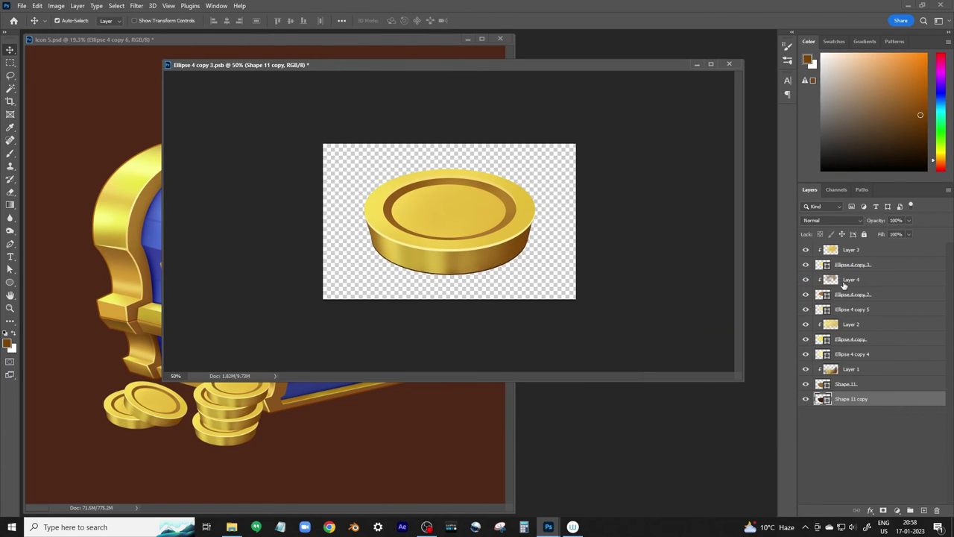
pyautogui.hotkey('ctrl', 't')
pyautogui.moveTo(536, 198); pyautogui.dragTo(535, 202)
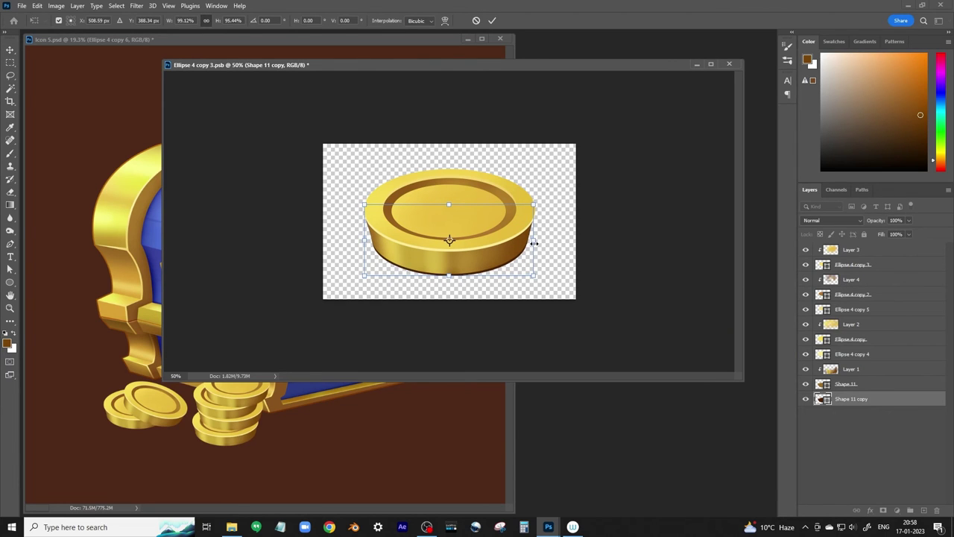
pyautogui.press('Return')
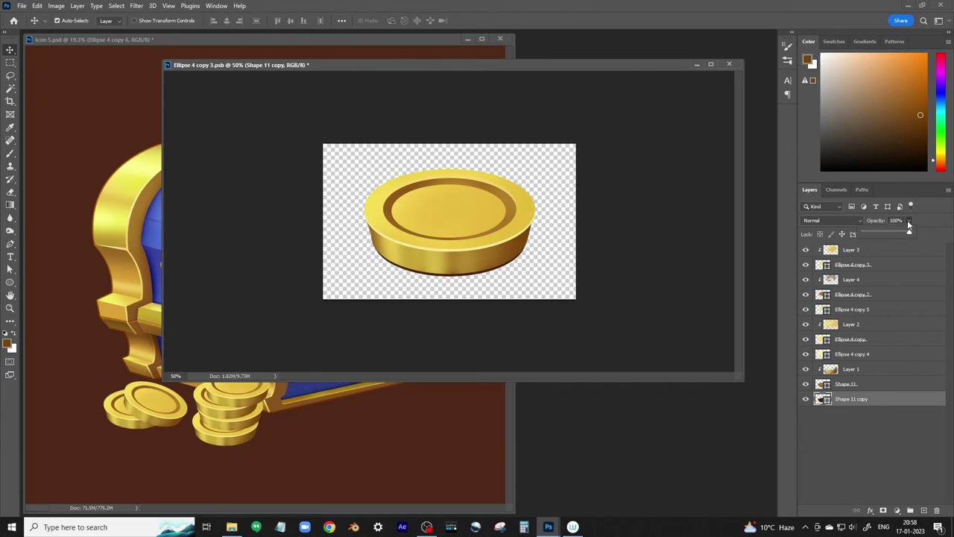
# - Select the range of coin layers and group them together
pyautogui.click(889, 268)
pyautogui.click(846, 383)
pyautogui.keyDown('shift'); pyautogui.click(851, 249); pyautogui.keyUp('shift')
pyautogui.hotkey('ctrl', 'g')
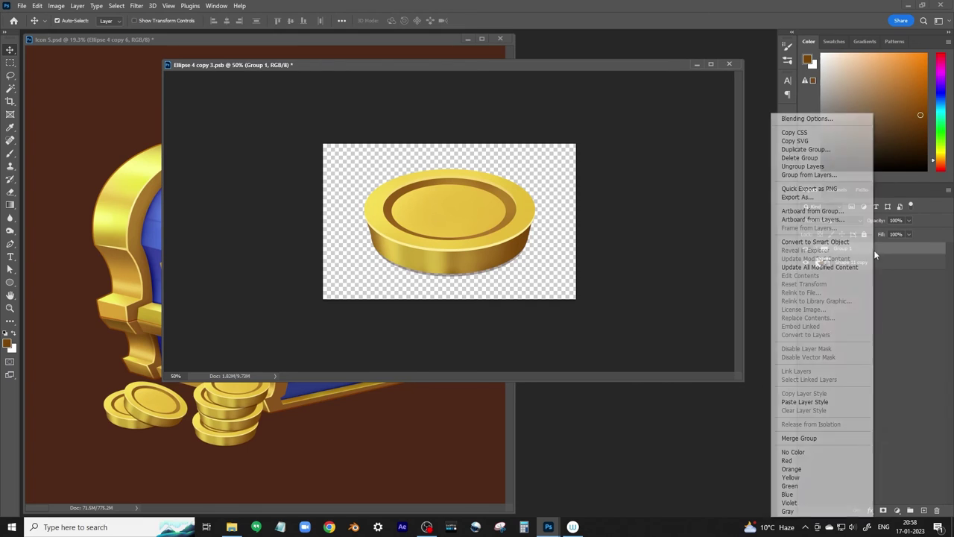
# - Give the group a 7 px brown-to-gold gradient stroke and close the coin file
pyautogui.doubleClick(851, 267)
pyautogui.write('7')
pyautogui.click(216, 345)
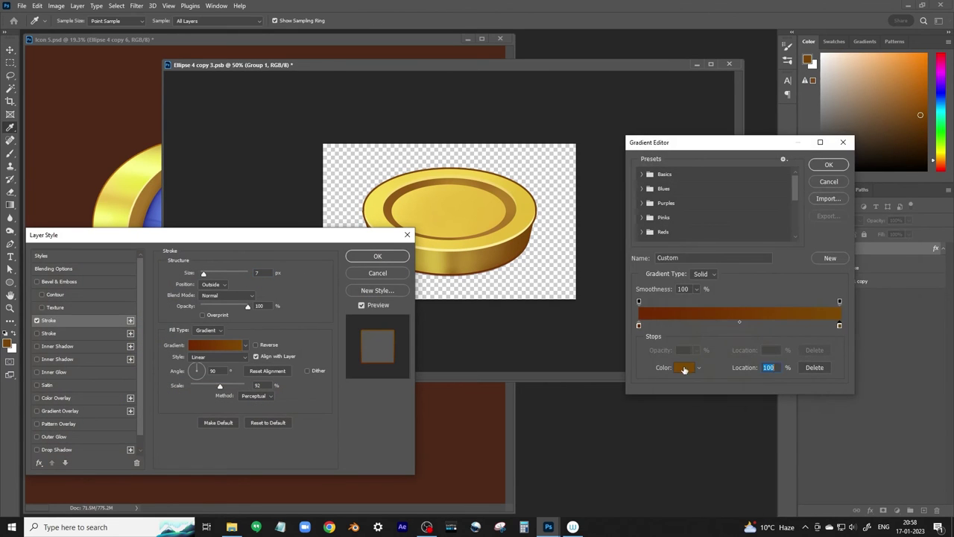
pyautogui.doubleClick(839, 325)
pyautogui.click(854, 276)
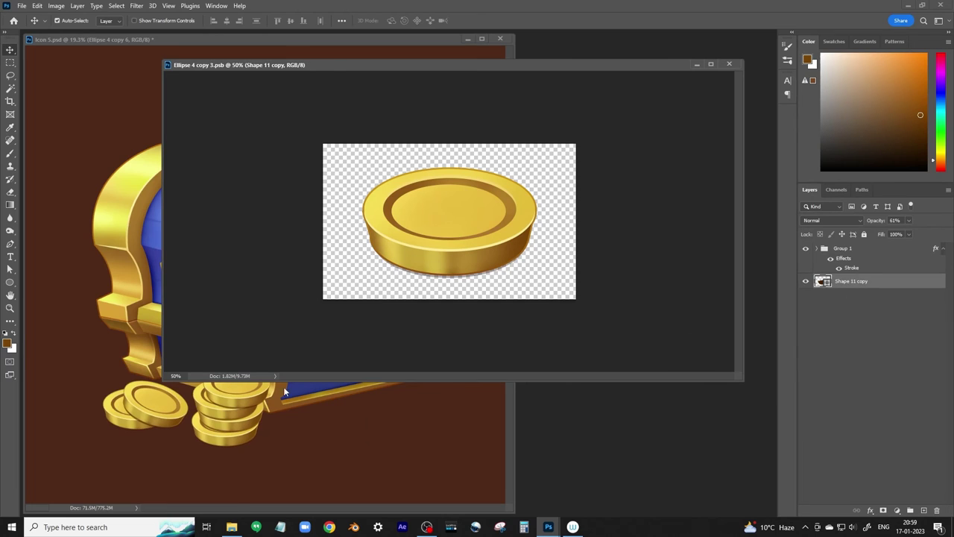
pyautogui.click(729, 64)
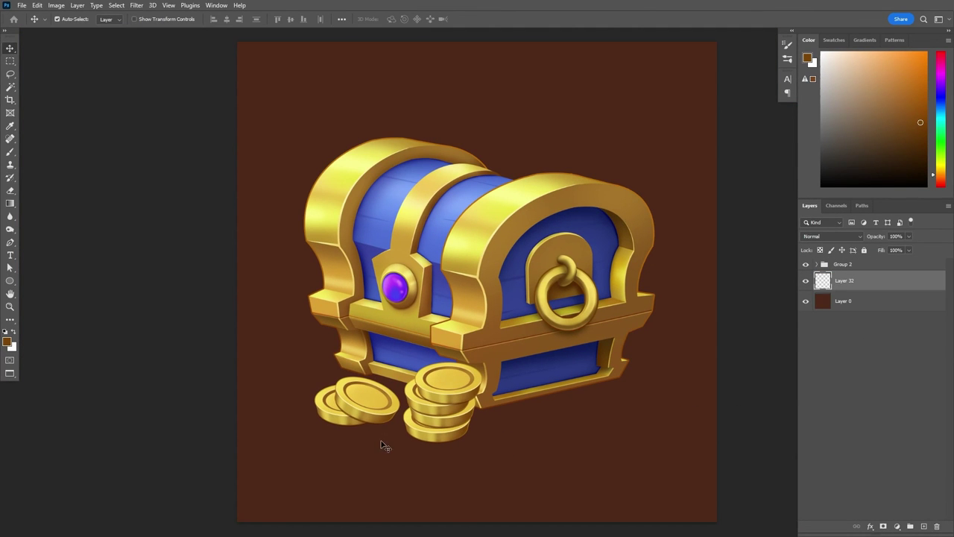
# - Paint dark brown shadow inside a lasso selection under the chest and coins
pyautogui.press('l')
pyautogui.moveTo(419, 432)
pyautogui.mouseDown()
pyautogui.moveTo(516, 419)
pyautogui.moveTo(489, 415)
pyautogui.moveTo(641, 380)
pyautogui.mouseUp()
pyautogui.press('b')
pyautogui.keyDown('alt'); pyautogui.click(665, 352); pyautogui.keyUp('alt')
pyautogui.hotkey('ctrl', 'd')
# - Gaussian-blur the shadow about 24.9 px and lower its opacity to 57%
pyautogui.press('l')
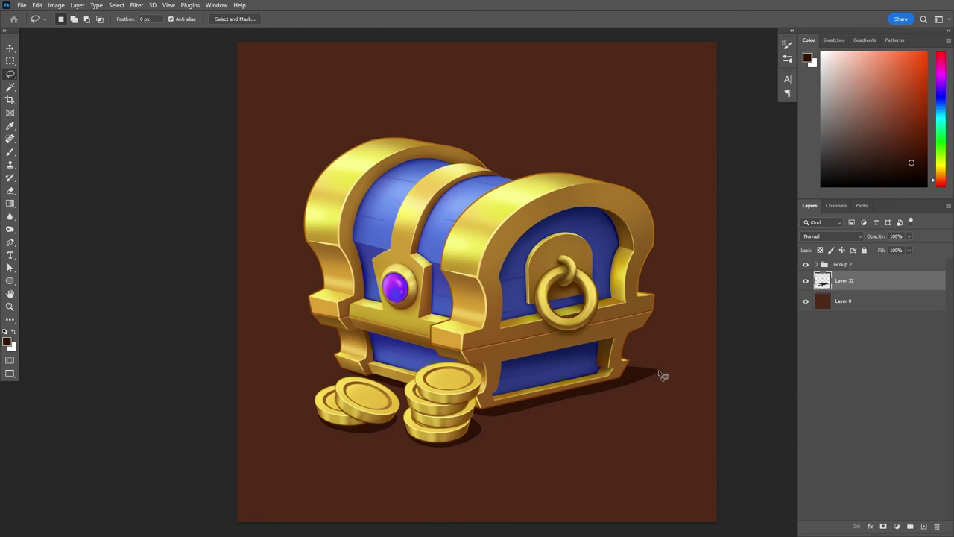
pyautogui.click(170, 6)
pyautogui.moveTo(190, 132)
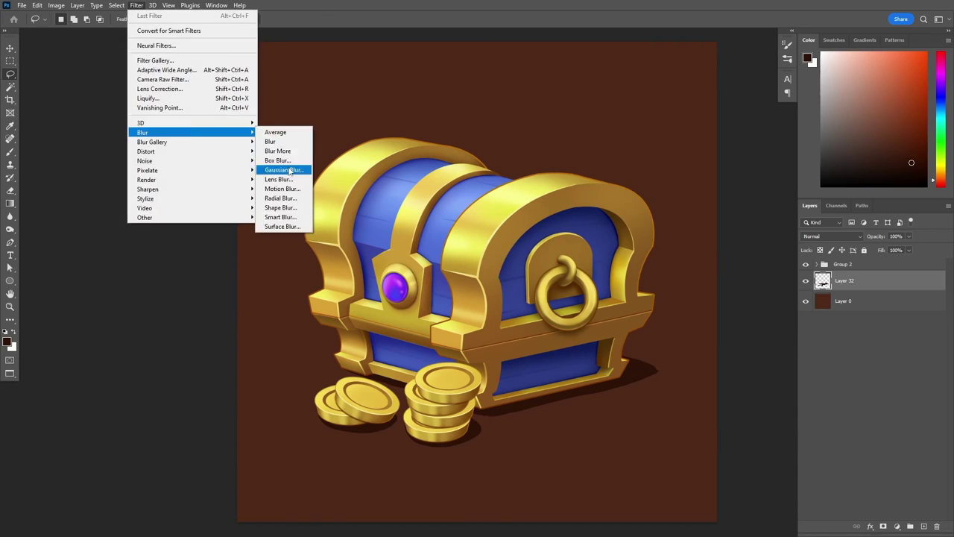
pyautogui.click(288, 173)
pyautogui.moveTo(670, 244); pyautogui.dragTo(666, 244)
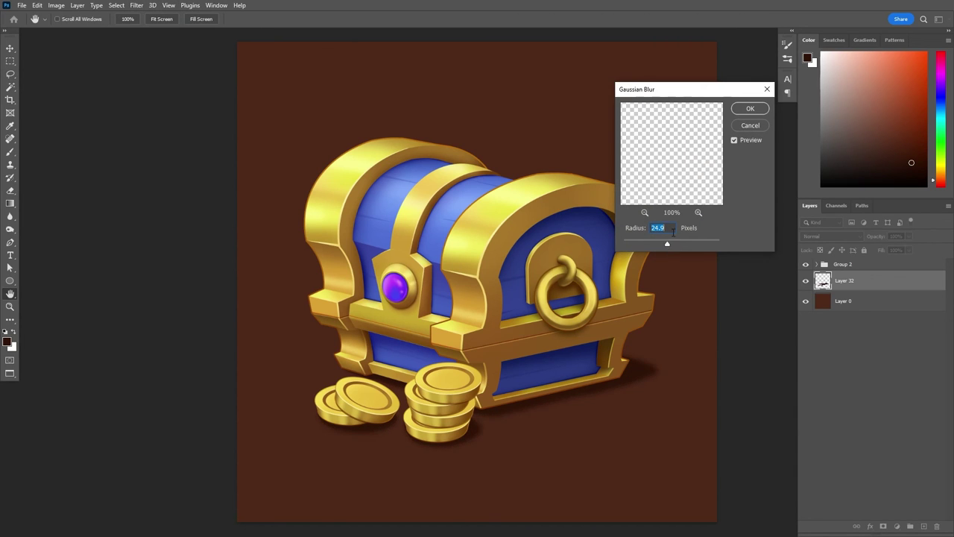
pyautogui.press('Return')
pyautogui.moveTo(908, 237); pyautogui.dragTo(887, 250)
pyautogui.press('b')
pyautogui.click(923, 526)
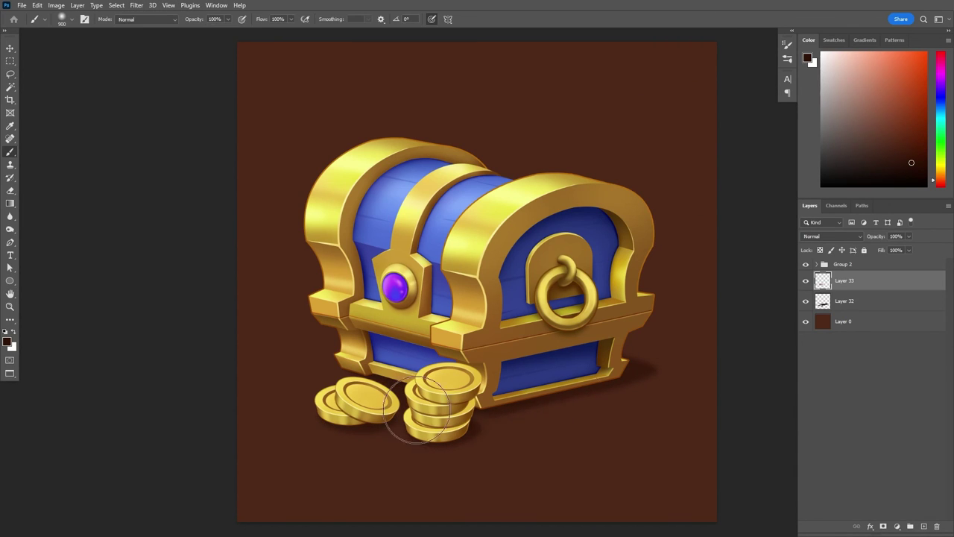
# - Paint a darker shadow near the chest base and merge the two shadow layers
pyautogui.moveTo(447, 418); pyautogui.dragTo(645, 377)
pyautogui.press('e')
pyautogui.hotkey('ctrl', 'e')
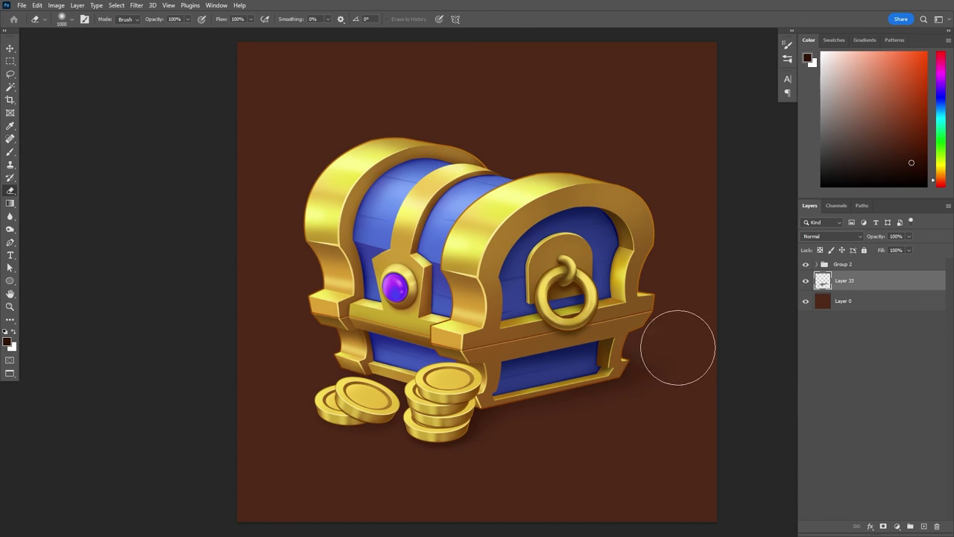
pyautogui.click(833, 236)
pyautogui.press('Escape')
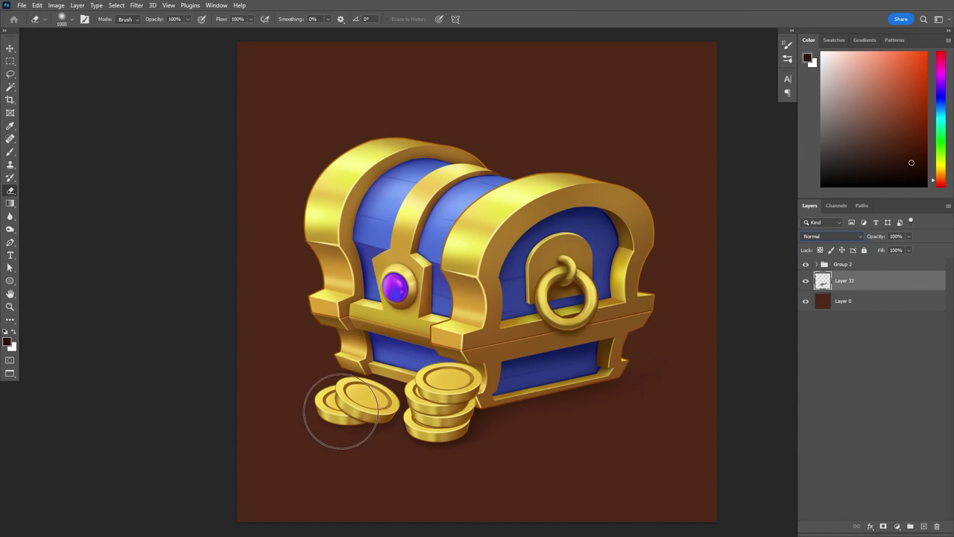
# - Add a clipped shading layer above Ellipse 4 copy 4 with a dark orange-brown colour
pyautogui.click(813, 300)
pyautogui.press('v')
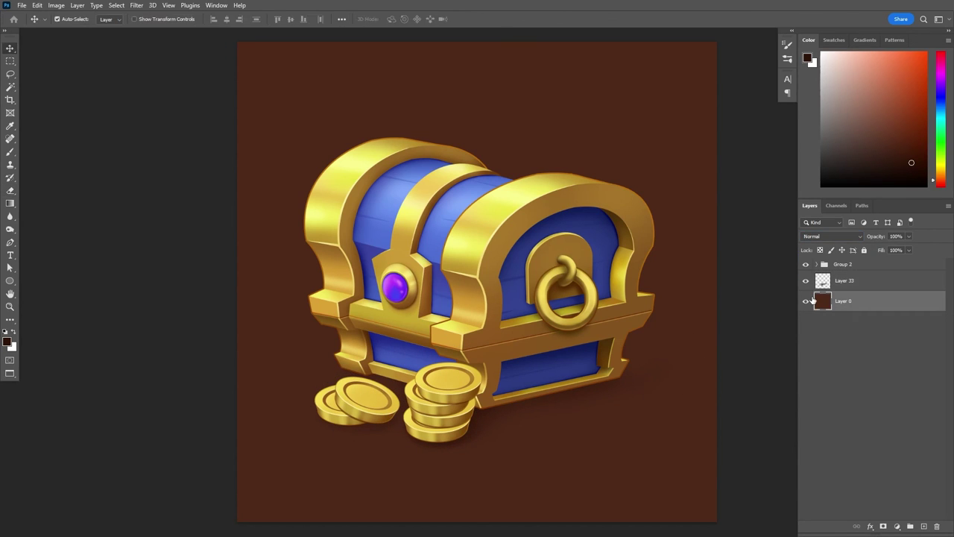
pyautogui.click(363, 416)
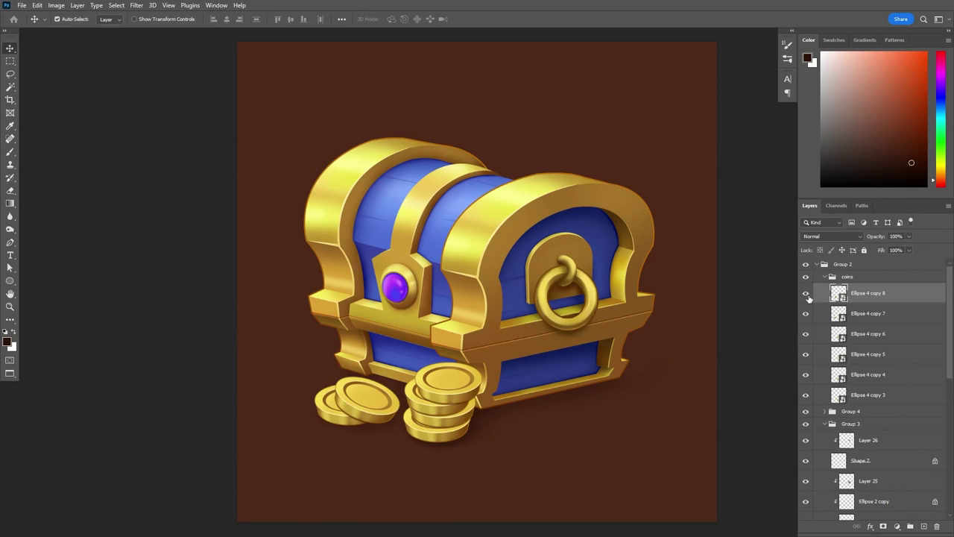
pyautogui.click(464, 431)
pyautogui.hotkey('ctrl', 'shift', 'alt', 'n')
pyautogui.hotkey('ctrl', 'alt', 'g')
pyautogui.press('b')
pyautogui.keyDown('alt'); pyautogui.click(451, 395); pyautogui.keyUp('alt')
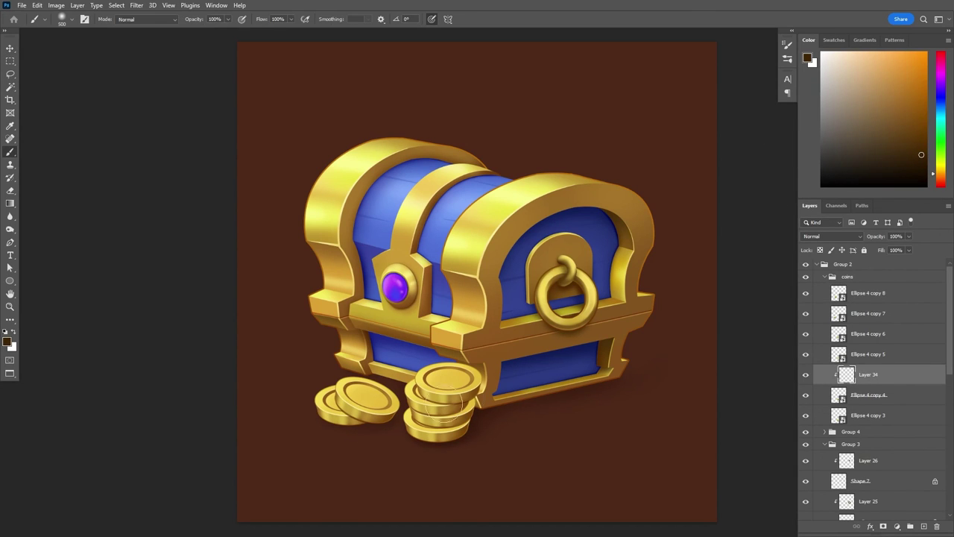
# - Add clipped shading layers above the Ellipse 4 copy 3 and copy 5 coins
pyautogui.press('v')
pyautogui.click(444, 428)
pyautogui.hotkey('ctrl', 'shift', 'alt', 'n')
pyautogui.hotkey('ctrl', 'alt', 'g')
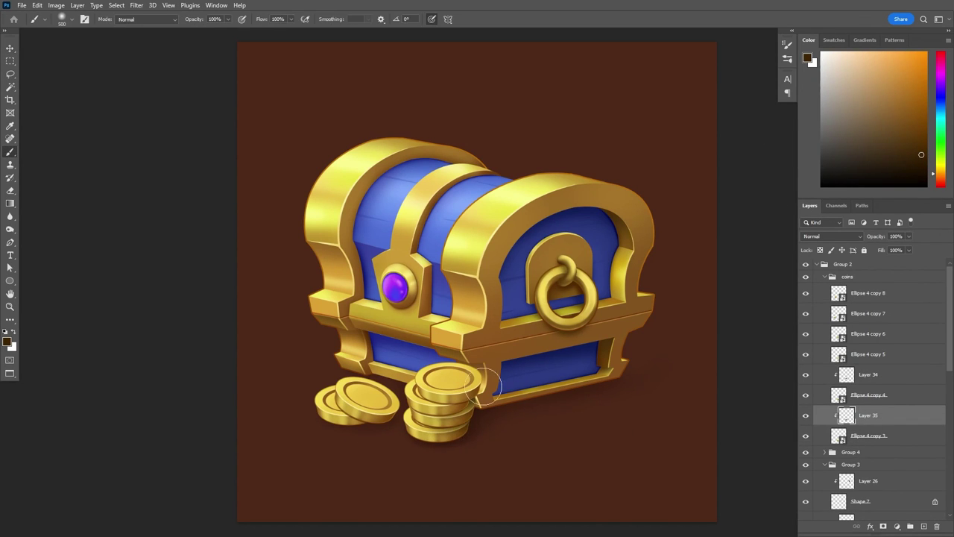
pyautogui.click(868, 354)
pyautogui.hotkey('ctrl', 'shift', 'alt', 'n')
pyautogui.keyDown('alt'); pyautogui.click(867, 365); pyautogui.keyUp('alt')
pyautogui.press('b')
# - Add clipped shading Layer 37 above the Ellipse 4 copy 7 coin
pyautogui.press('v')
pyautogui.click(458, 432)
pyautogui.click(865, 313)
pyautogui.hotkey('ctrl', 'shift', 'alt', 'n')
pyautogui.keyDown('alt'); pyautogui.click(862, 320); pyautogui.keyUp('alt')
pyautogui.press('b')
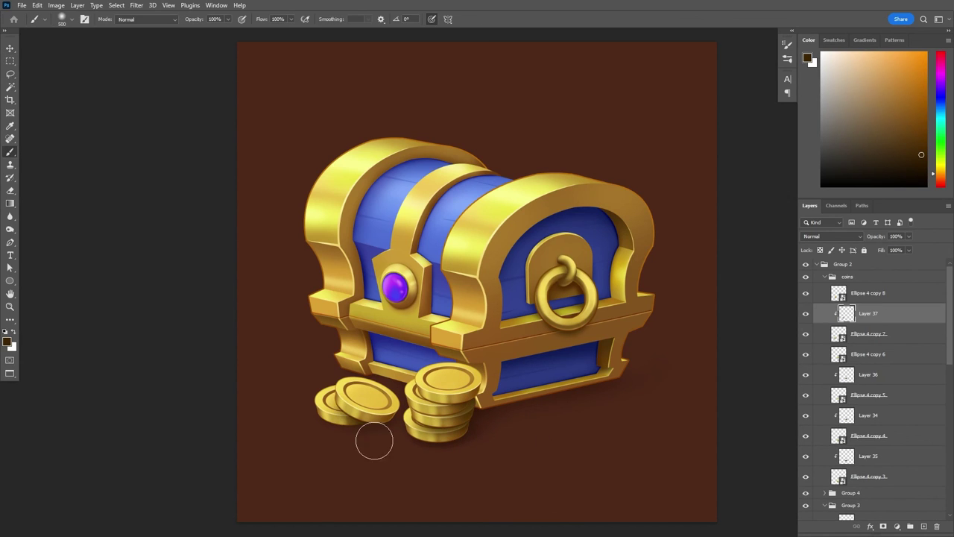
pyautogui.press('v')
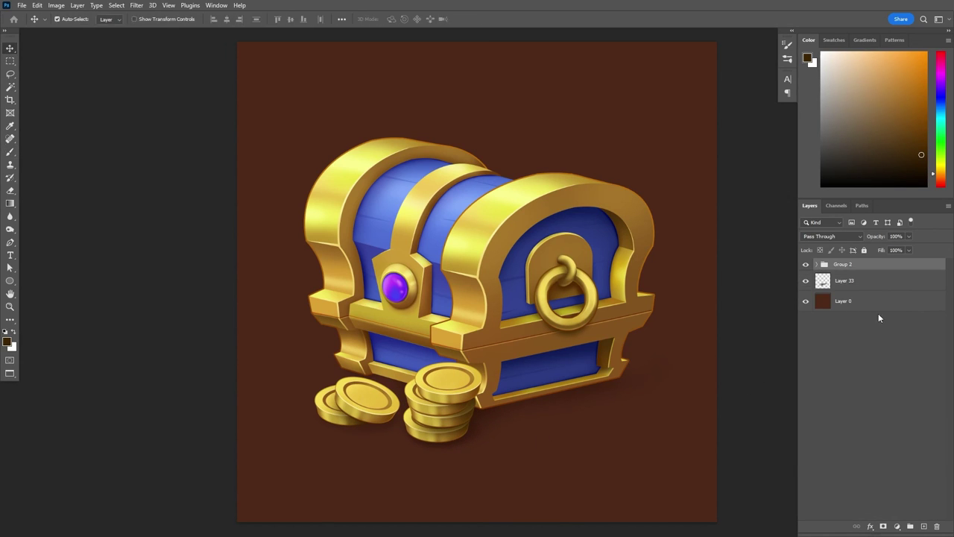
pyautogui.click(440, 389)
# - Open the coin's source document beside the chest and load its top rim as a selection
pyautogui.doubleClick(440, 389)
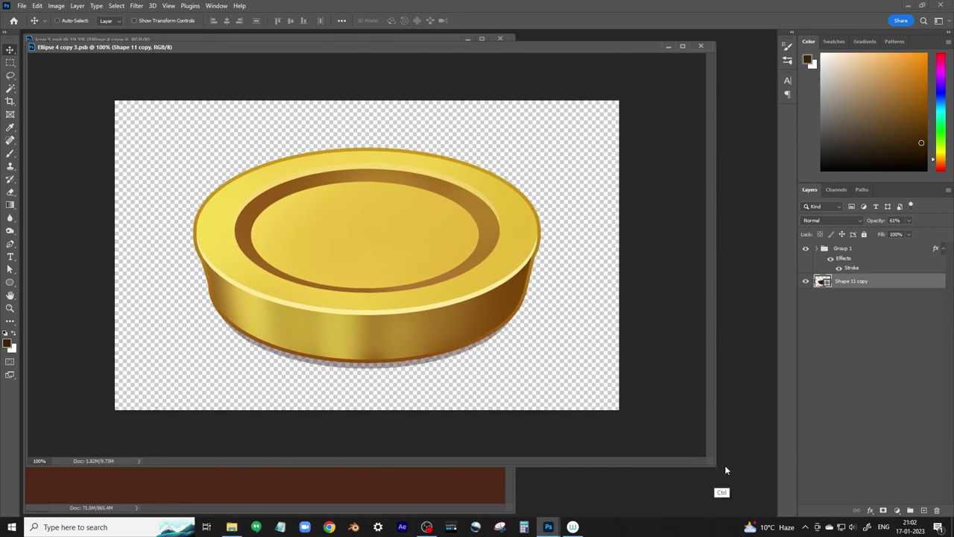
pyautogui.hotkey('ctrl', '-')
pyautogui.moveTo(437, 65); pyautogui.dragTo(703, 120)
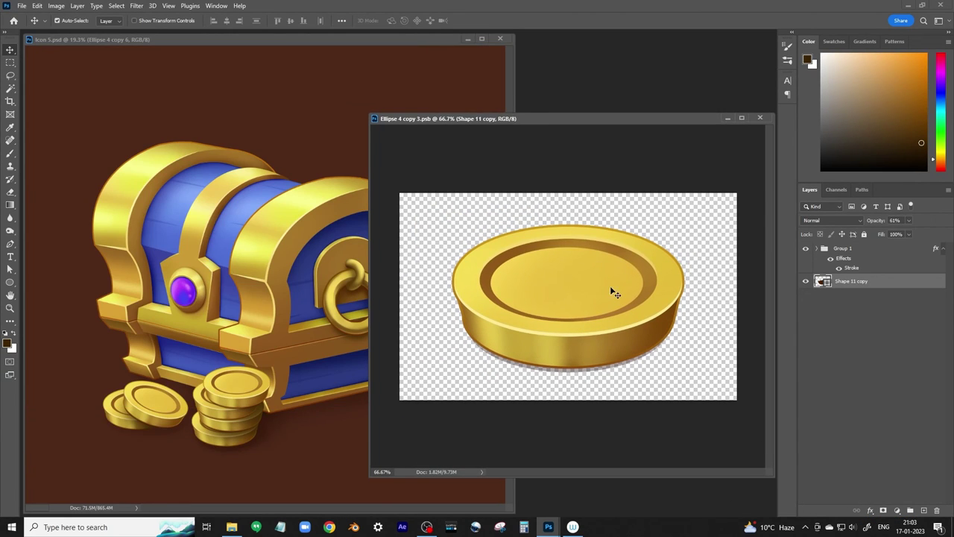
pyautogui.click(613, 291)
pyautogui.keyDown('ctrl'); pyautogui.click(833, 343); pyautogui.keyUp('ctrl')
pyautogui.keyDown('ctrl'); pyautogui.click(833, 346); pyautogui.keyUp('ctrl')
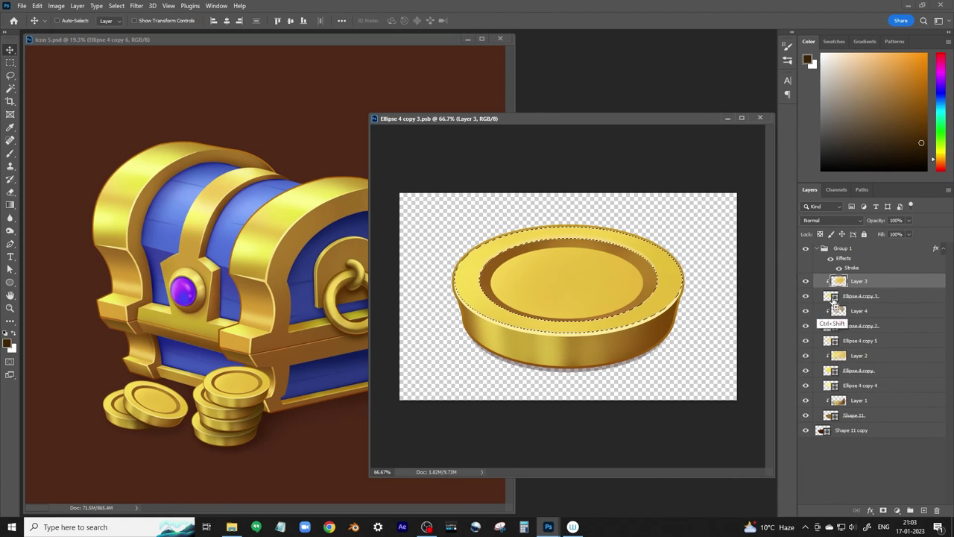
# - Paint a light yellow highlight across the coin face on a new layer and save
pyautogui.hotkey('ctrl', 'shift', 'alt', 'n')
pyautogui.hotkey('ctrl', 'd')
pyautogui.press('b')
pyautogui.keyDown('alt'); pyautogui.click(550, 365); pyautogui.keyUp('alt')
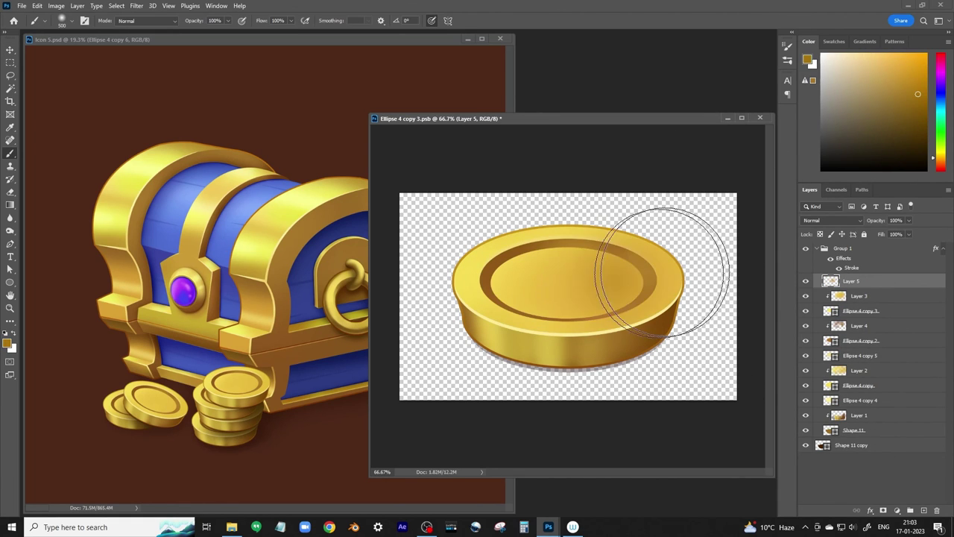
pyautogui.keyDown('alt'); pyautogui.click(626, 284); pyautogui.keyUp('alt')
pyautogui.keyDown('alt'); pyautogui.click(515, 323); pyautogui.keyUp('alt')
pyautogui.press('[')
pyautogui.press('[')
pyautogui.press('[')
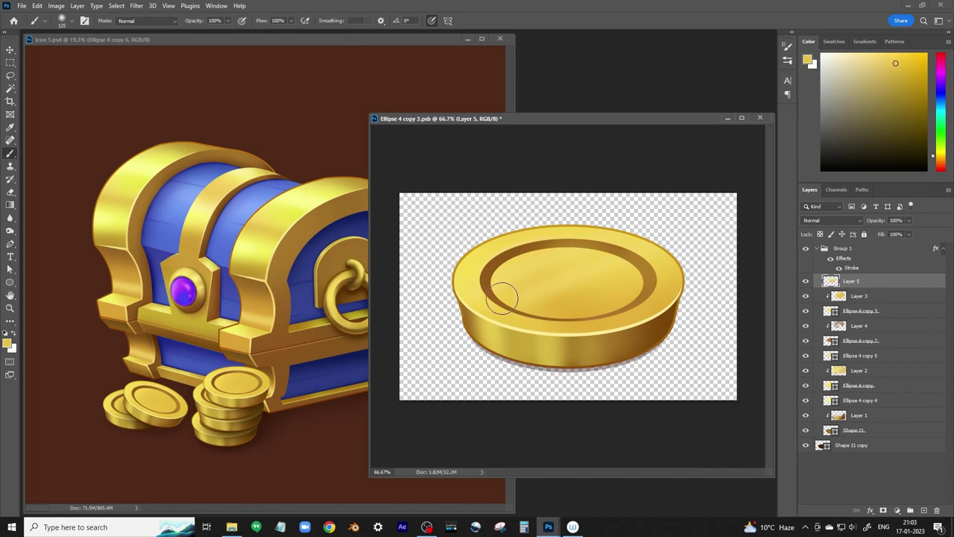
pyautogui.moveTo(597, 307); pyautogui.dragTo(536, 299)
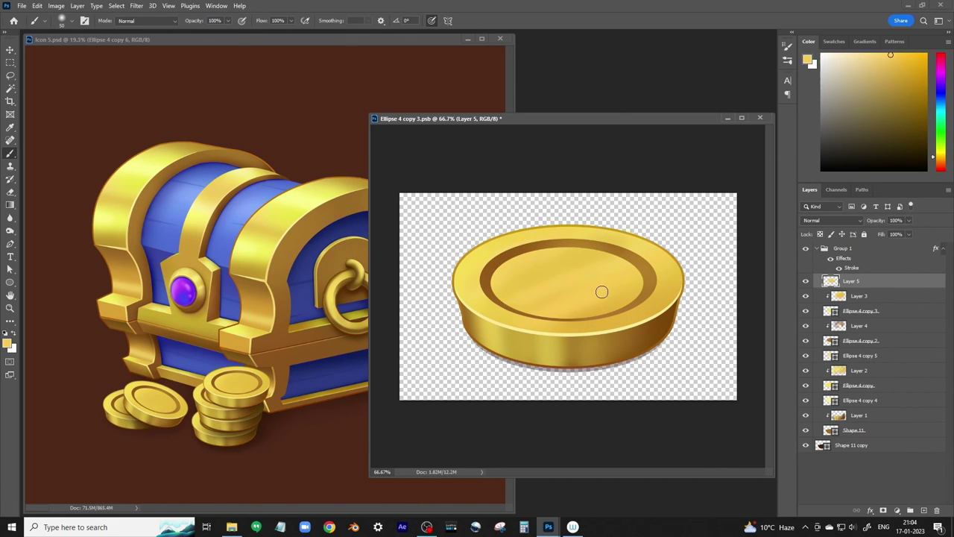
pyautogui.hotkey('ctrl', 's')
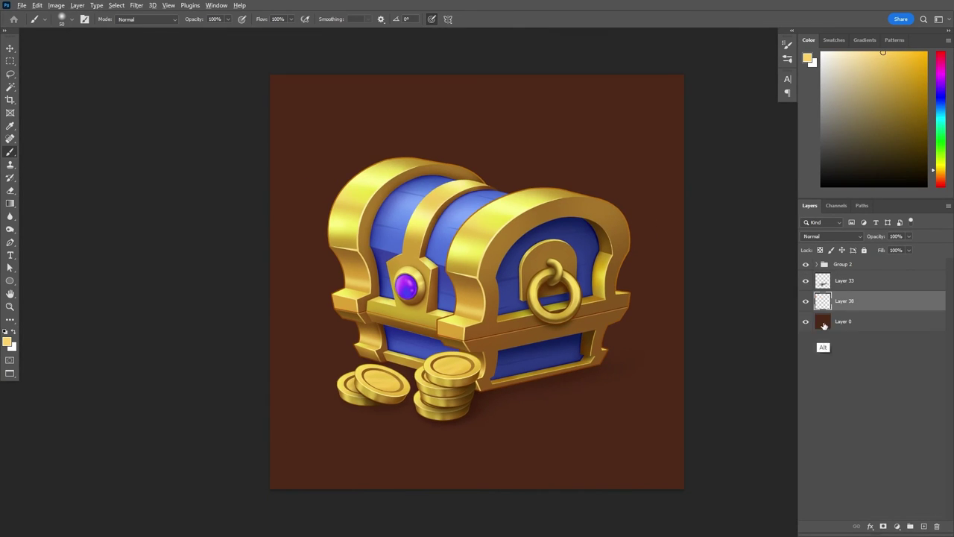
pyautogui.click(824, 321)
# - Paint faint dark brown streaks across the top of the background
pyautogui.scroll(-1, 309, 167)
pyautogui.scroll(-2, 355, 164)
pyautogui.keyDown('alt'); pyautogui.click(356, 164); pyautogui.keyUp('alt')
pyautogui.moveTo(309, 145); pyautogui.dragTo(683, 143)
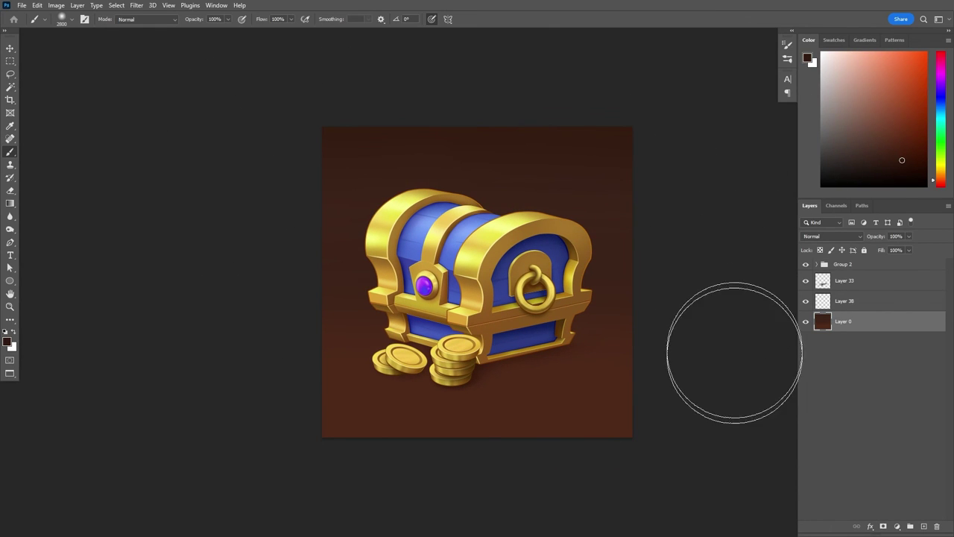
# - Set shadow Layer 33 to 73% opacity and erase excess shadow beside the chest
pyautogui.click(844, 281)
pyautogui.click(831, 236)
pyautogui.click(820, 278)
pyautogui.moveTo(908, 237); pyautogui.dragTo(894, 250)
pyautogui.scroll(1, 670, 340)
pyautogui.press('e')
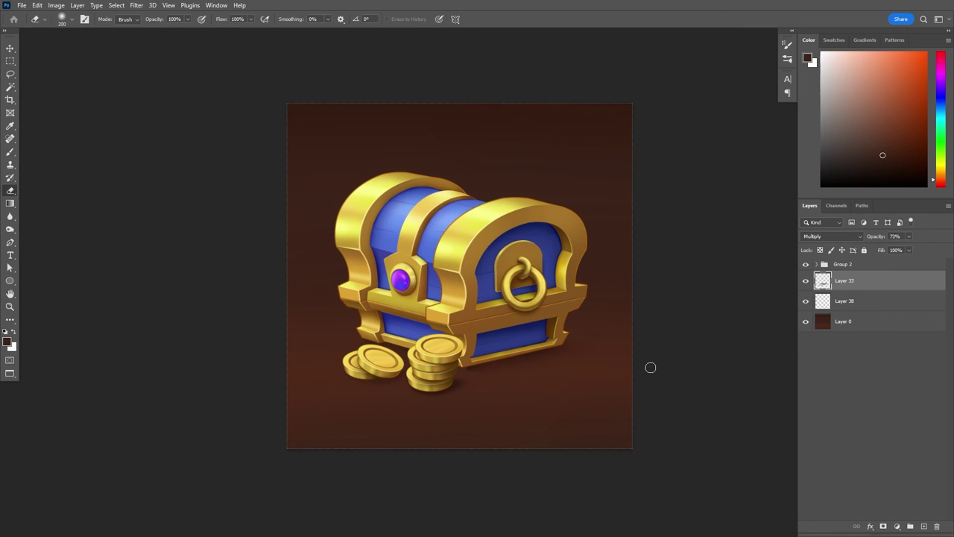
pyautogui.scroll(2, 404, 392)
pyautogui.press('b')
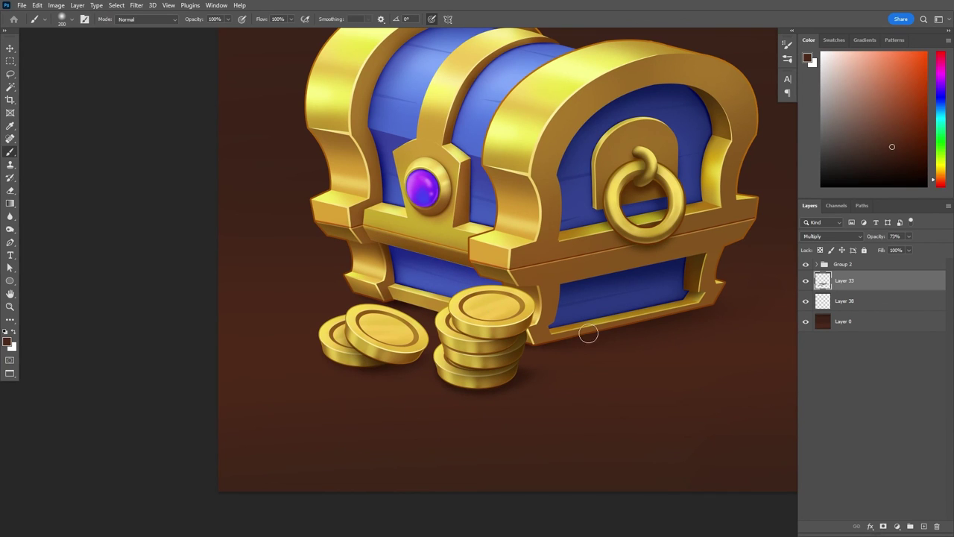
pyautogui.press('e')
# - Fit the image on screen and load the chest's right panels as a selection
pyautogui.hotkey('ctrl', '-')
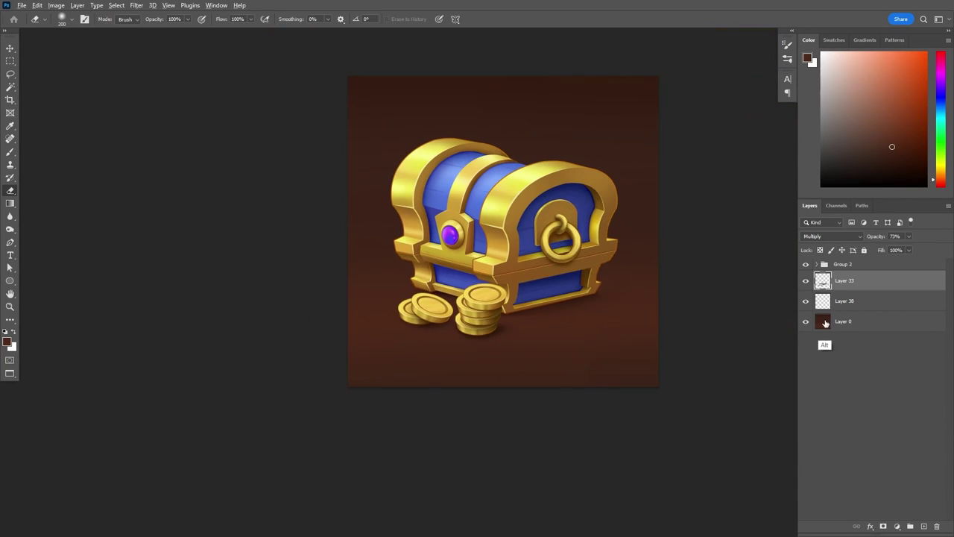
pyautogui.hotkey('ctrl', '0')
pyautogui.click(823, 322)
pyautogui.press('v')
pyautogui.keyDown('ctrl'); pyautogui.click(508, 300); pyautogui.keyUp('ctrl')
pyautogui.keyDown('ctrl'); pyautogui.click(839, 473); pyautogui.keyUp('ctrl')
pyautogui.hotkey('ctrl', 'd')
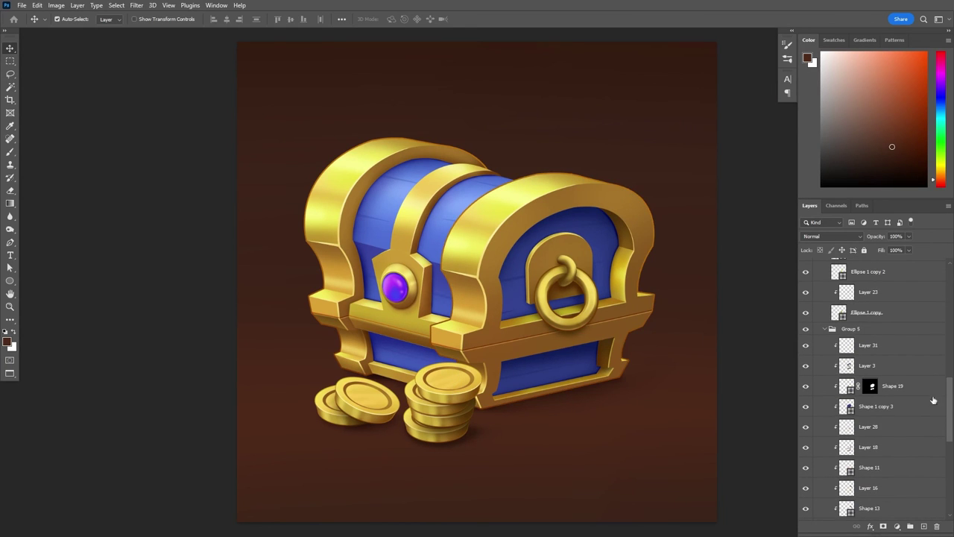
# - Darken the chest's right blue panels with a masked Brightness/Contrast of -21
pyautogui.keyDown('ctrl'); pyautogui.click(545, 277); pyautogui.keyUp('ctrl')
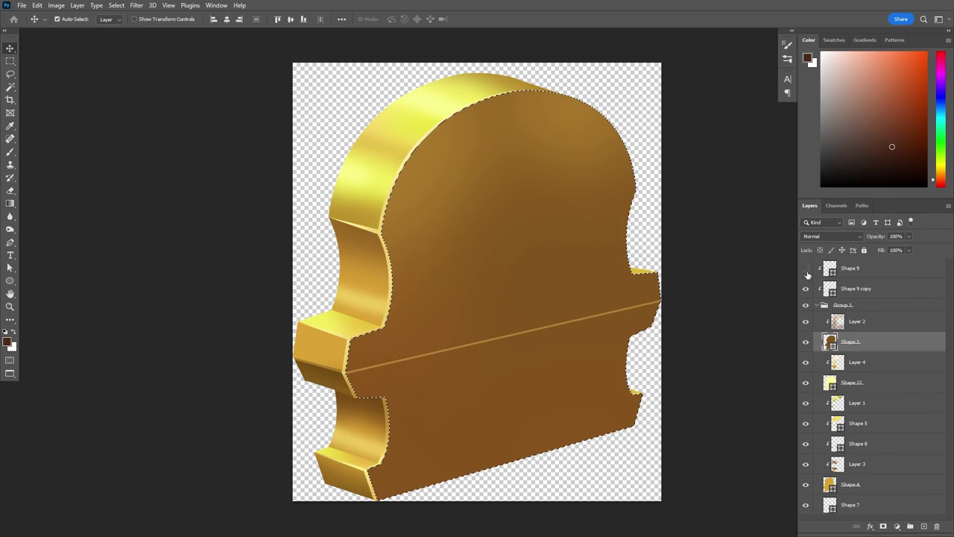
pyautogui.click(896, 525)
pyautogui.click(887, 362)
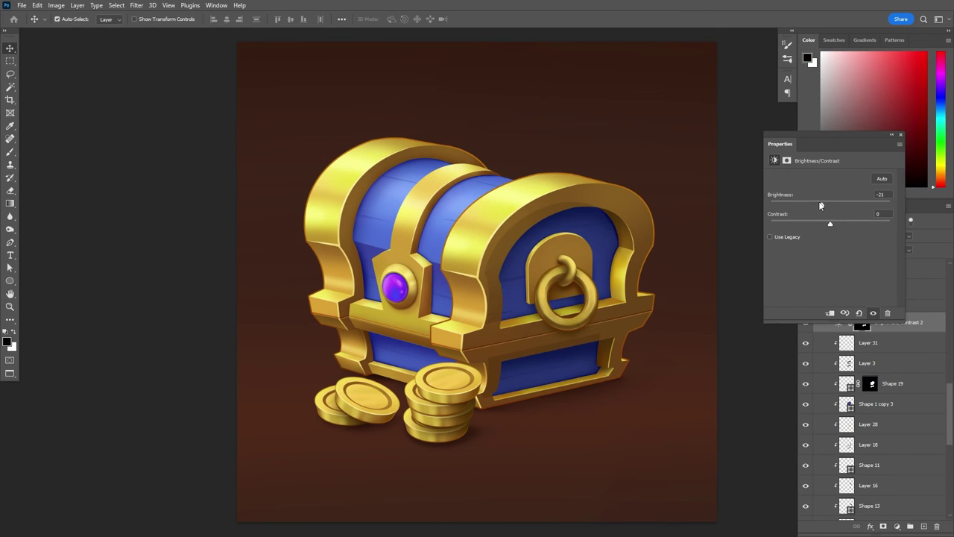
pyautogui.keyDown('ctrl'); pyautogui.click(872, 385); pyautogui.keyUp('ctrl')
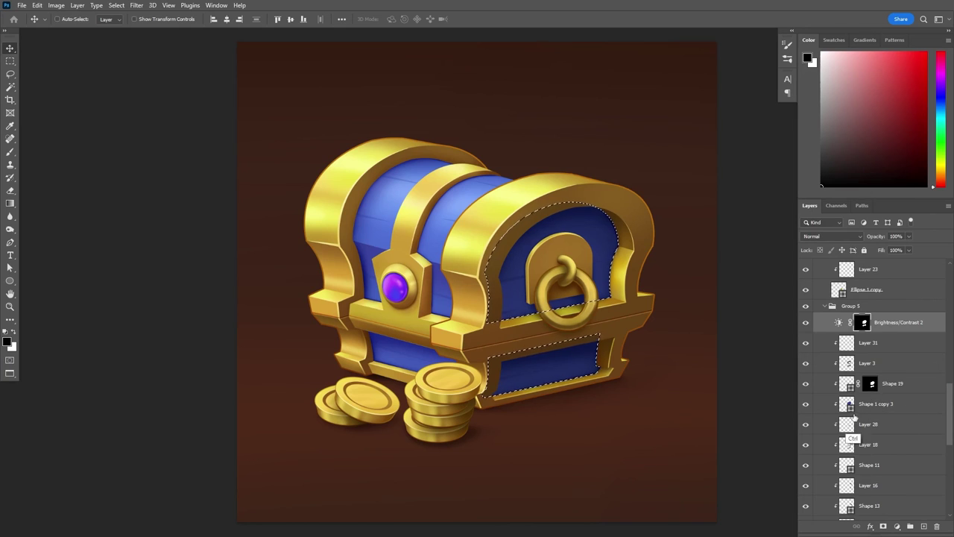
pyautogui.hotkey('ctrl', 'd')
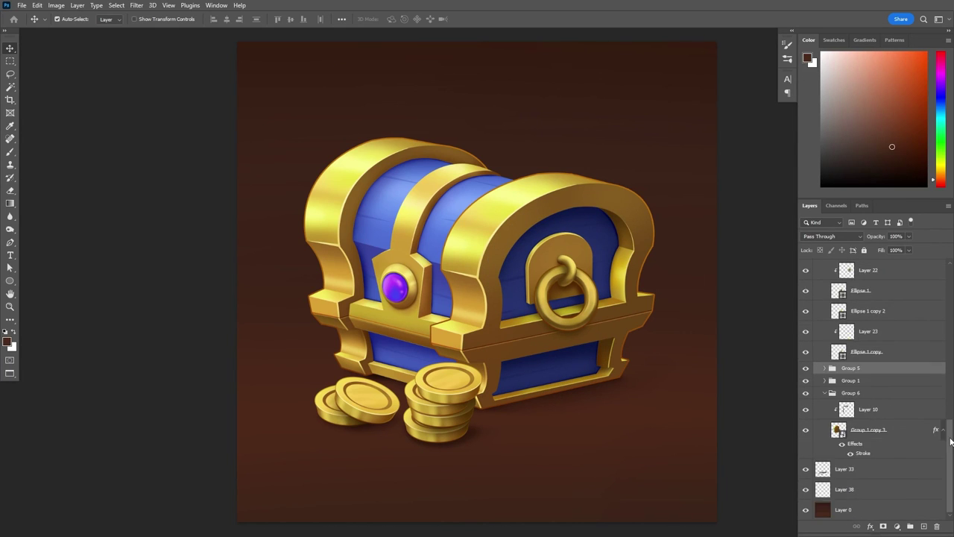
# - Add a Brightness/Contrast adjustment with contrast 25 above Layer 0
pyautogui.click(845, 291)
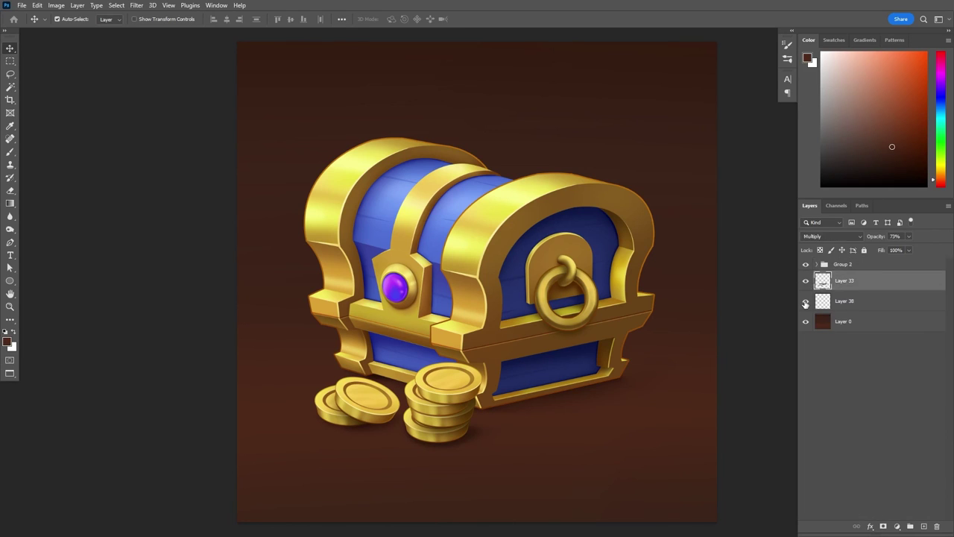
pyautogui.click(842, 320)
pyautogui.click(896, 526)
pyautogui.click(895, 391)
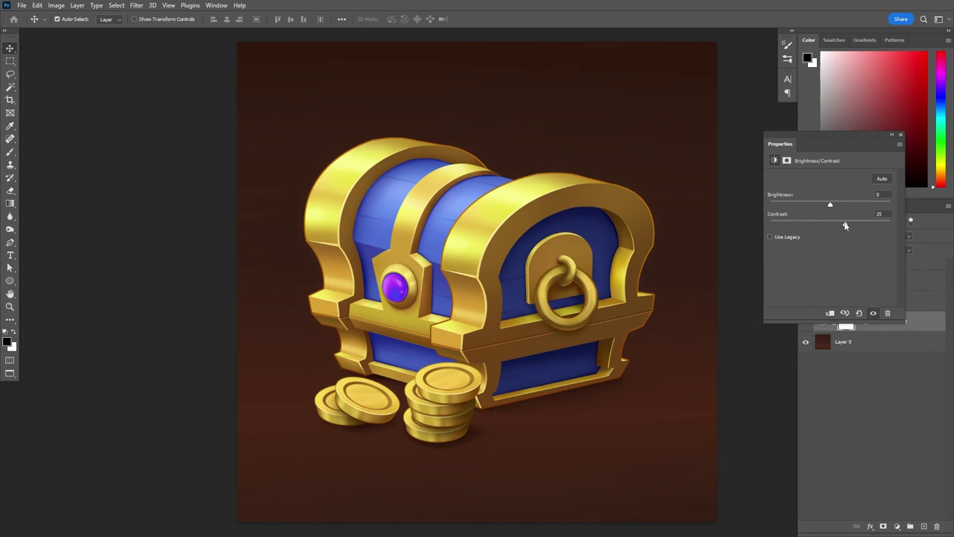
pyautogui.click(770, 271)
# - Select all layers and group them into Group 7
pyautogui.hotkey('ctrl', 'alt', 'a')
pyautogui.hotkey('ctrl', 'g')
pyautogui.click(816, 263)
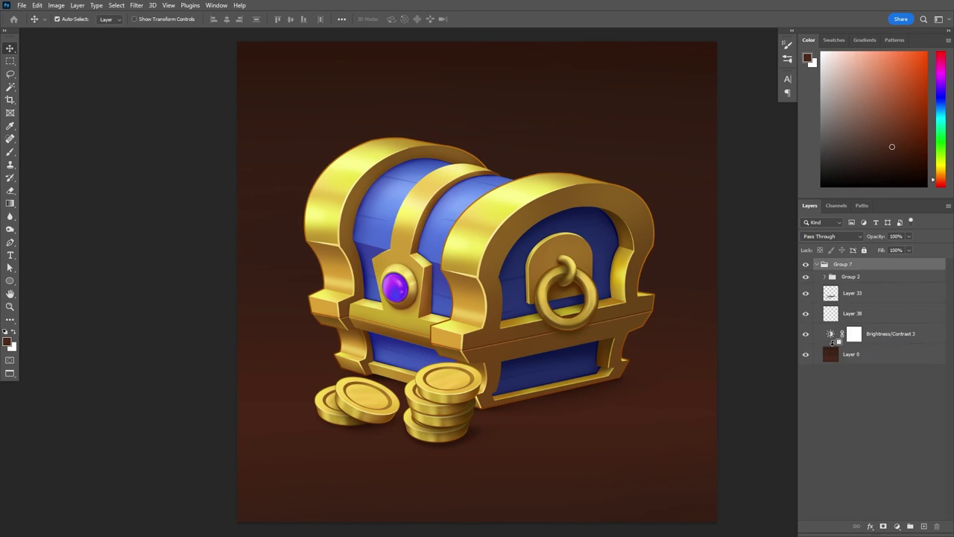
pyautogui.click(821, 266)
pyautogui.click(648, 320)
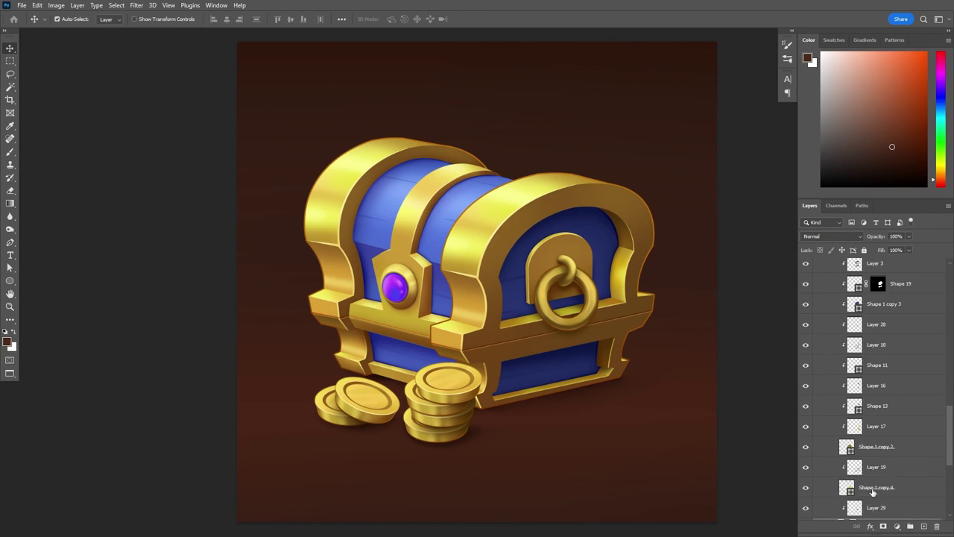
# - Recolour the dark and light stops of Group 1 copy 2's brown gradient stroke
pyautogui.doubleClick(871, 465)
pyautogui.click(216, 345)
pyautogui.moveTo(671, 141); pyautogui.dragTo(731, 141)
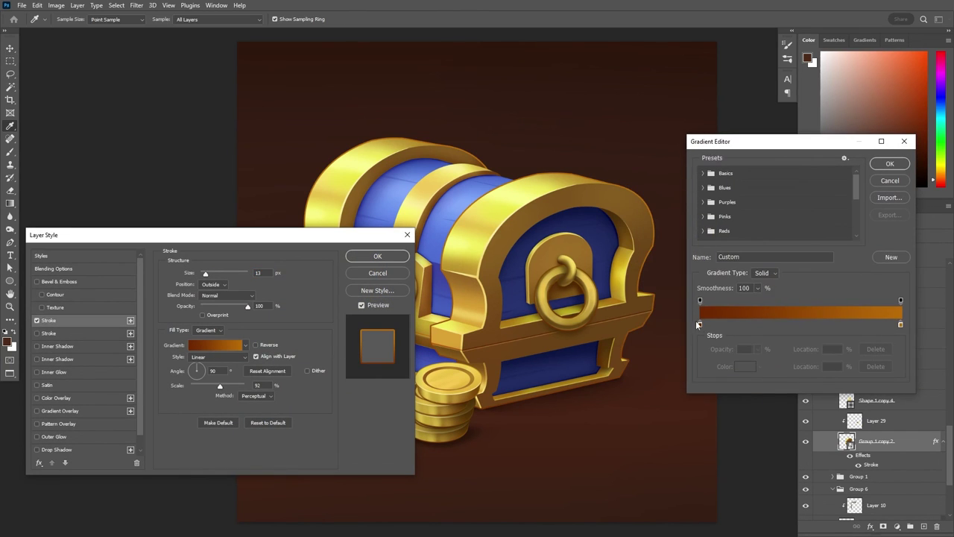
pyautogui.doubleClick(695, 326)
pyautogui.click(880, 263)
pyautogui.doubleClick(900, 325)
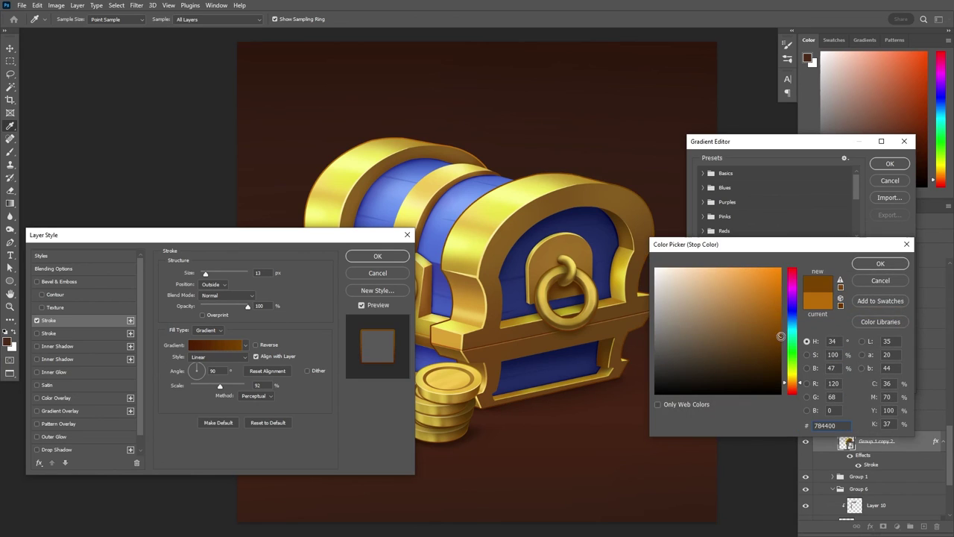
pyautogui.click(880, 263)
pyautogui.click(889, 163)
pyautogui.click(377, 256)
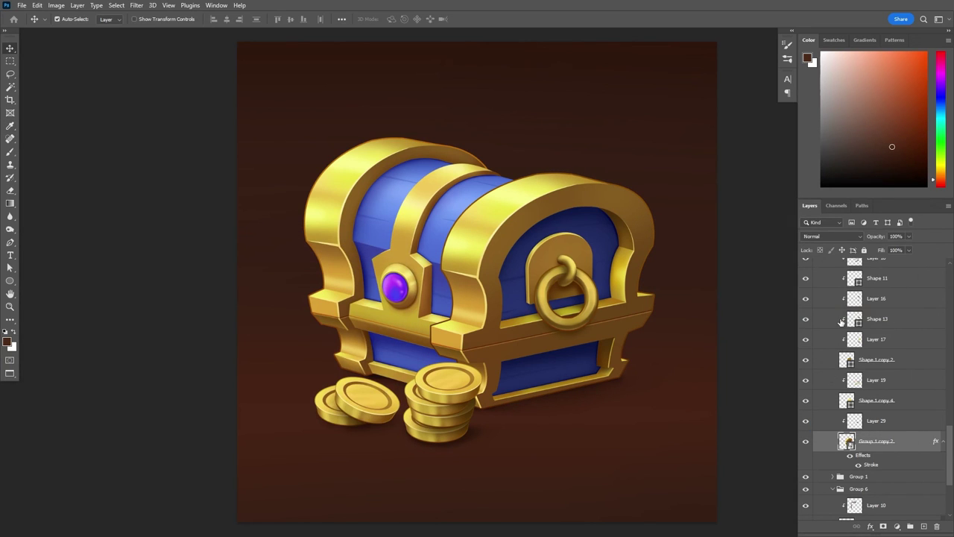
# - Duplicate the chest layer as Group 1 copy 4, rasterize its layer style and lock transparency
pyautogui.hotkey('ctrl', 'j')
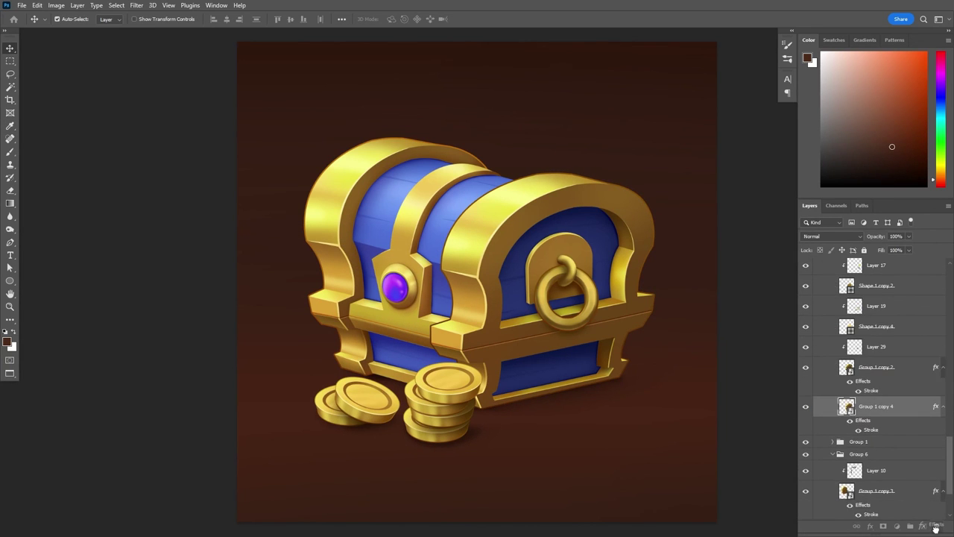
pyautogui.rightClick(889, 389)
pyautogui.click(809, 391)
pyautogui.rightClick(876, 389)
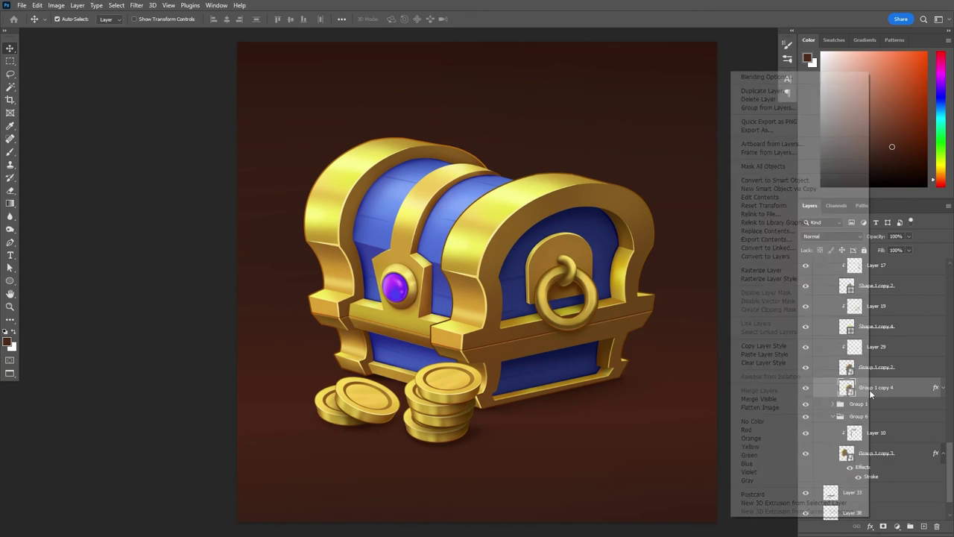
pyautogui.click(812, 275)
pyautogui.press('b')
pyautogui.press('/')
pyautogui.keyDown('alt'); pyautogui.click(518, 329); pyautogui.keyUp('alt')
# - Give Group 1 copy 4 a stroke effect and try a thicker outline
pyautogui.rightClick(880, 387)
pyautogui.click(789, 339)
pyautogui.doubleClick(870, 410)
pyautogui.moveTo(206, 276); pyautogui.dragTo(205, 274)
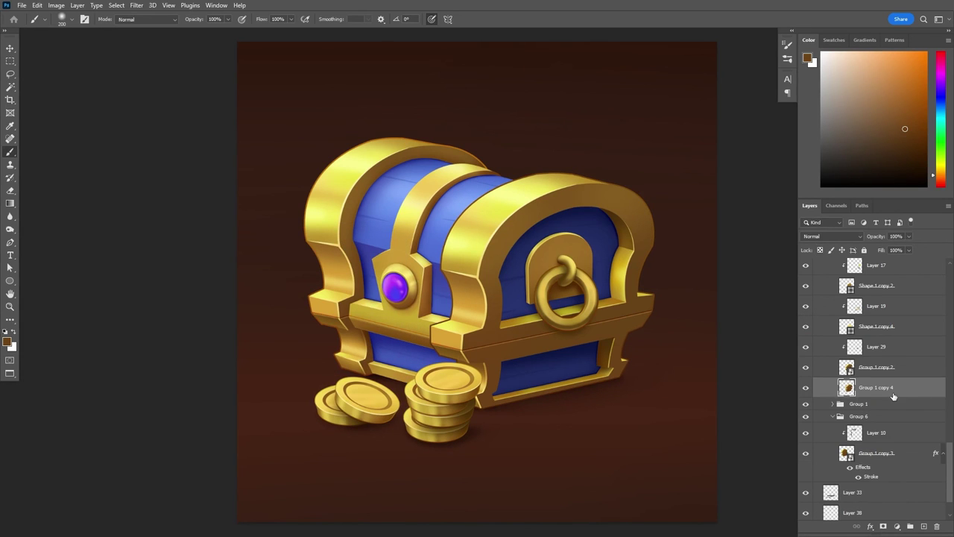
pyautogui.rightClick(910, 402)
pyautogui.keyDown('ctrl'); pyautogui.click(510, 343); pyautogui.keyUp('ctrl')
pyautogui.scroll(-7, 871, 447)
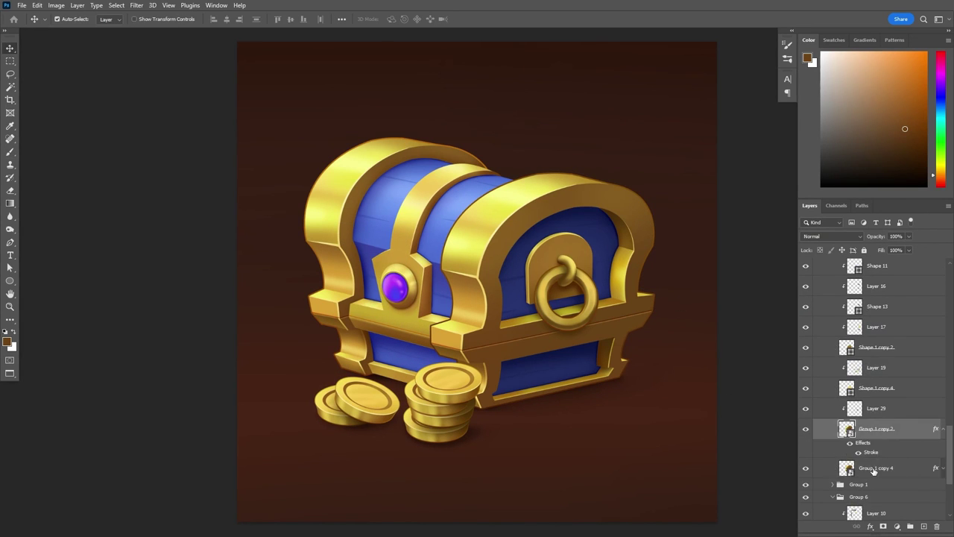
pyautogui.scroll(-2, 876, 443)
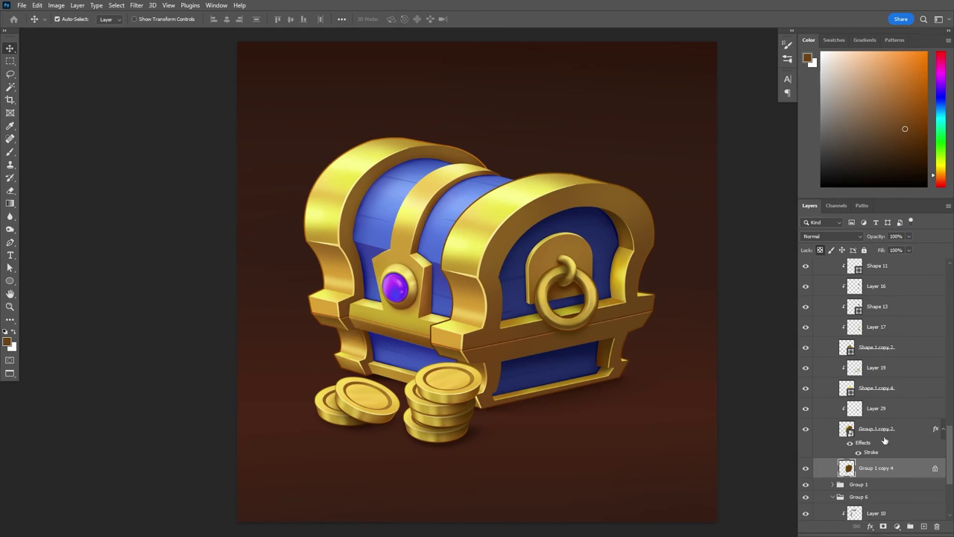
# - Move the stroke effect onto Group 1 copy 4, then clip and merge Layer 39 into it
pyautogui.moveTo(862, 442); pyautogui.dragTo(916, 467)
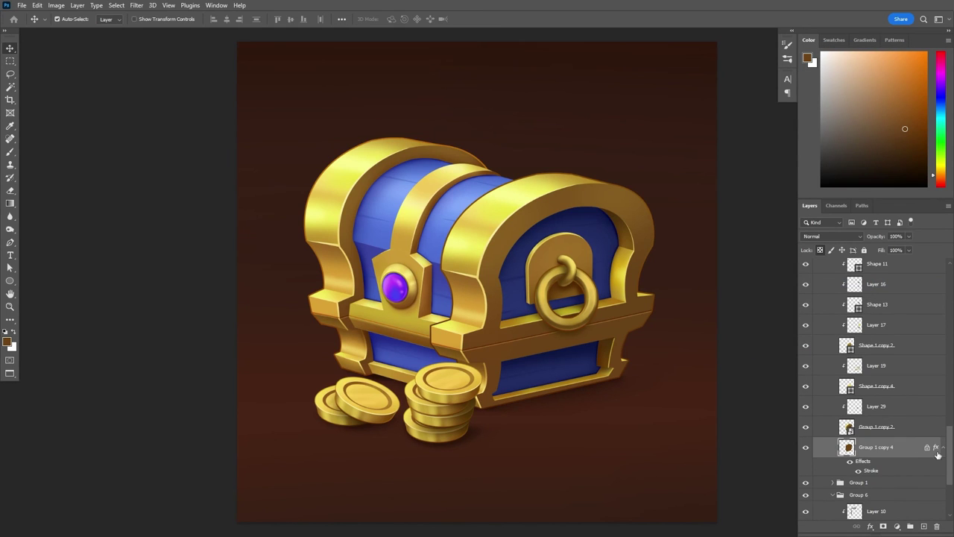
pyautogui.keyDown('alt'); pyautogui.click(855, 453); pyautogui.keyUp('alt')
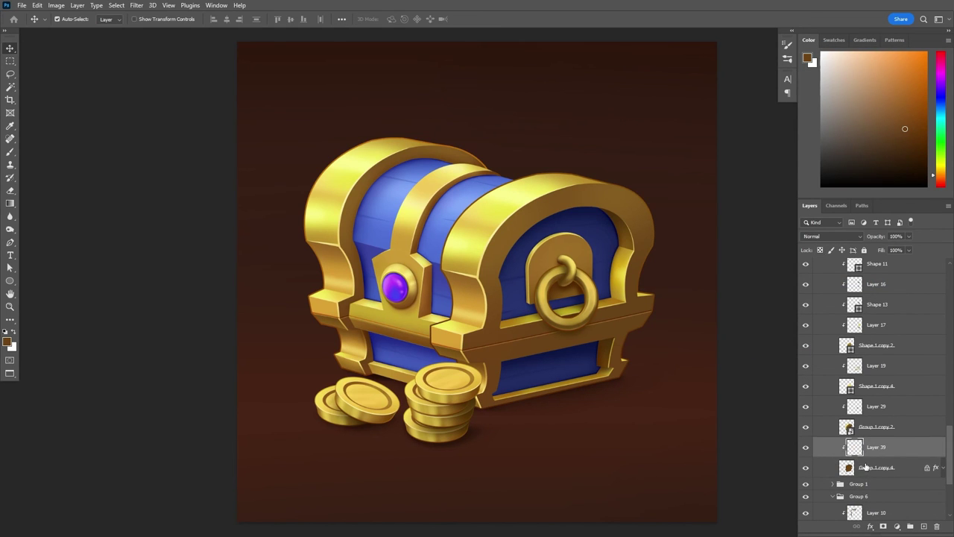
pyautogui.rightClick(866, 467)
pyautogui.click(827, 271)
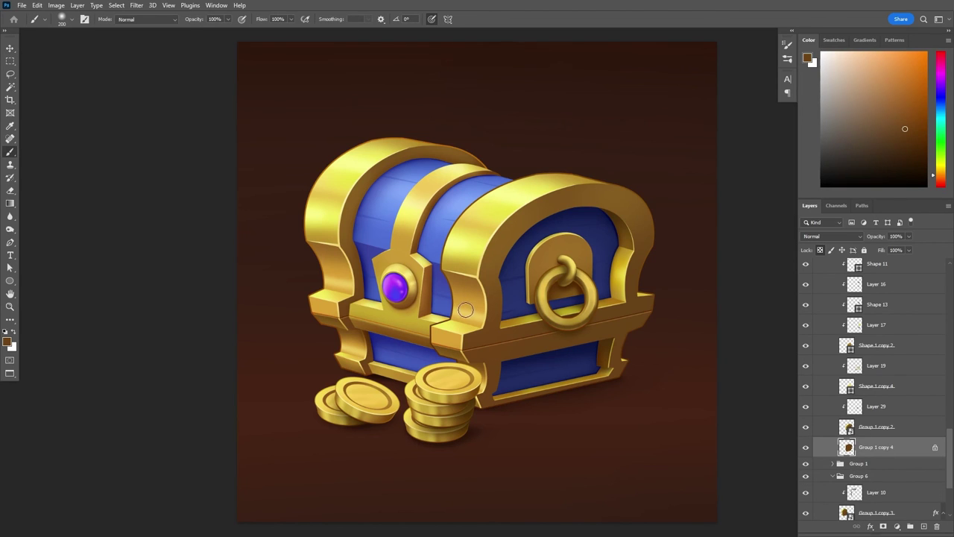
pyautogui.scroll(2, 465, 309)
# - Sample pale gold and dark brown from the chest and open the gold panel as its own document
pyautogui.keyDown('alt'); pyautogui.click(432, 343); pyautogui.keyUp('alt')
pyautogui.keyDown('alt'); pyautogui.click(453, 320); pyautogui.keyUp('alt')
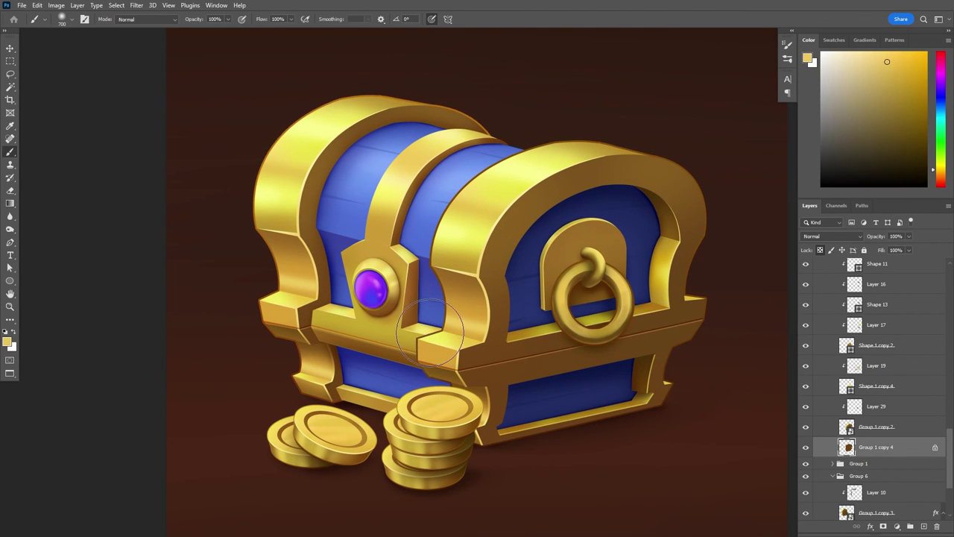
pyautogui.keyDown('alt'); pyautogui.click(448, 266); pyautogui.keyUp('alt')
pyautogui.keyDown('alt'); pyautogui.click(663, 374); pyautogui.keyUp('alt')
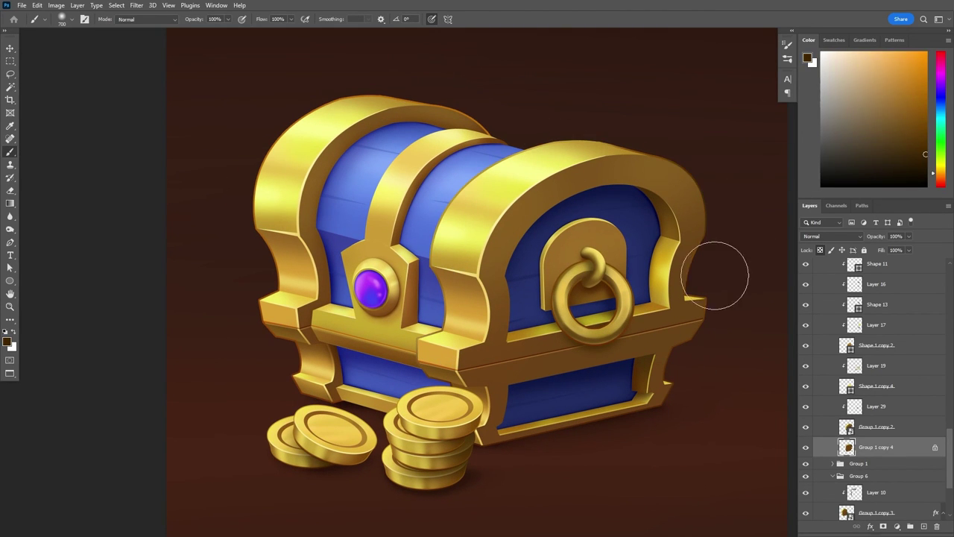
pyautogui.keyDown('ctrl'); pyautogui.click(764, 339); pyautogui.keyUp('ctrl')
pyautogui.doubleClick(666, 292)
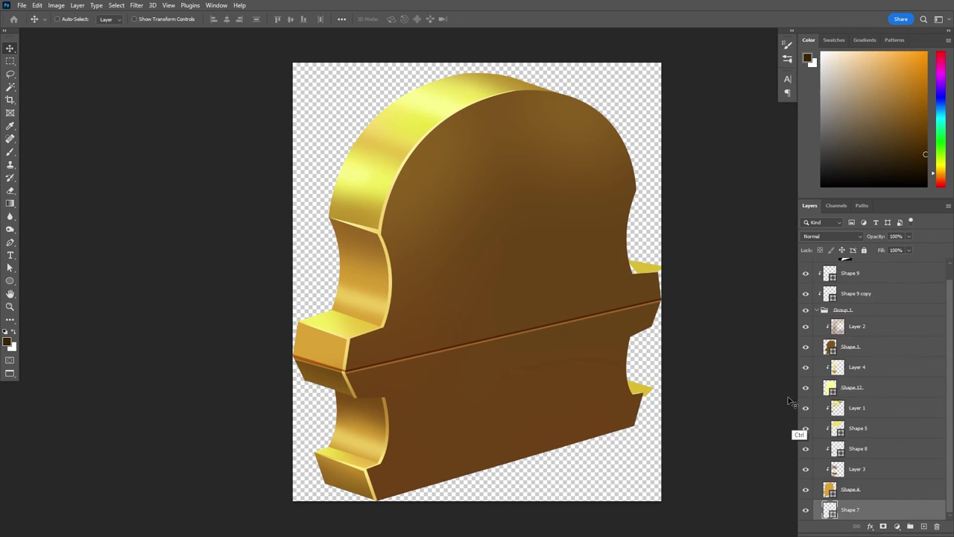